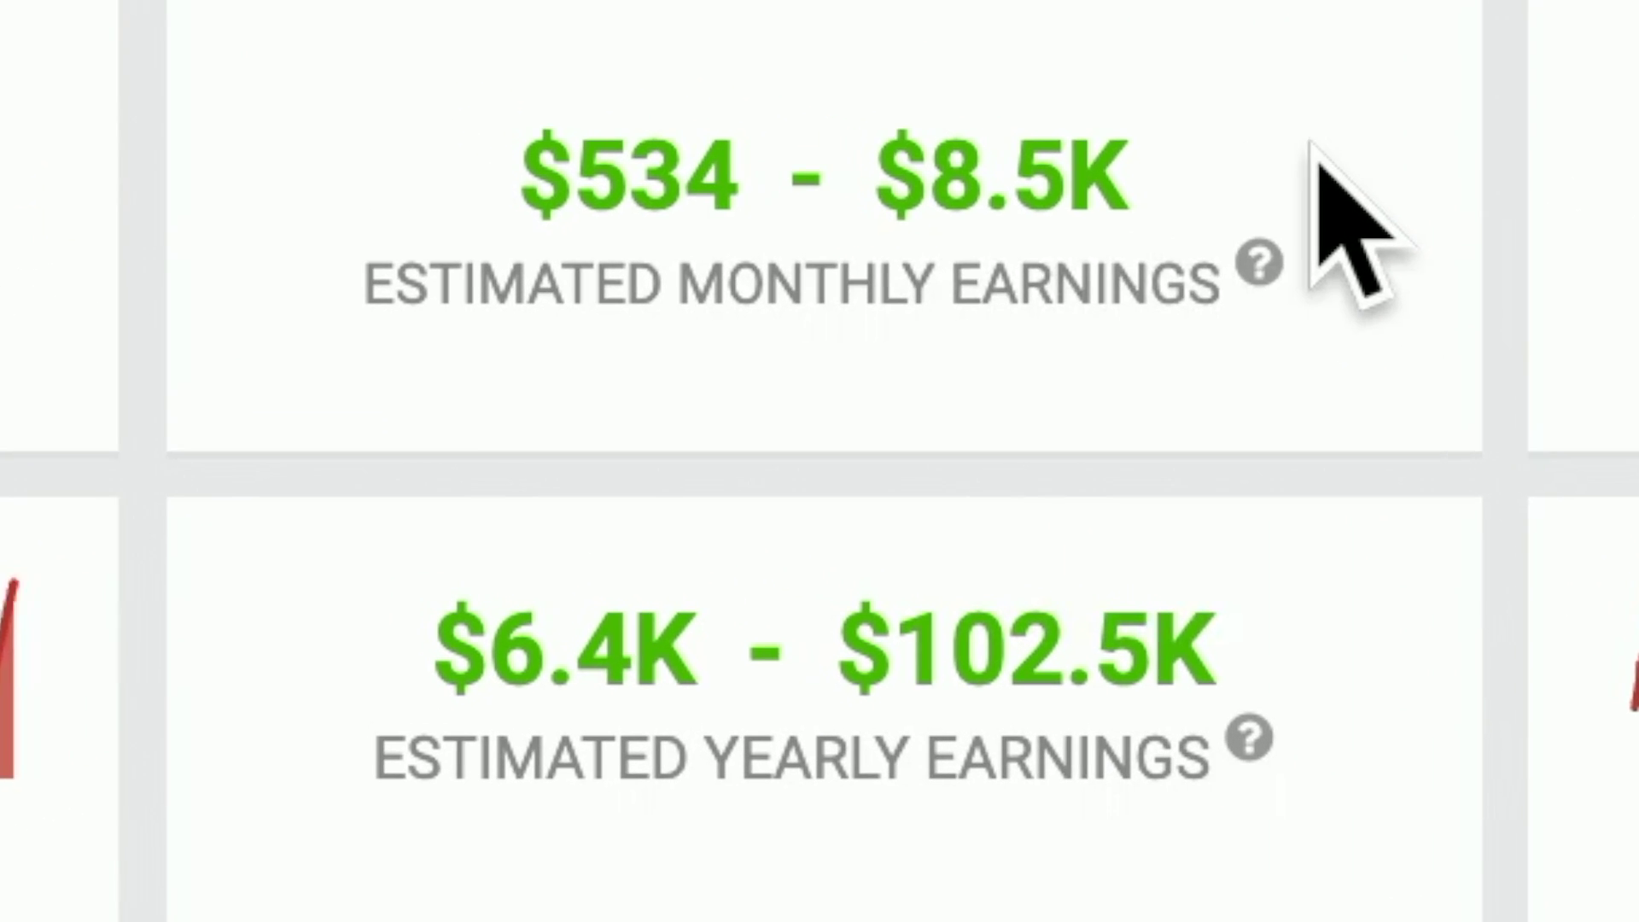
Step: Highlight the $8.5K top monthly earnings estimate on Social Blade, then clear the selection
left_click_drag(883, 162, 1227, 110)
left_click(978, 600)
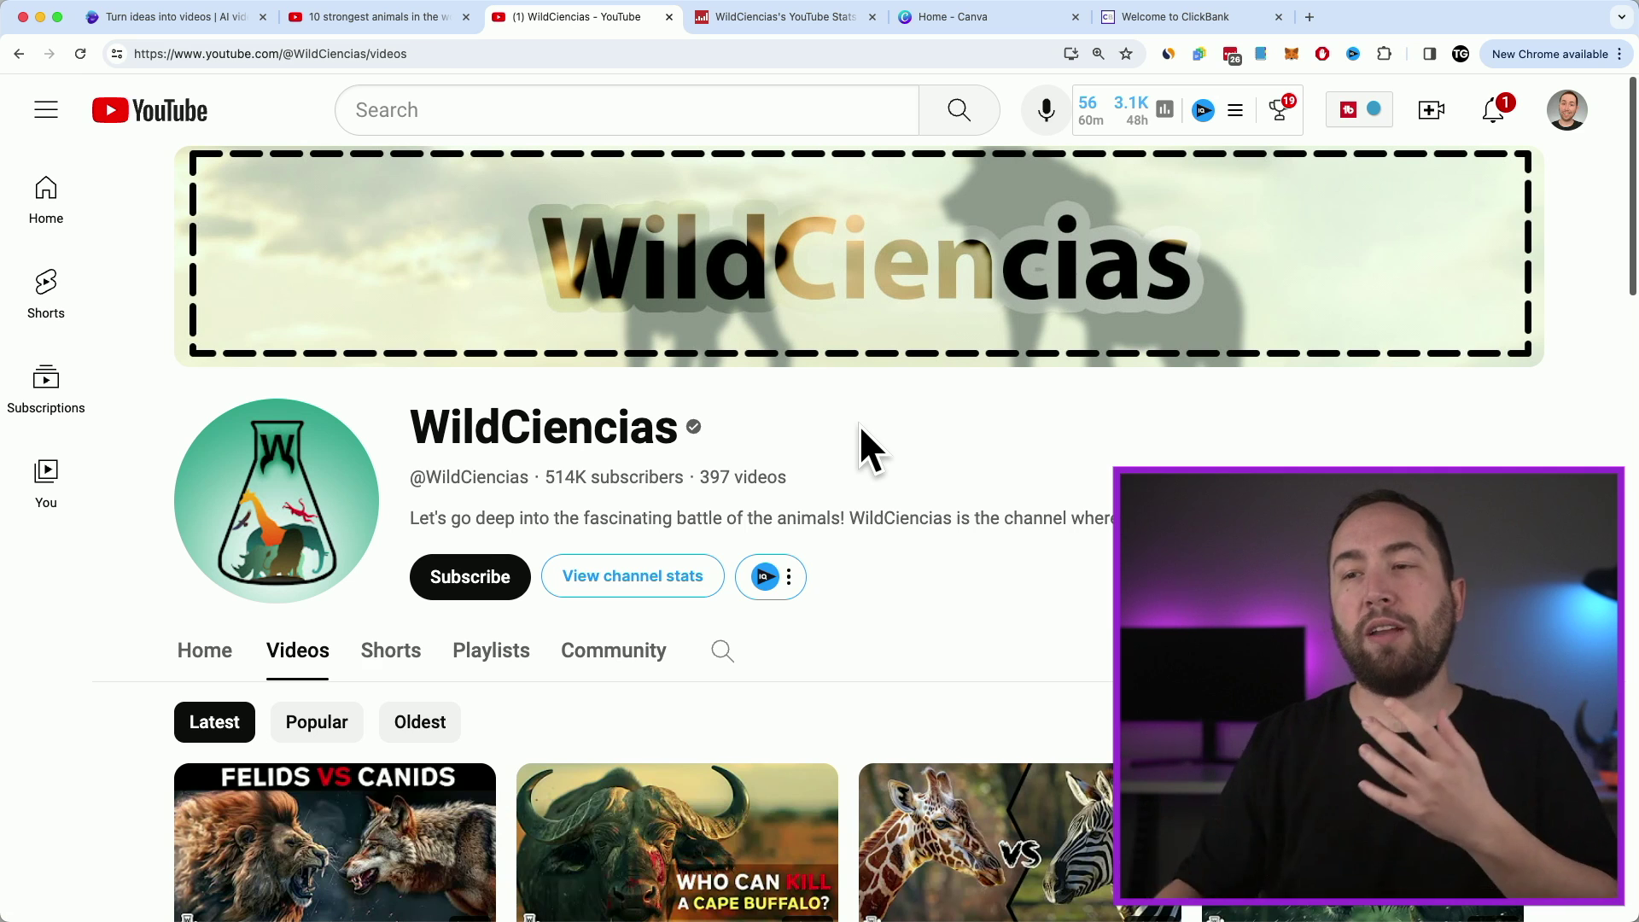
Step: Browse WildCiencias' videos sorted by Popular, then switch to the '10 strongest animals in the world' results
scroll(868, 428, "down", 2)
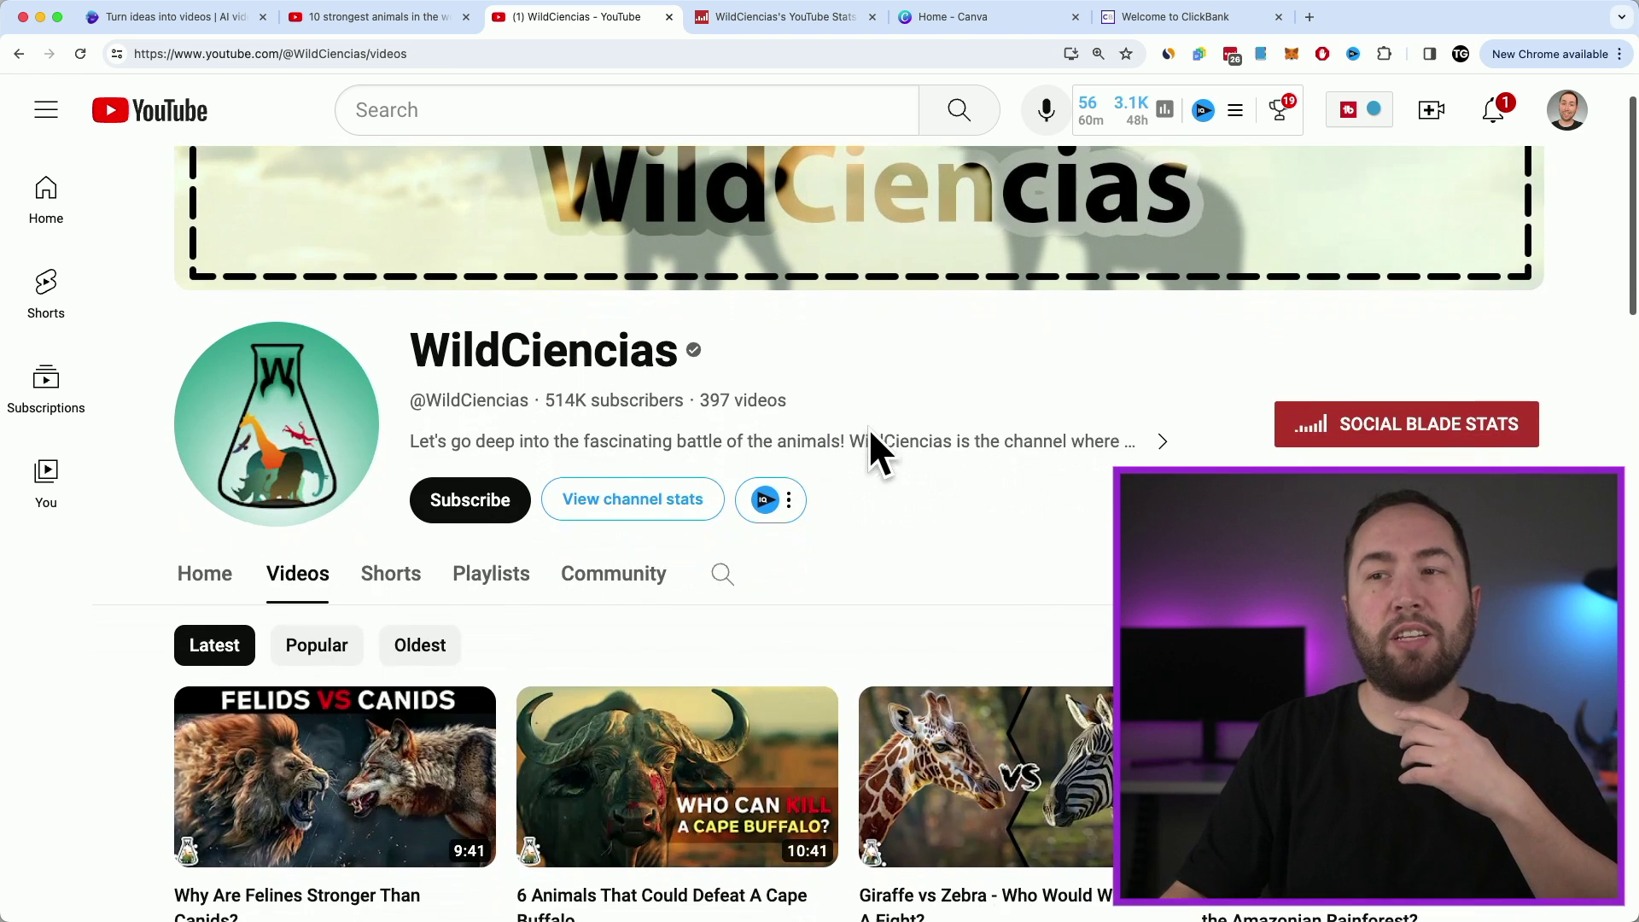
scroll(868, 428, "down", 3)
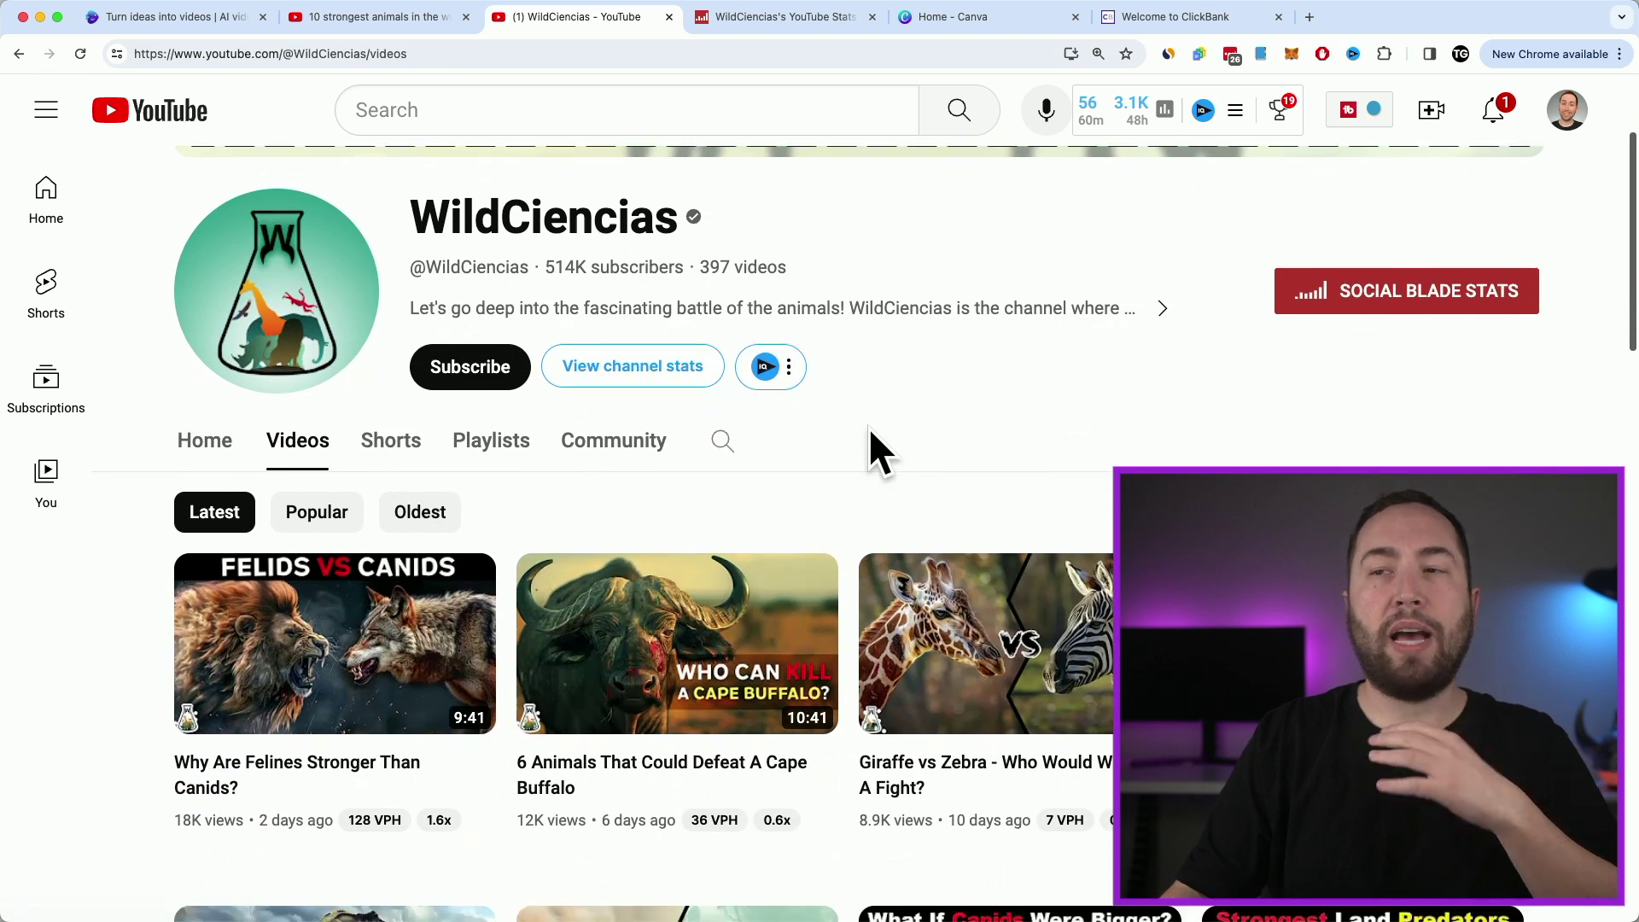
scroll(868, 428, "down", 1)
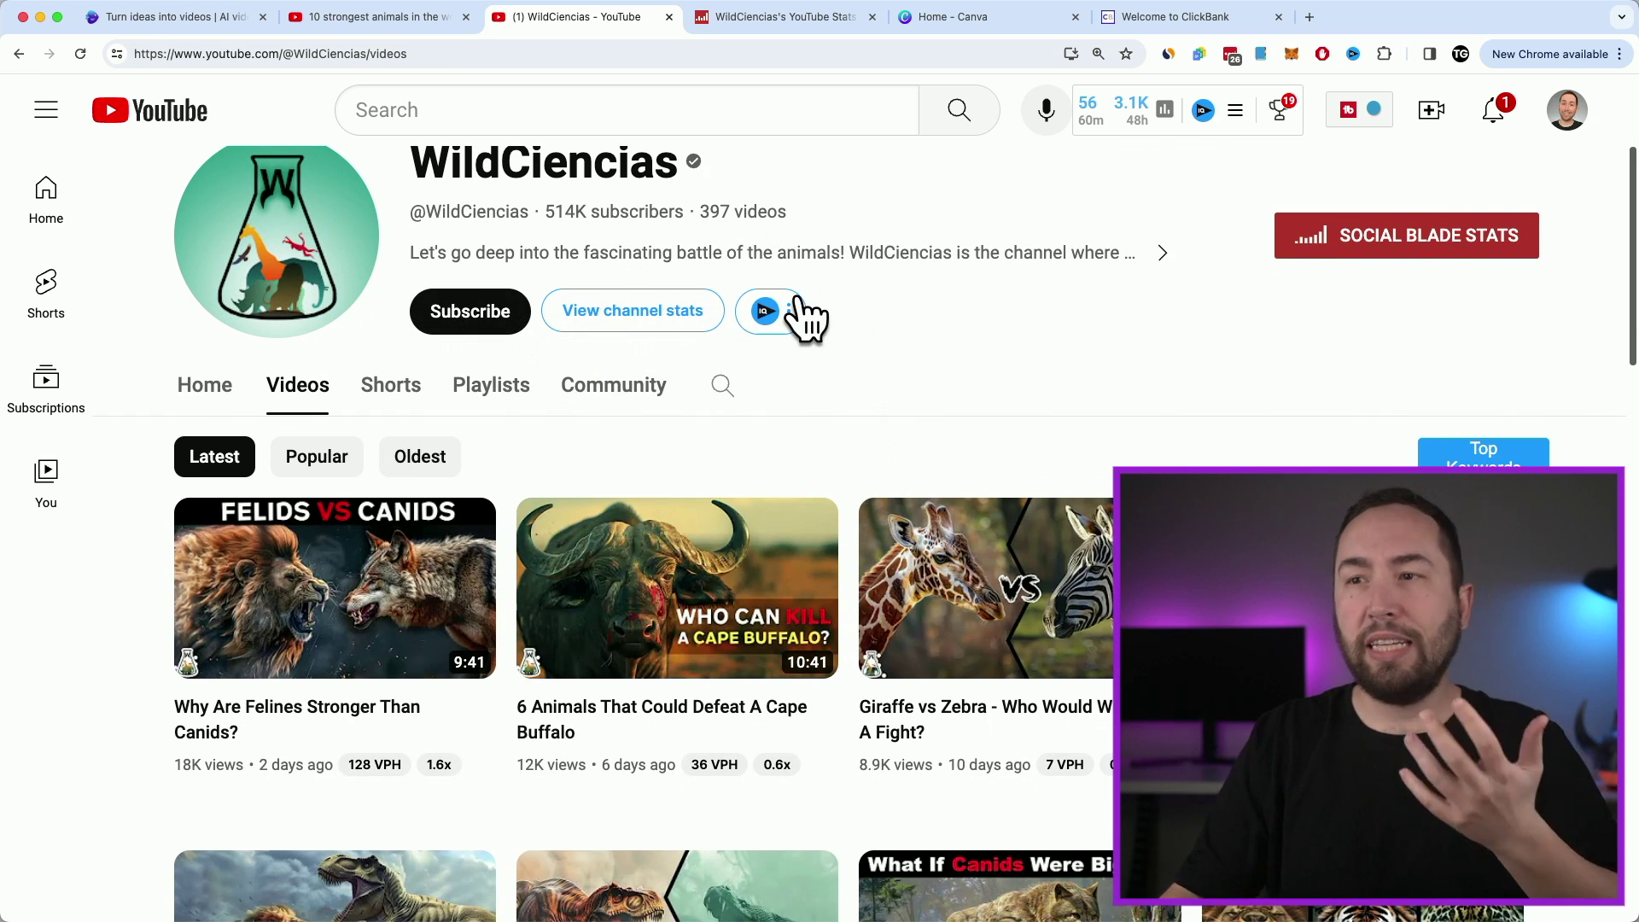
scroll(802, 316, "down", 1)
left_click(327, 395)
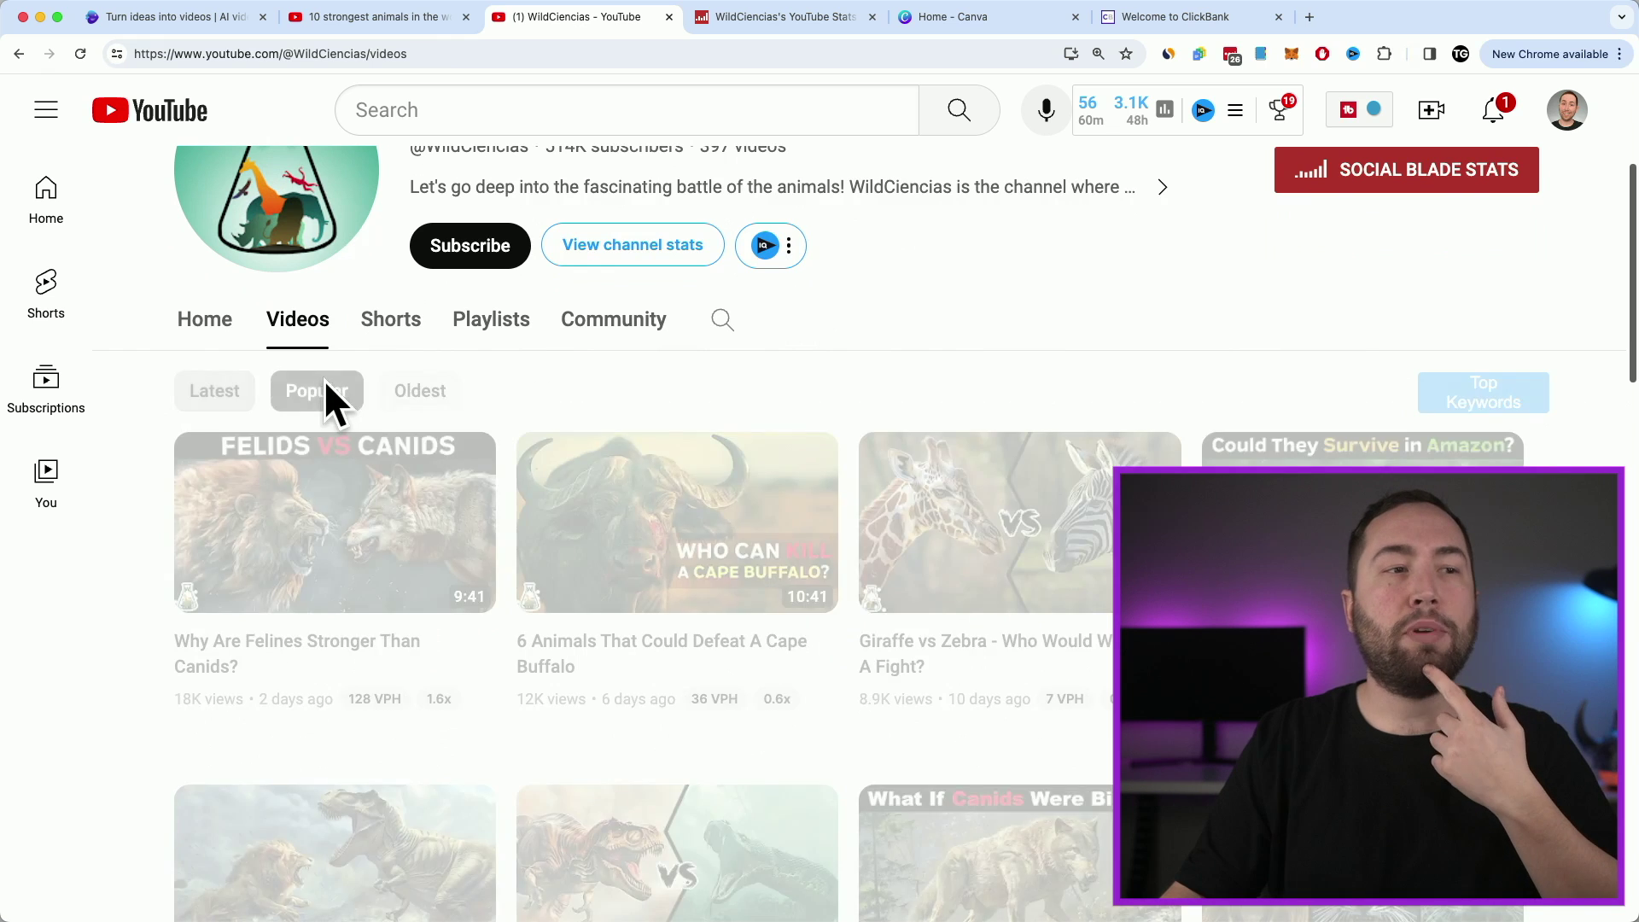
scroll(747, 350, "down", 1)
scroll(854, 410, "down", 1)
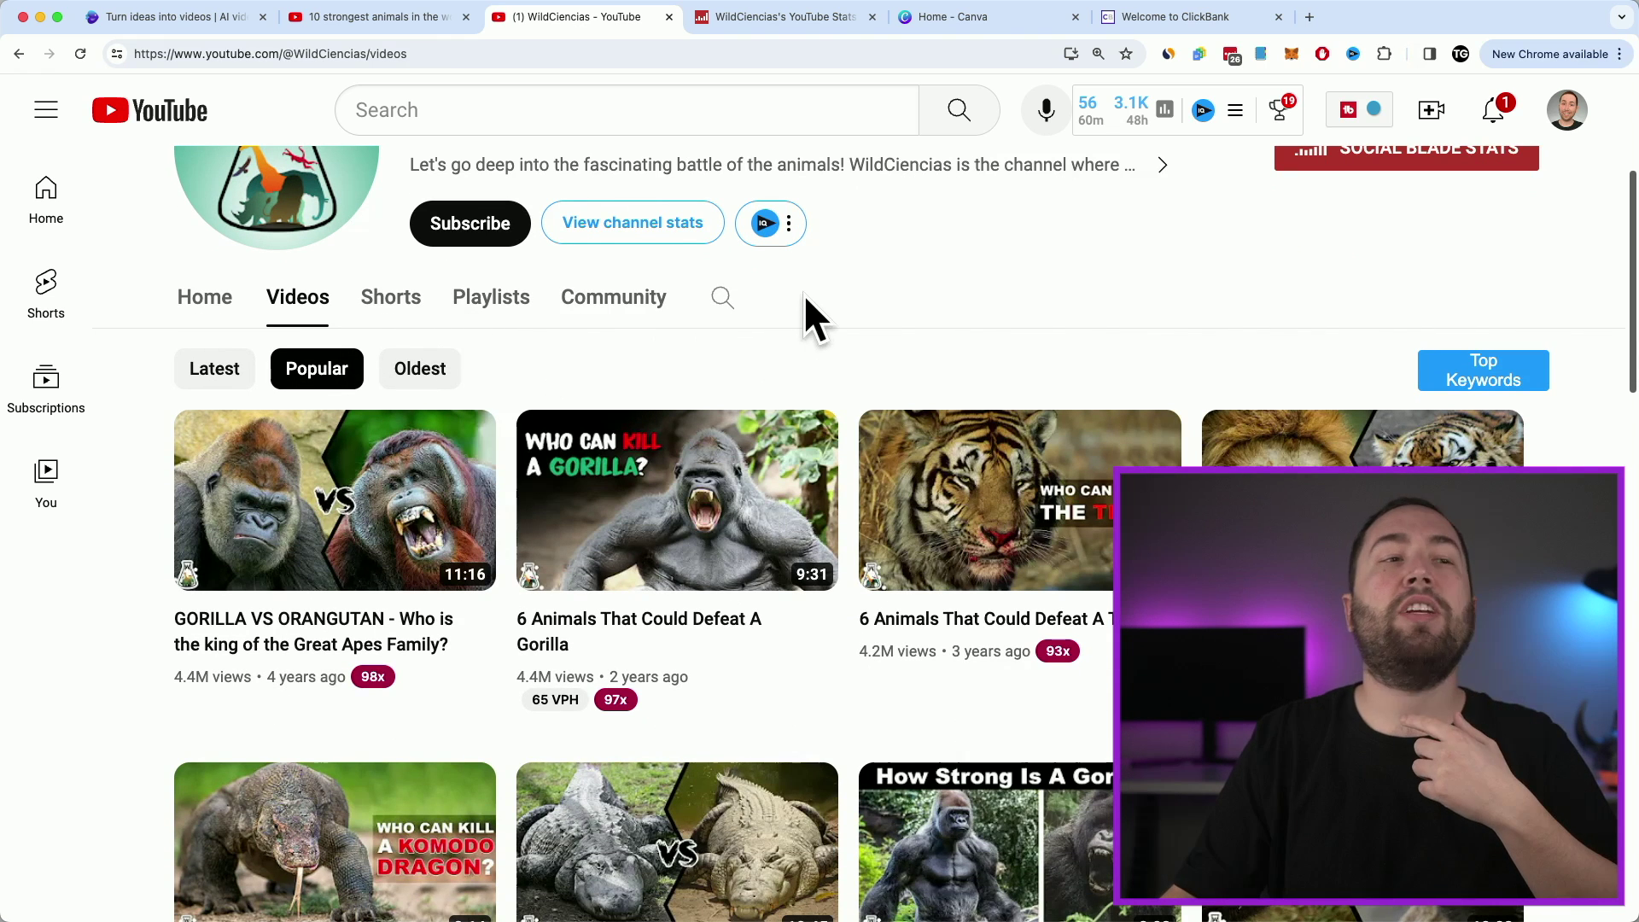
scroll(807, 280, "up", 2)
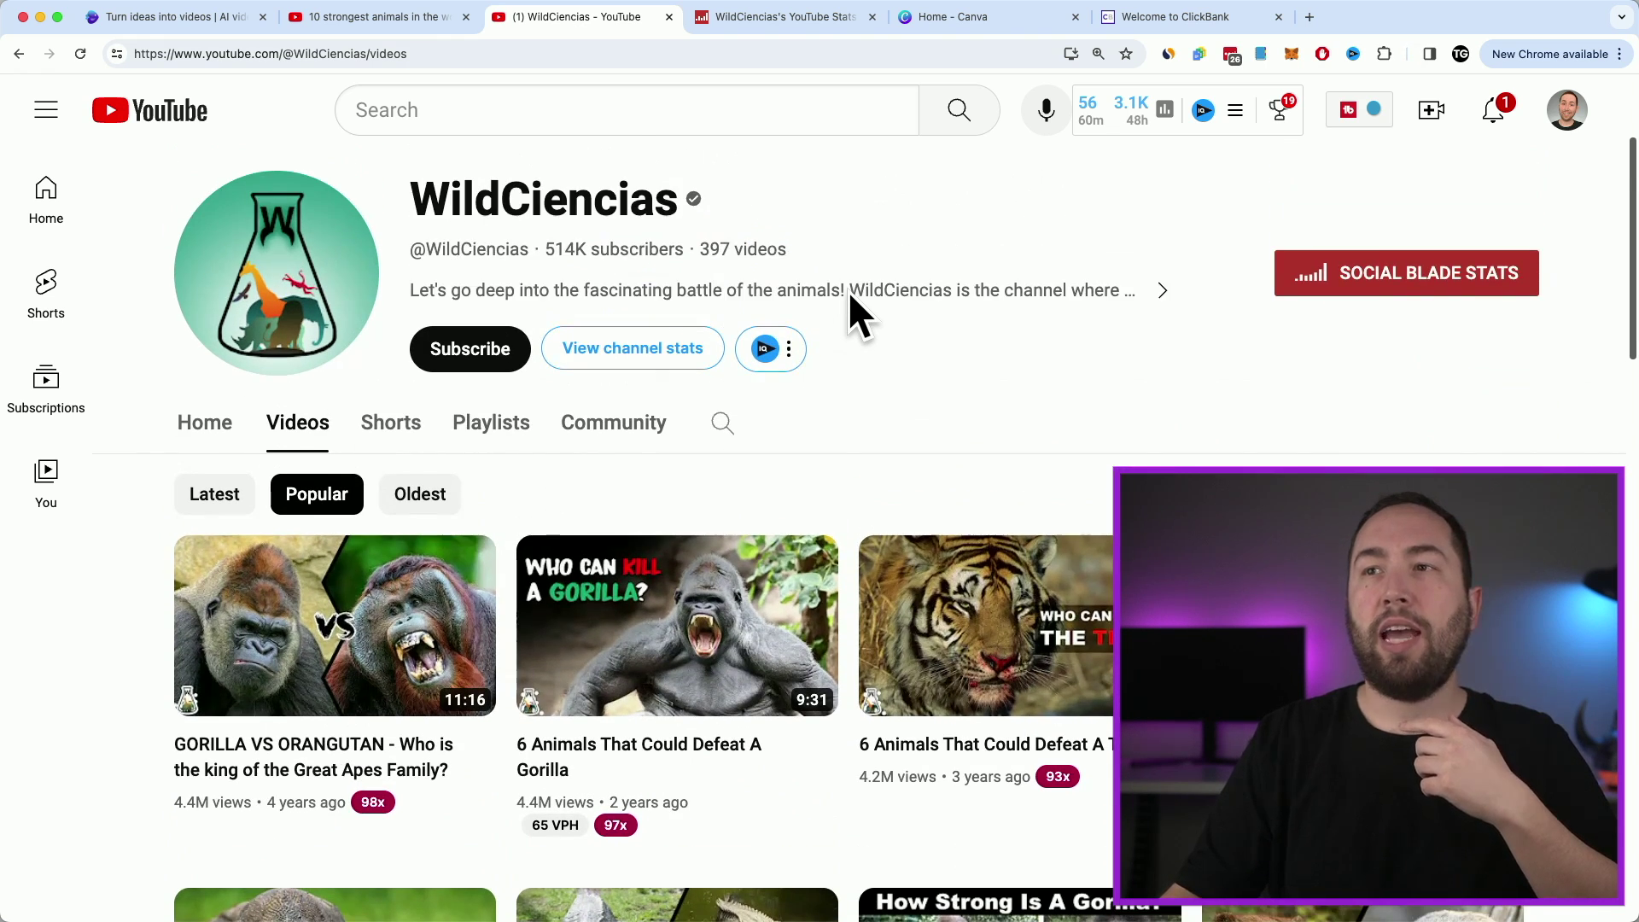
key("ctrl+shift+Tab")
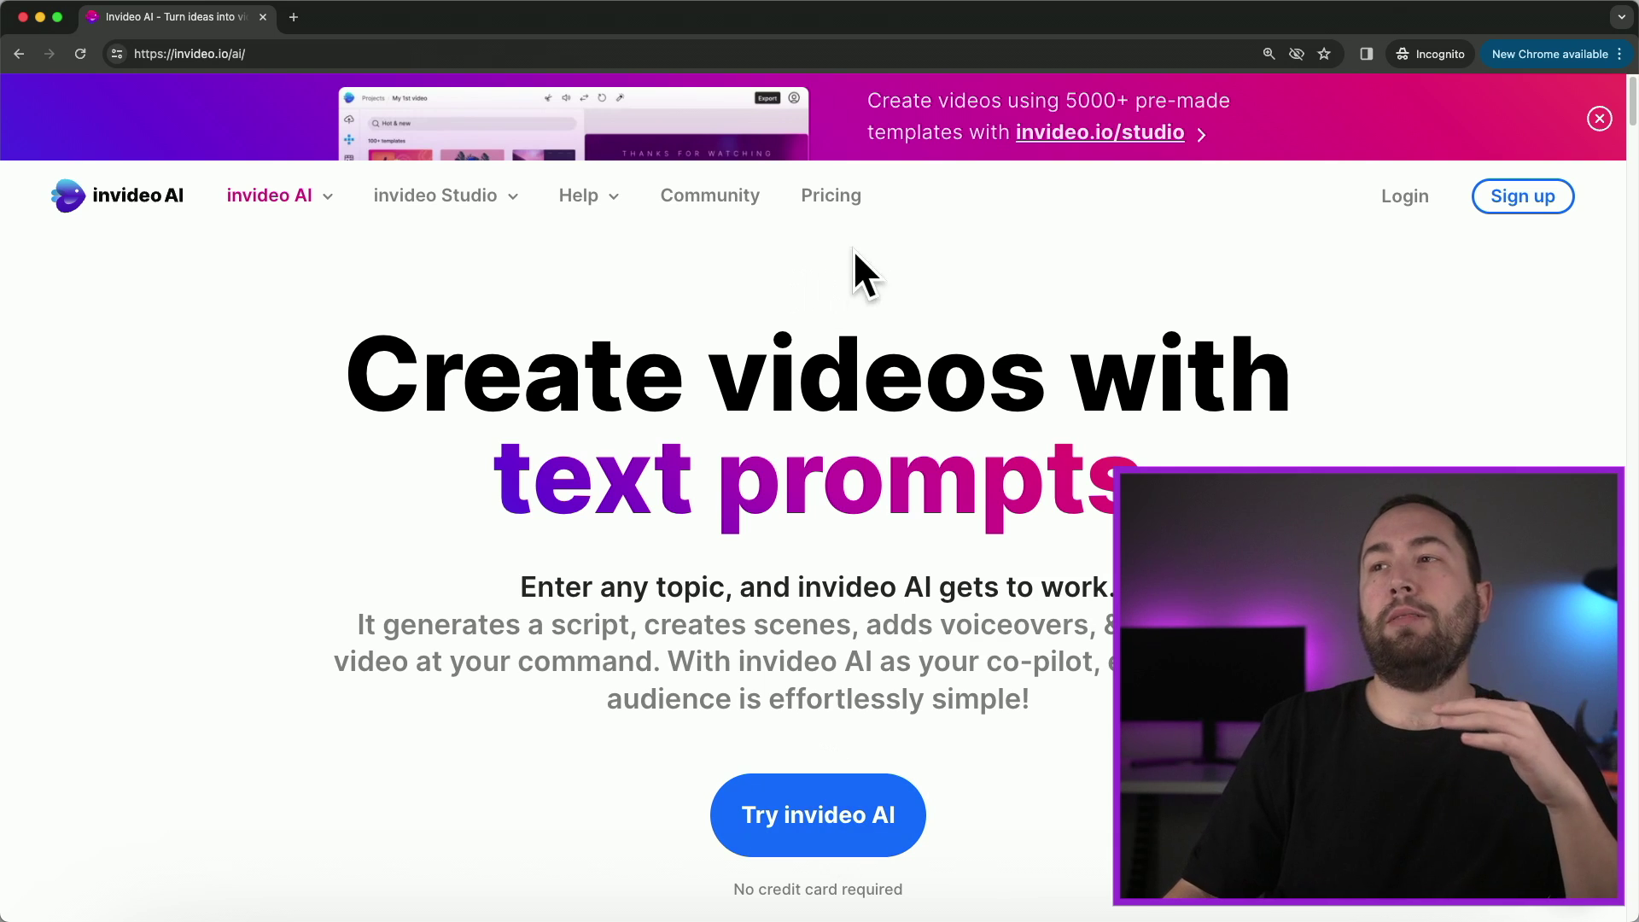
Step: Compare the Free, Plus and Max plan features and preview the Plus price for three users
scroll(489, 379, "down", 6)
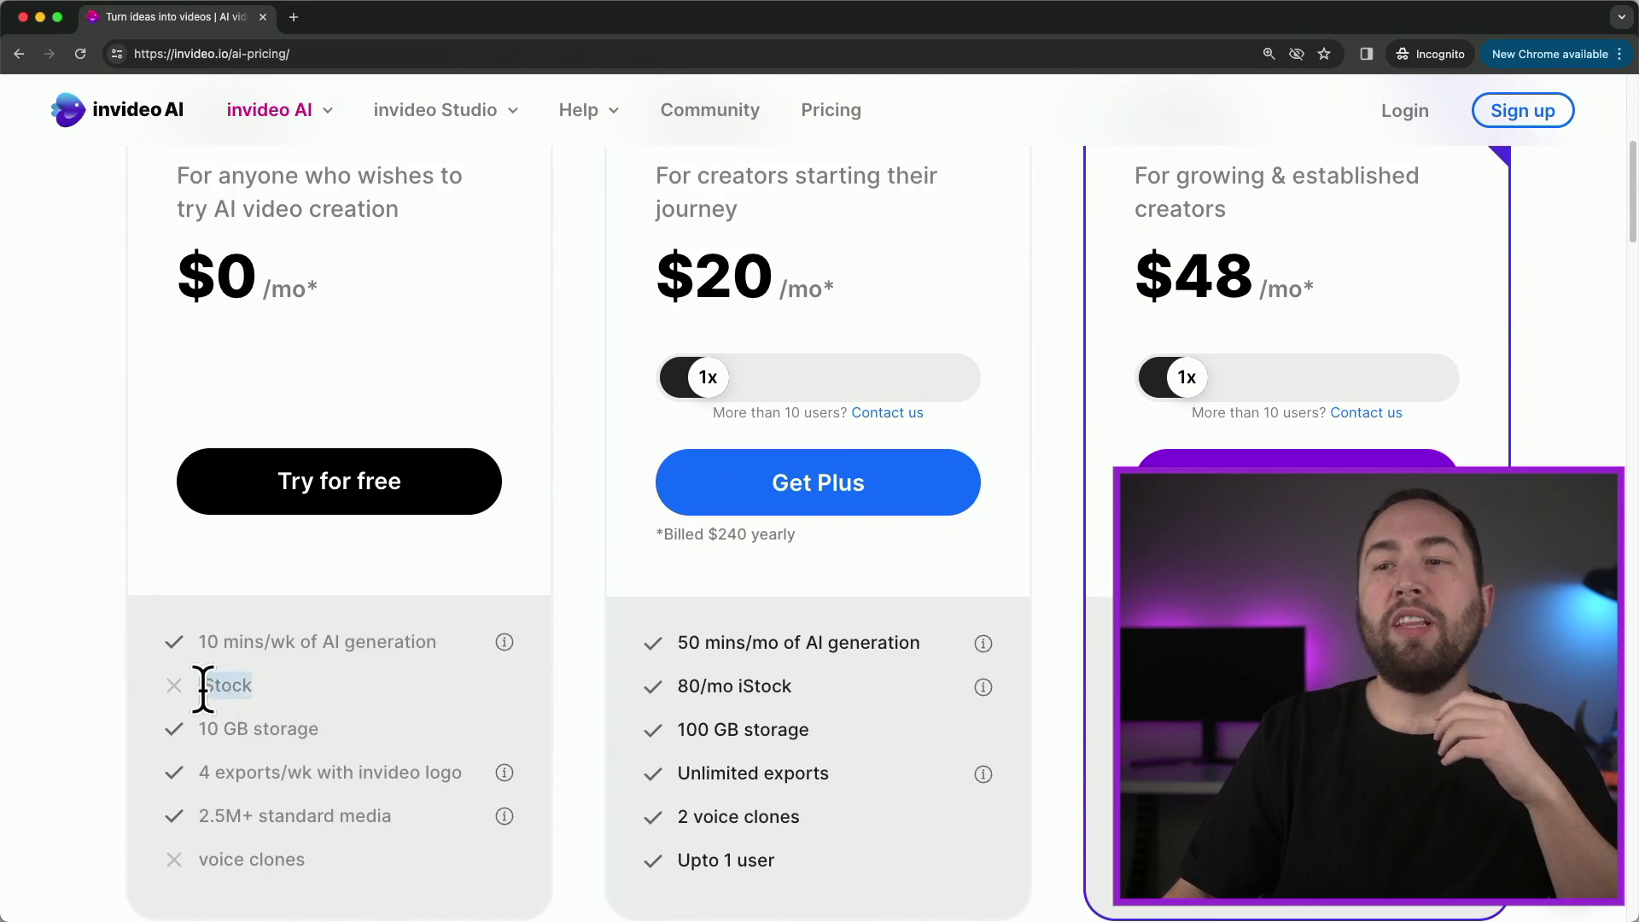
left_click(275, 674)
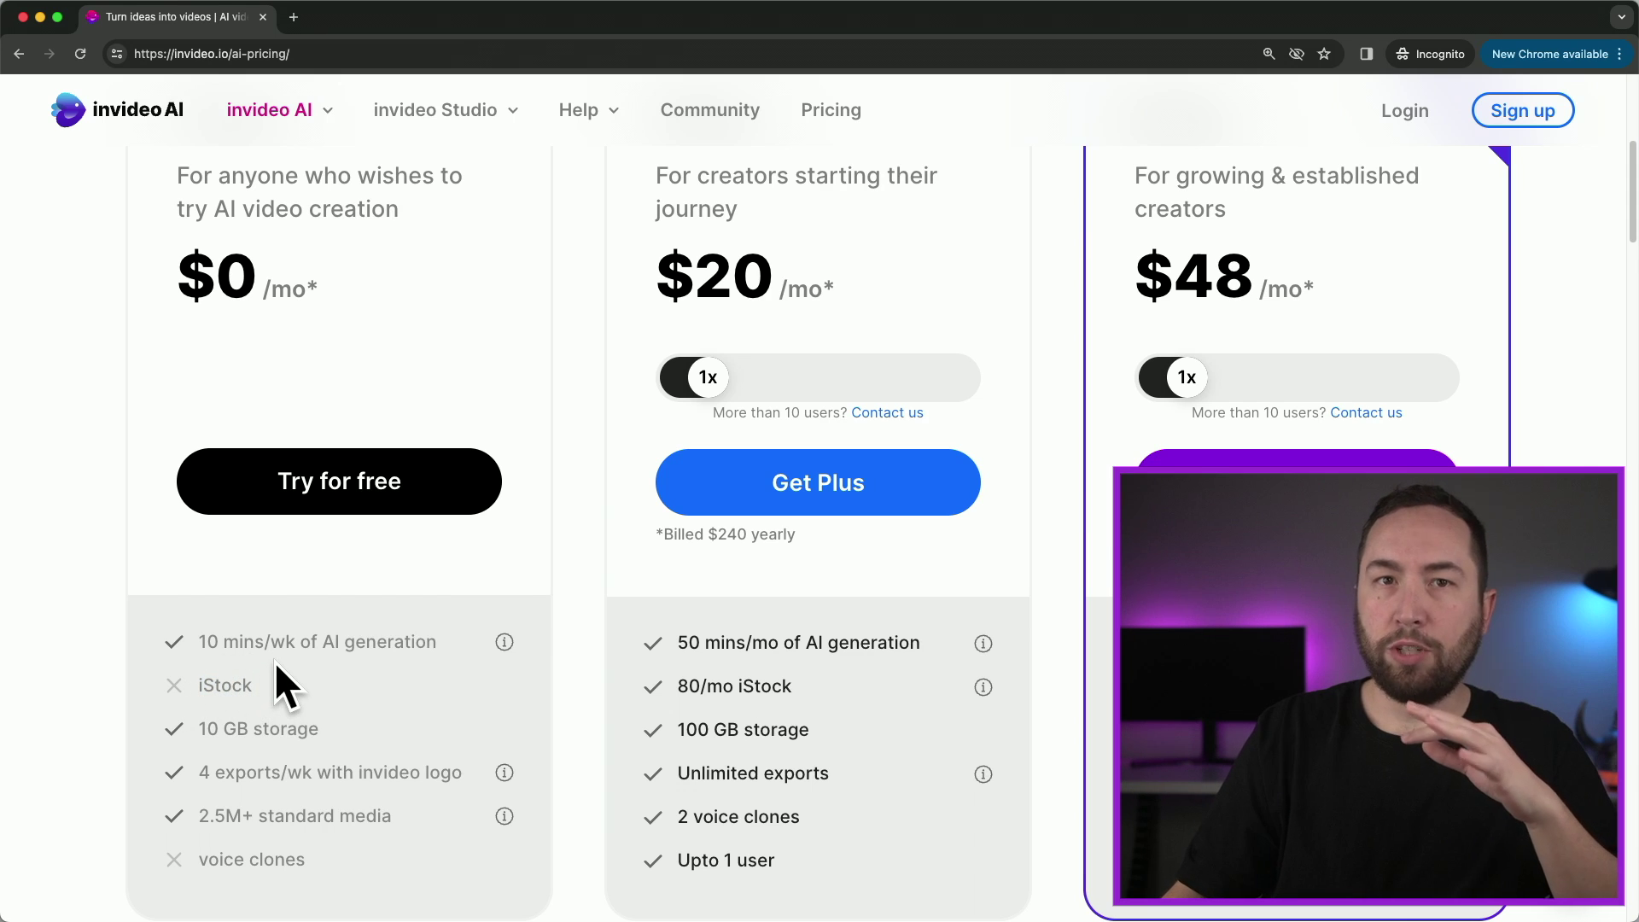
scroll(351, 654, "up", 1)
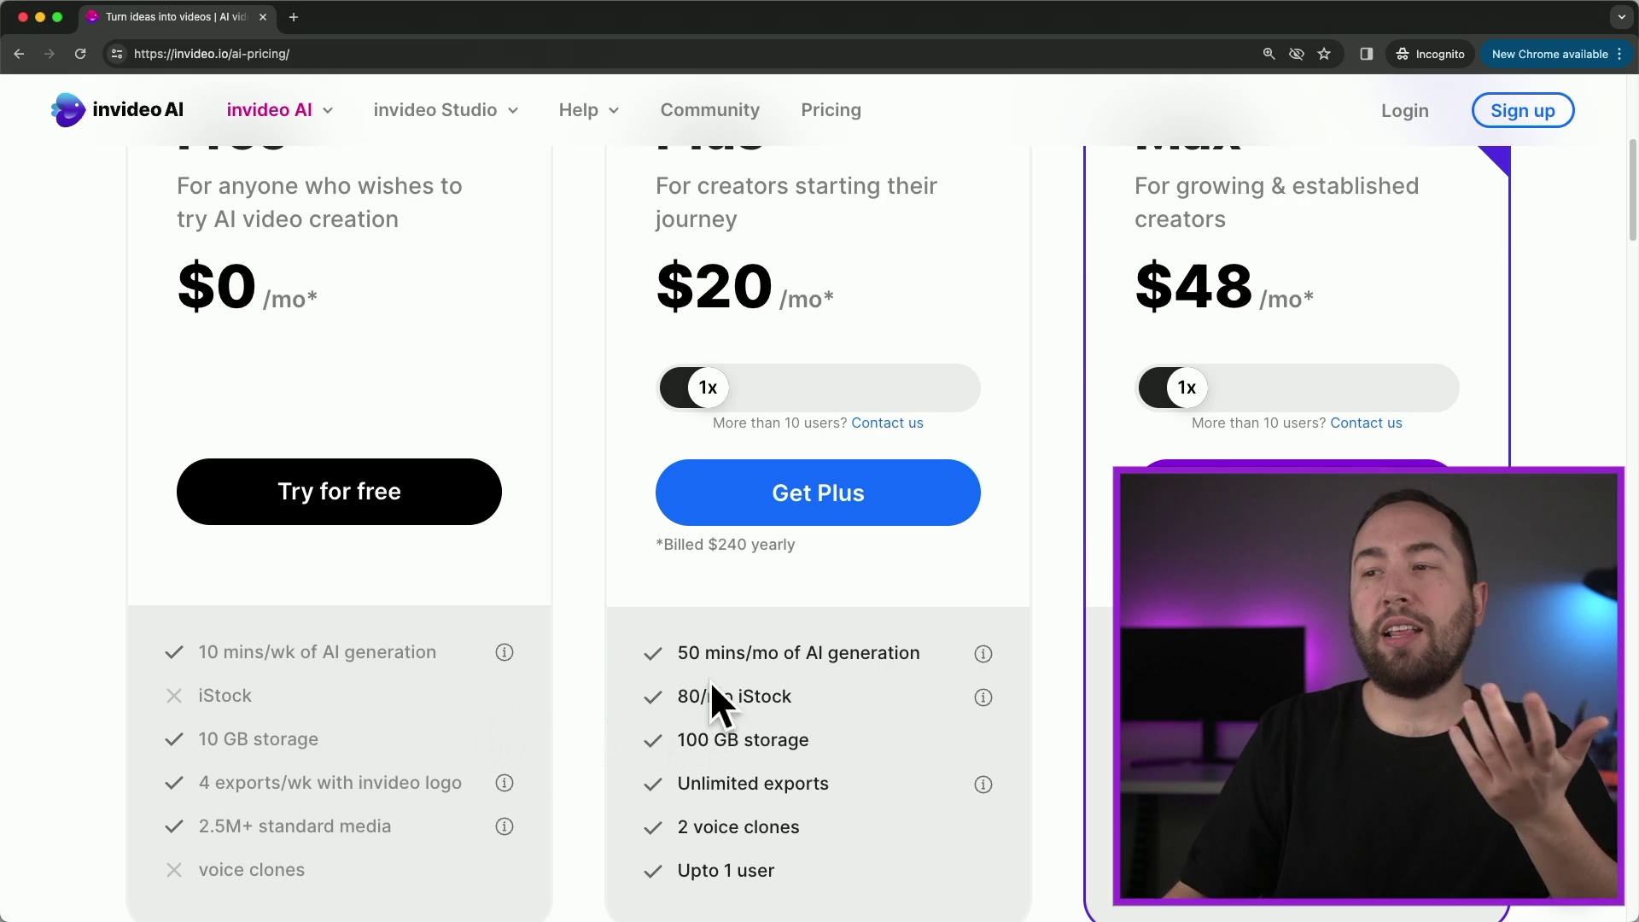
left_click(447, 653)
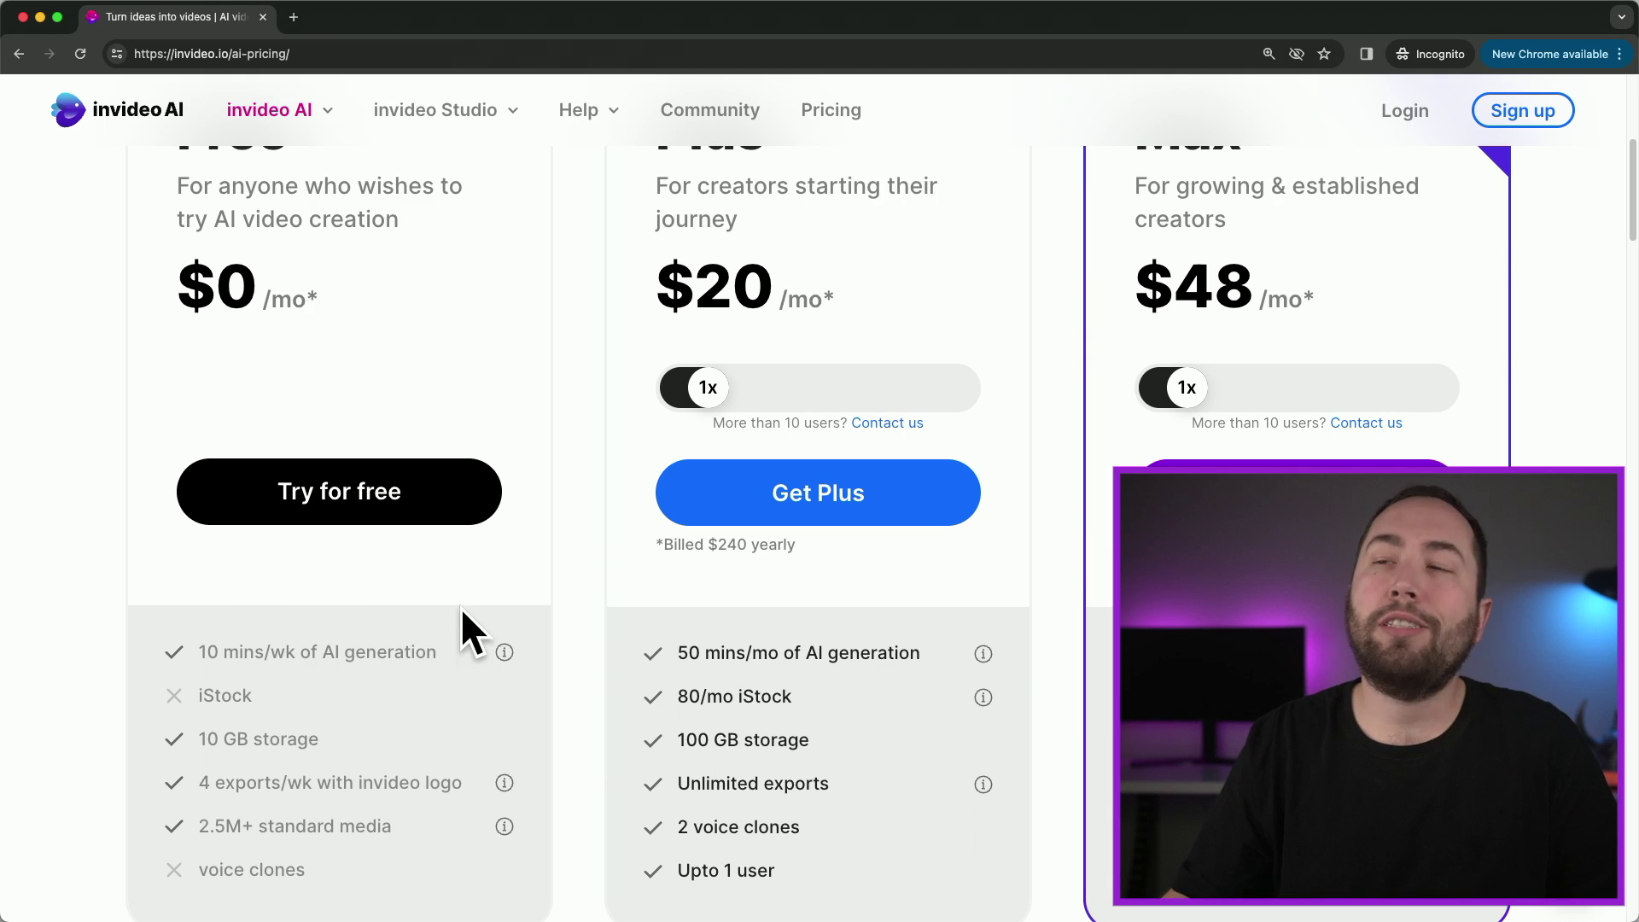
scroll(581, 632, "up", 2)
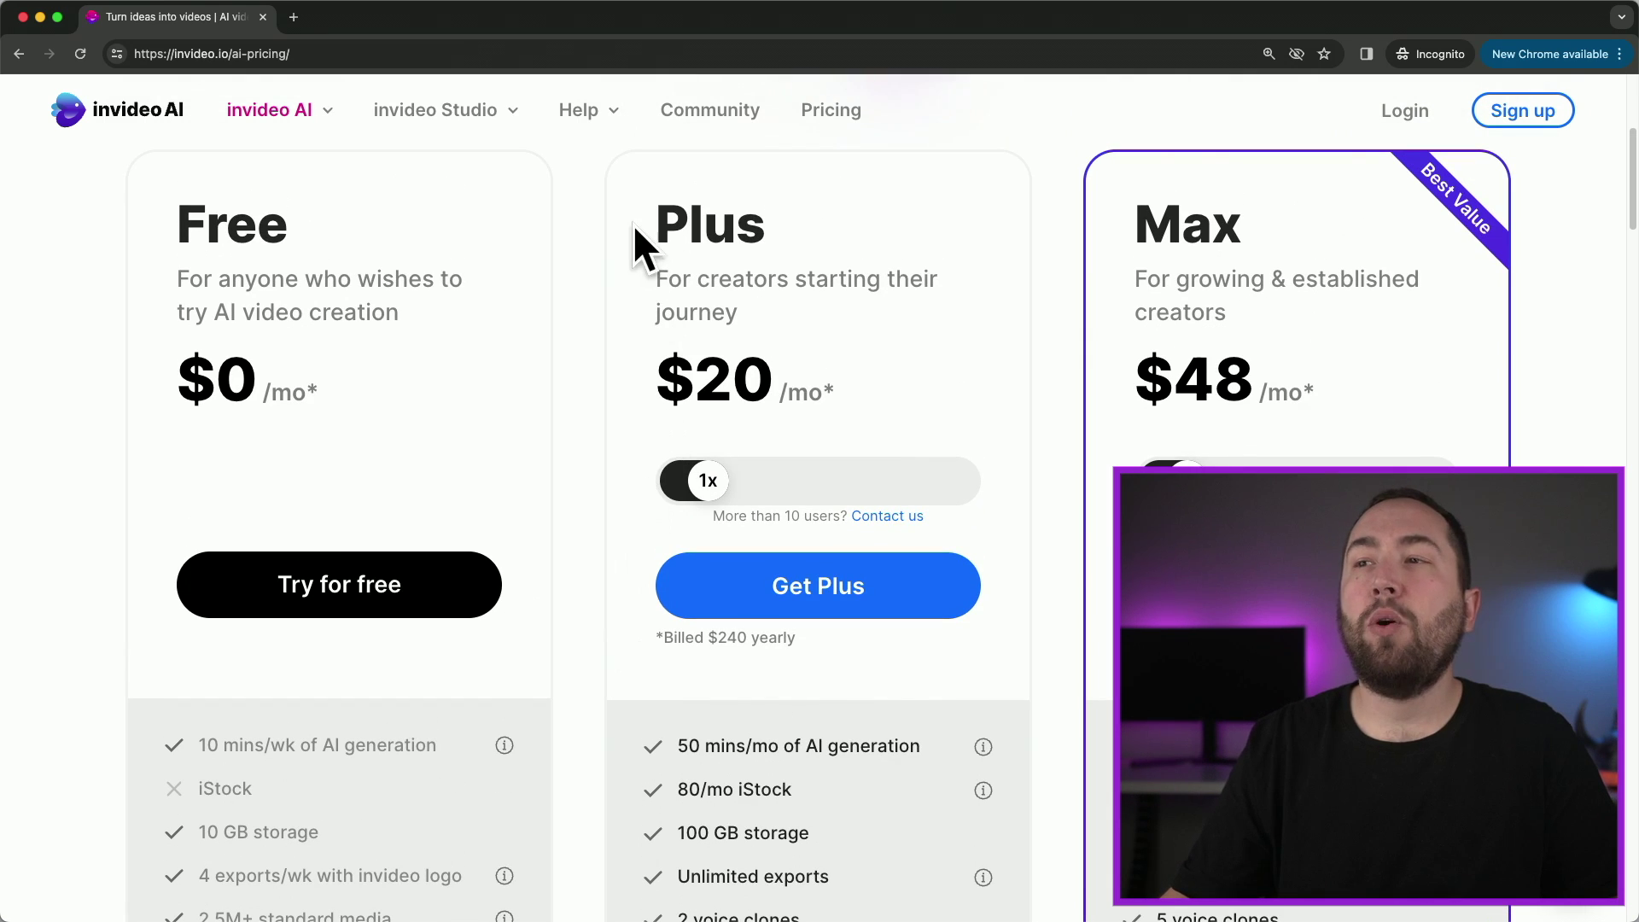
mouse_move(710, 480)
left_mouse_down()
mouse_move(760, 475)
mouse_move(712, 475)
left_mouse_up()
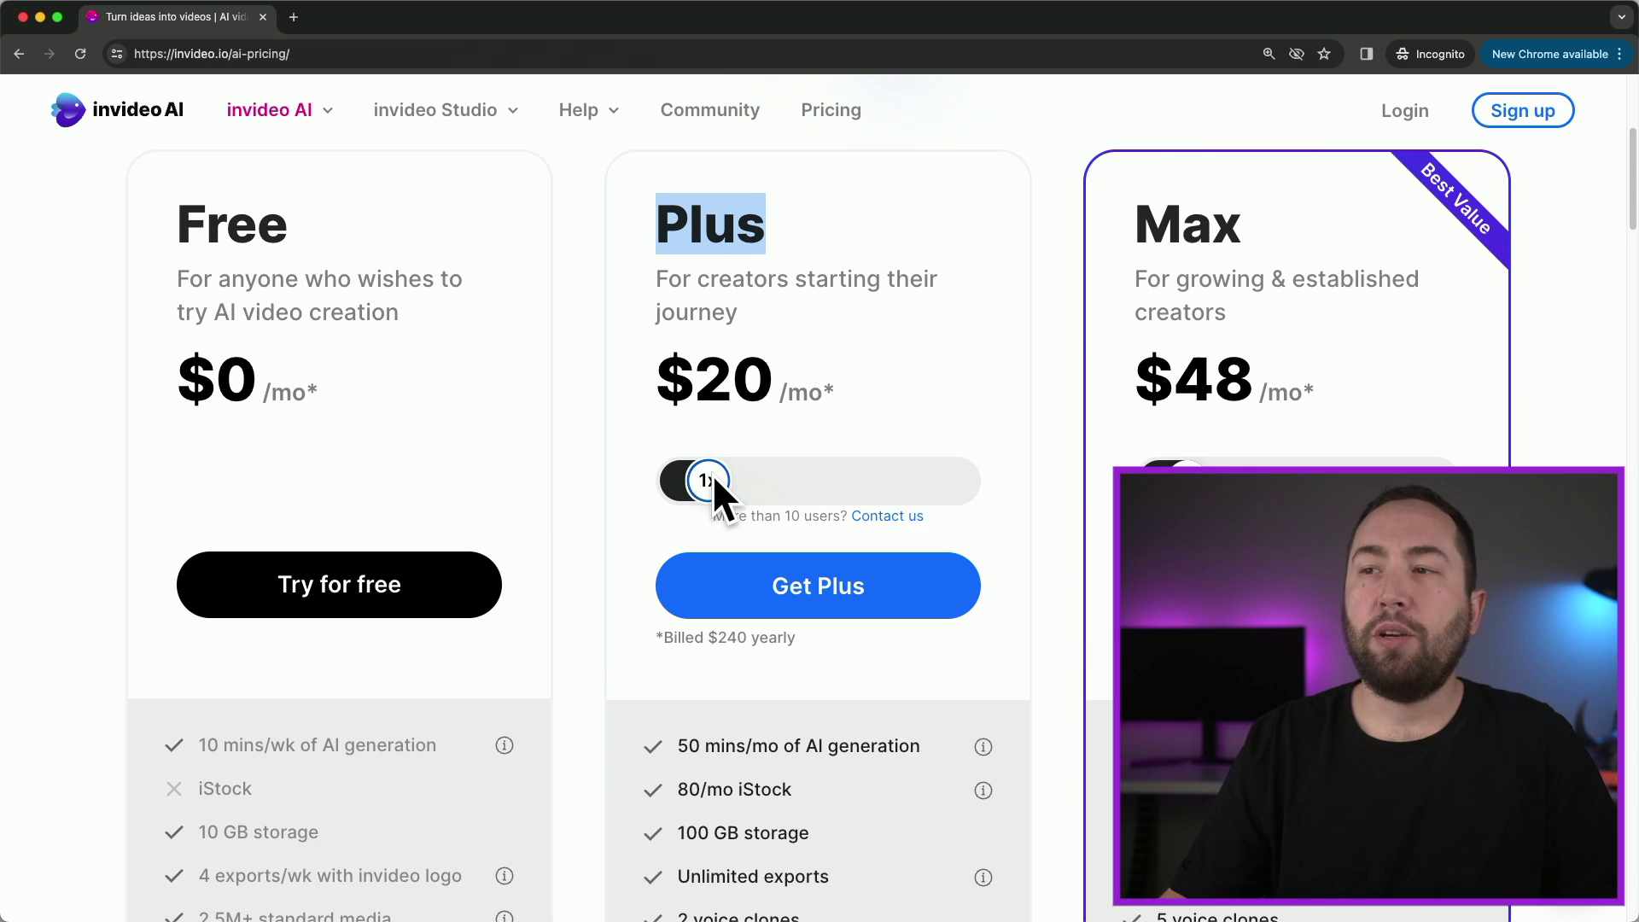
scroll(854, 418, "up", 3)
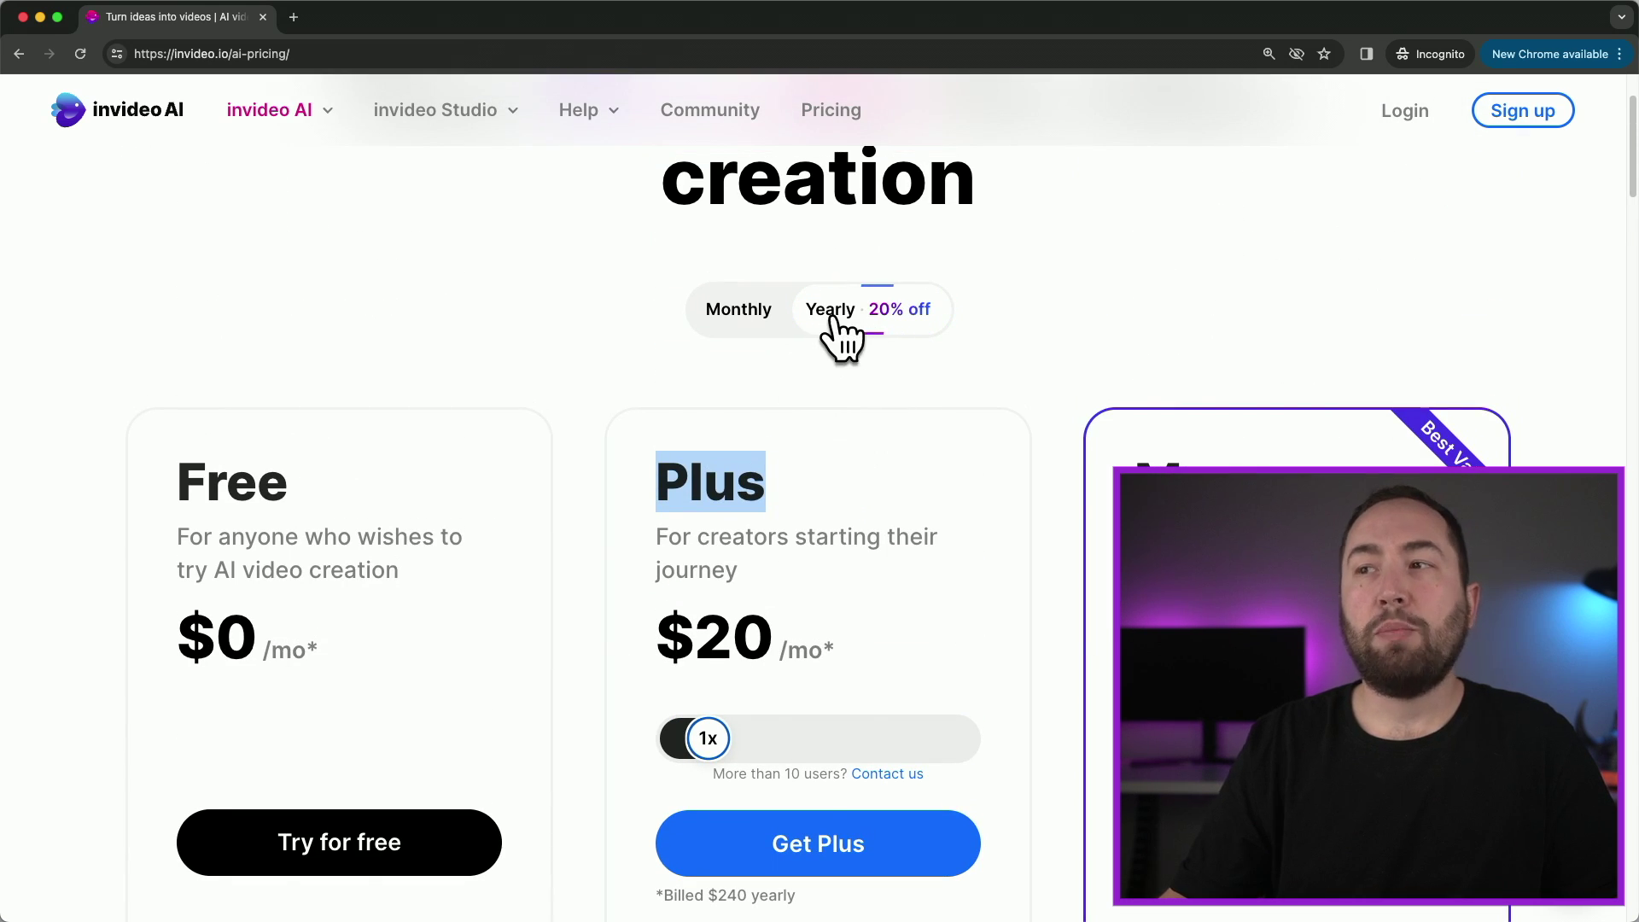
scroll(1041, 312, "down", 2)
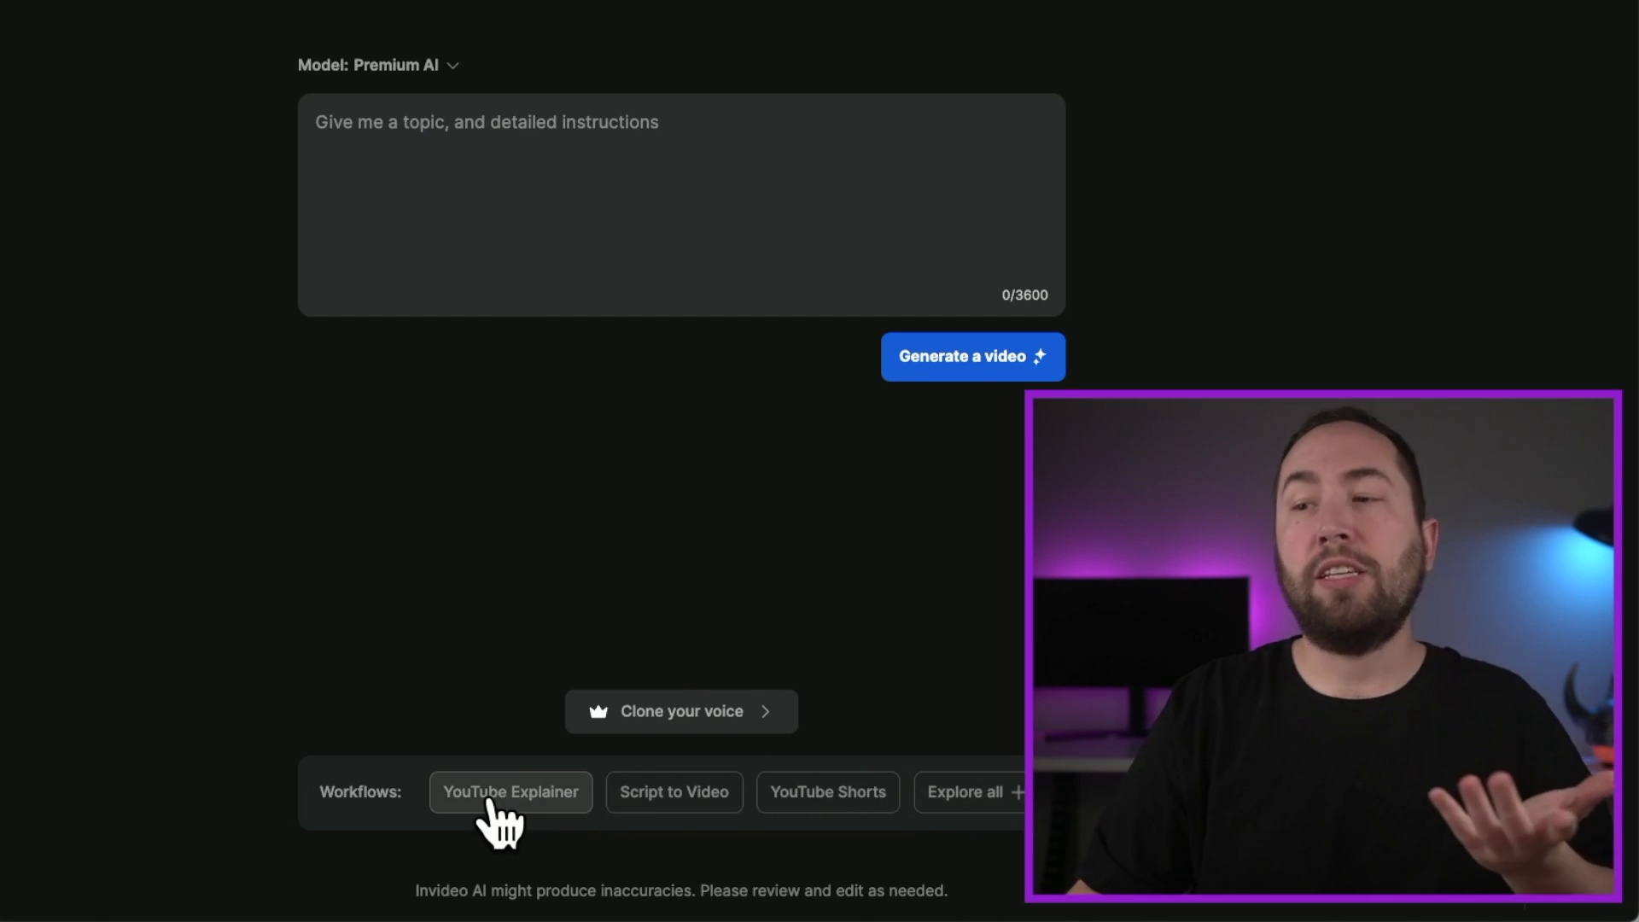
Step: Start the YouTube Explainer workflow from Explore all, keeping the video length at 5 minutes
left_click(991, 796)
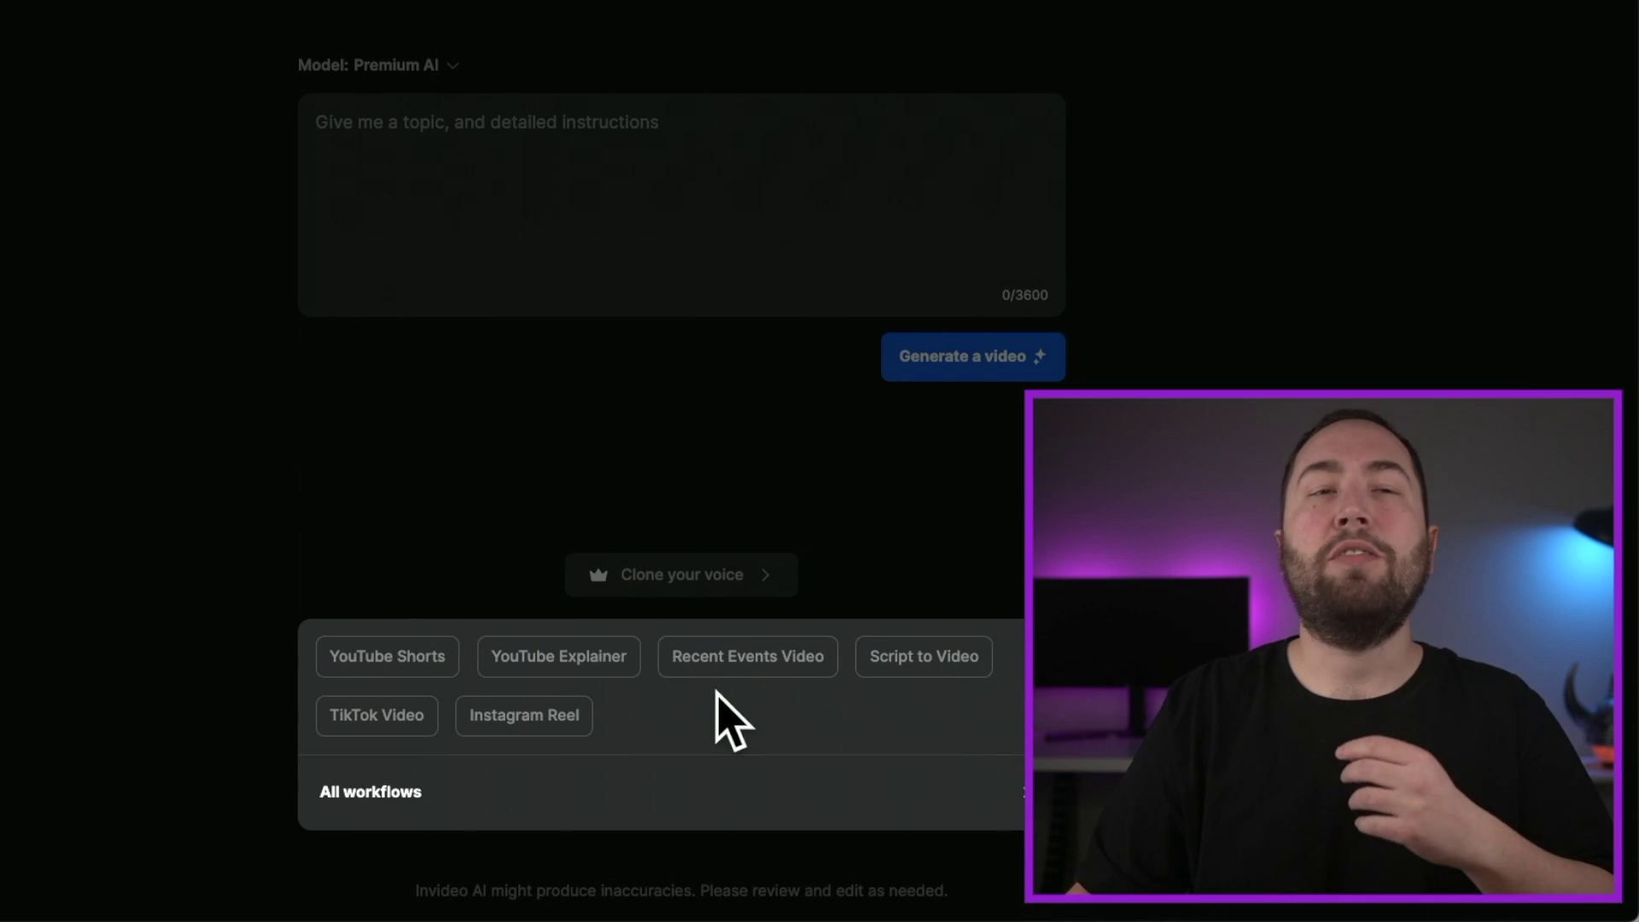
left_click(564, 683)
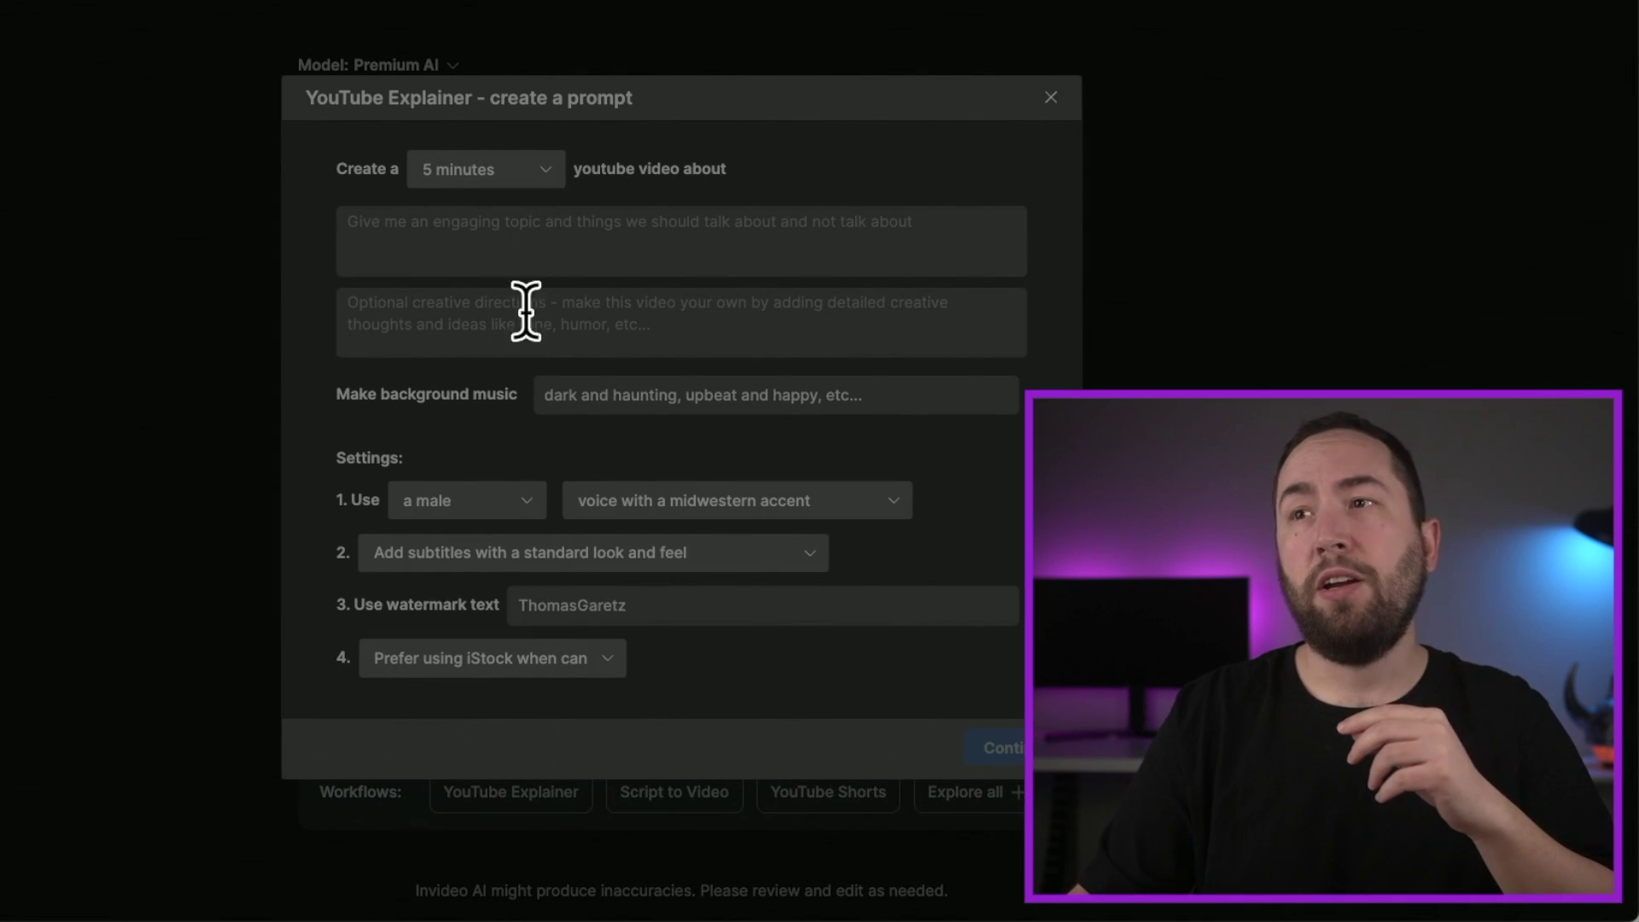
left_click(505, 162)
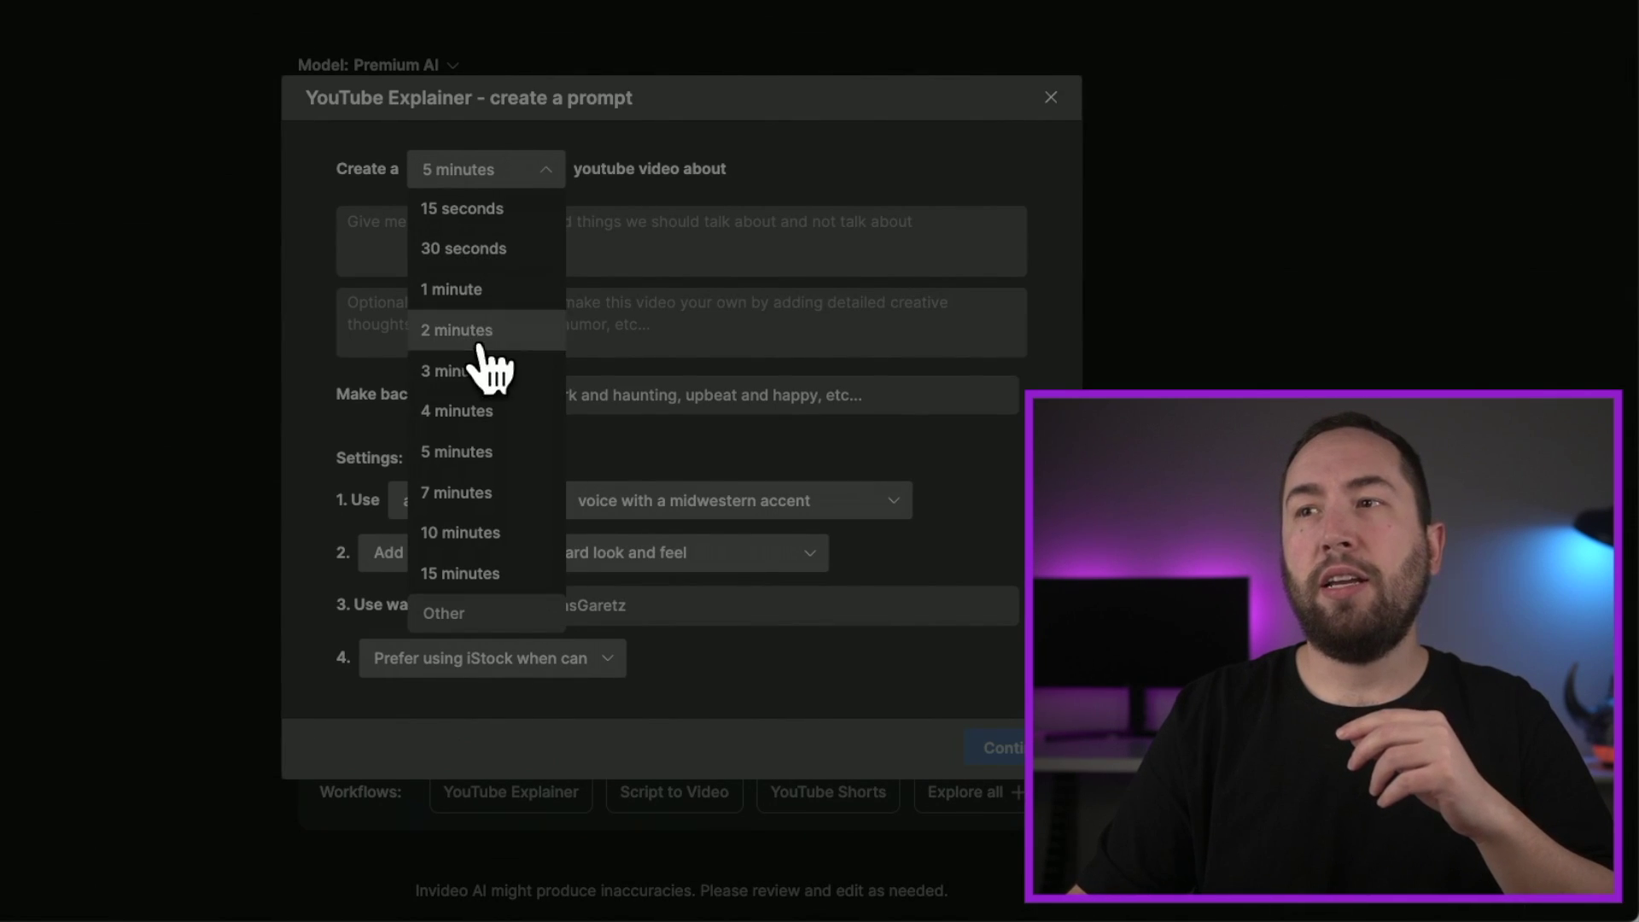
left_click(478, 453)
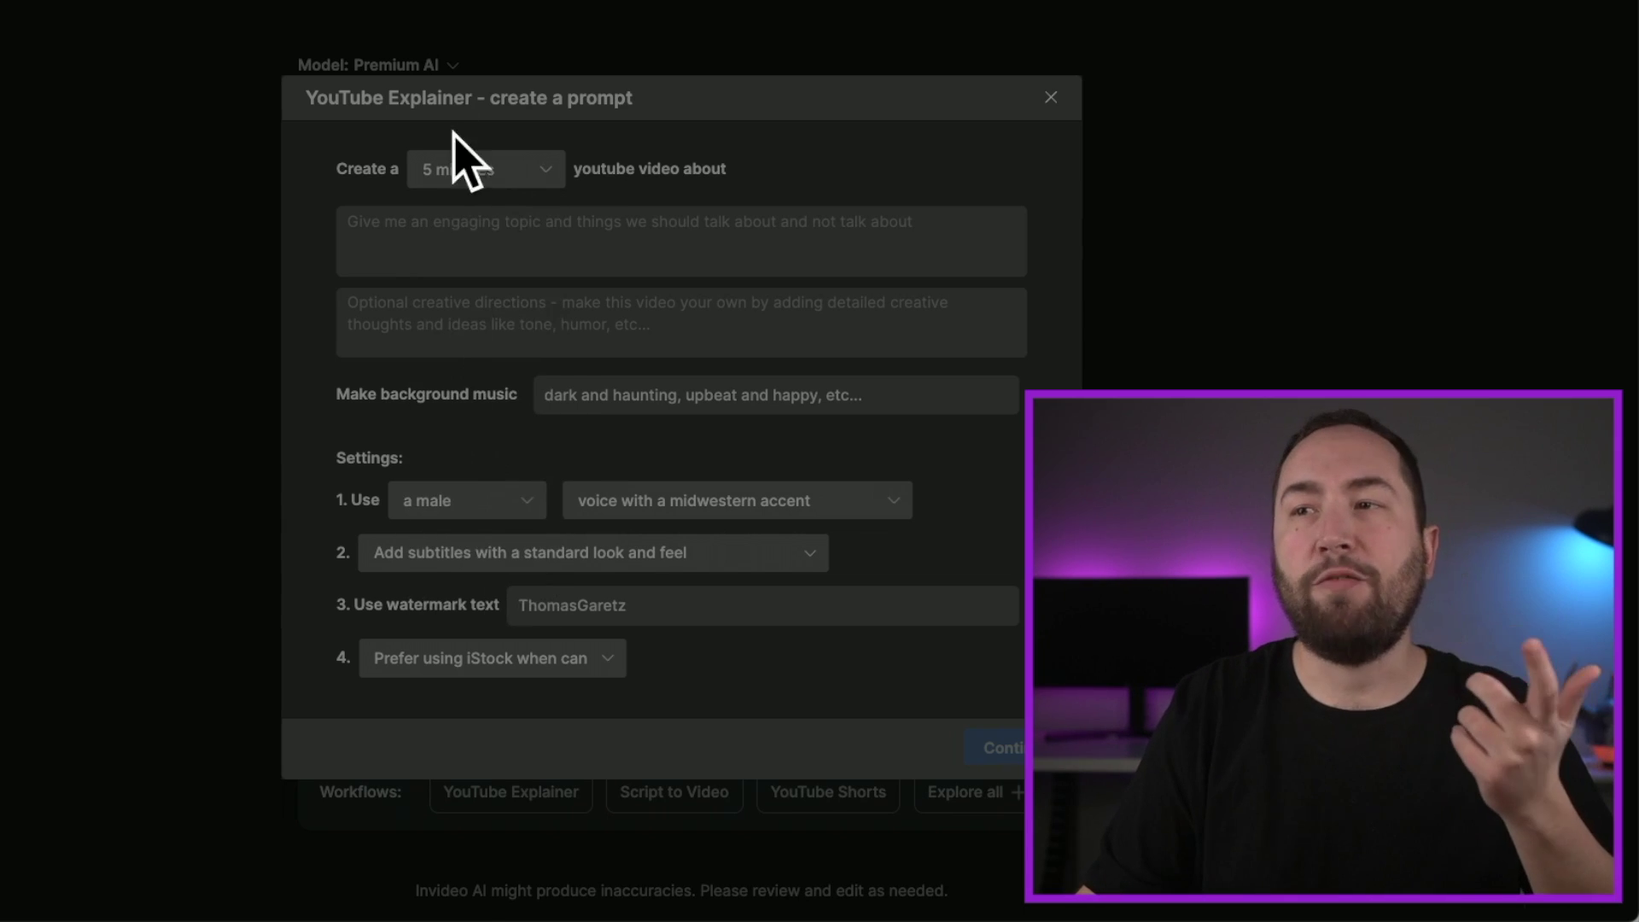
Step: Enter the topic '5 strongest animals in the world' for the explainer
left_click(451, 240)
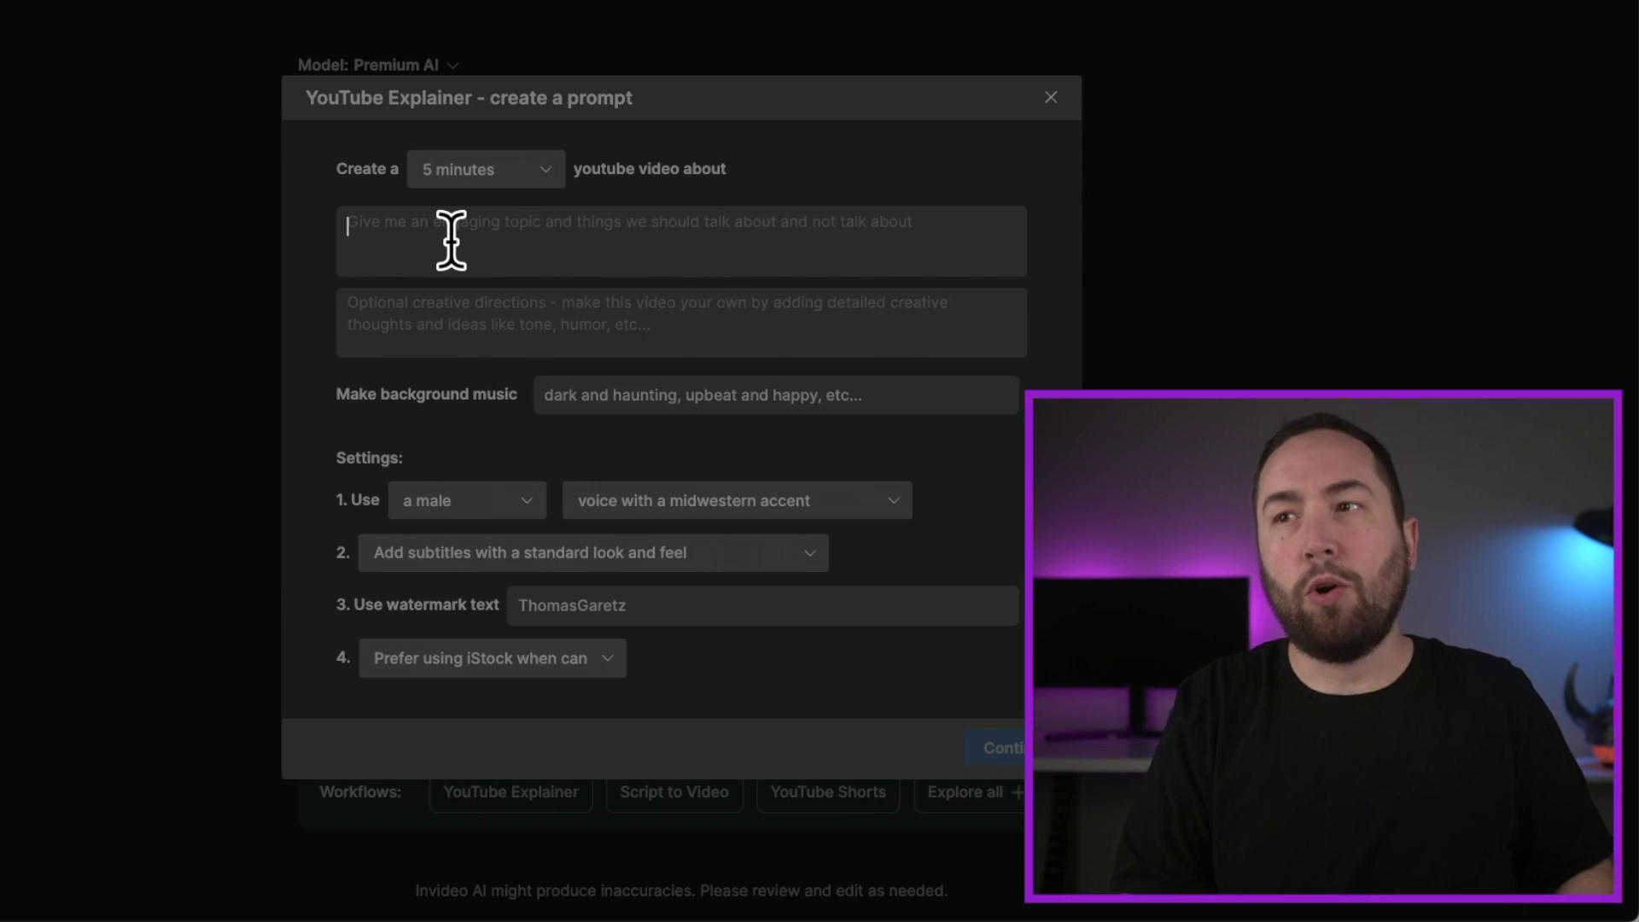
type("5 strongest animals in the world")
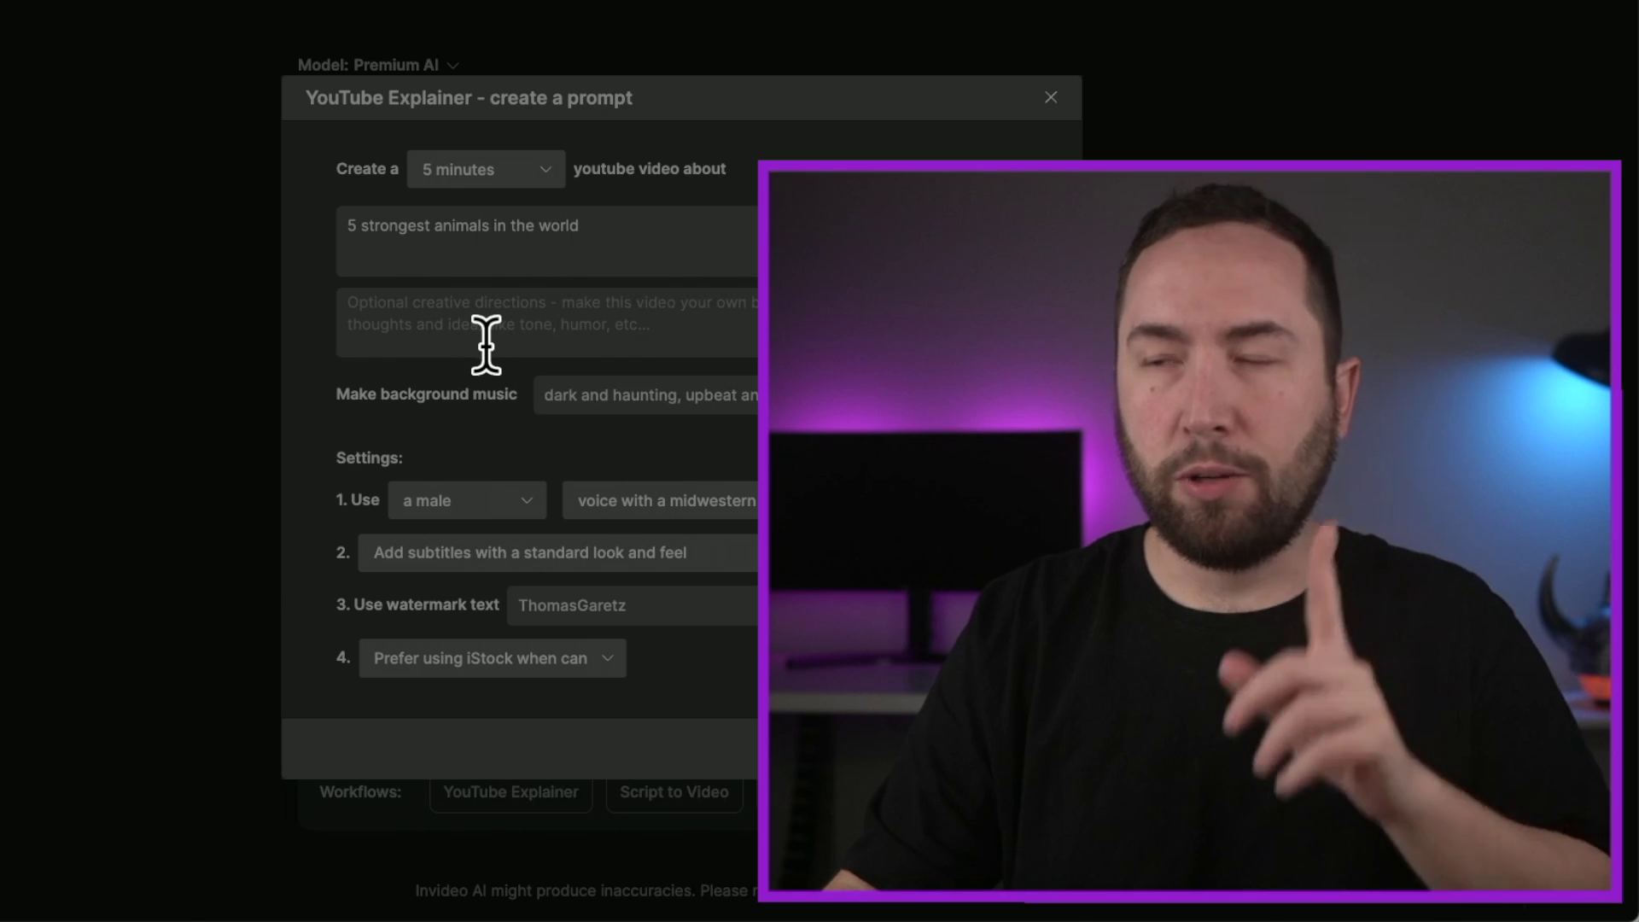
left_click(625, 224)
triple_click(623, 228)
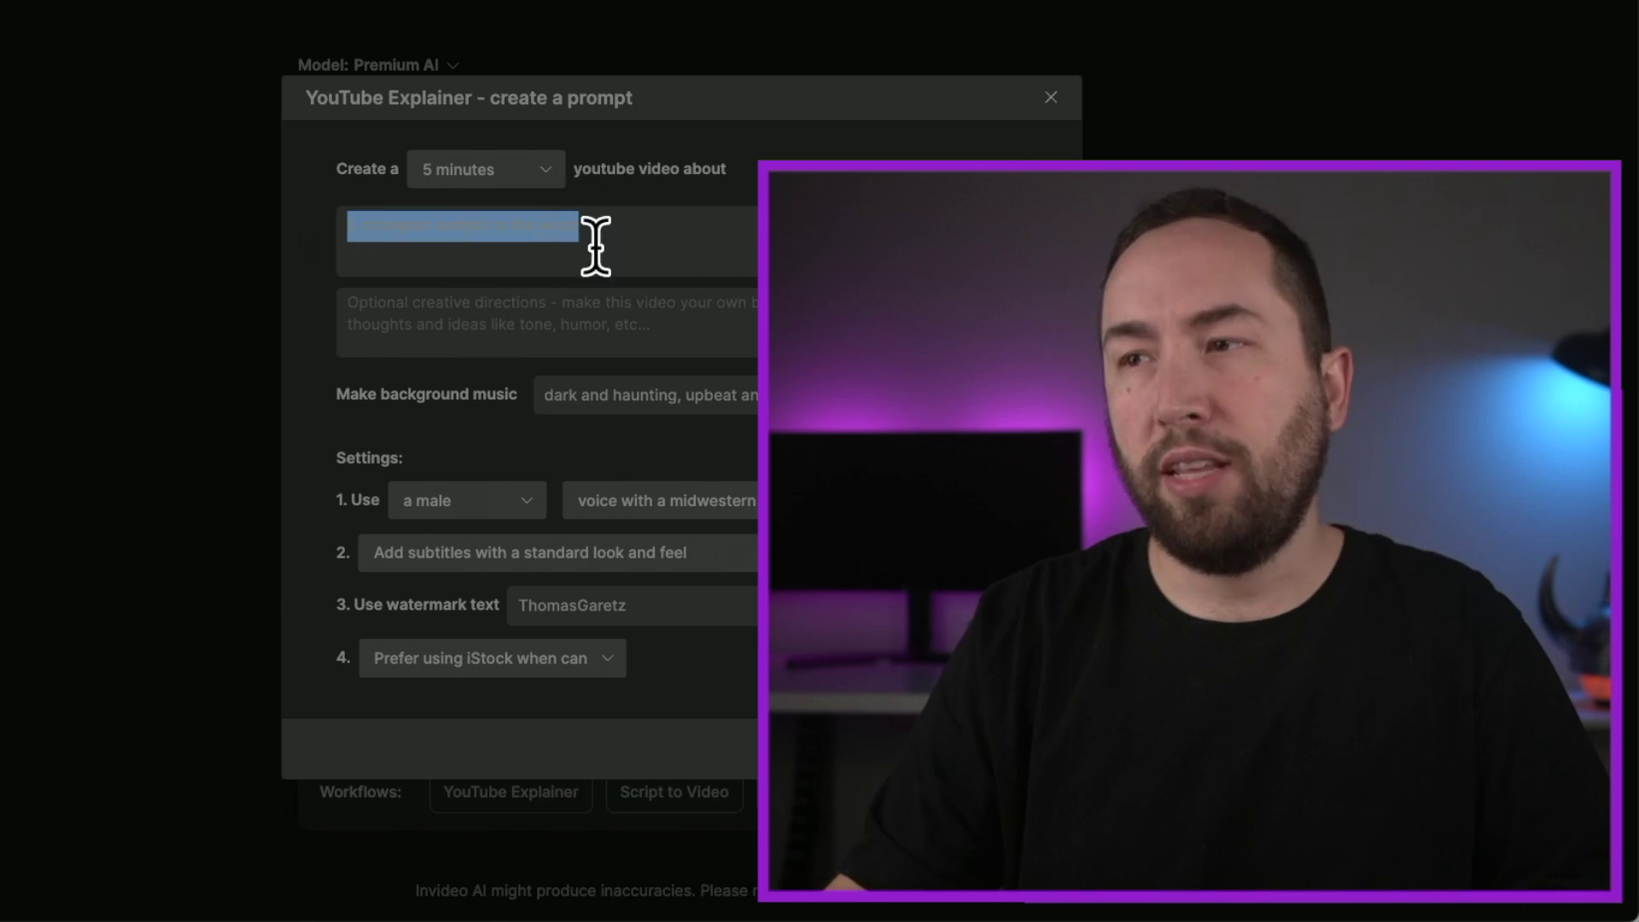
left_click(628, 256)
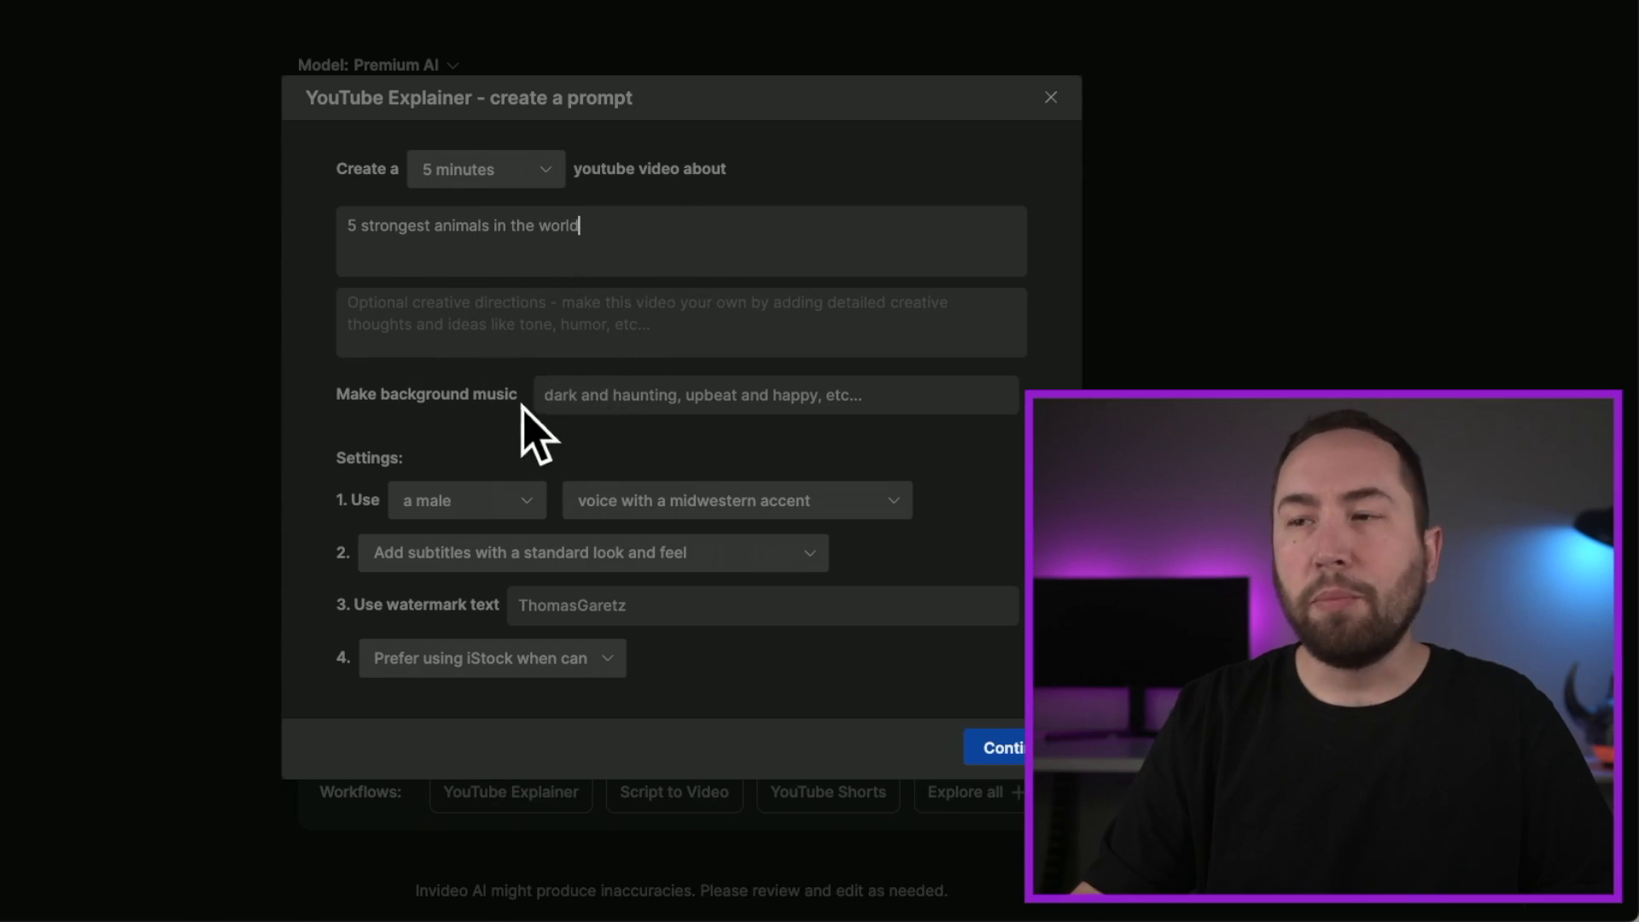
Step: Keep the male narrator voice with a midwestern accent and standard subtitles
left_click(498, 504)
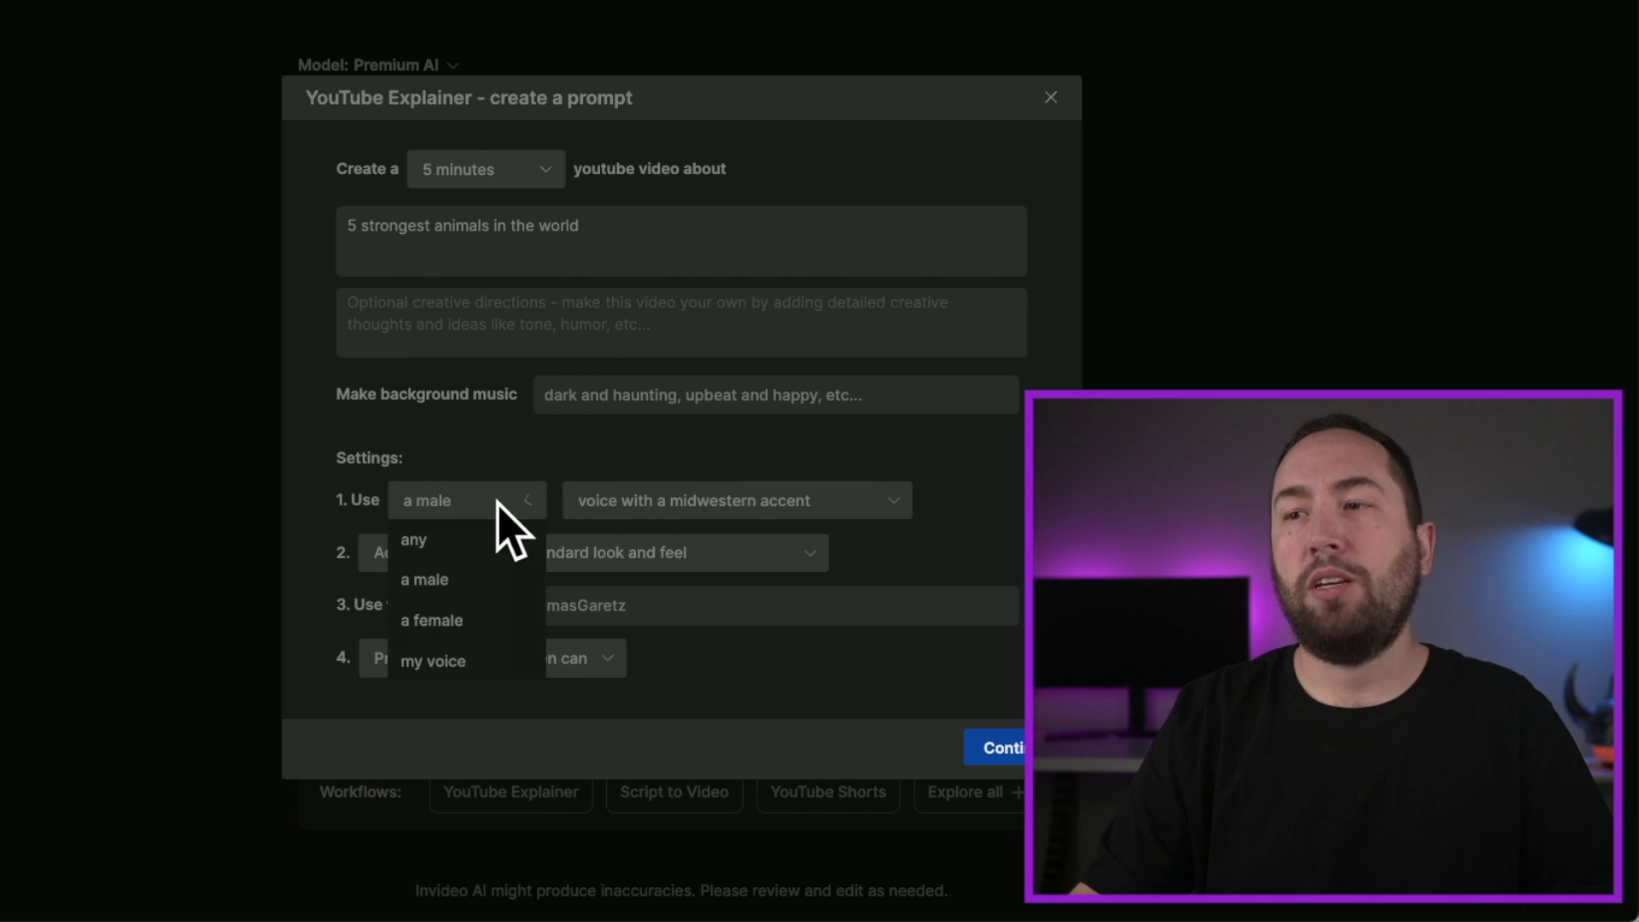
left_click(686, 516)
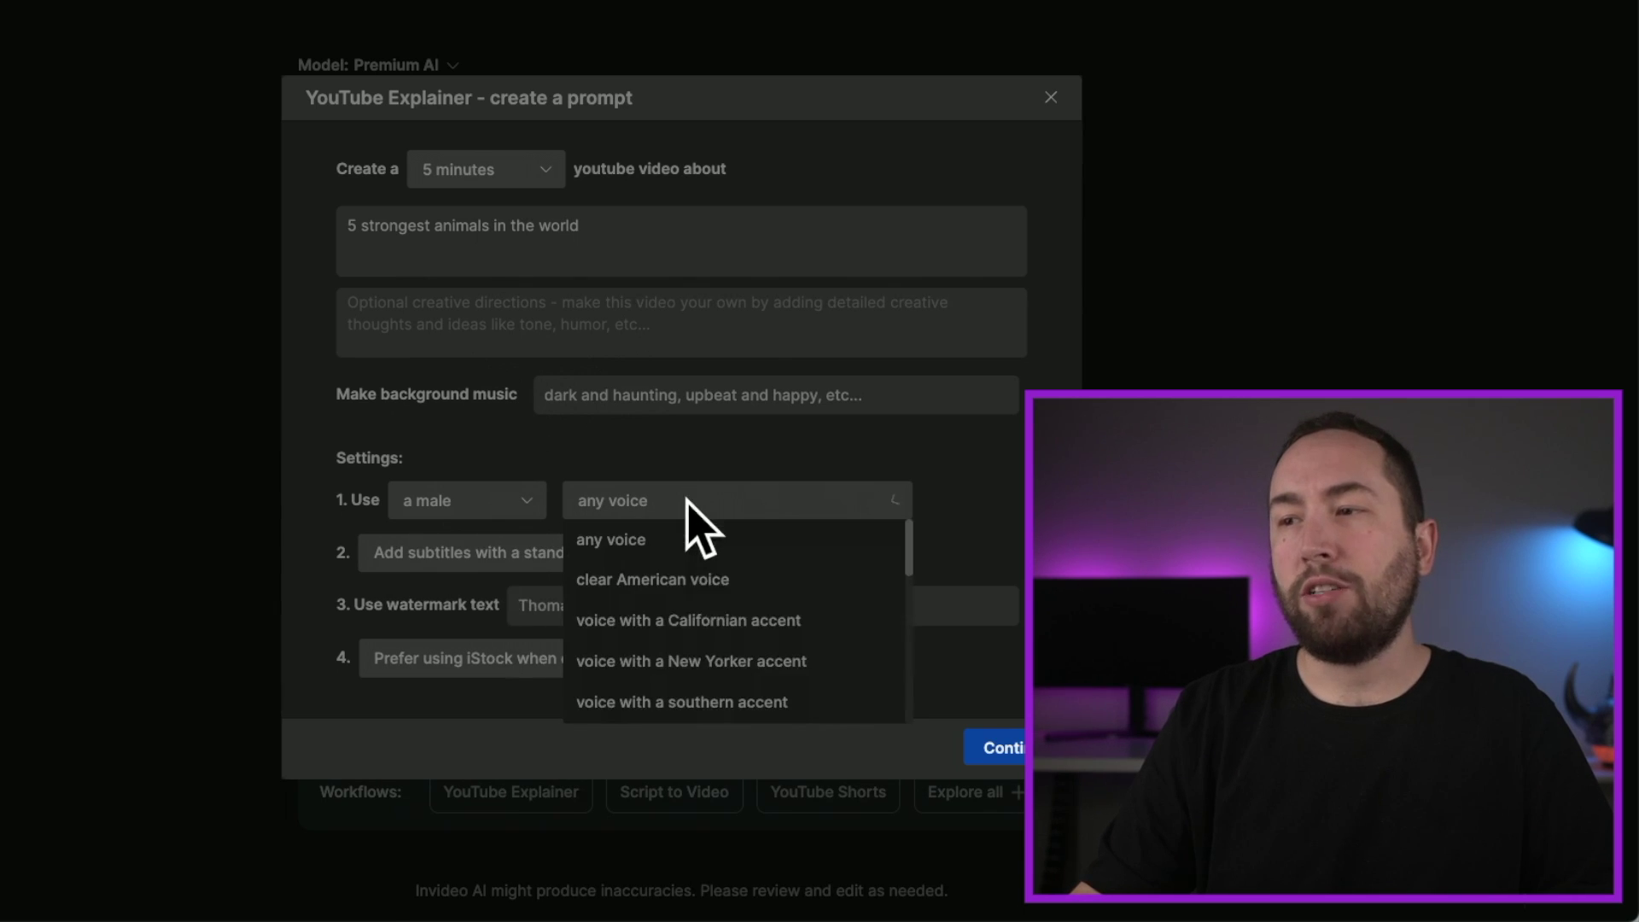
scroll(714, 651, "down", 2)
left_click(748, 678)
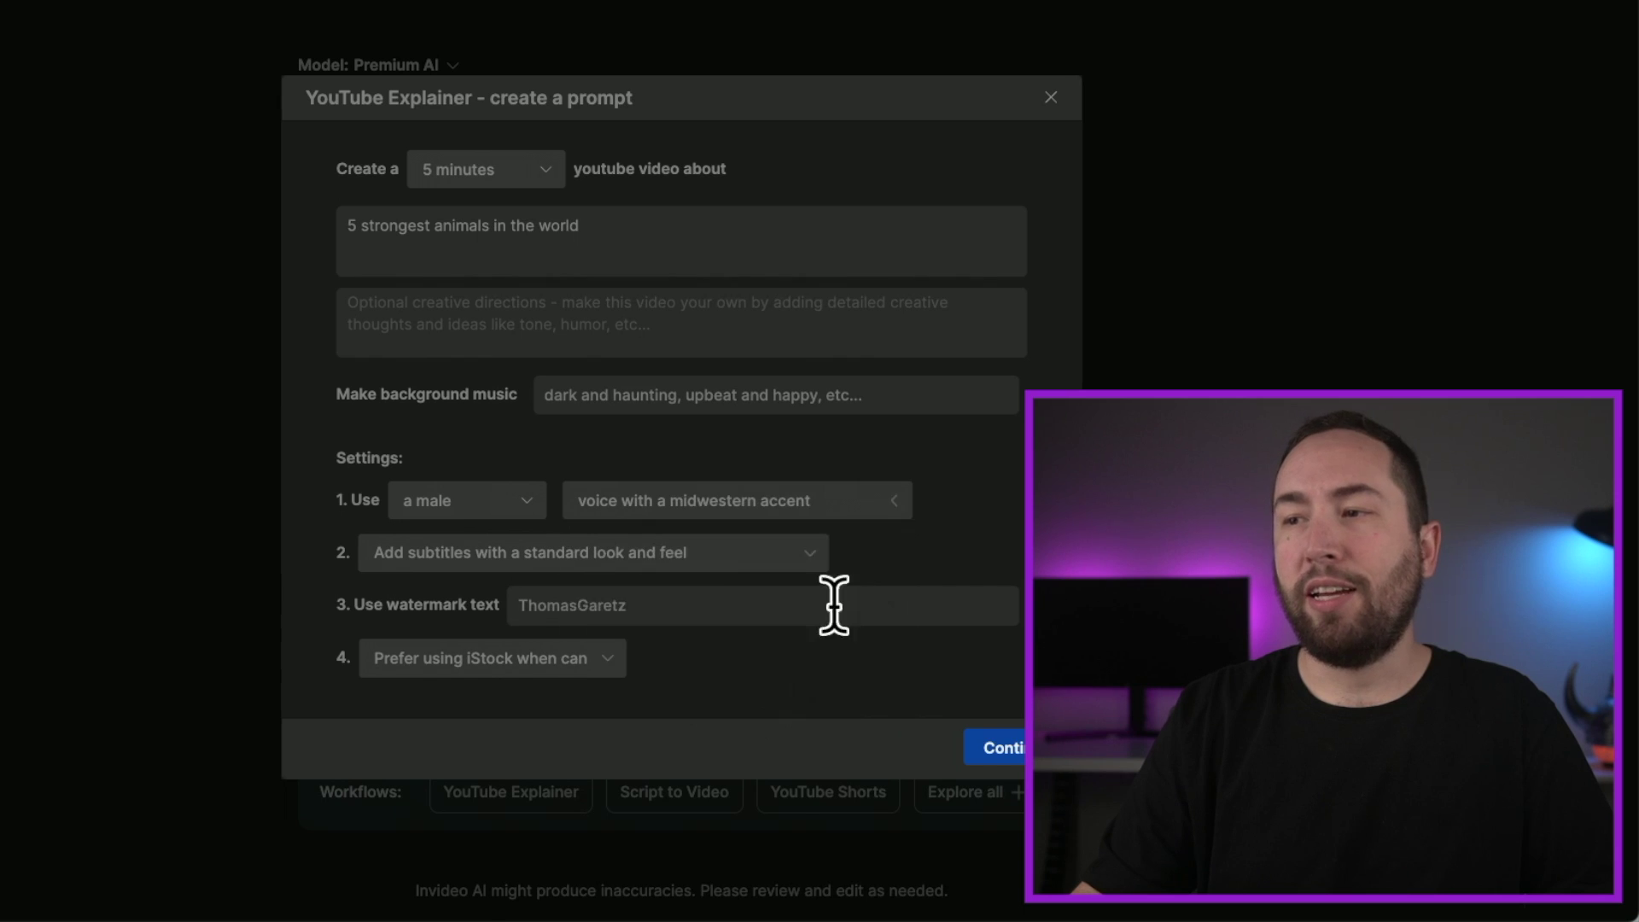
left_click(707, 553)
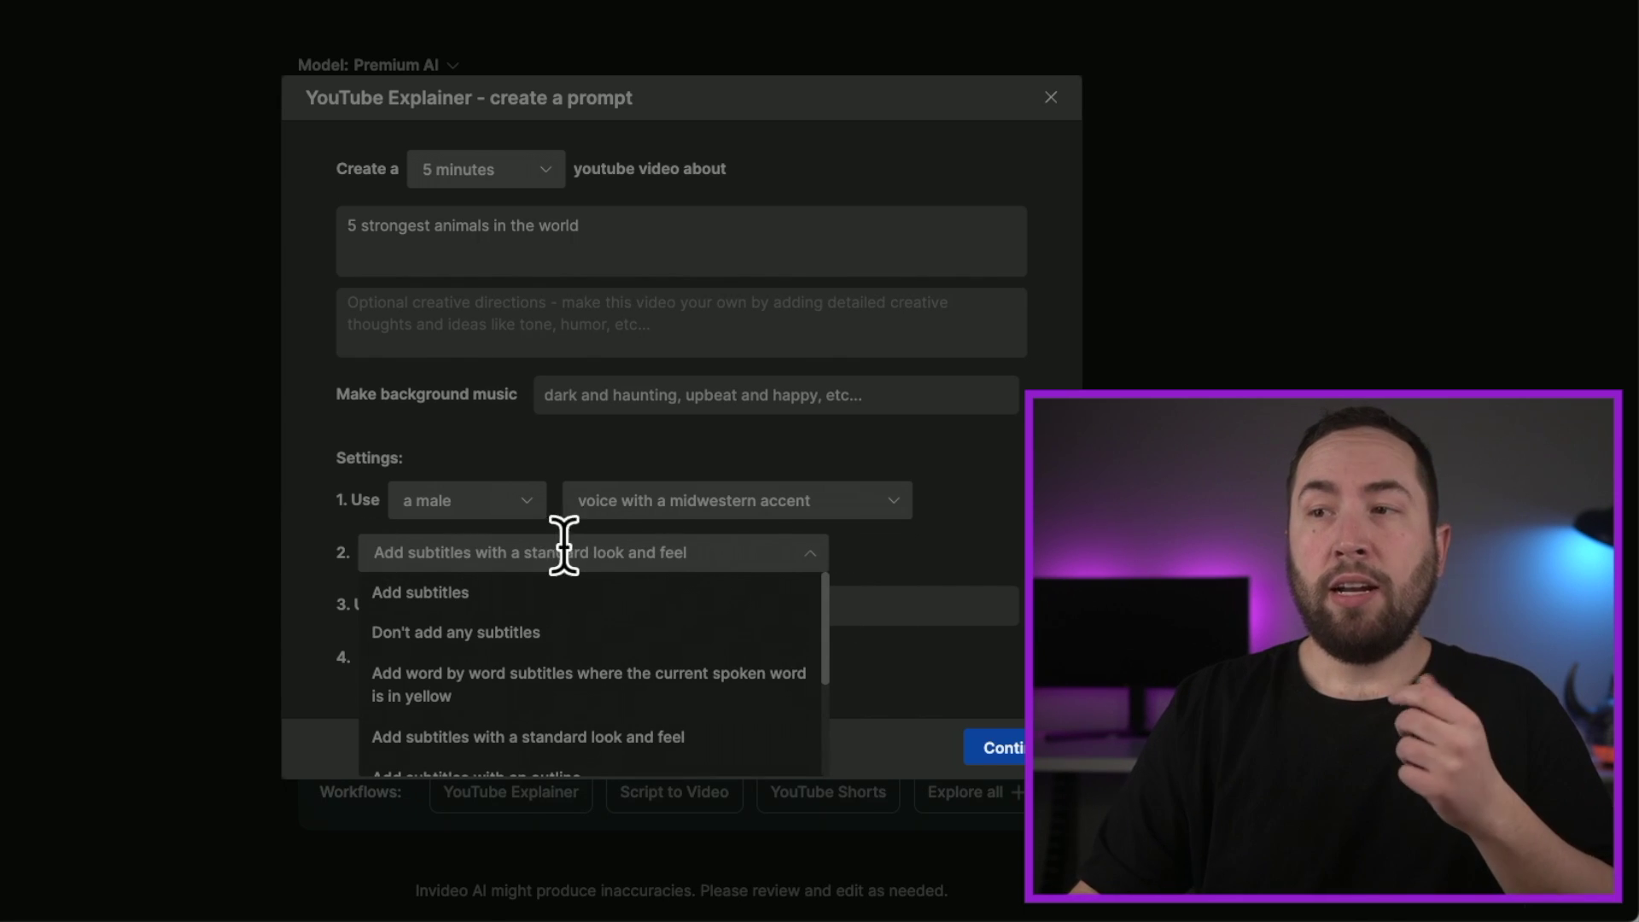
scroll(636, 675, "down", 1)
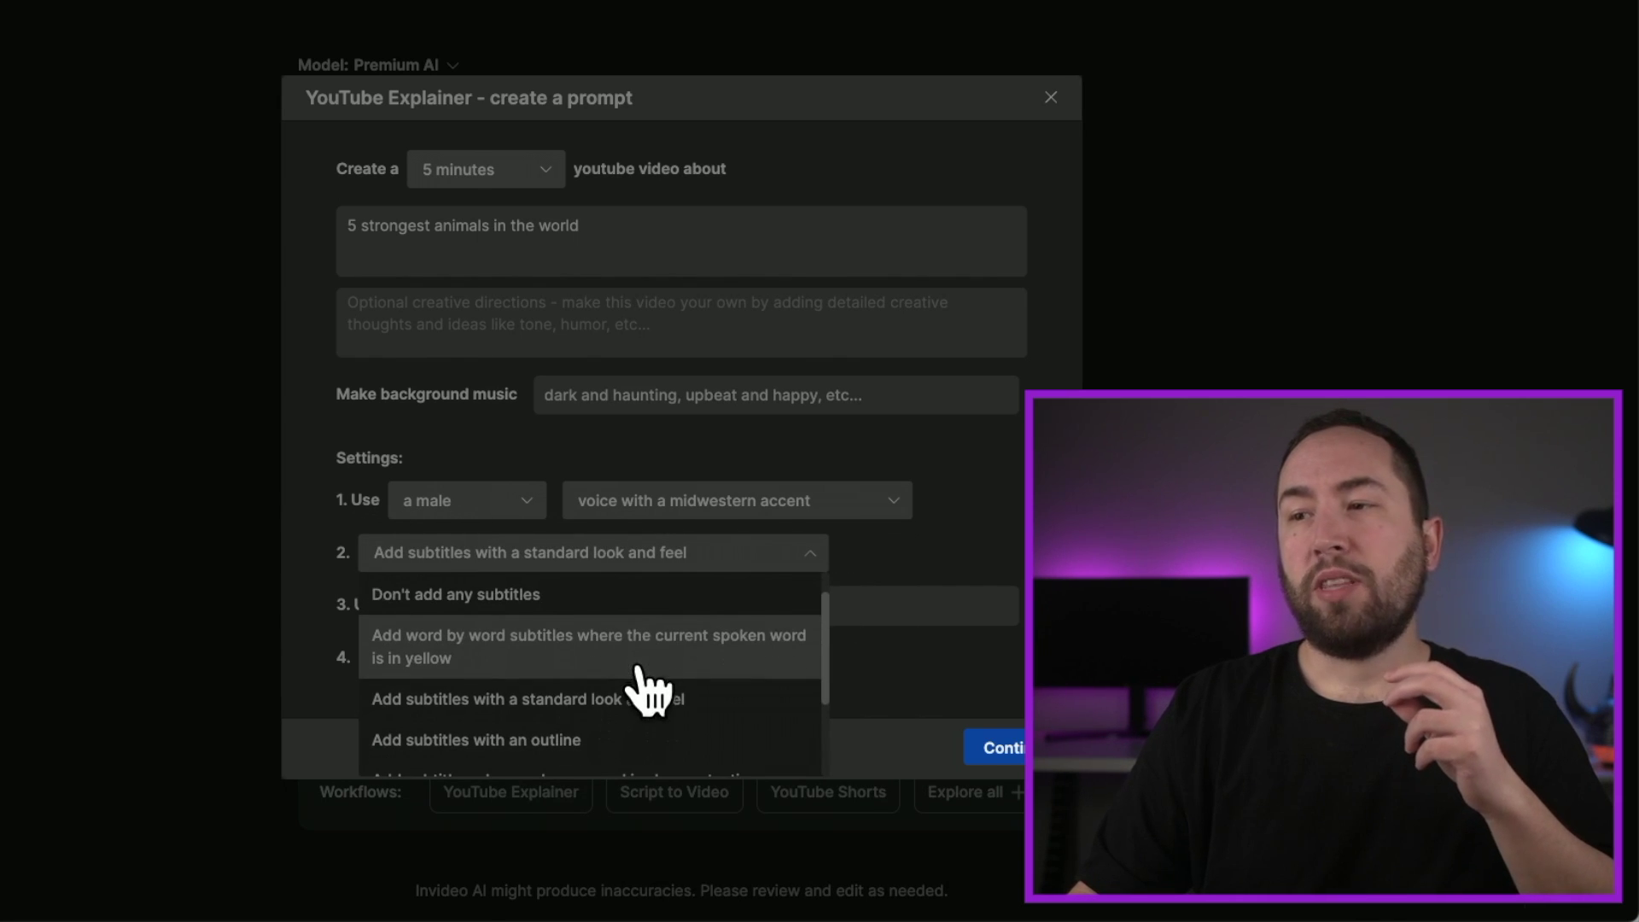
left_click(581, 697)
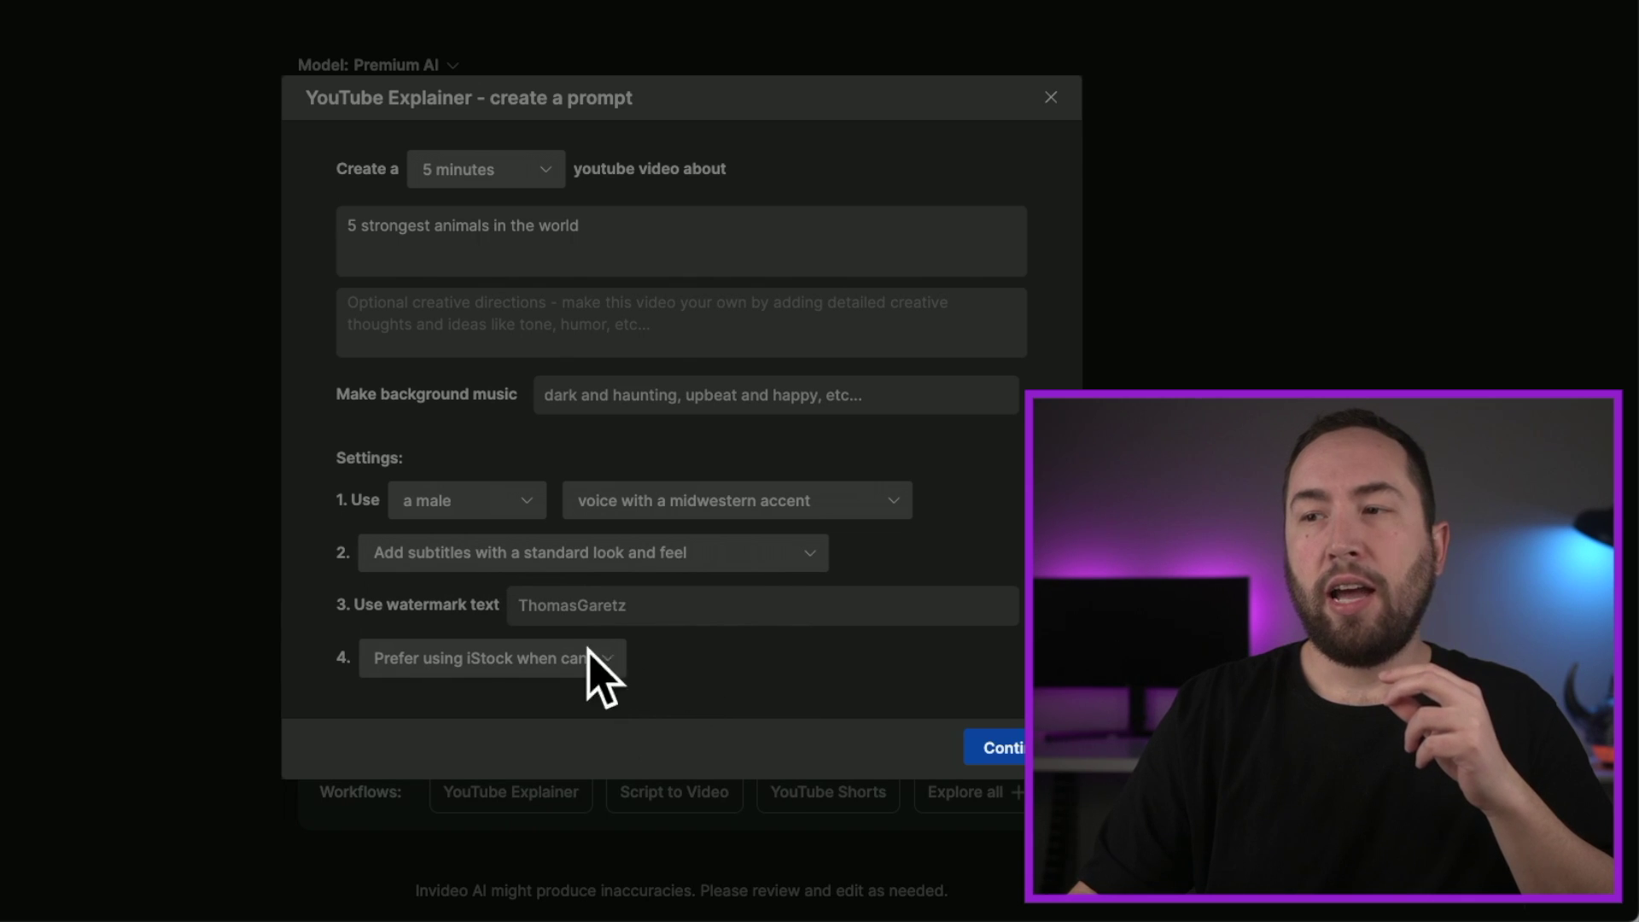
Step: Set iStock usage to 'Prefer using iStock when can' and continue to the main prompt
left_click(587, 655)
left_click(527, 694)
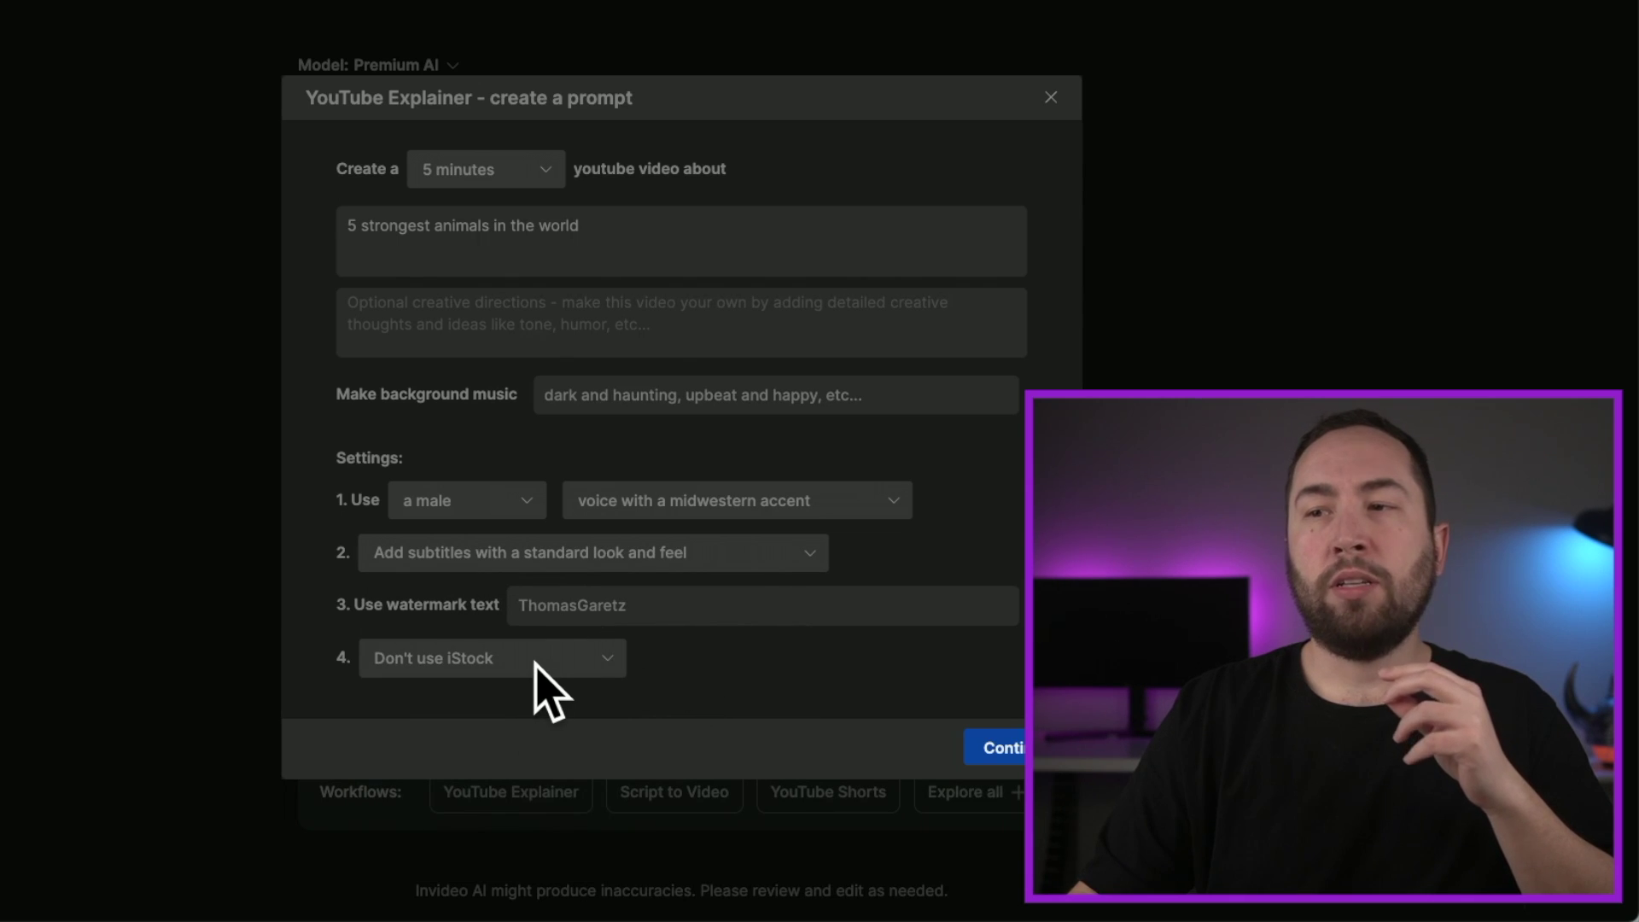
left_click(536, 658)
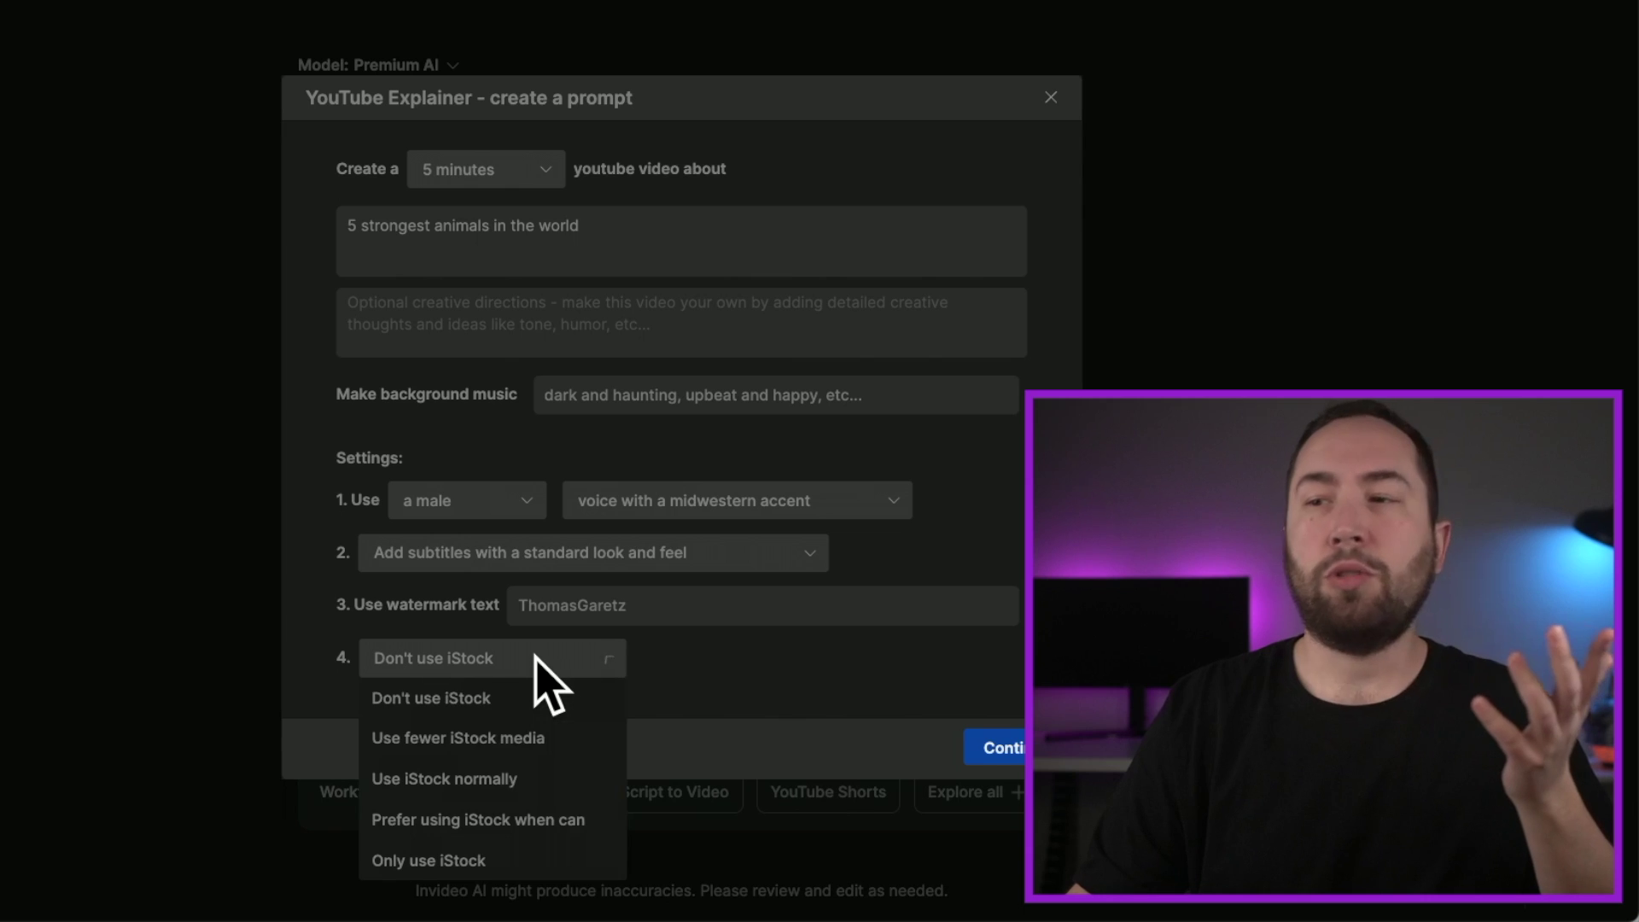
left_click(516, 777)
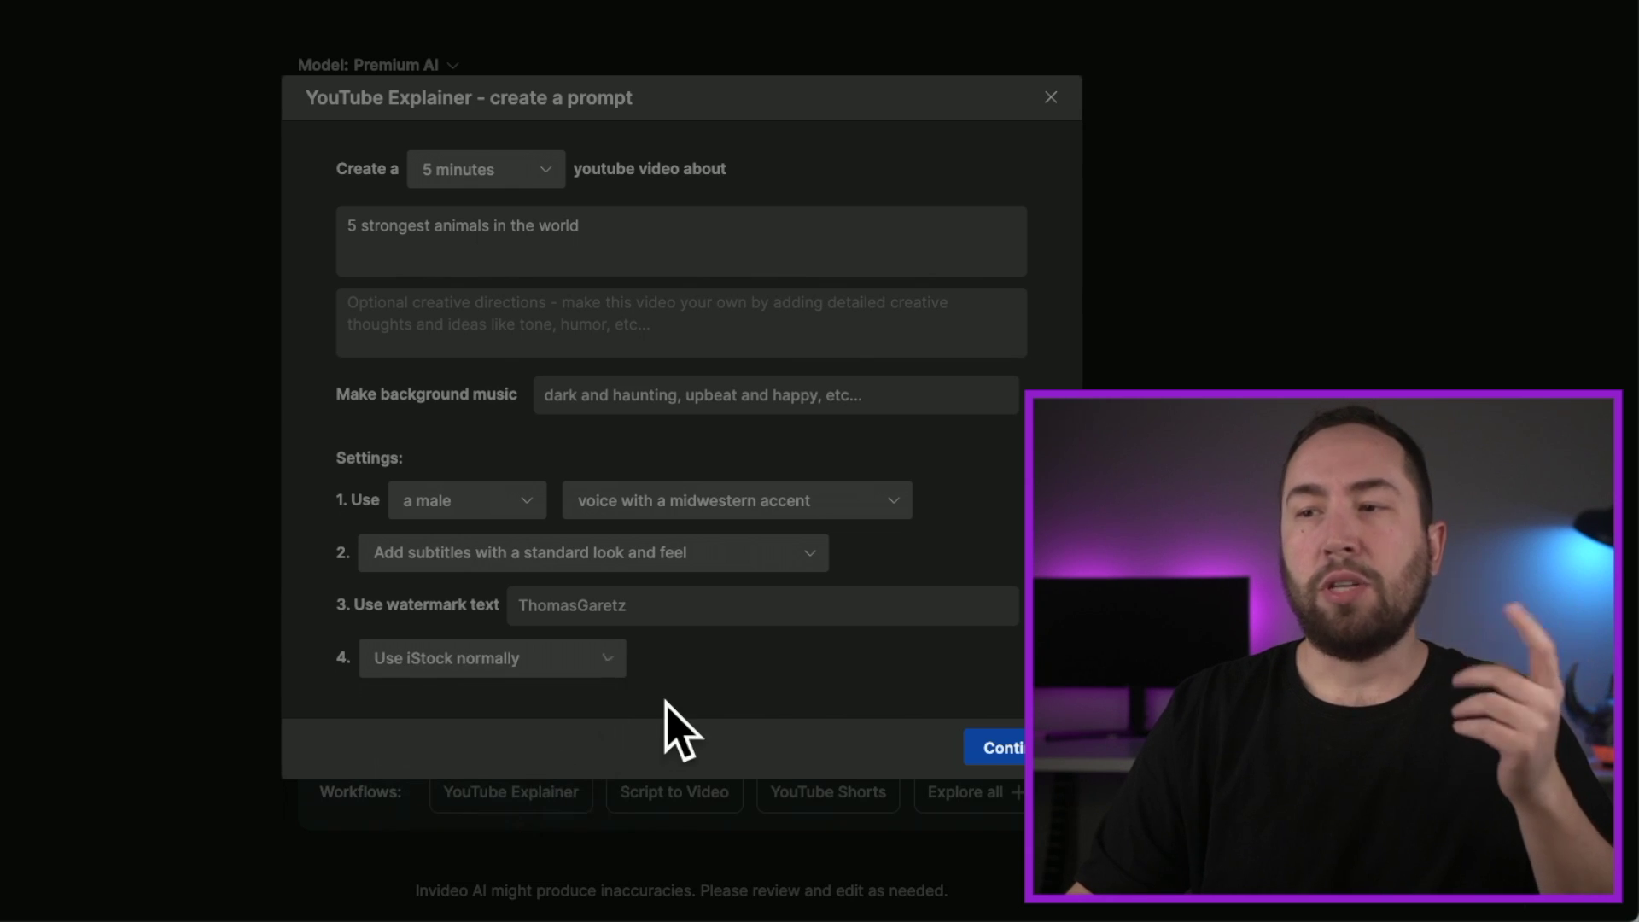
left_click(548, 656)
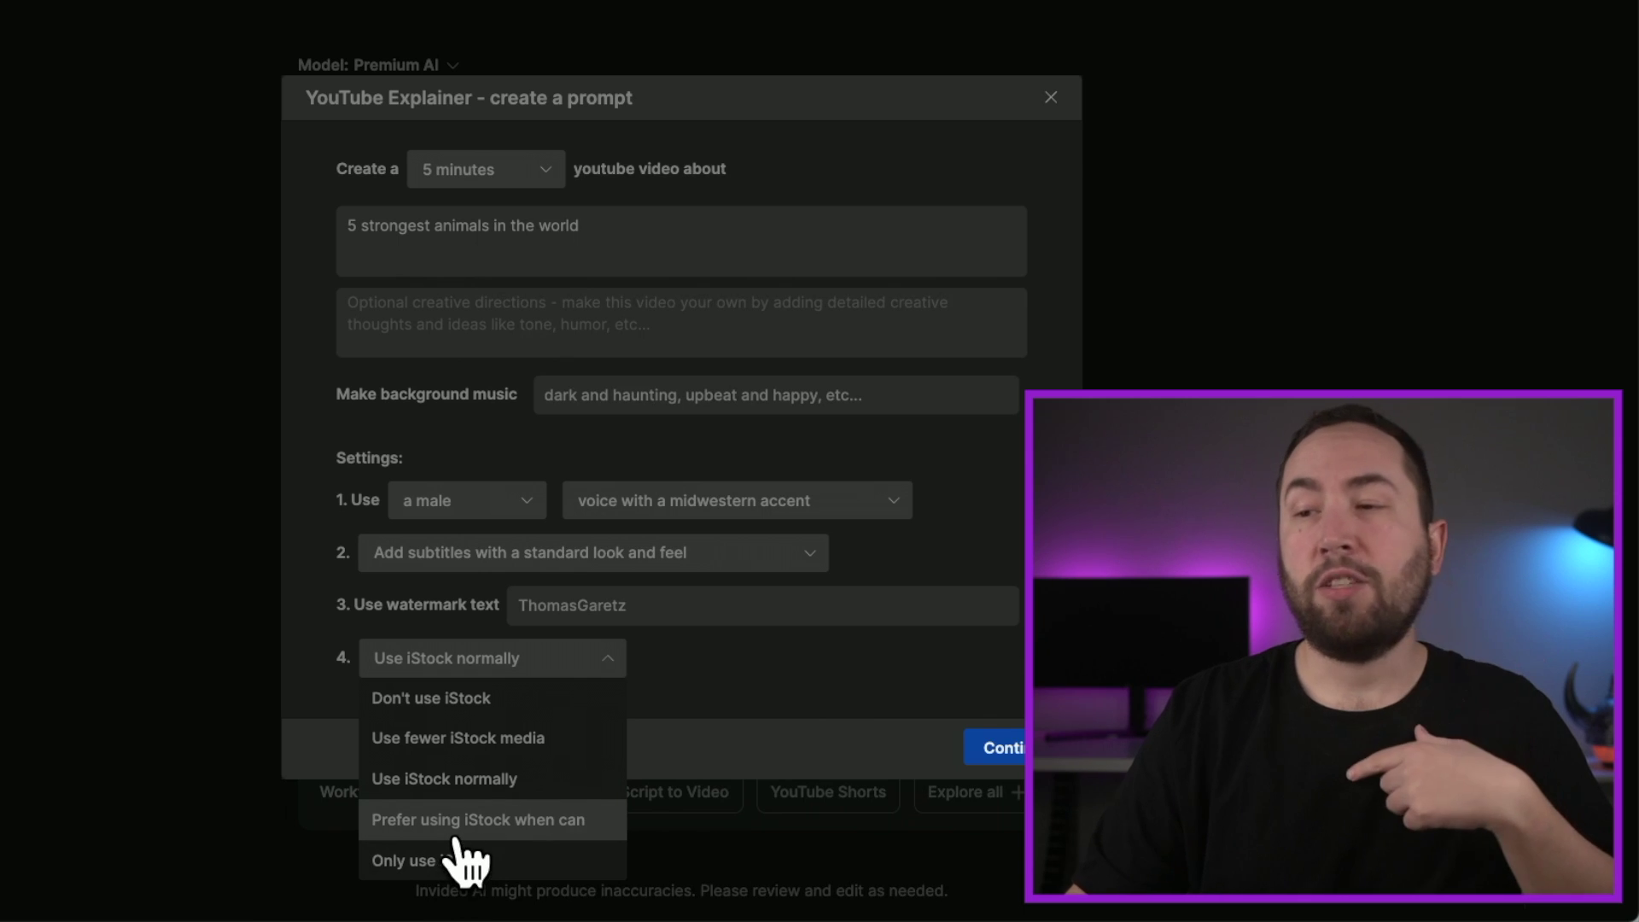
left_click(431, 821)
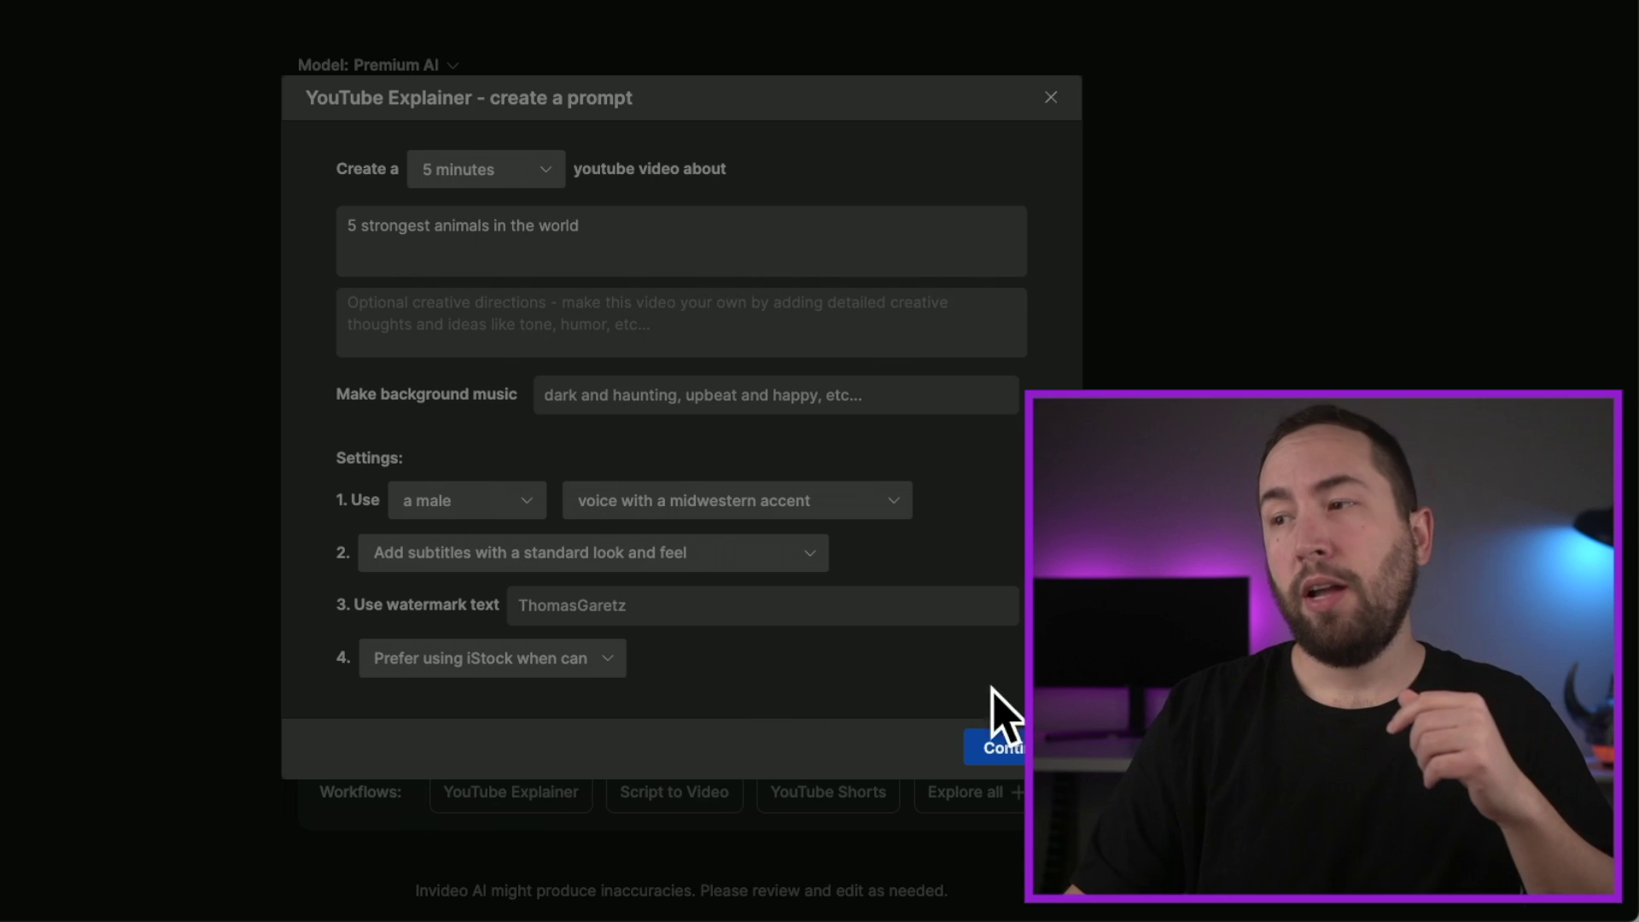
left_click(1008, 749)
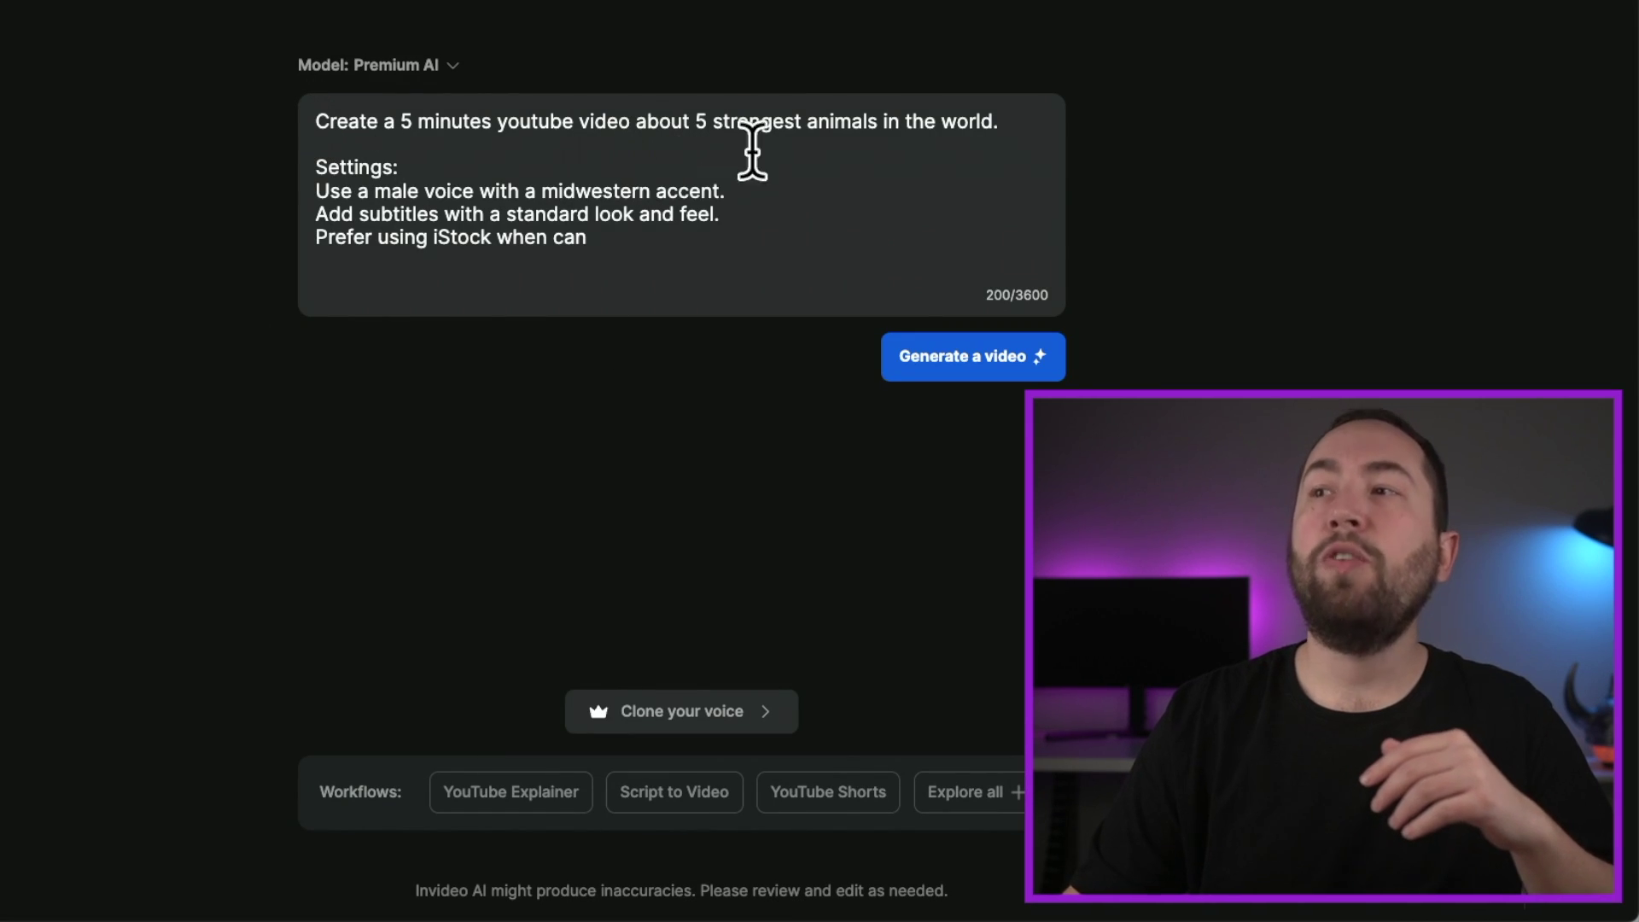
Step: Insert 'the' before '5' in the prompt, review its settings lines, and generate the video
left_click(698, 126)
type("the")
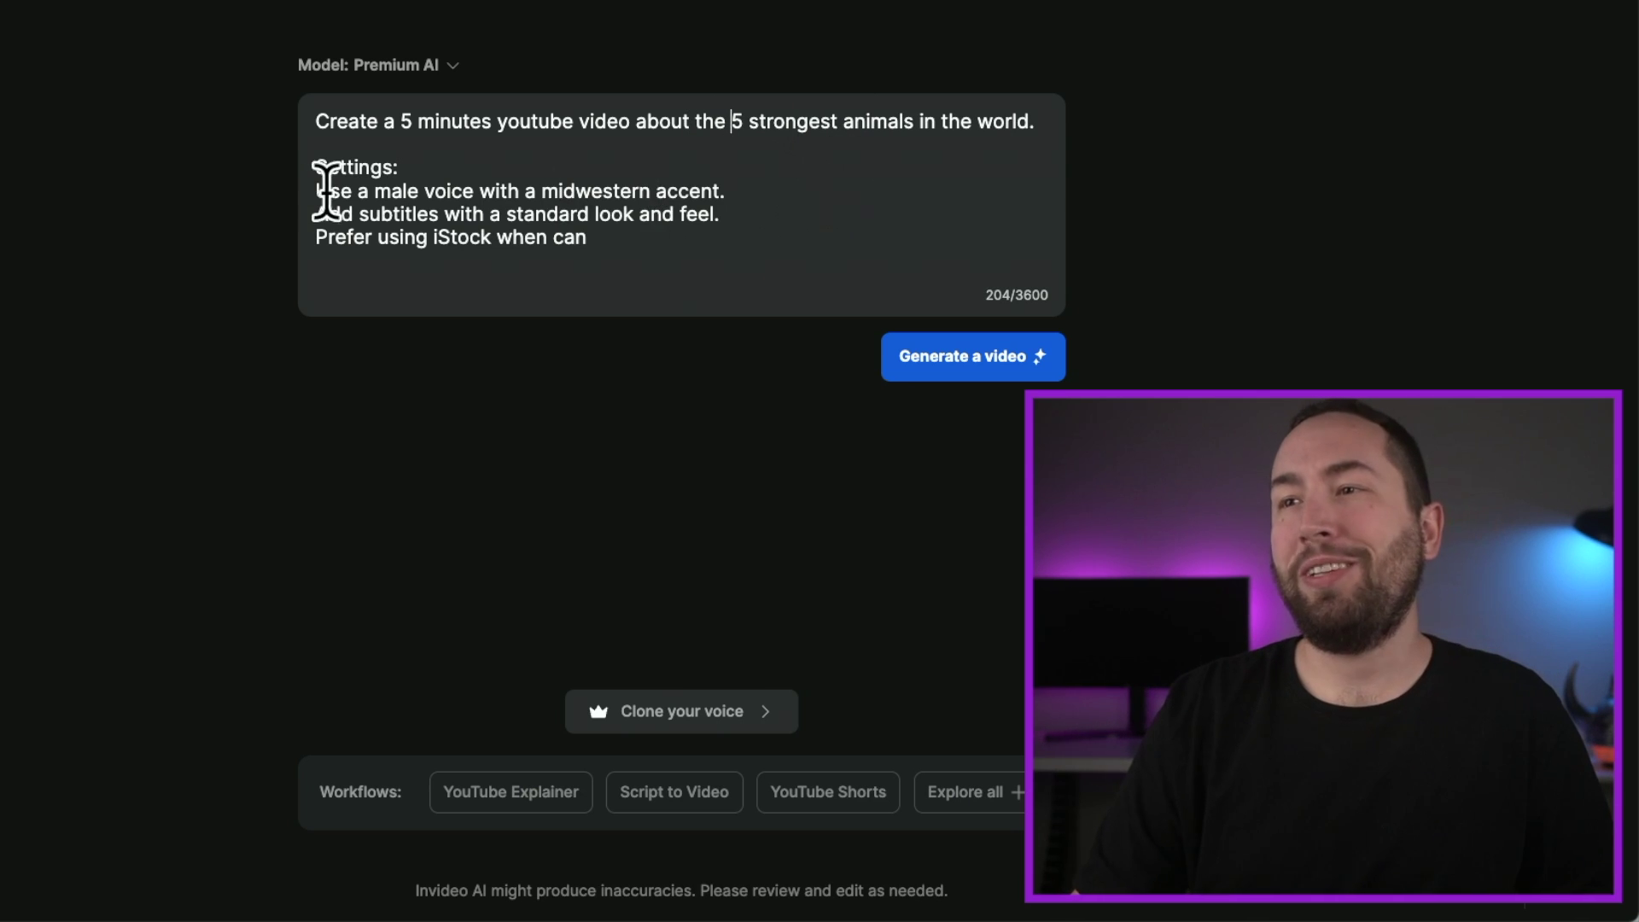
left_click(792, 186, "shift")
left_click_drag(760, 215, 300, 213)
left_click_drag(713, 241, 117, 238)
left_click(544, 254)
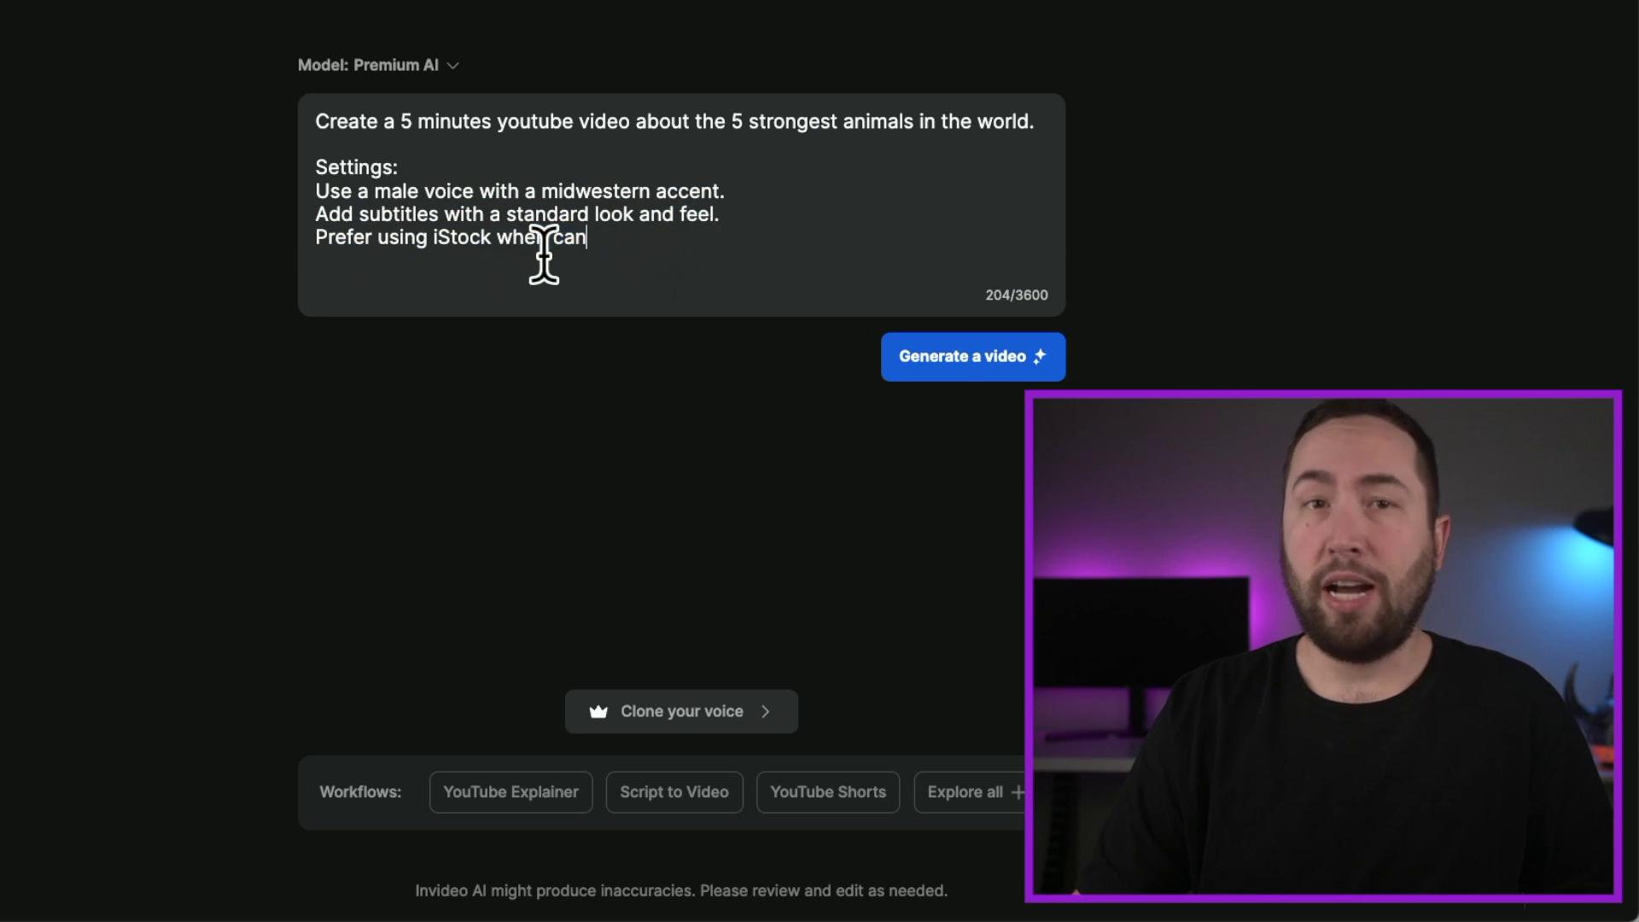
left_click(948, 359)
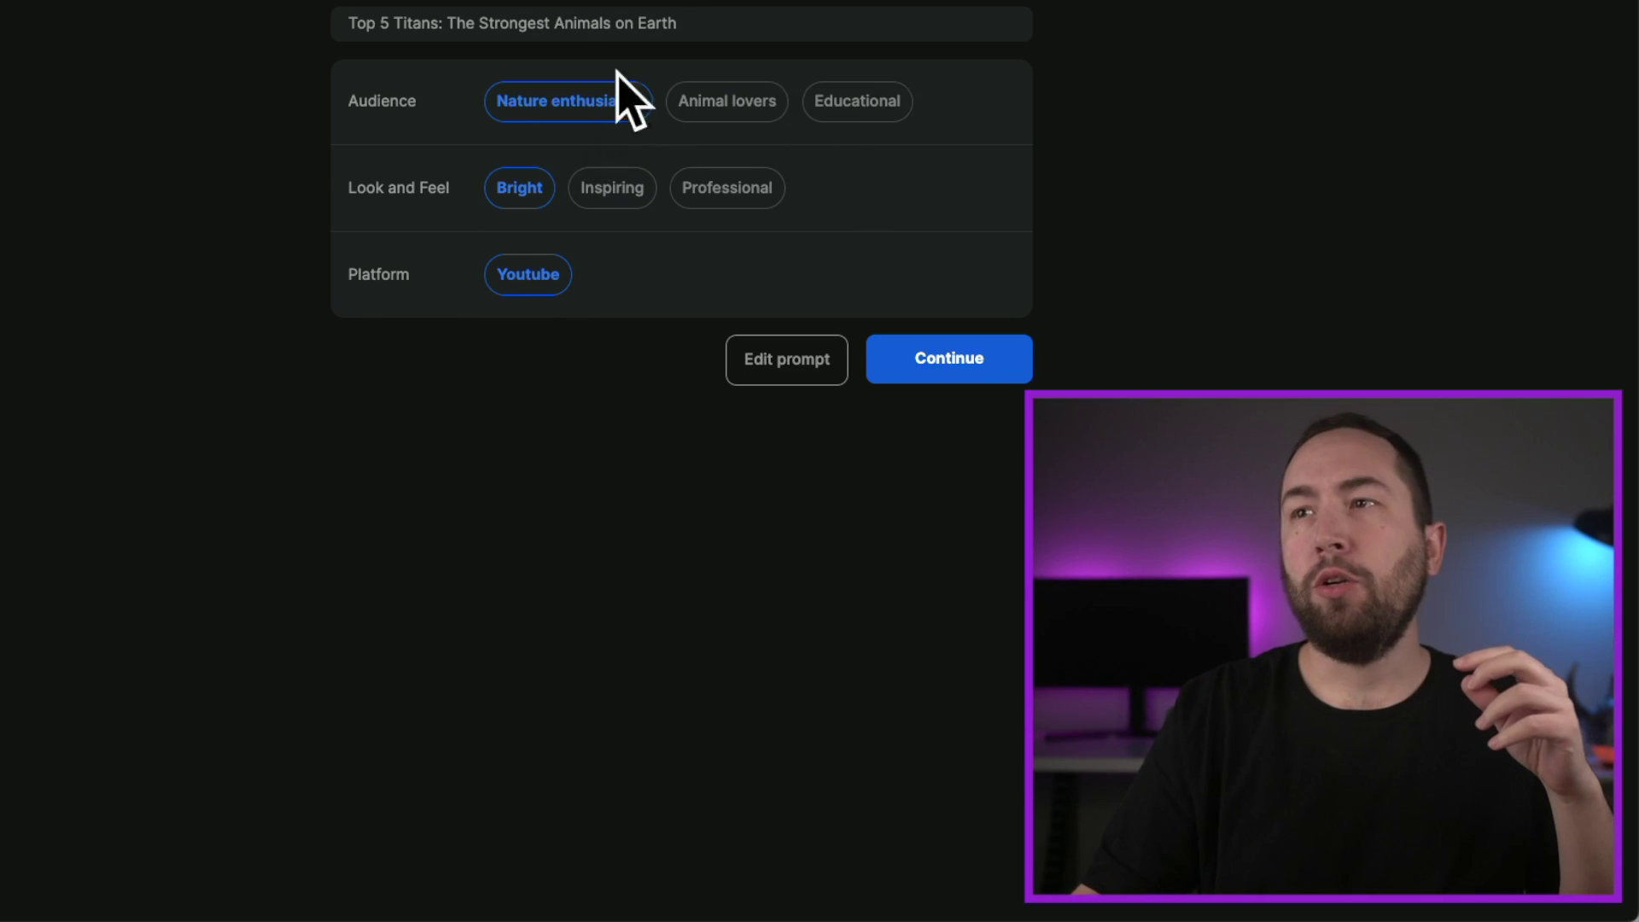
Step: Choose an Educational audience and Professional look for 'Top 5 Titans', then continue
triple_click(640, 23)
left_click(1101, 77)
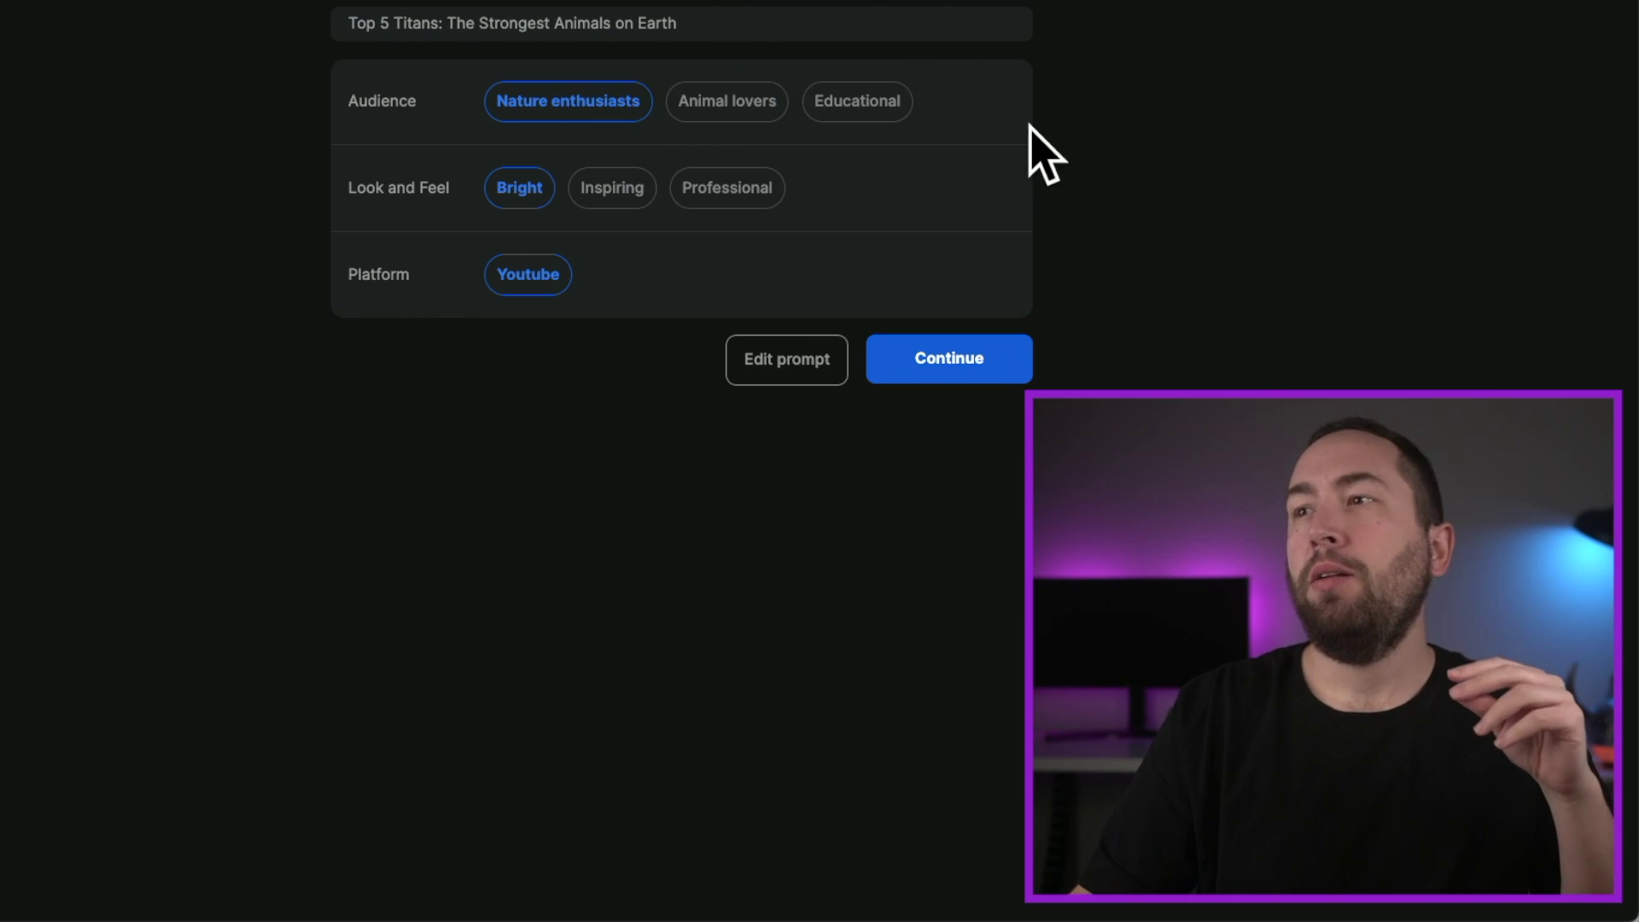
left_click(880, 120)
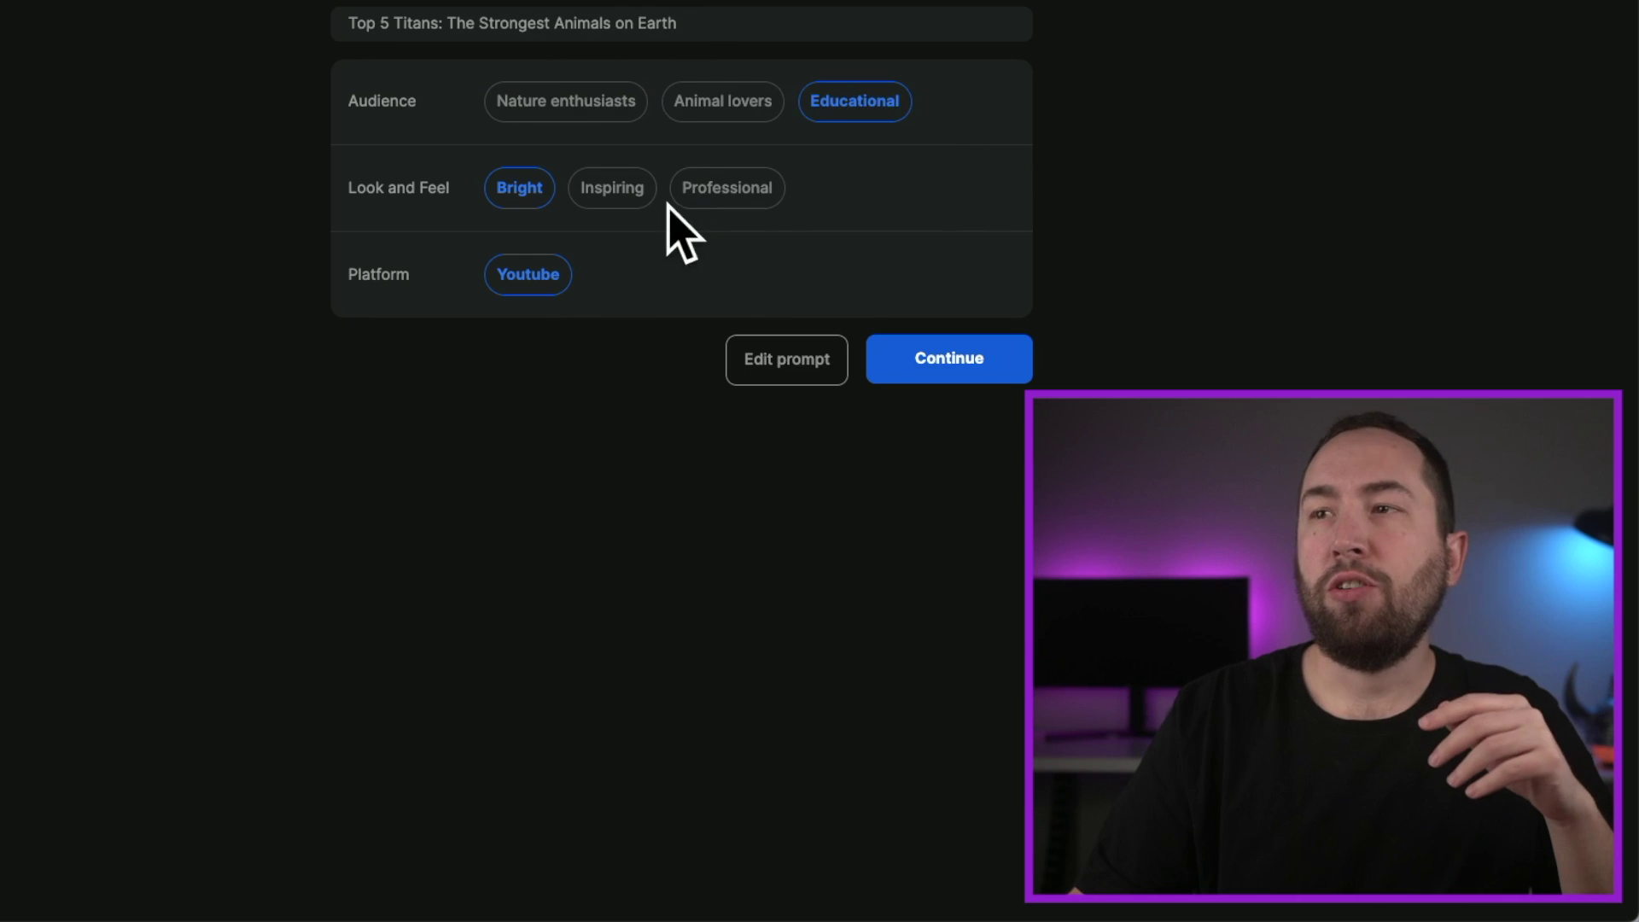
left_click(748, 193)
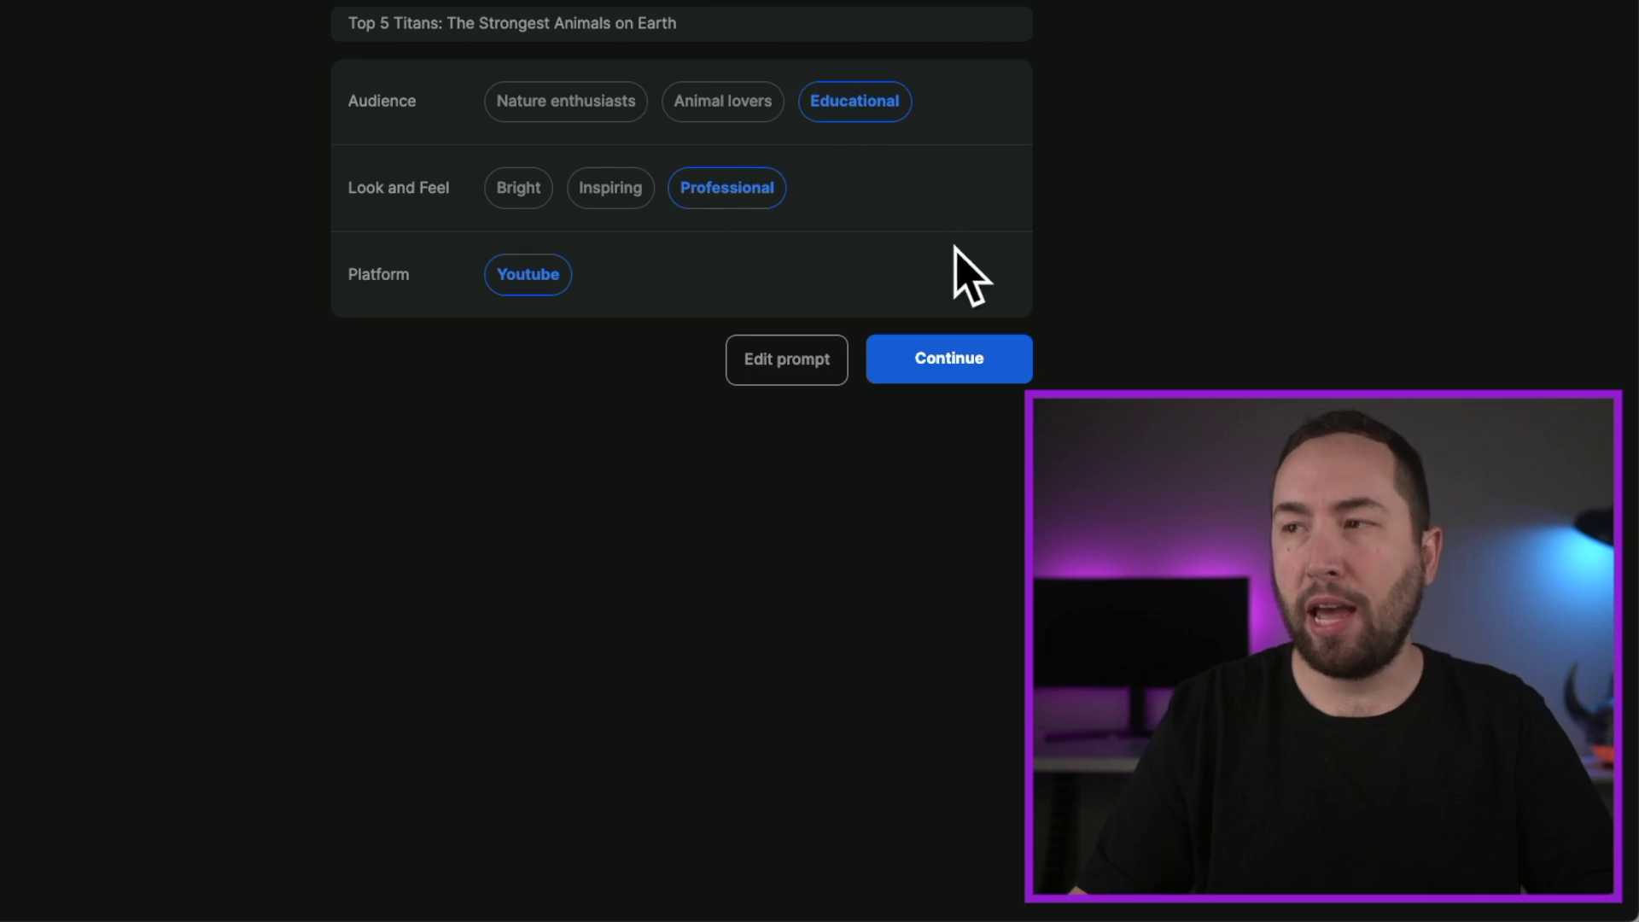
left_click(966, 359)
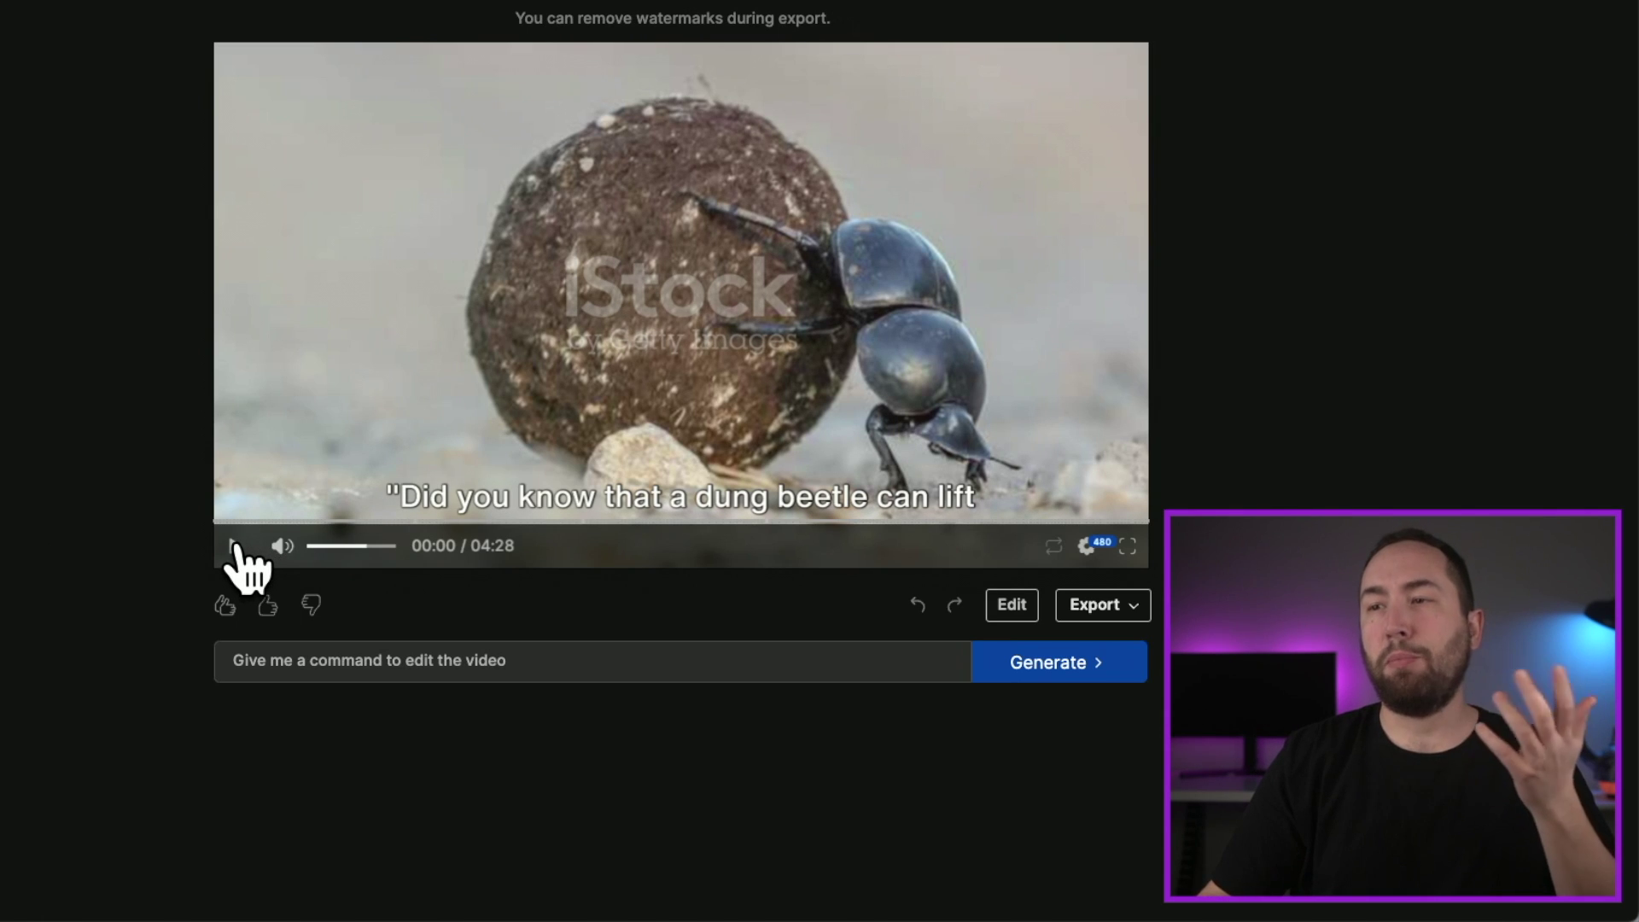
Step: Play the generated dung beetle video and pause it at 00:07
left_click(234, 547)
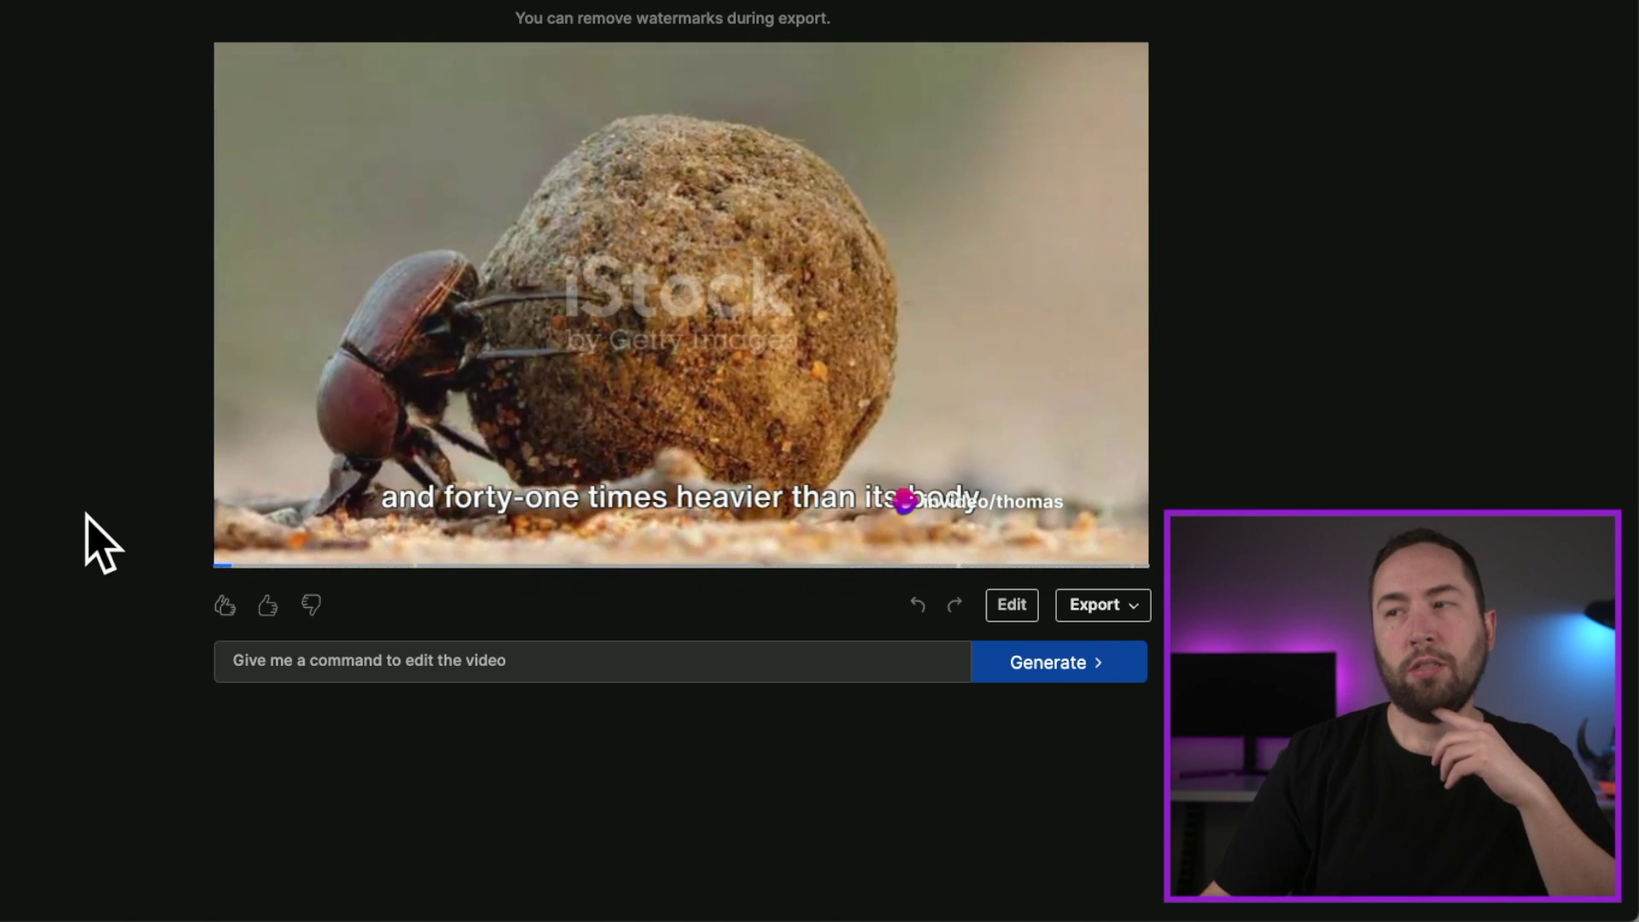
left_click(232, 548)
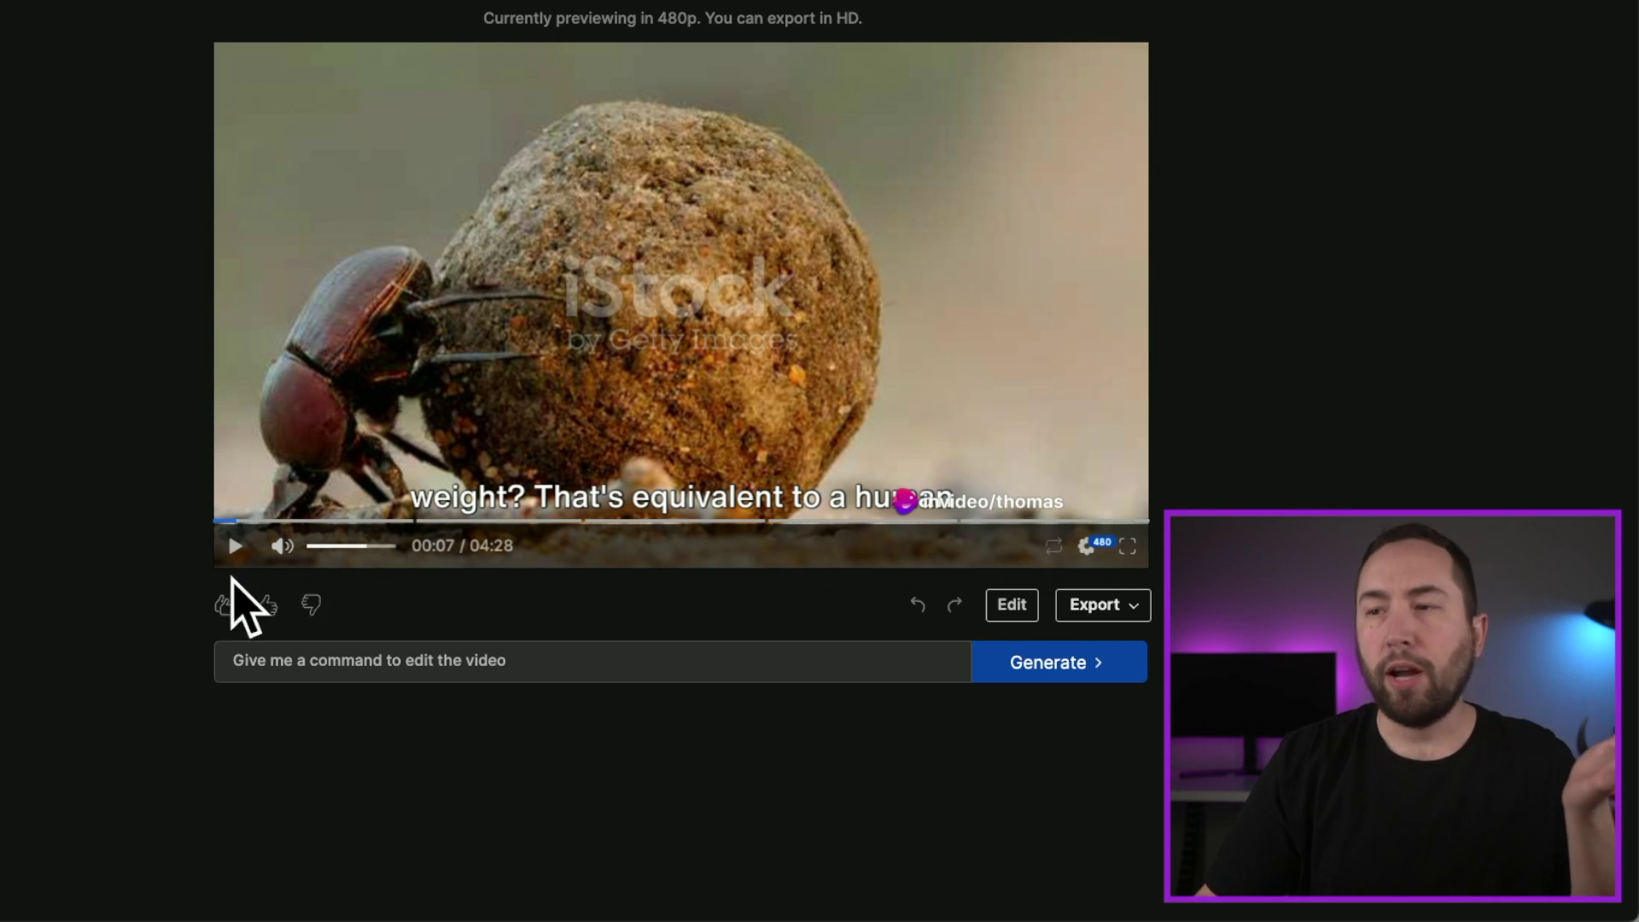
Step: Submit the edit command 'add some funny puns' and check the result at the gorilla clip
left_click(389, 659)
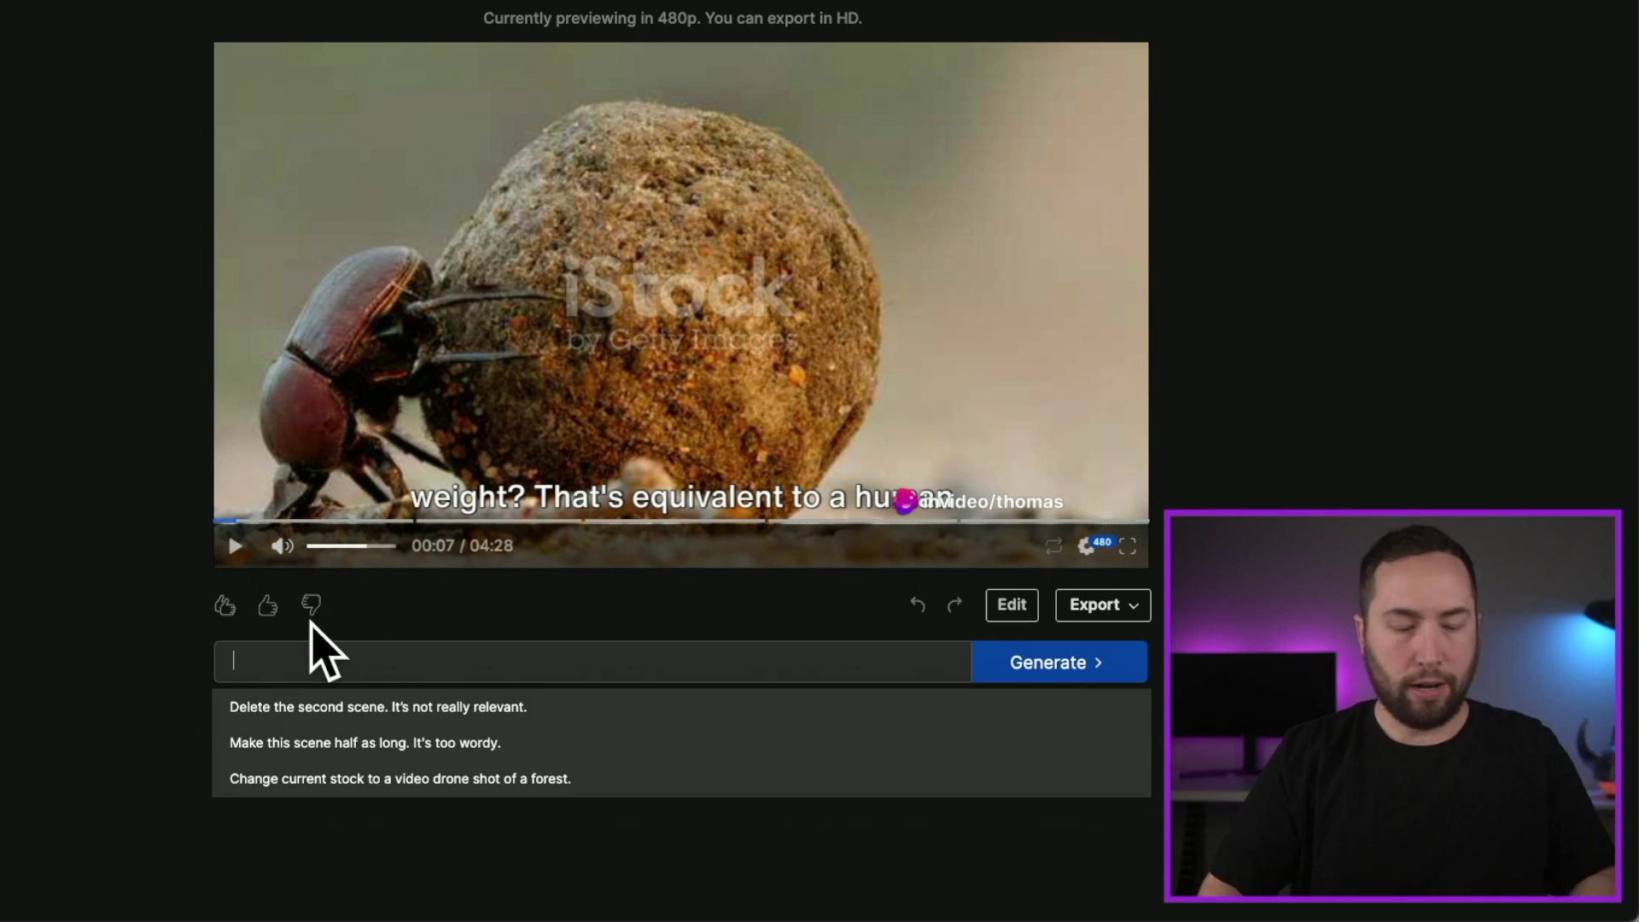
type("add some funny puns")
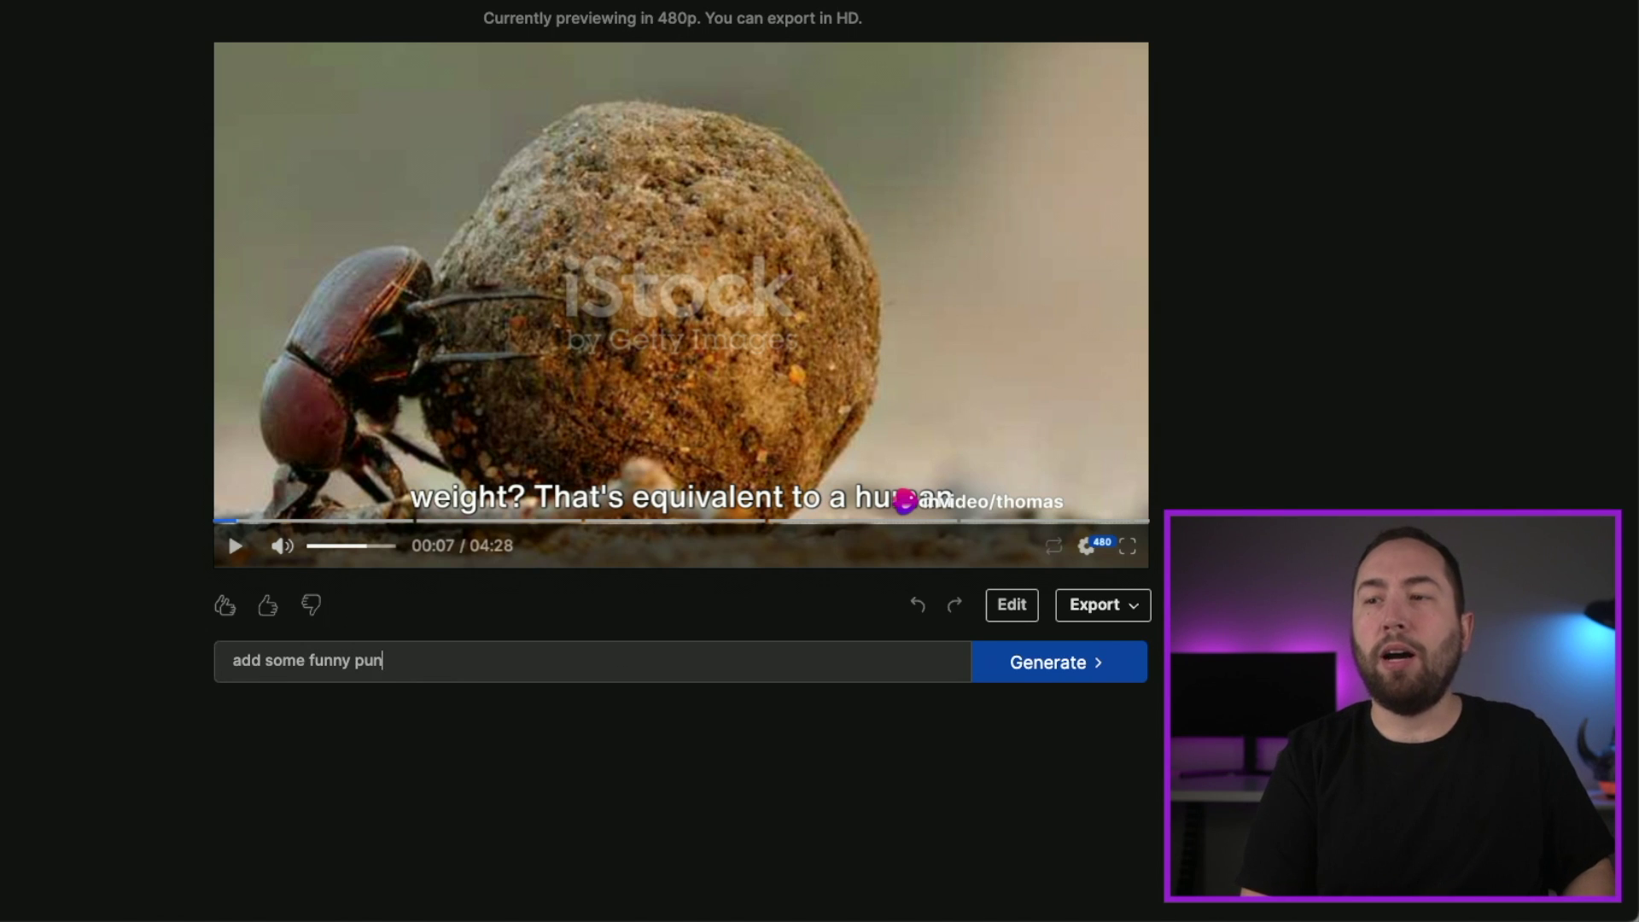
left_click(998, 662)
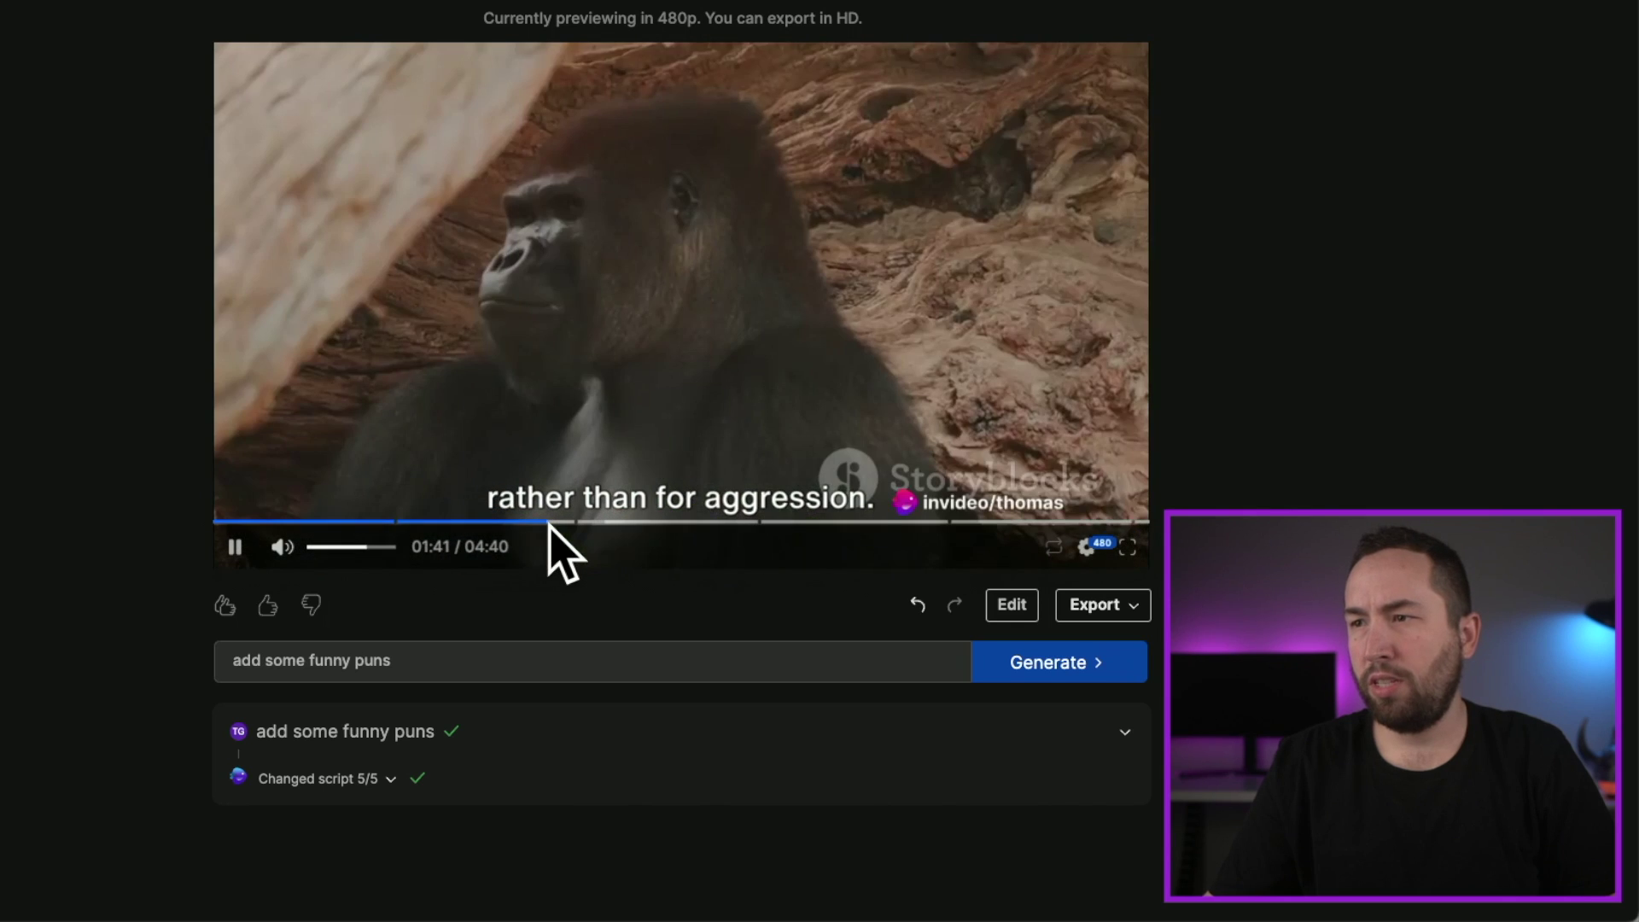
left_click(547, 521)
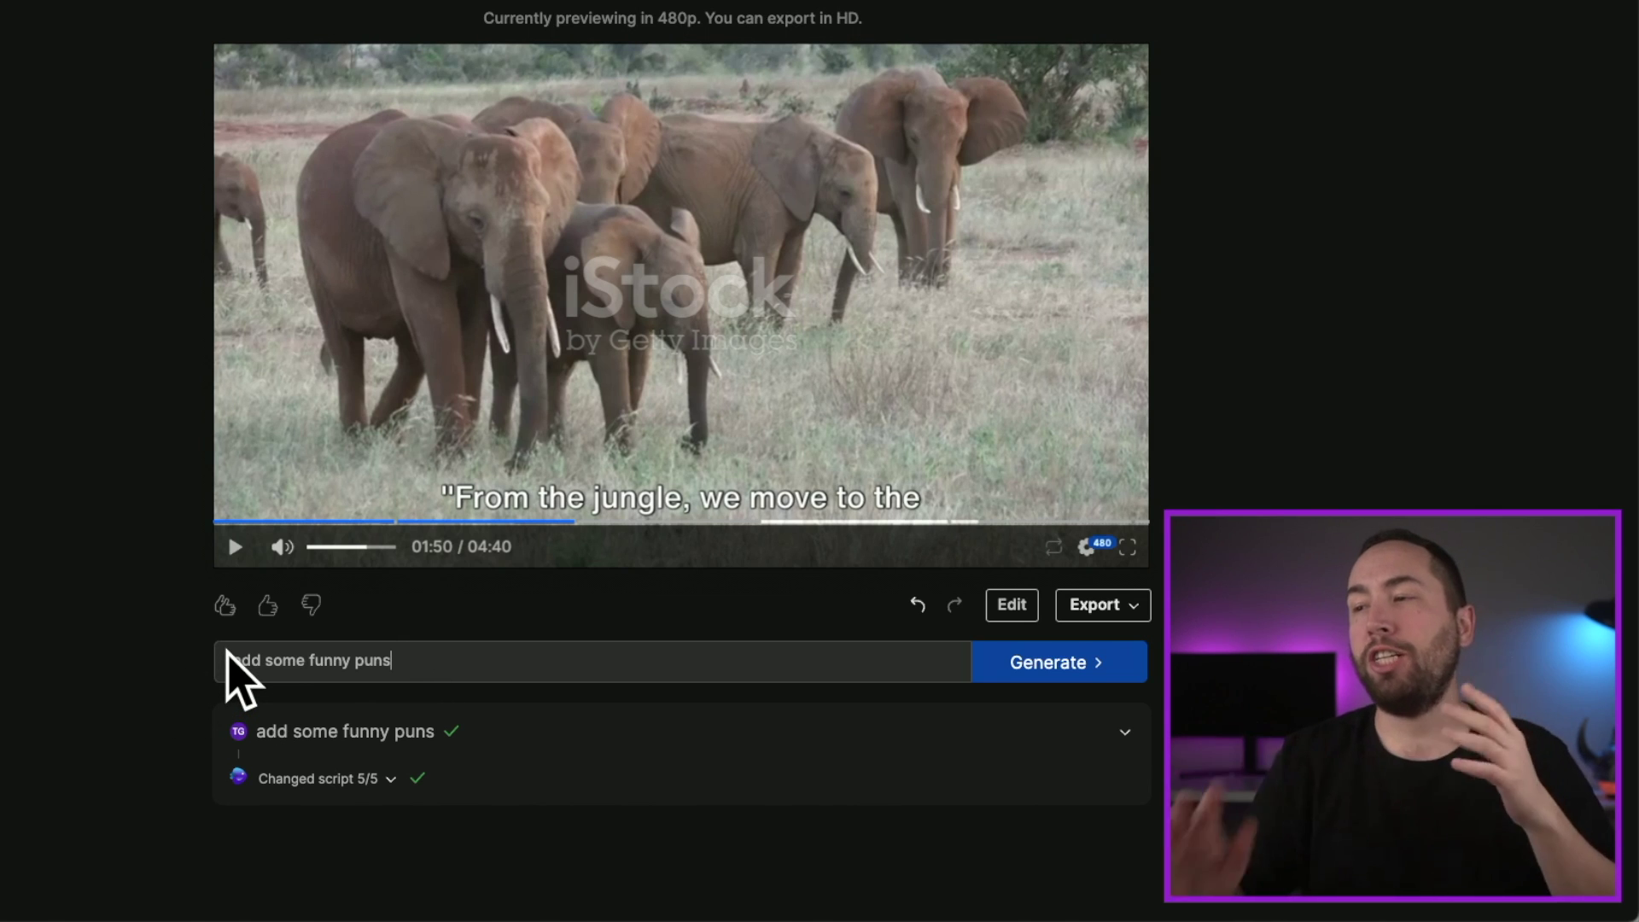
Step: Open the media editor and select the second gorilla clip in Chapter 2
left_click(1011, 616)
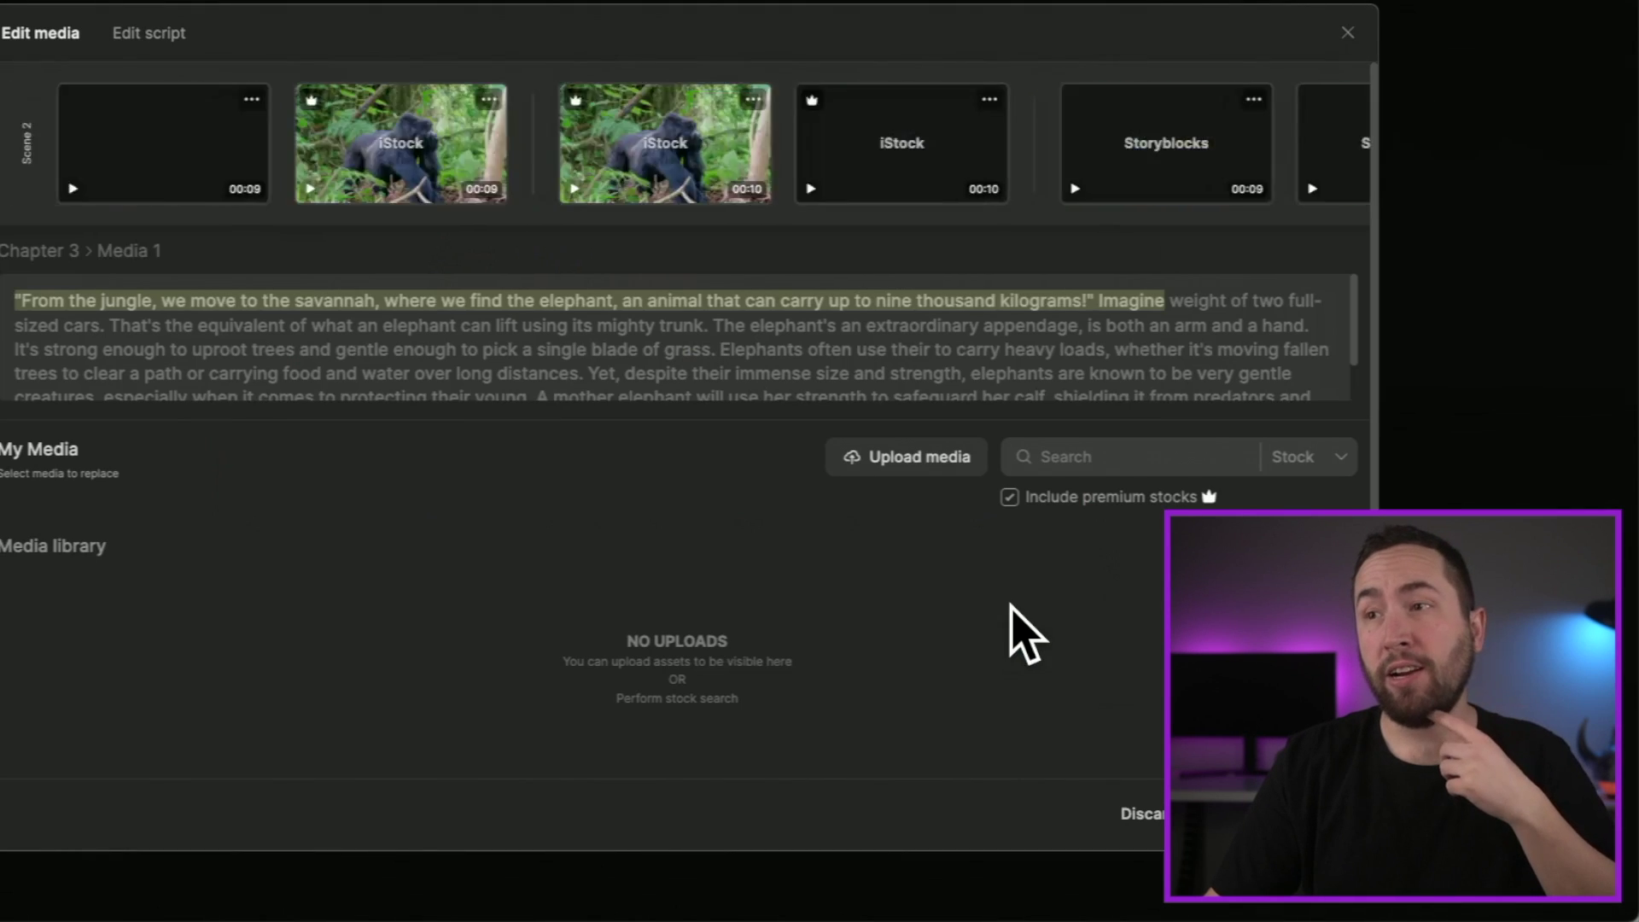
left_click(141, 30)
scroll(219, 208, "up", 10)
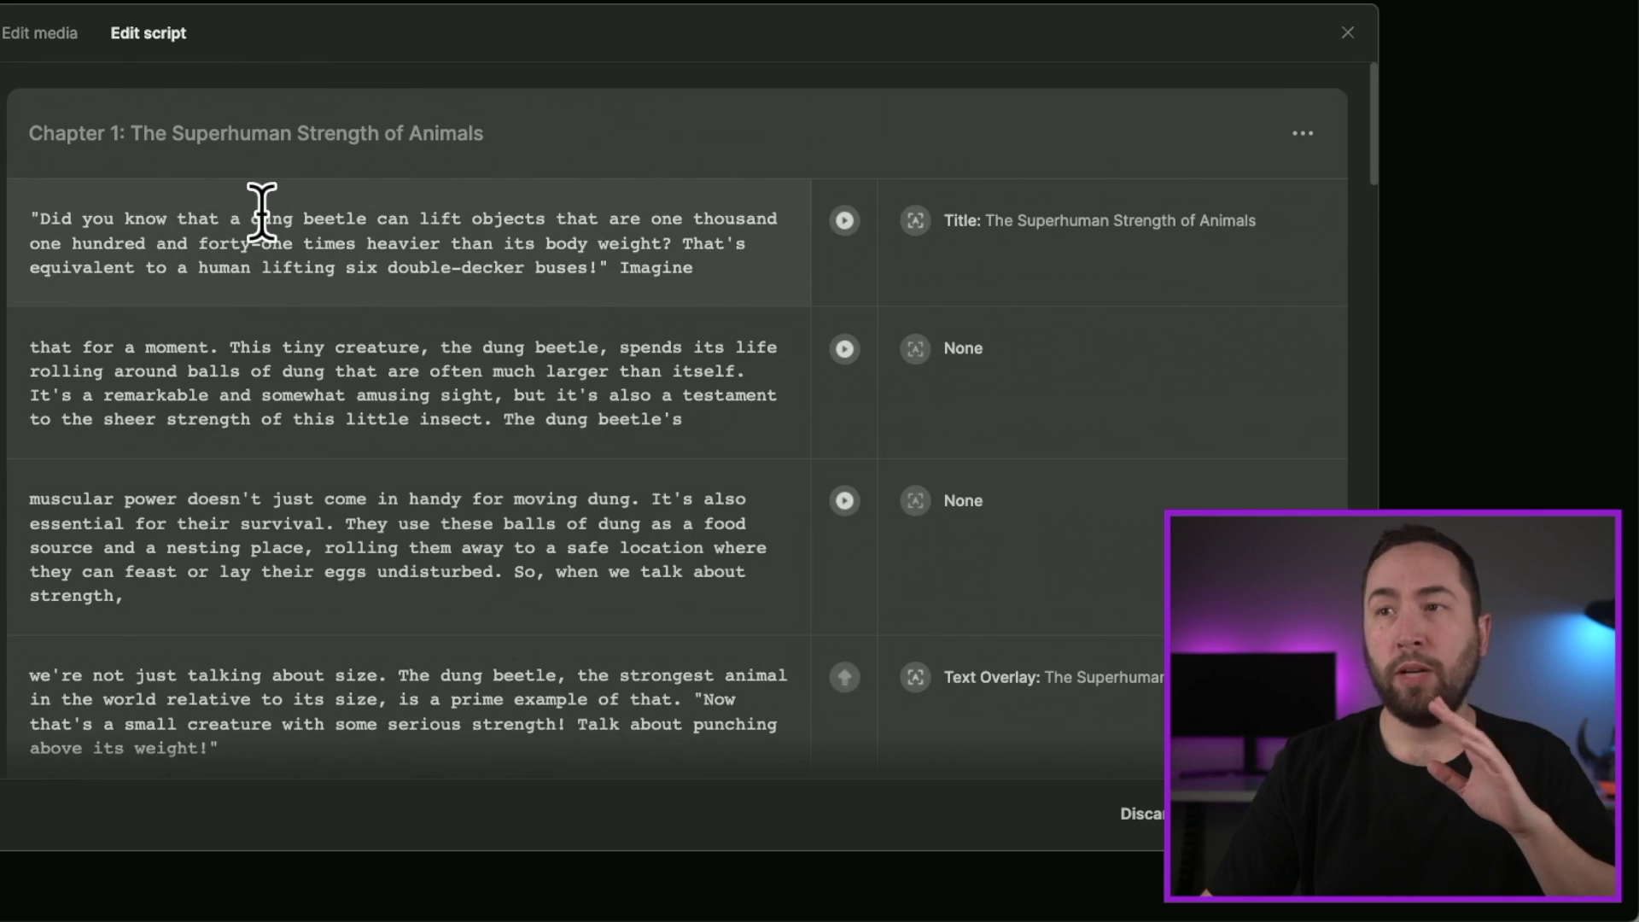
left_click(53, 38)
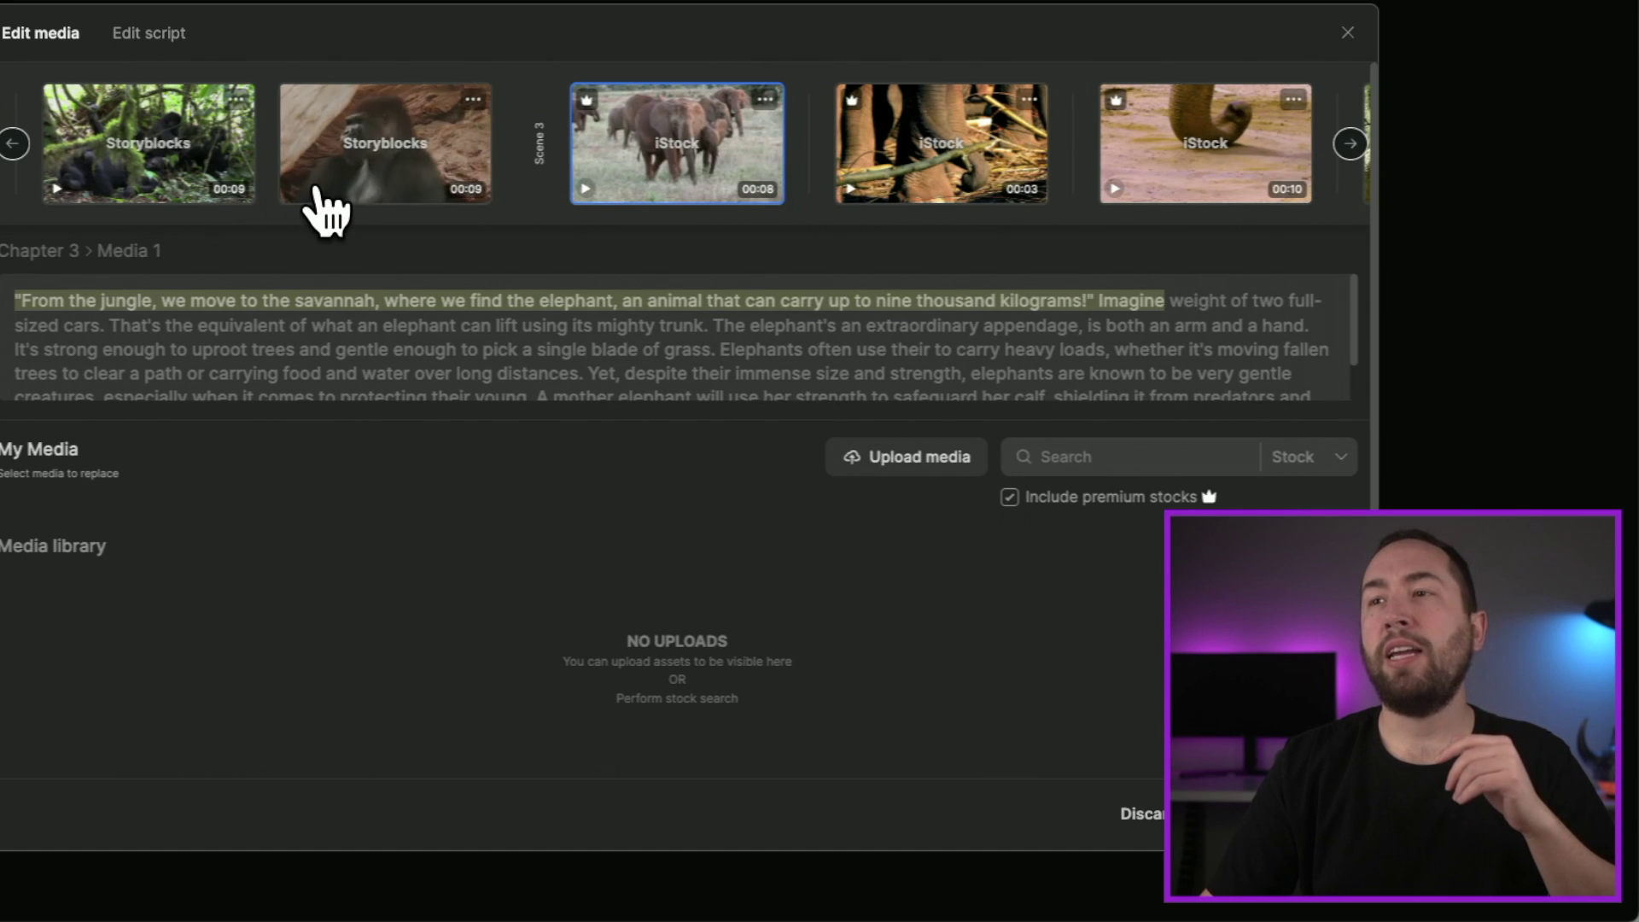
left_click(358, 169)
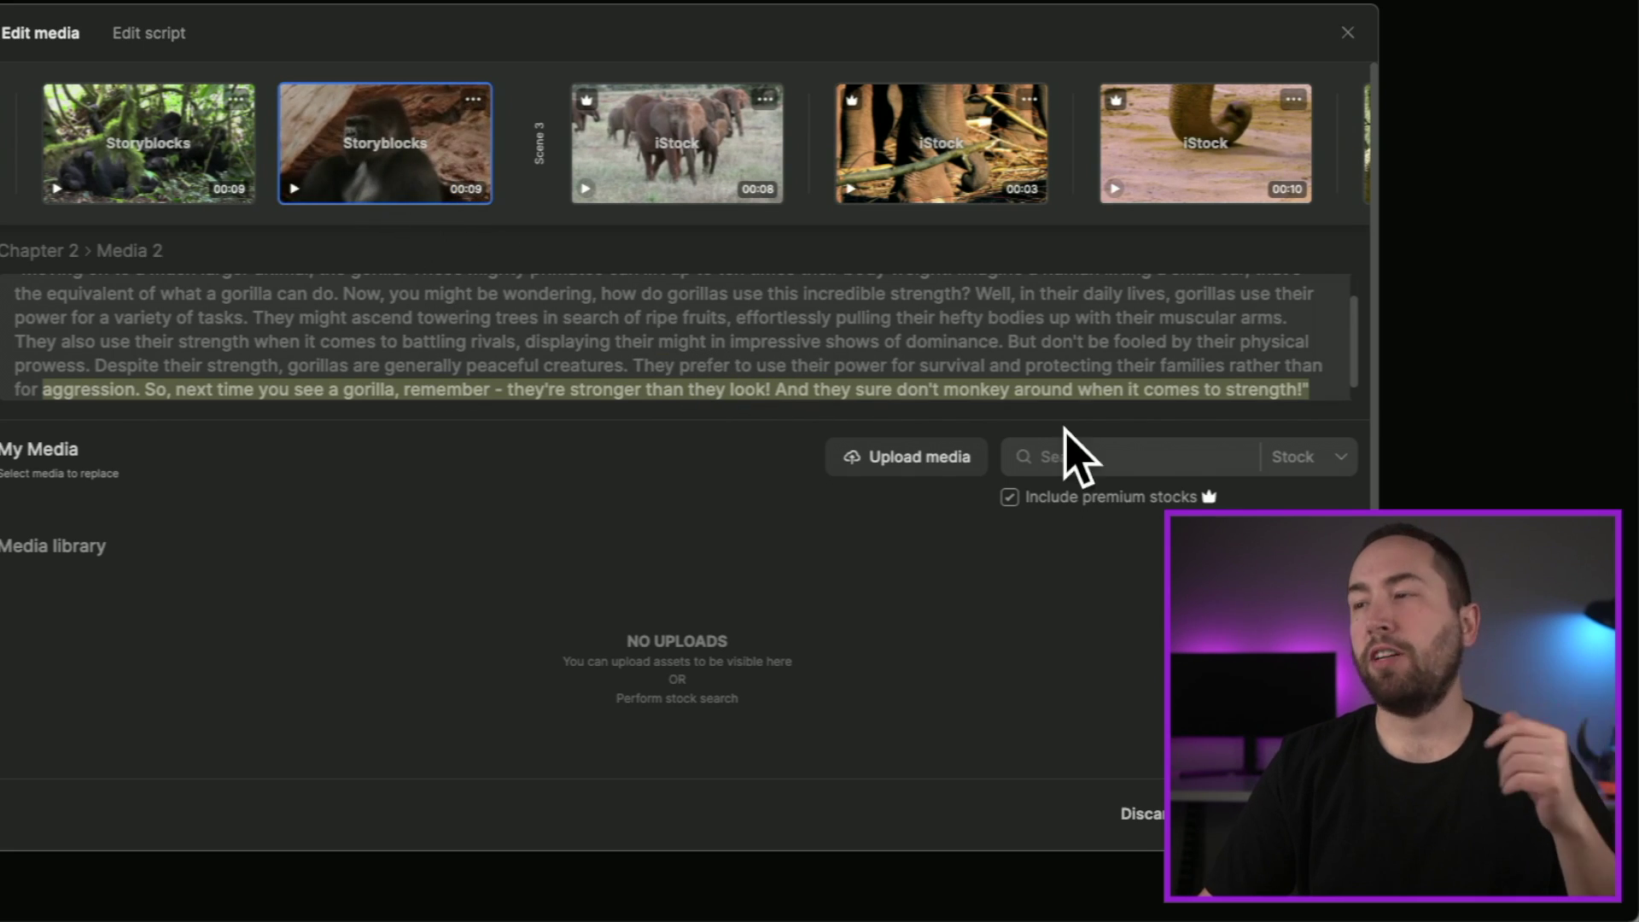
Step: Replace it with an iStock clip from a 'gorilla' stock search and apply the changes
left_click(1107, 458)
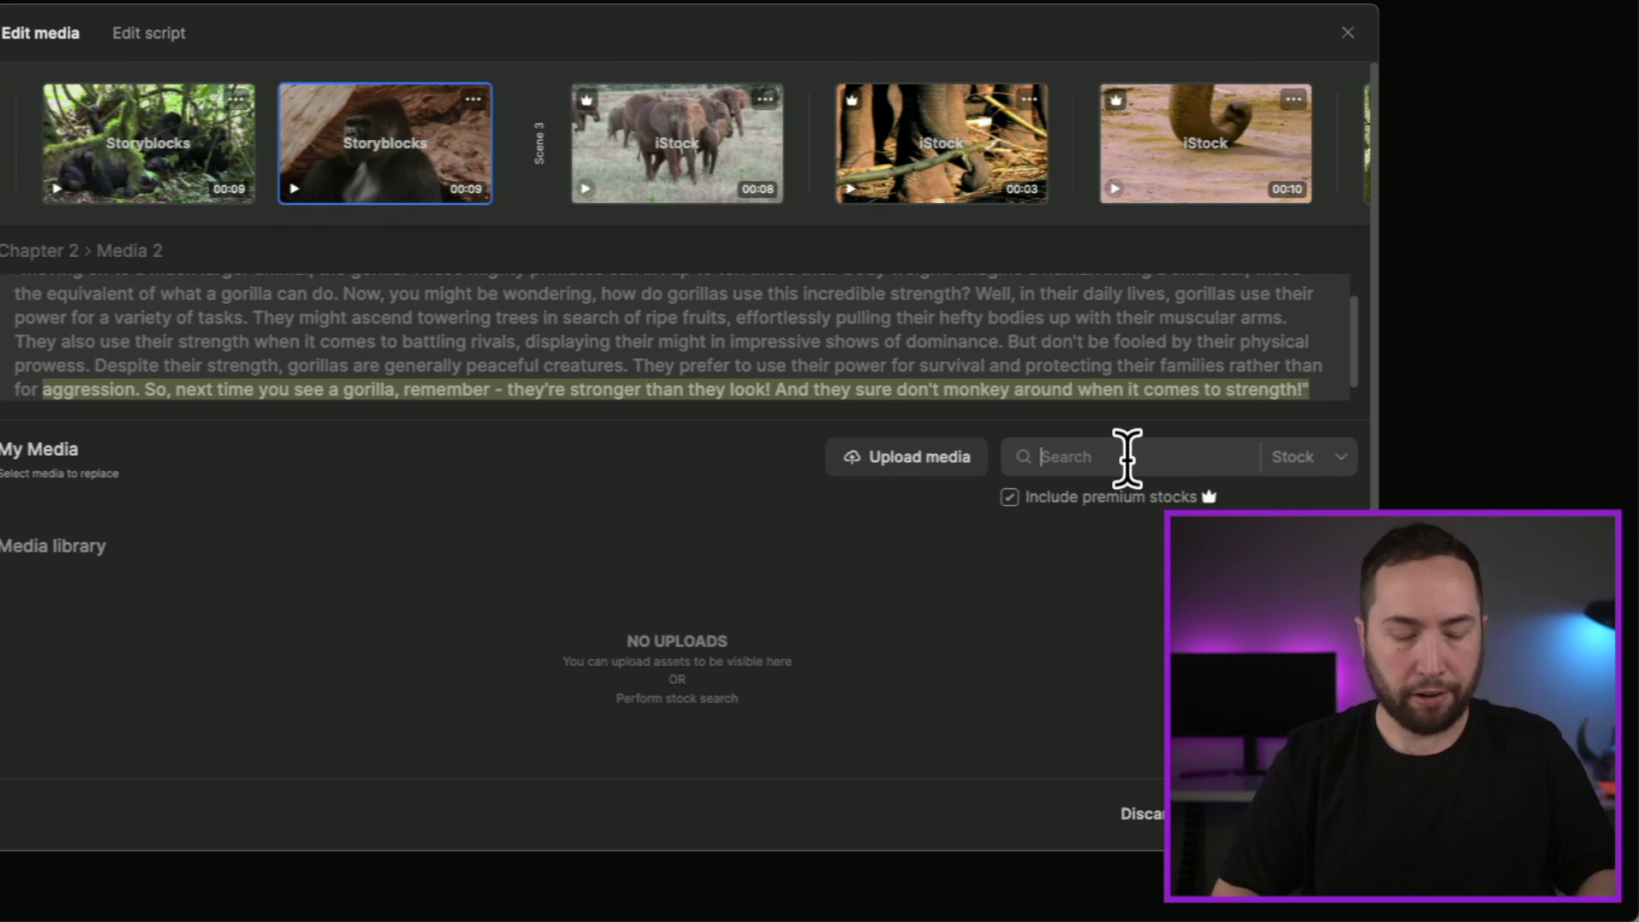
type("gorilla")
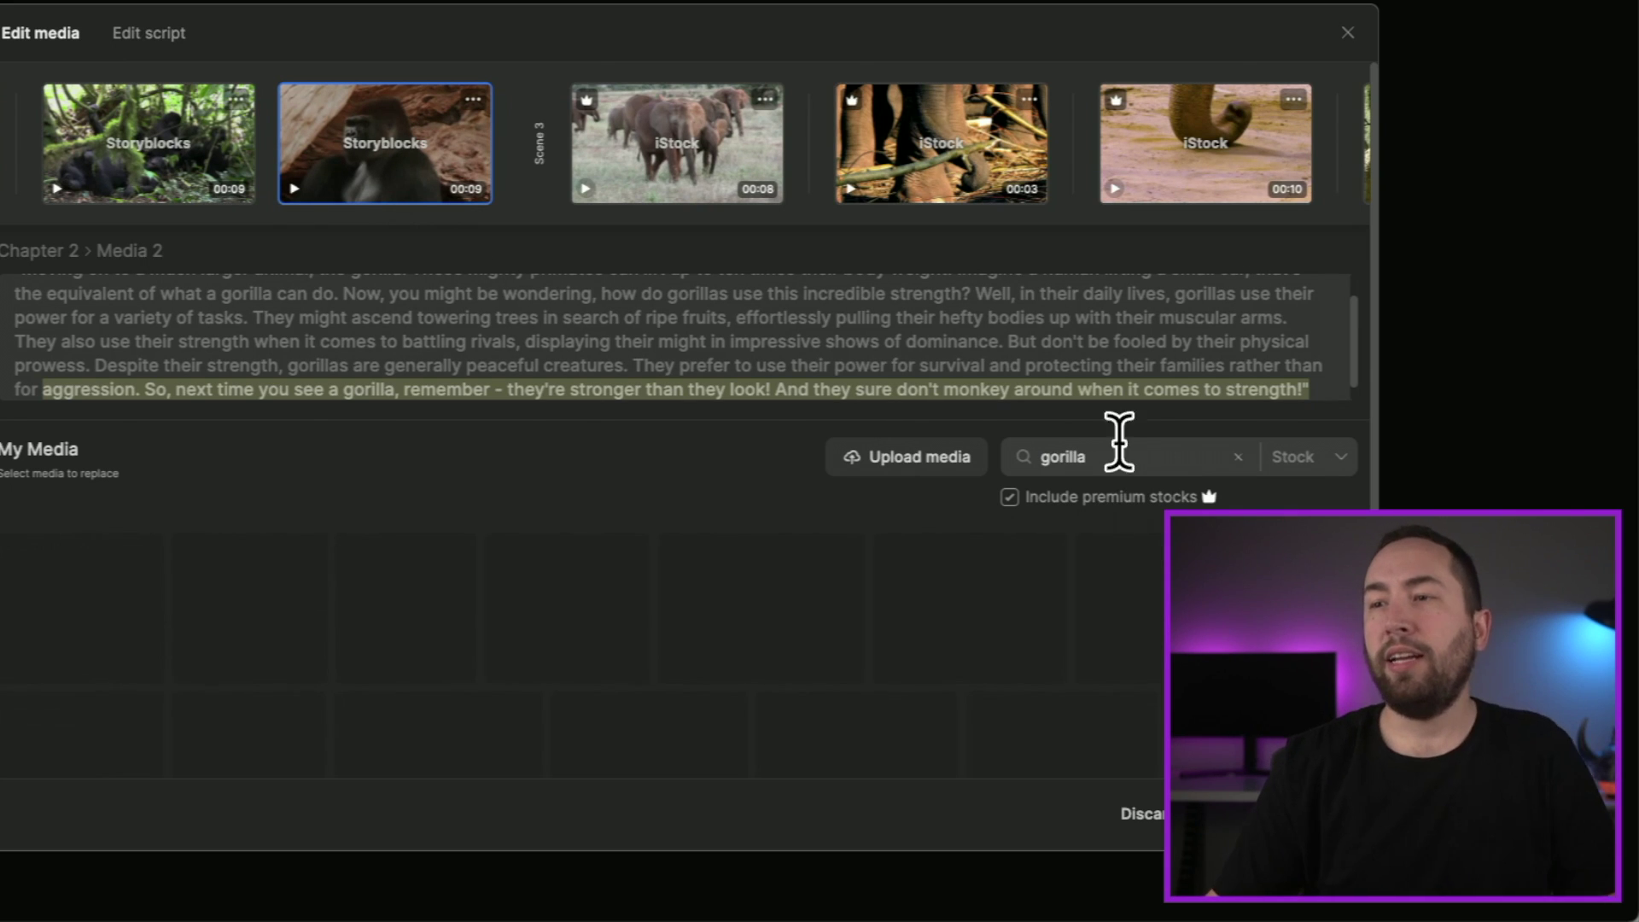
scroll(494, 586, "down", 2)
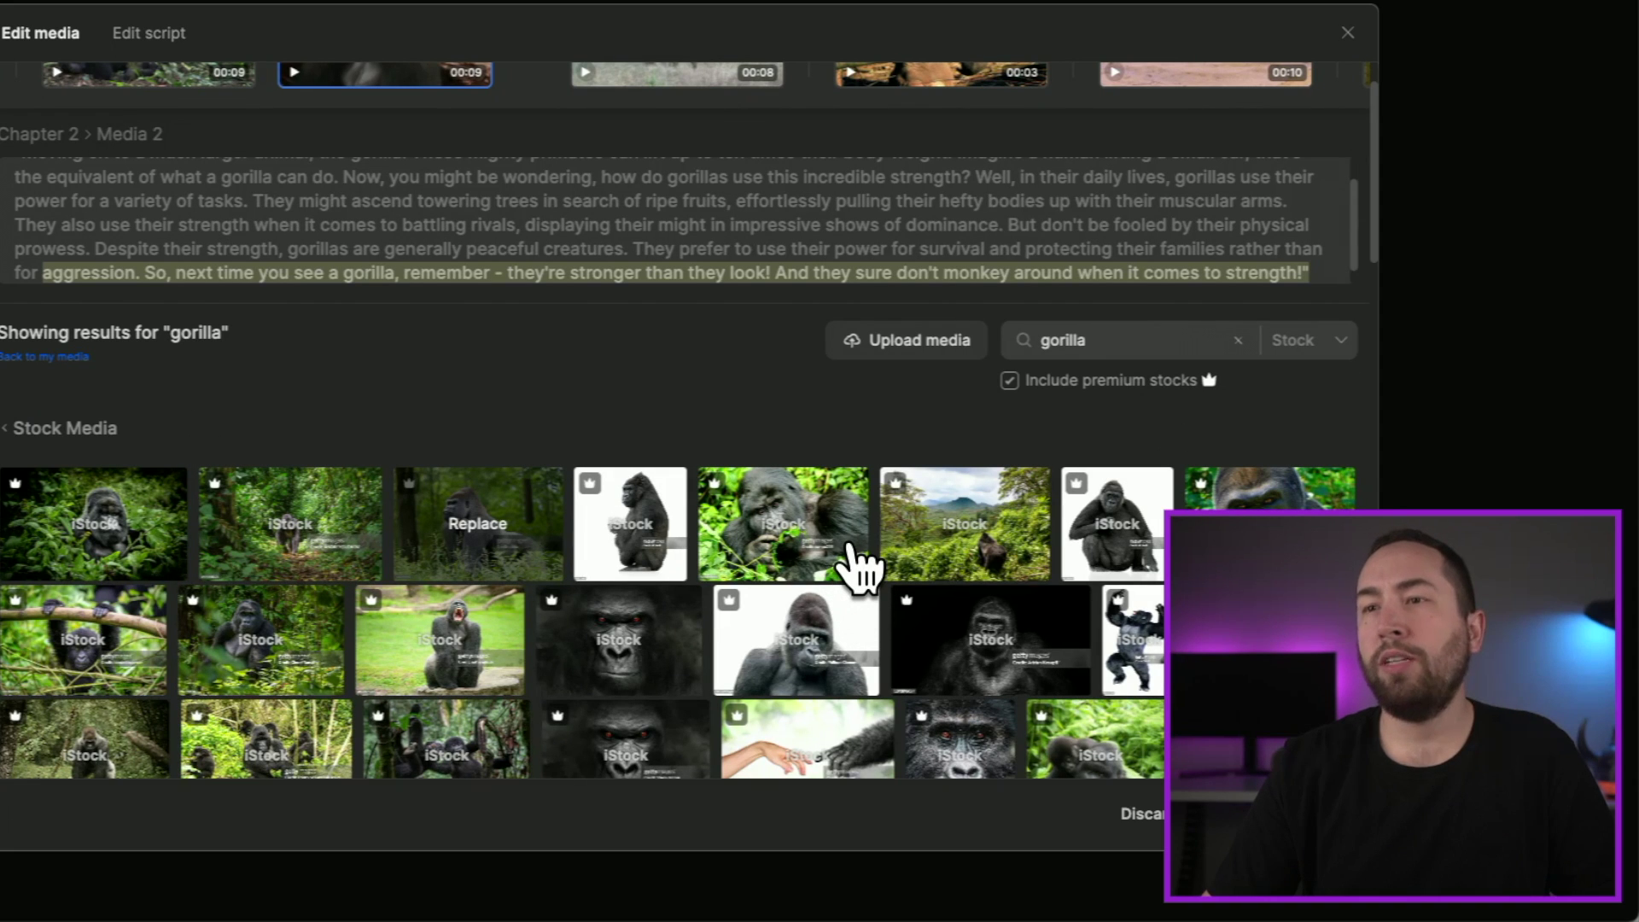
scroll(781, 606, "up", 2)
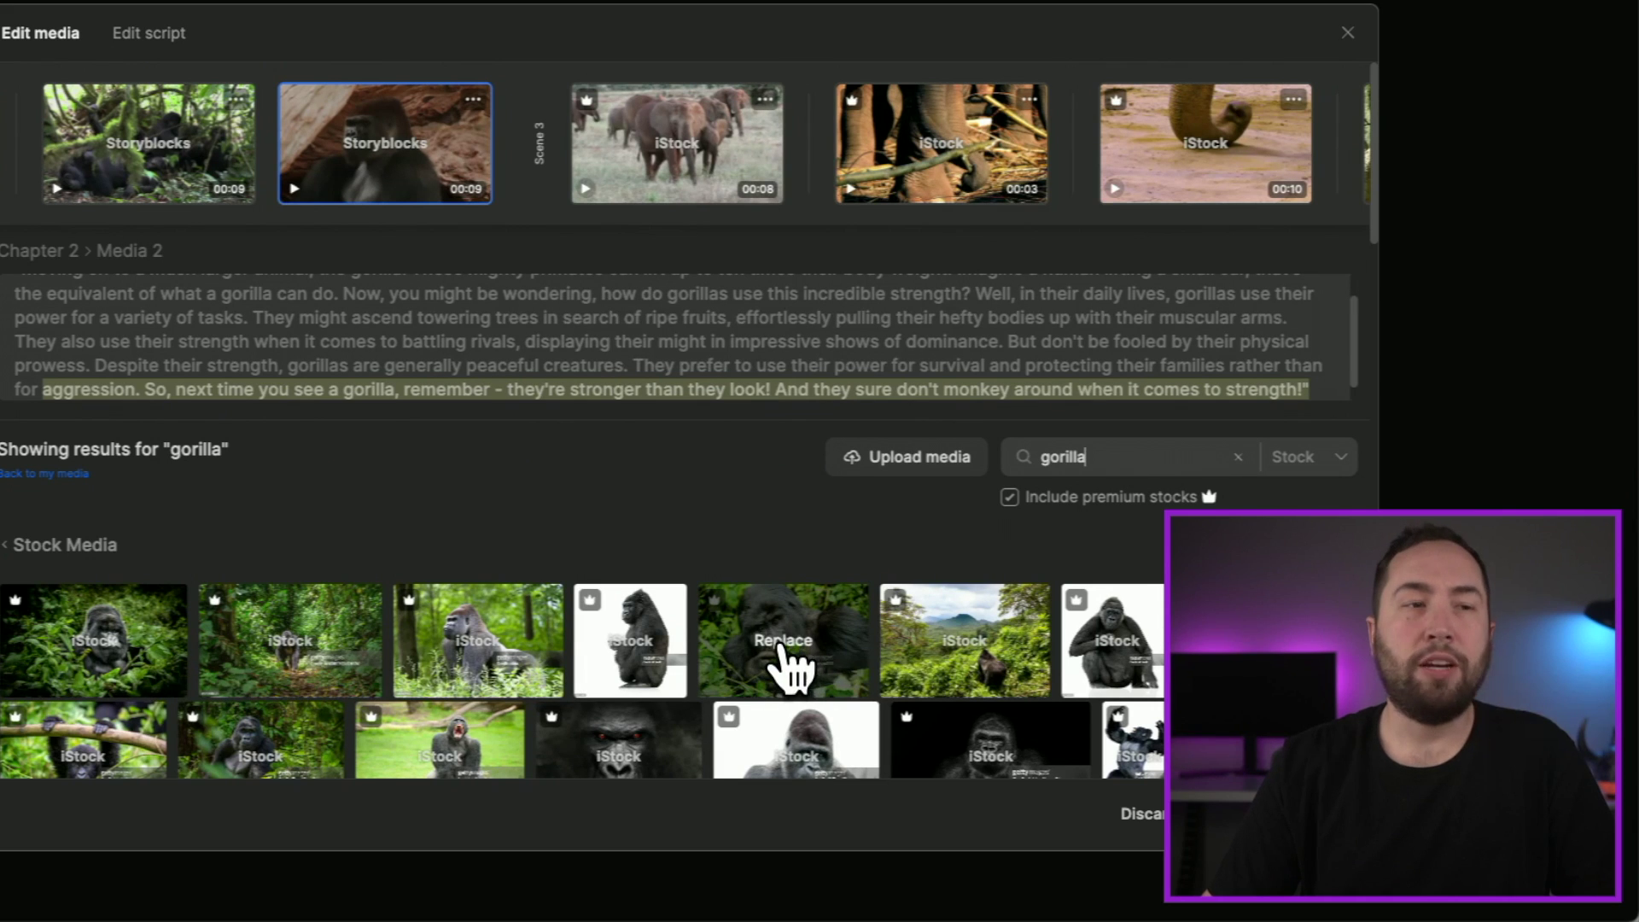
left_click(792, 645)
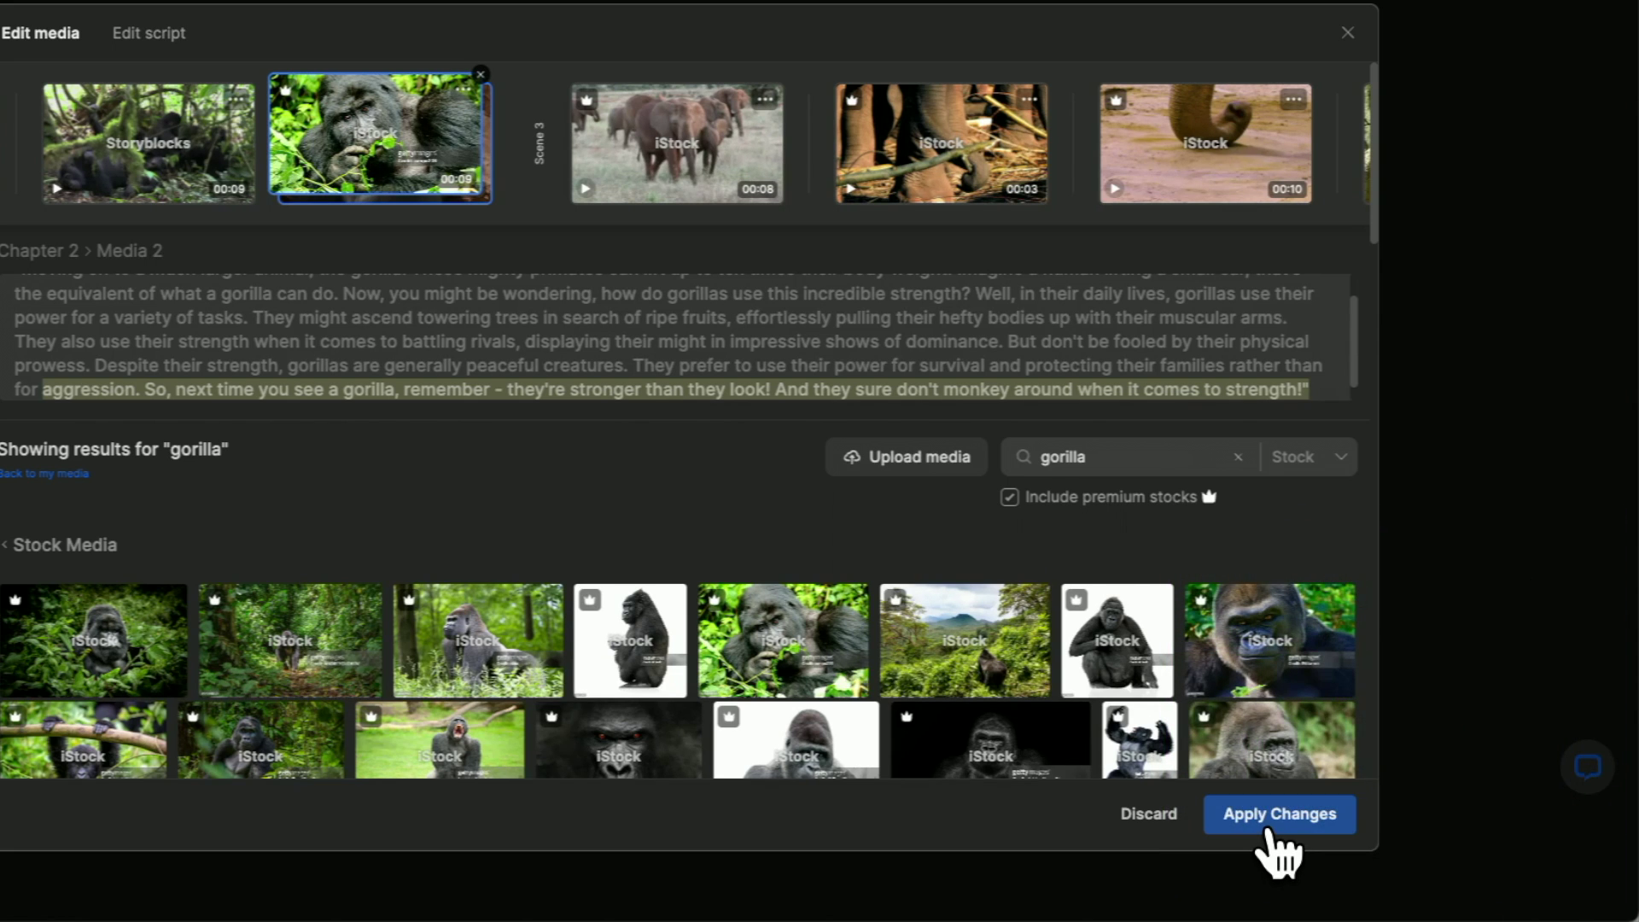
left_click(1272, 829)
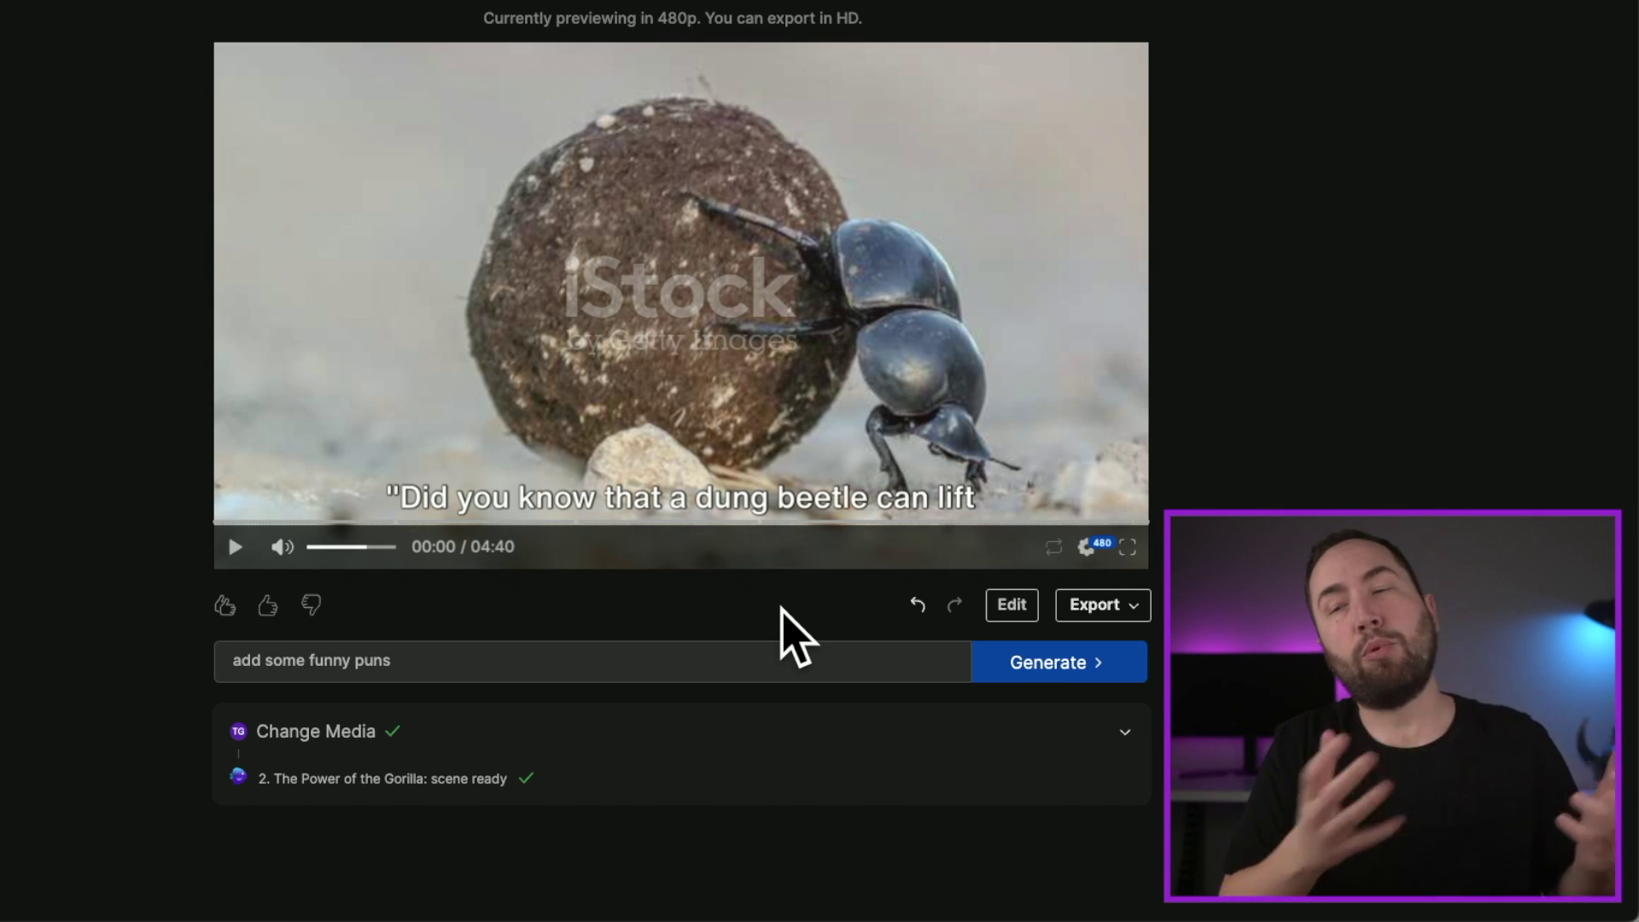
Step: Insert a new first chapter introducing the 5 strongest animals, 'starting with number 1', and apply it
left_click(1000, 604)
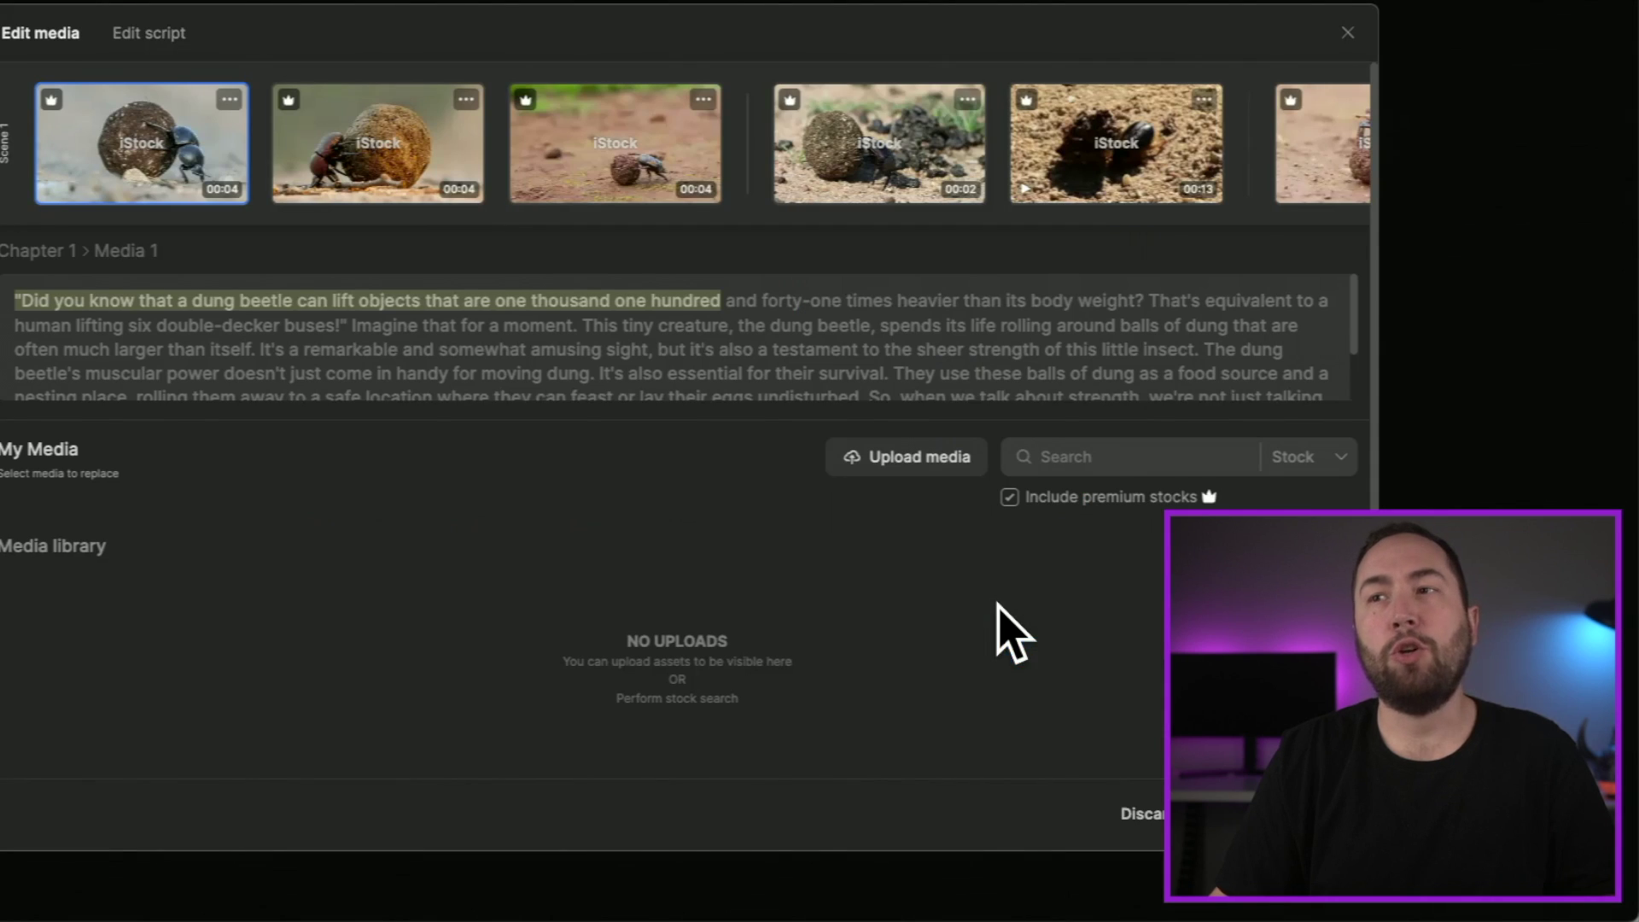
left_click(143, 34)
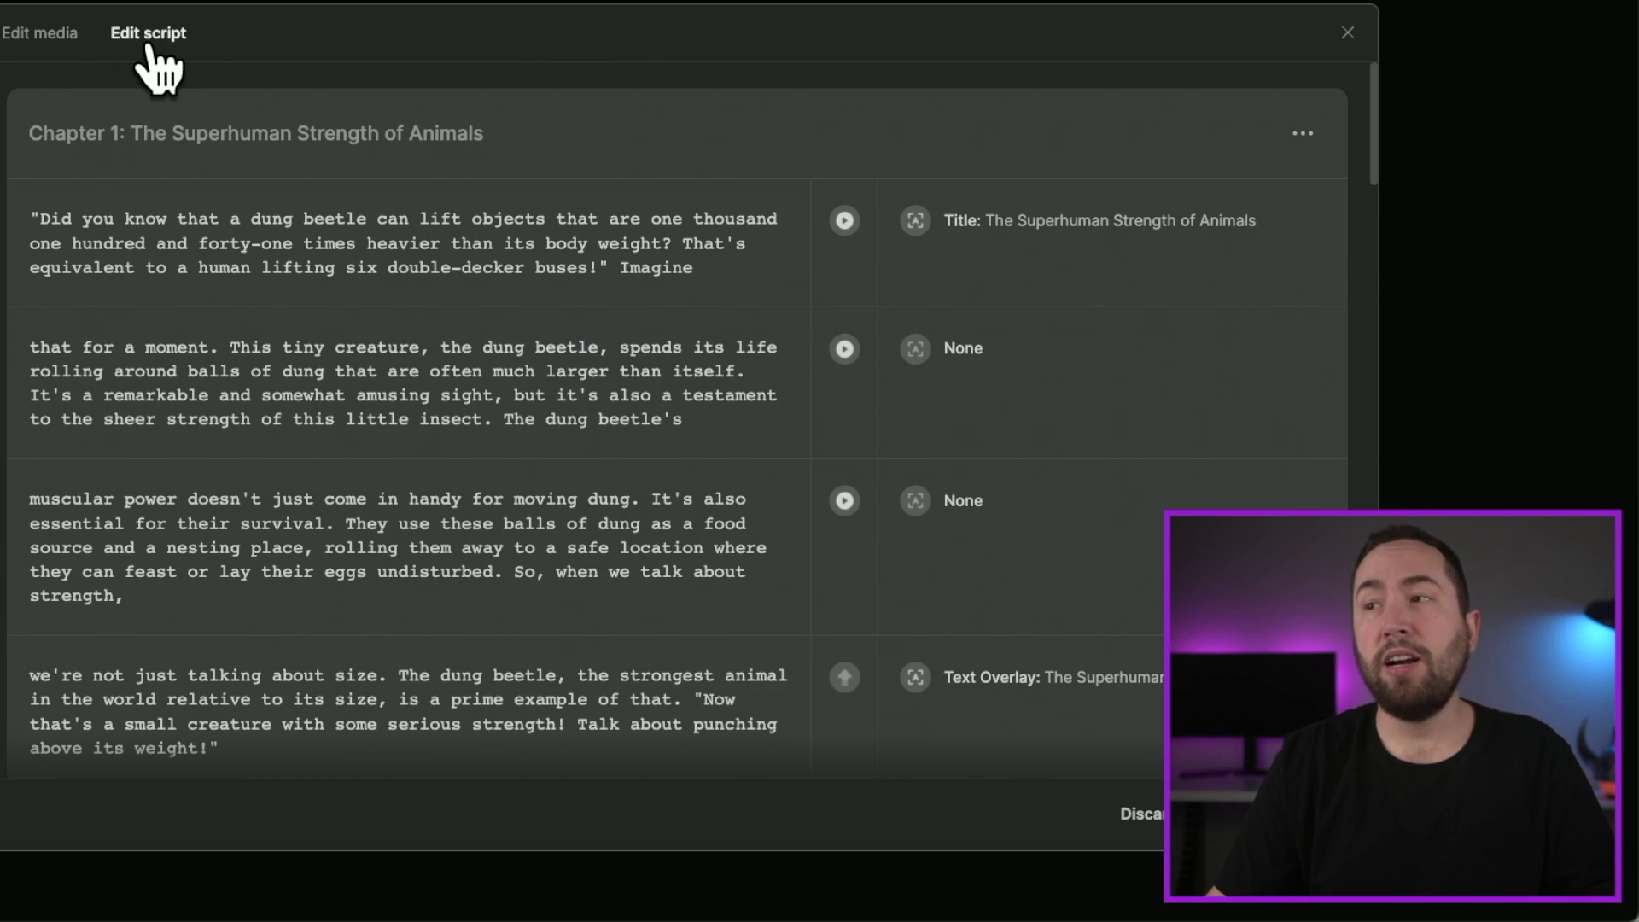
left_click(1305, 137)
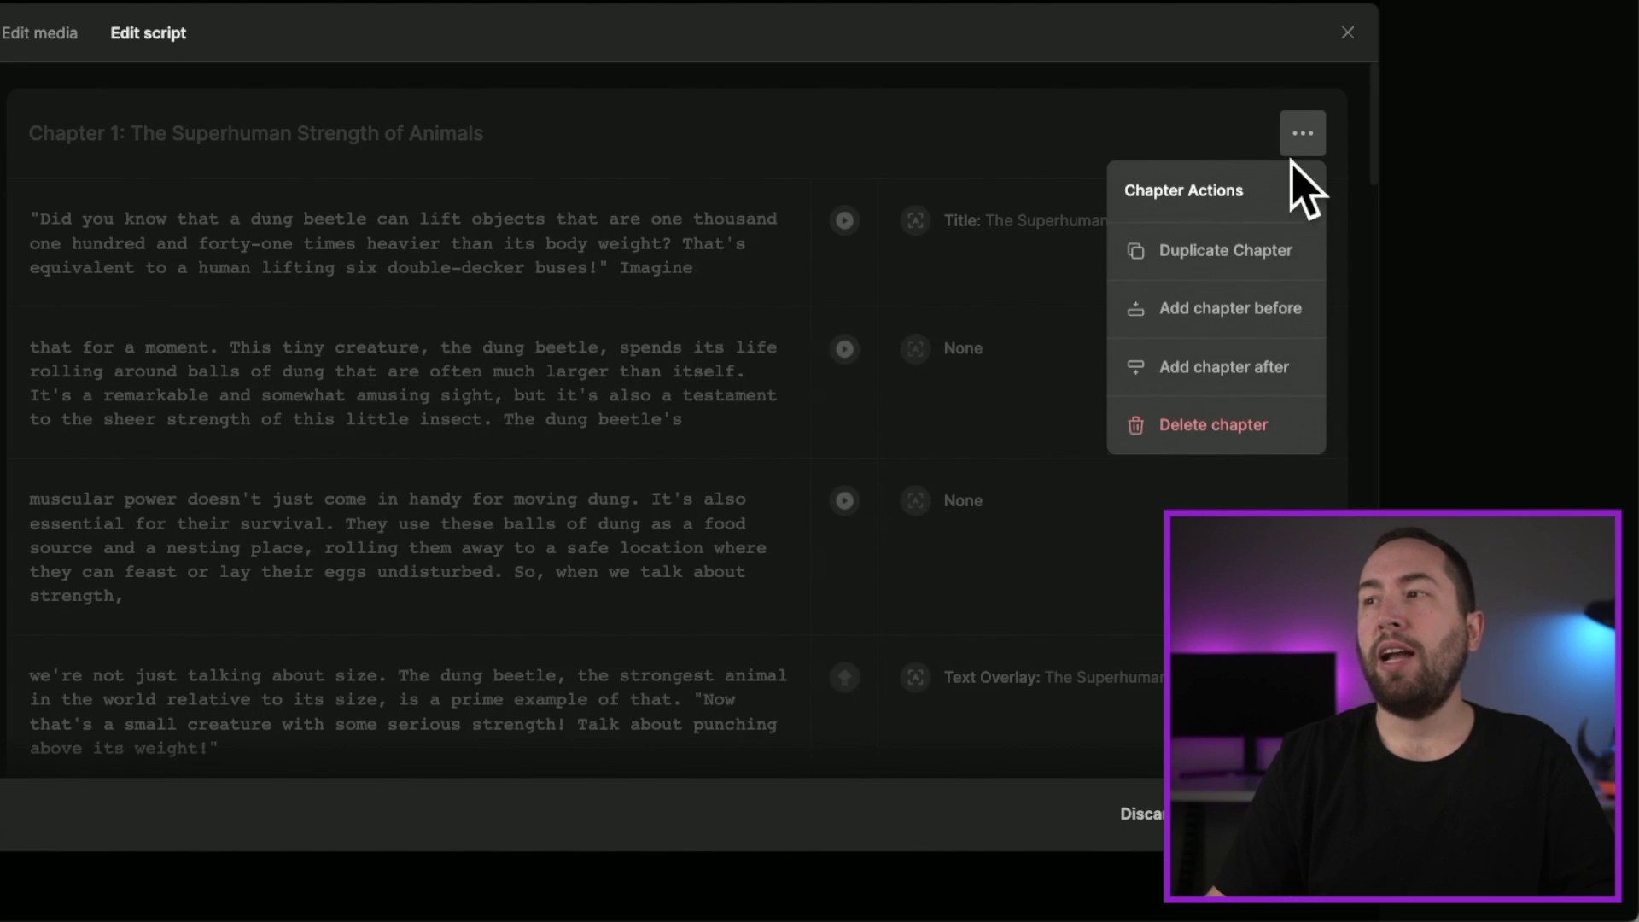
left_click(1248, 309)
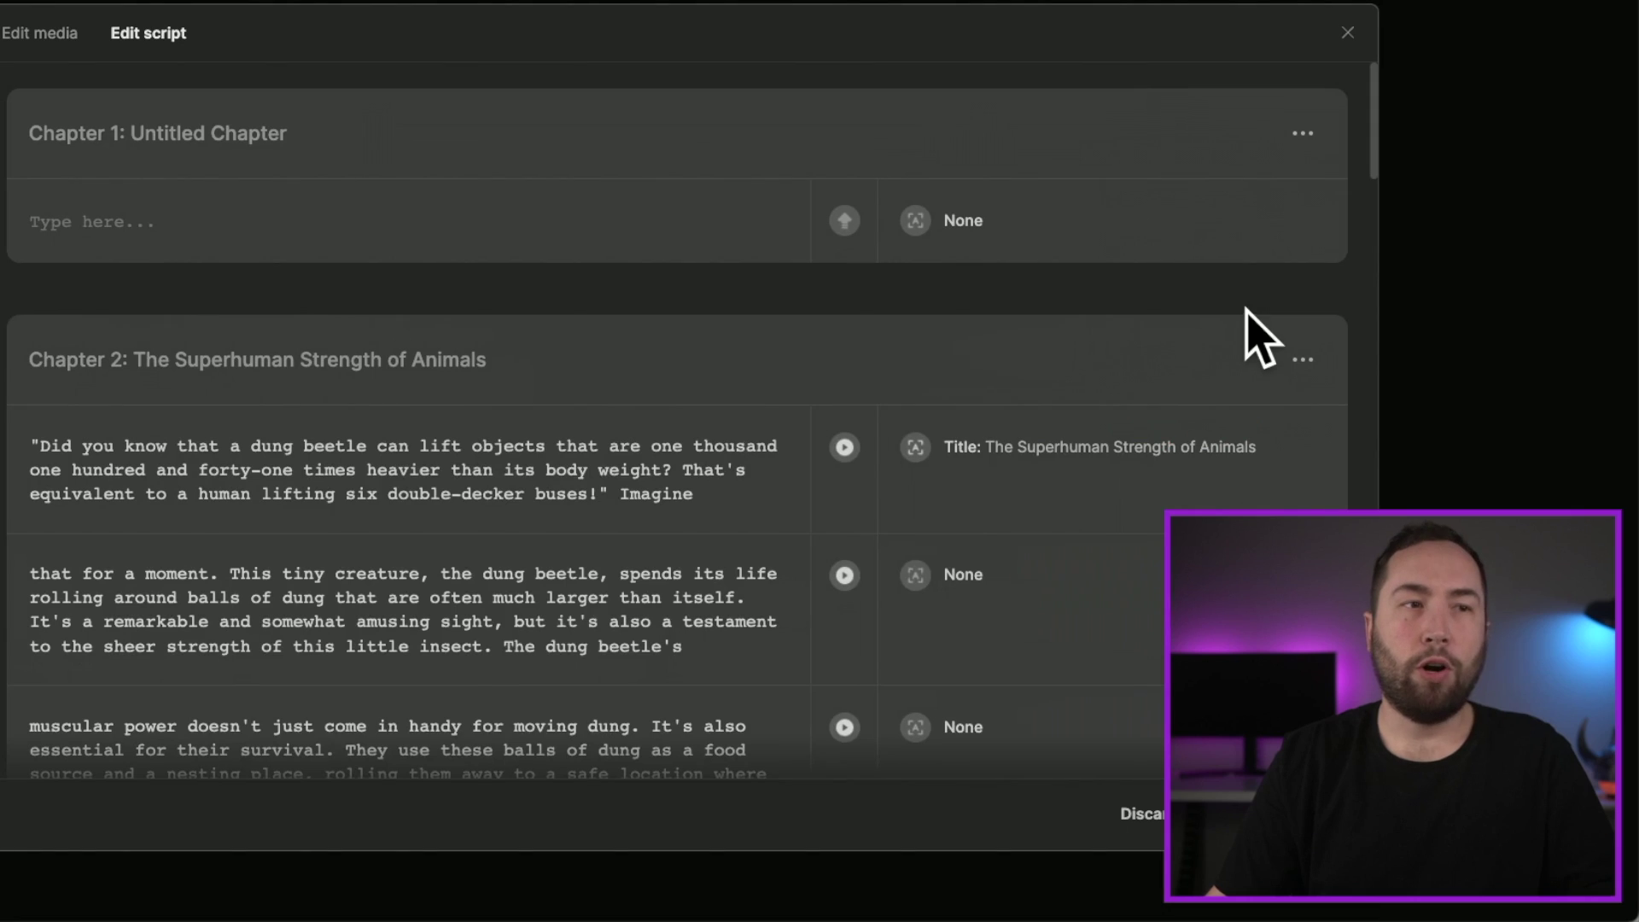
left_click(286, 189)
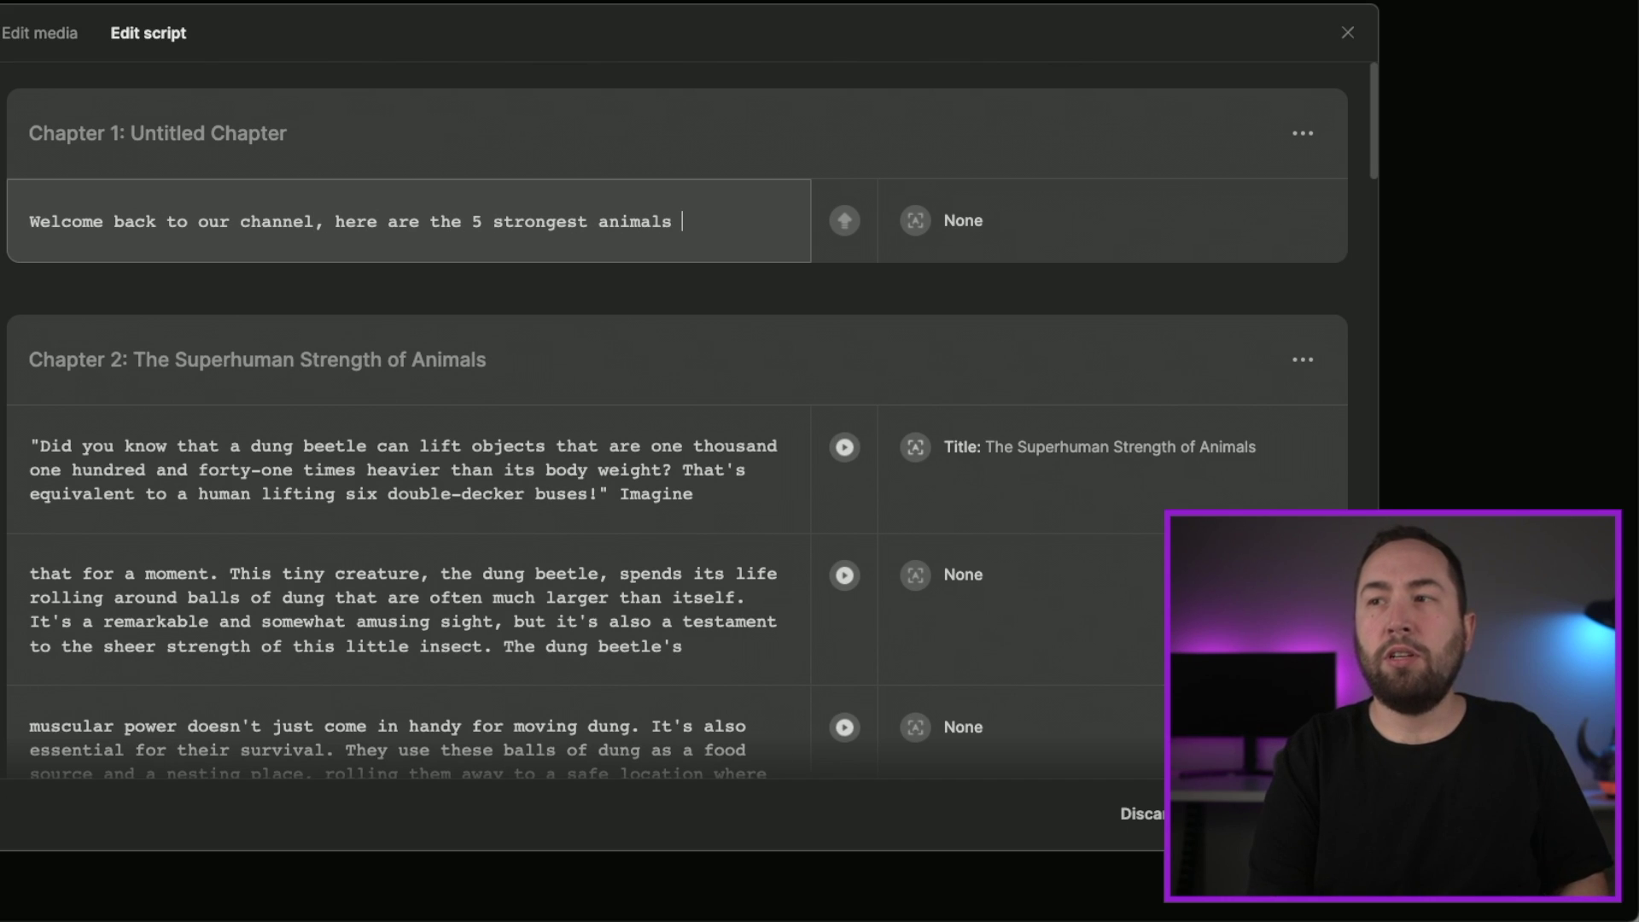
type("orld... starting with n")
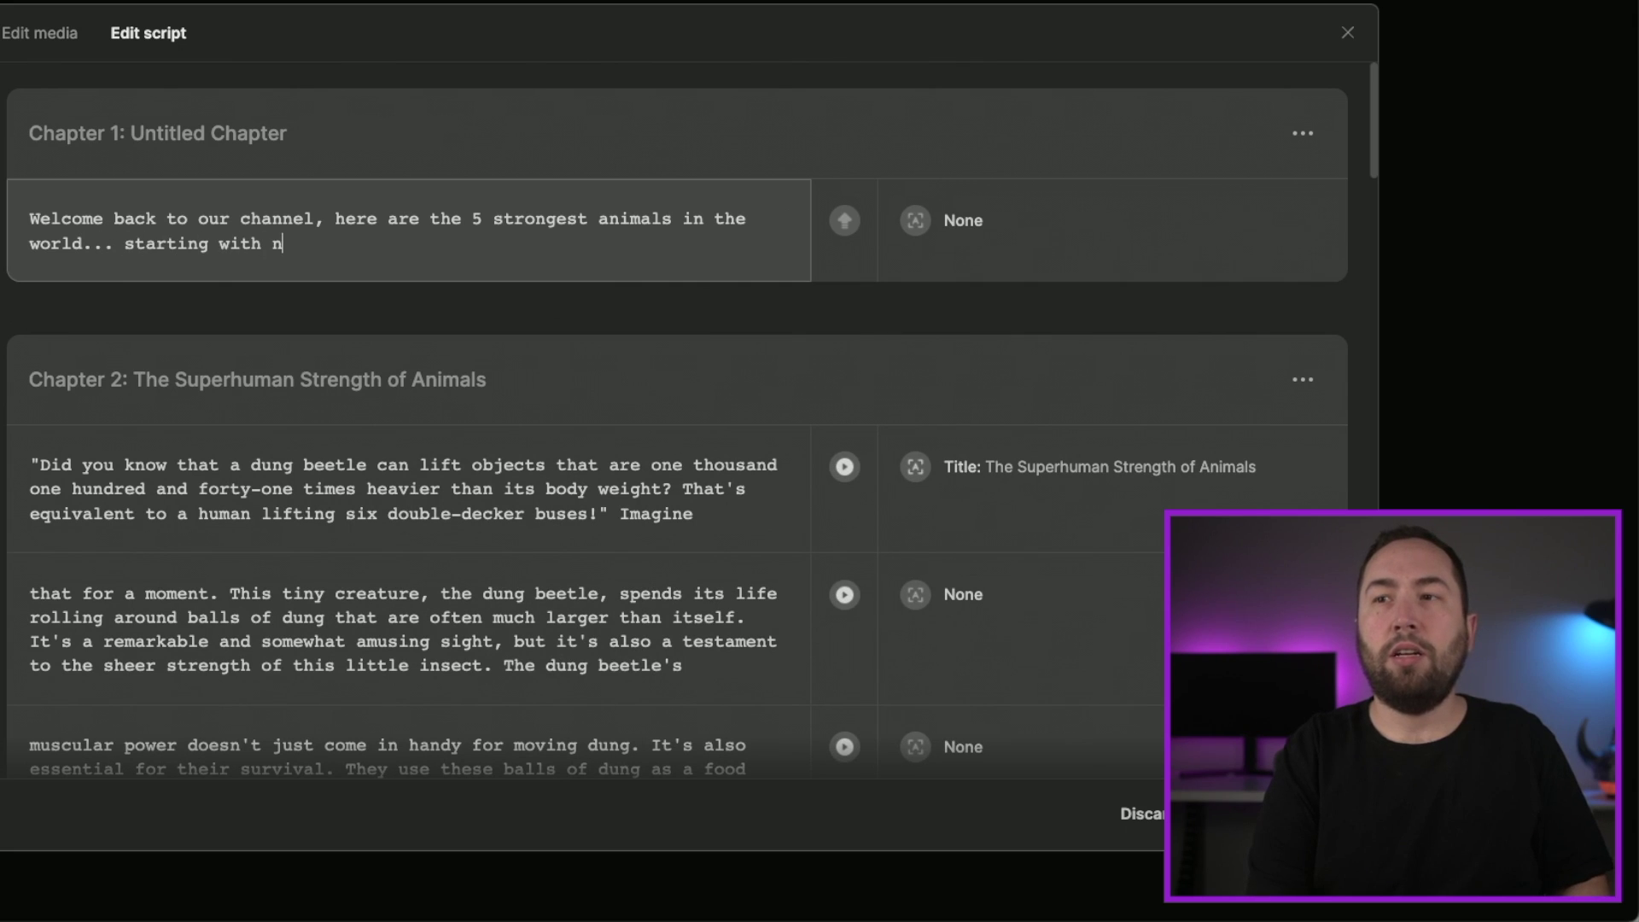
type("umber 1:")
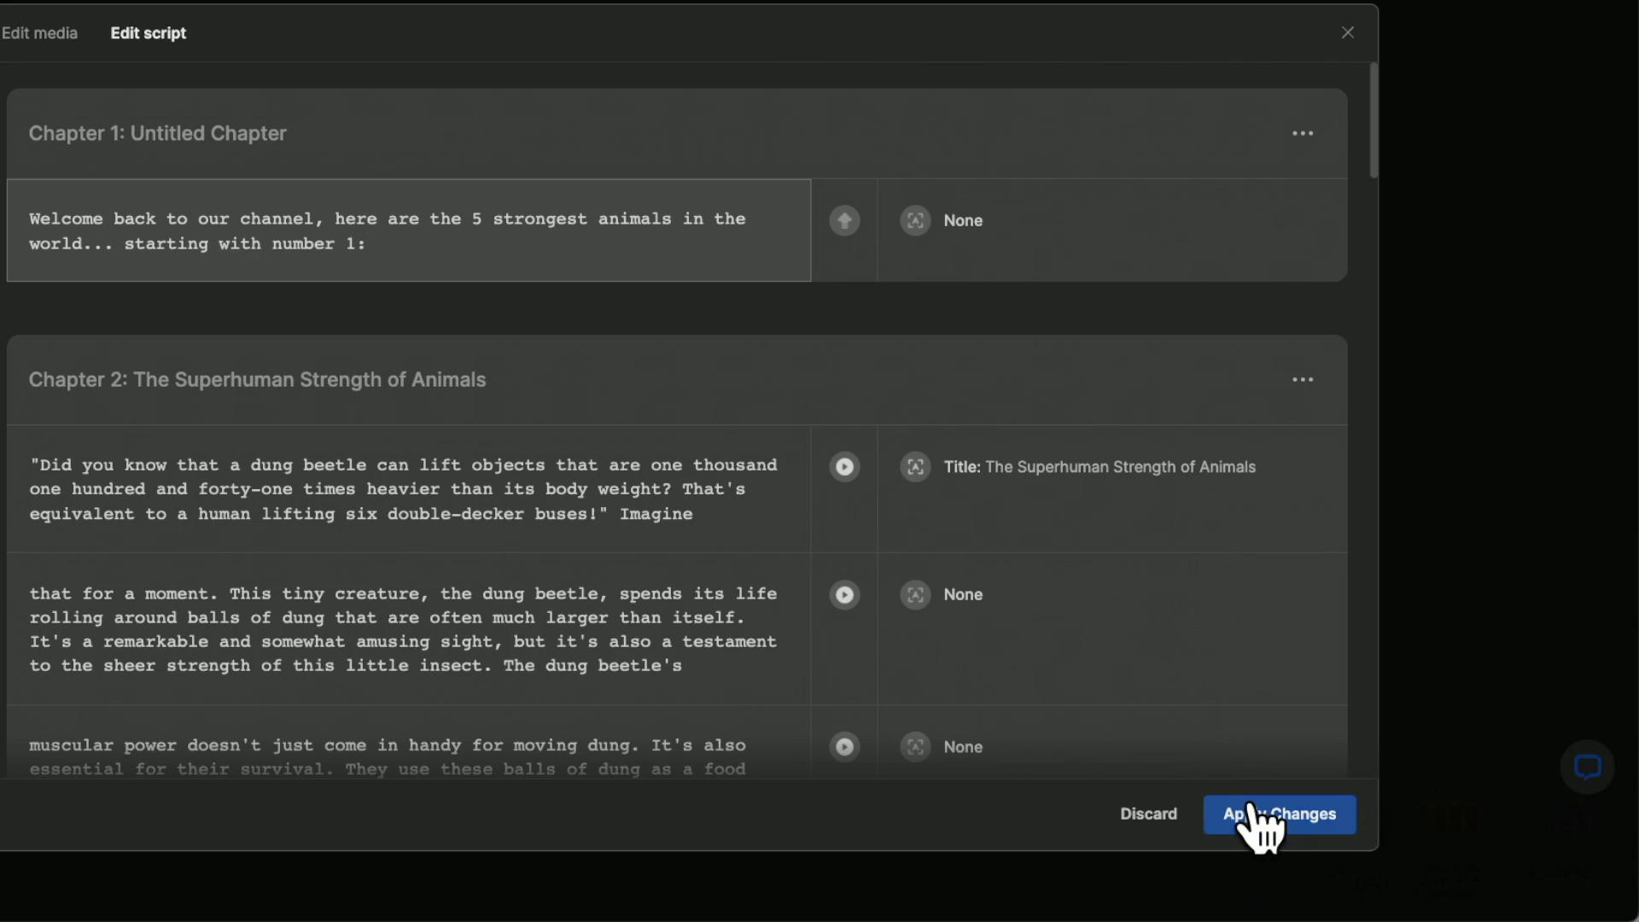
left_click(1272, 815)
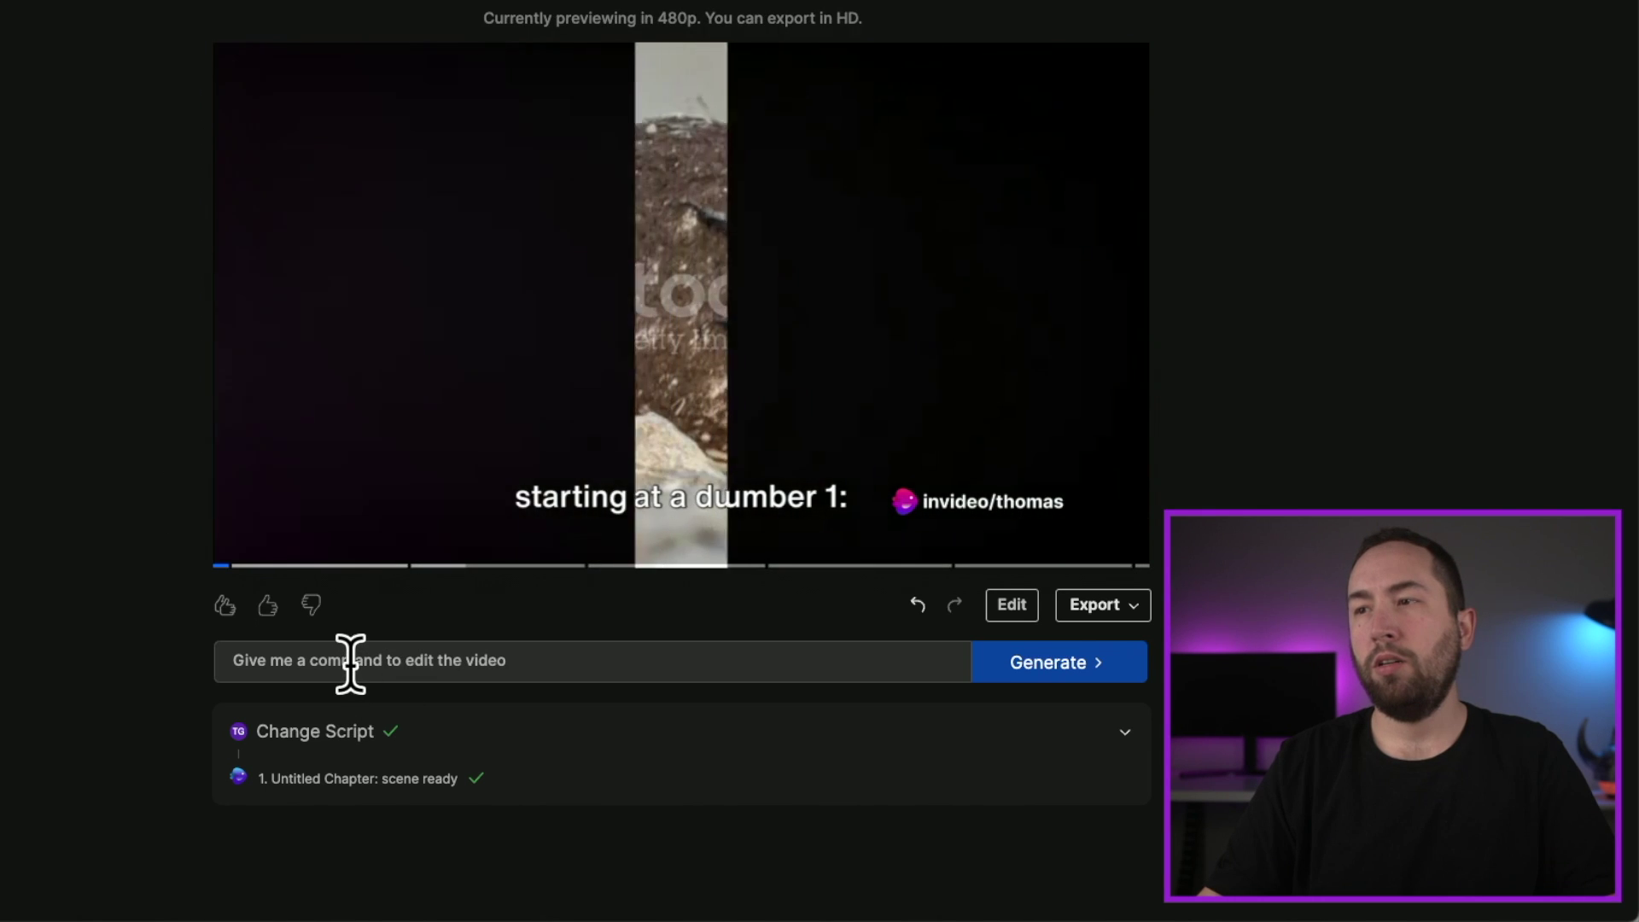
left_click(235, 547)
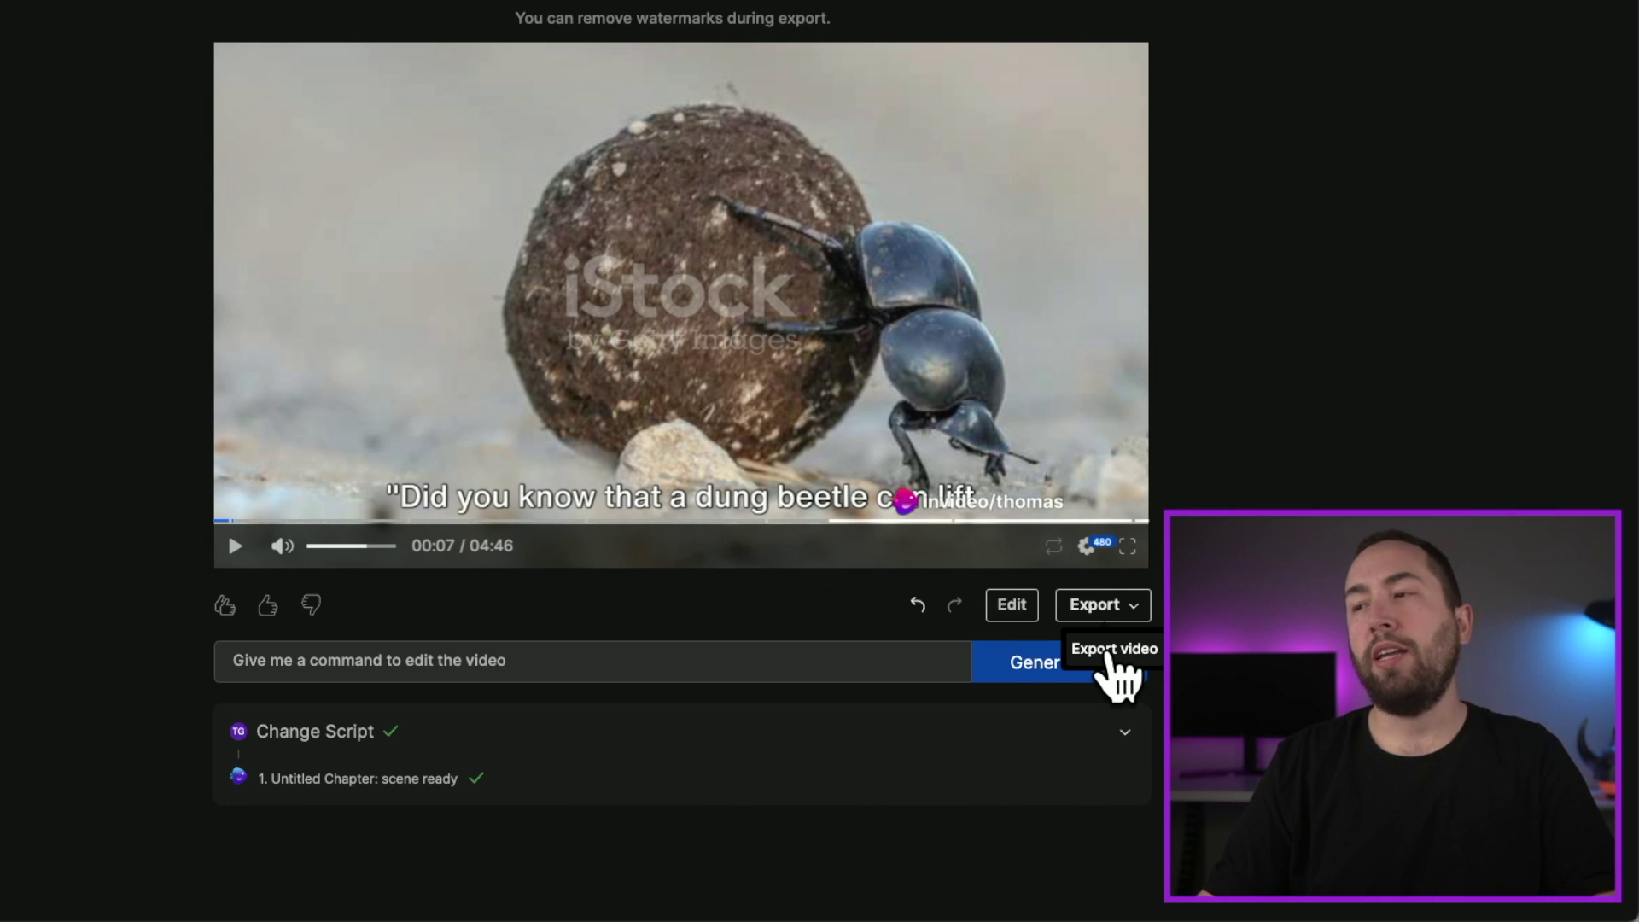
left_click(1108, 651)
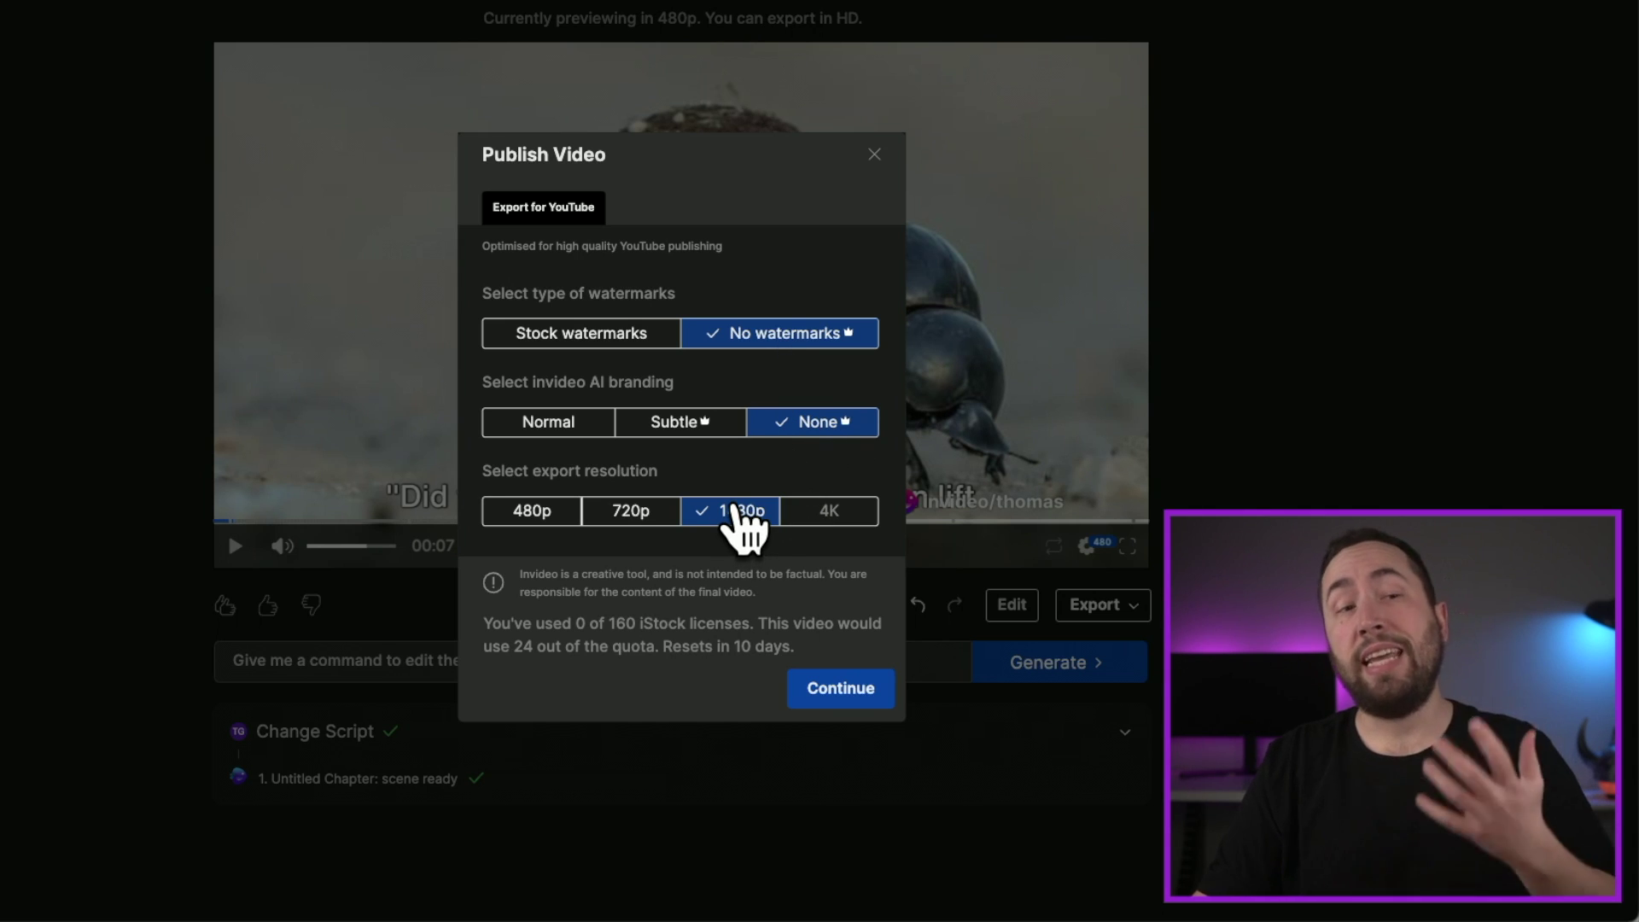
Step: Export the video at 1080p without watermarks or branding, then open the downloaded mp4 to check it
left_click(835, 693)
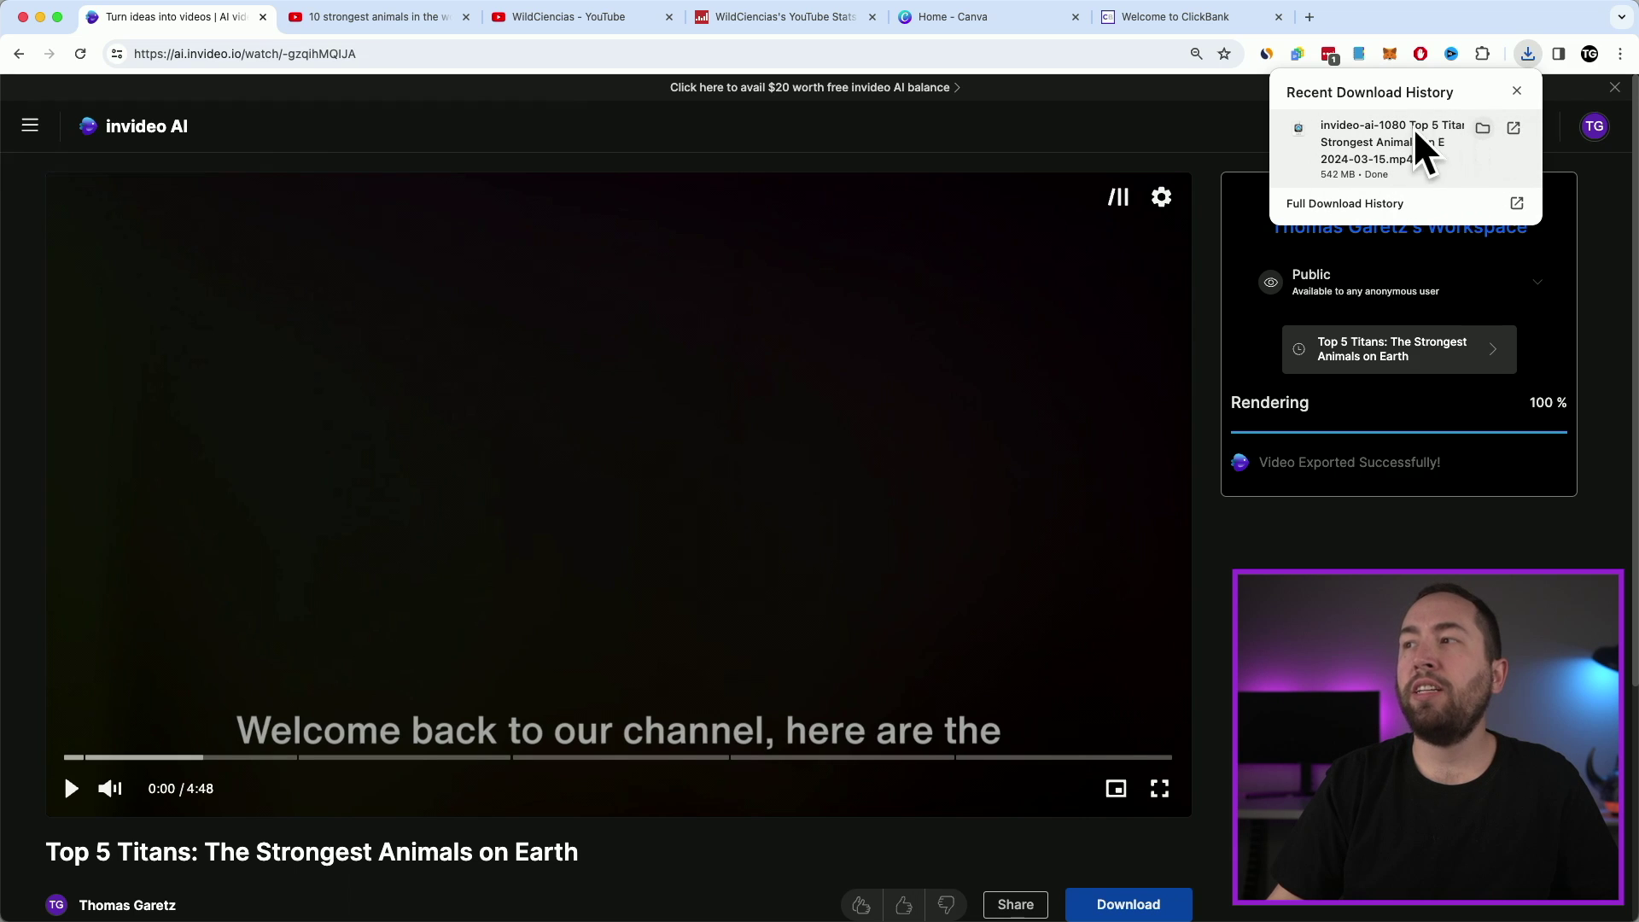
left_click(1485, 128)
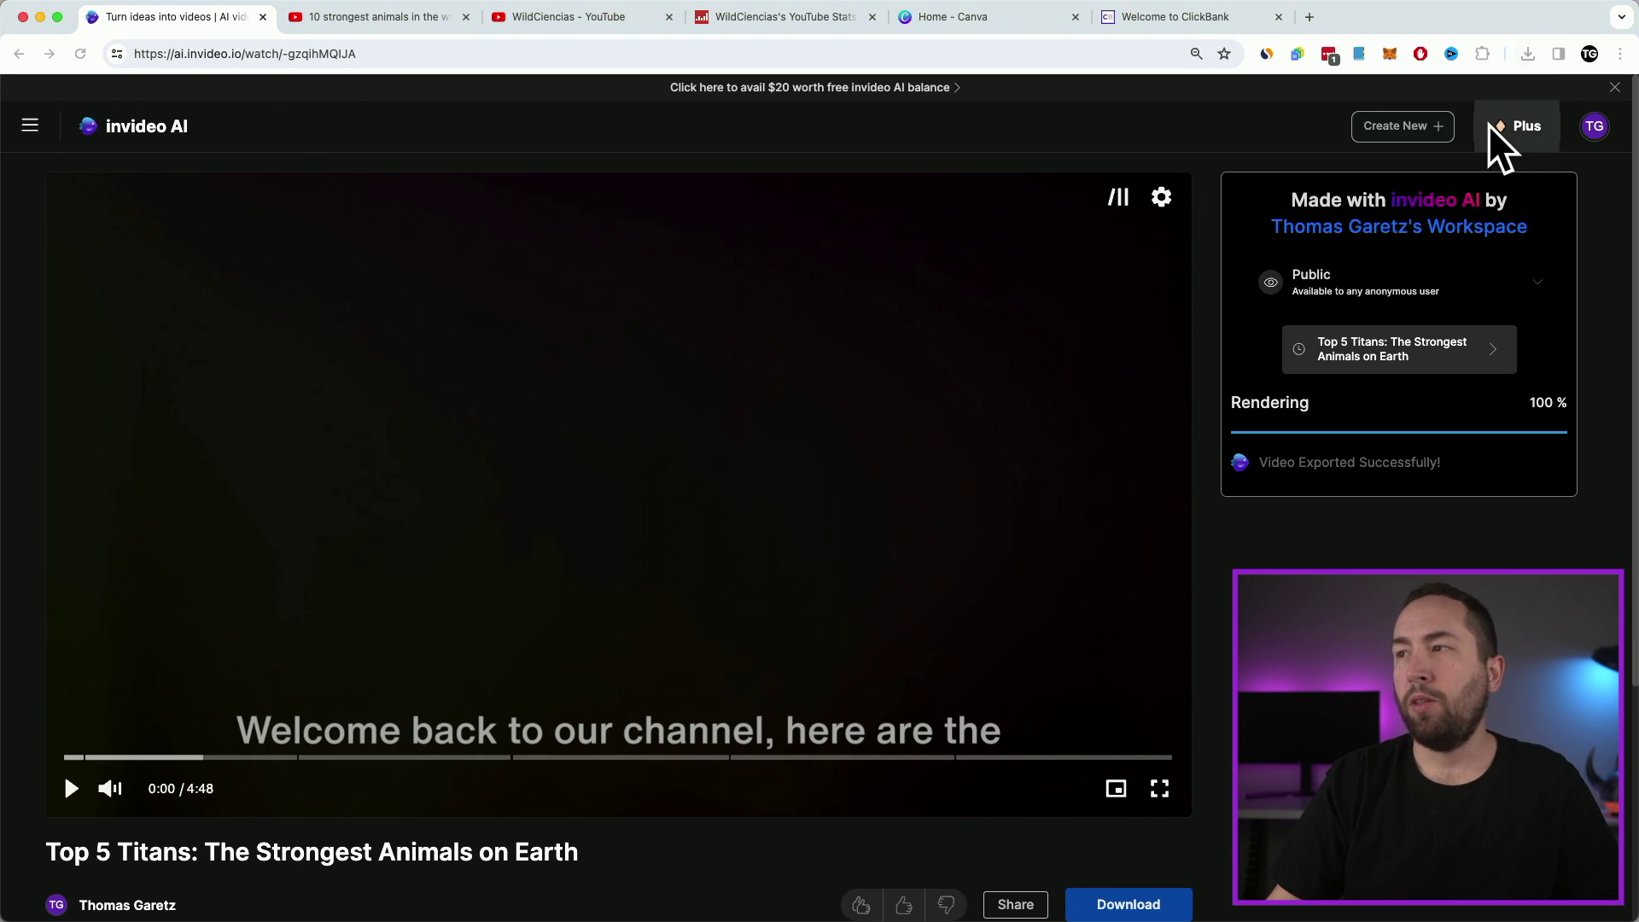
double_click(690, 263)
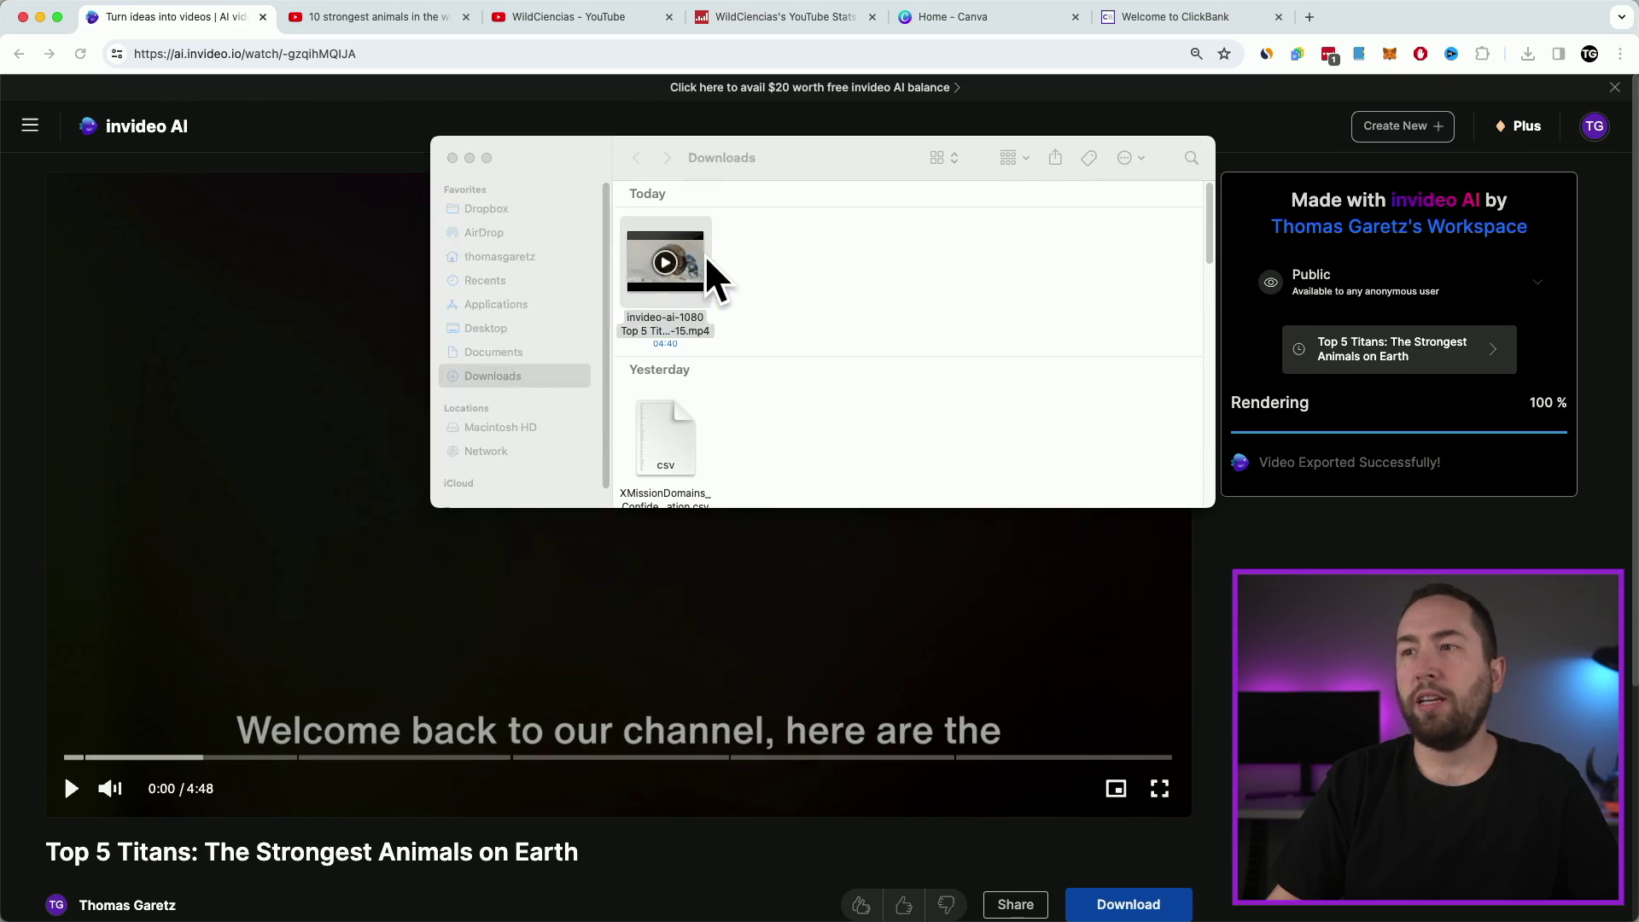
left_click_drag(745, 761, 827, 755)
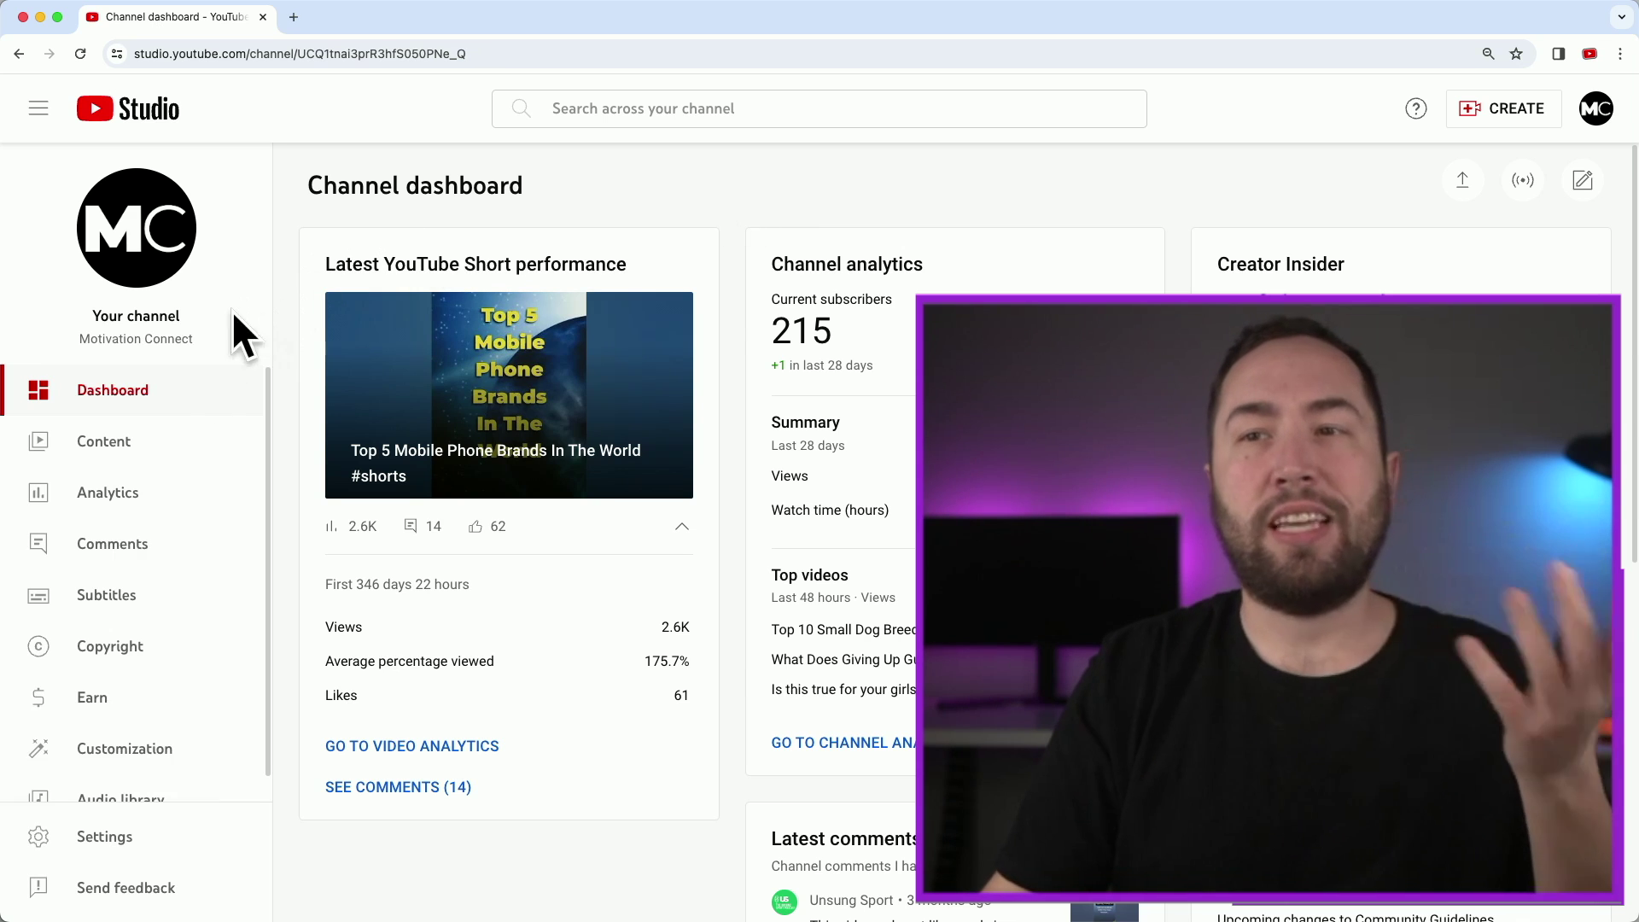
Step: Change the channel name to 'Animal Info' under Customization > Basic info
triple_click(191, 331)
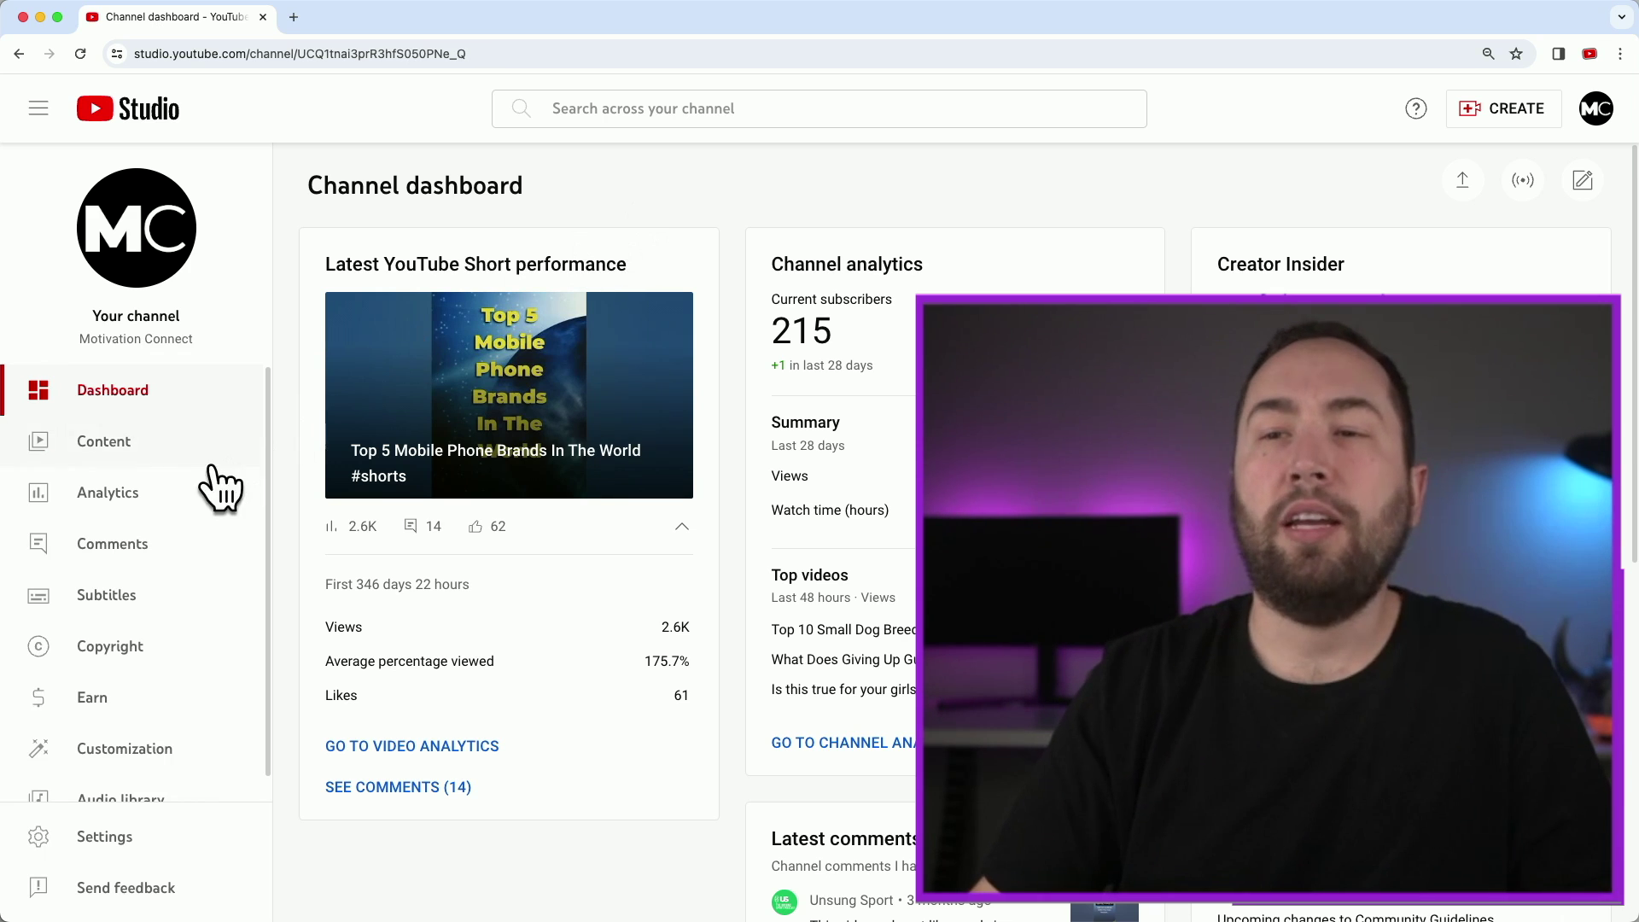
scroll(182, 480, "down", 1)
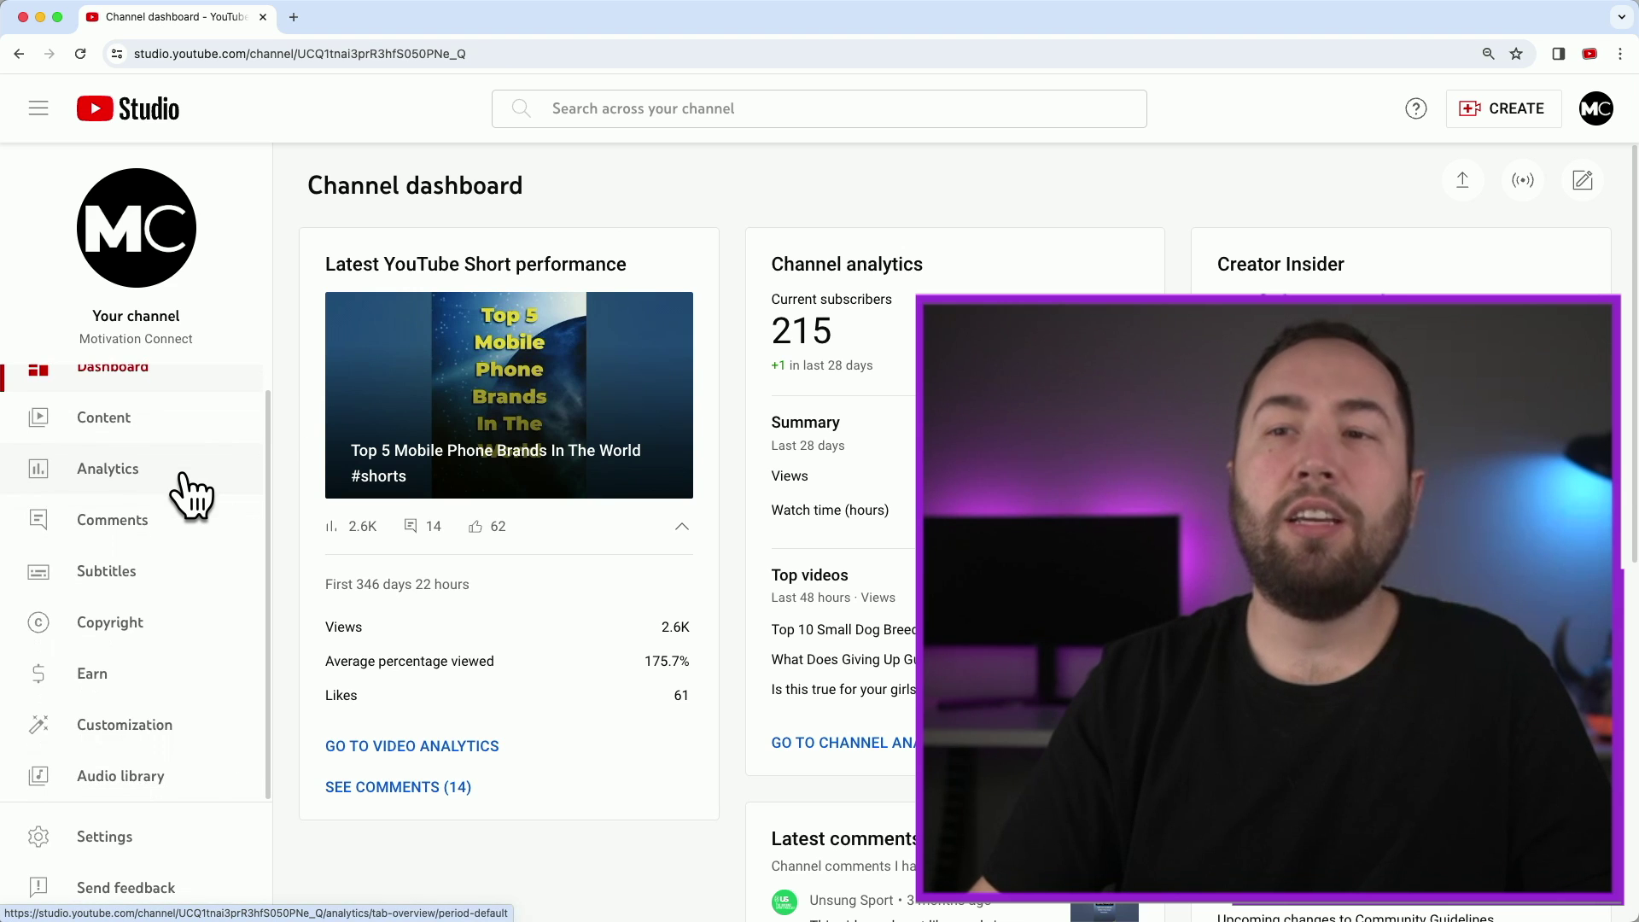
left_click(147, 733)
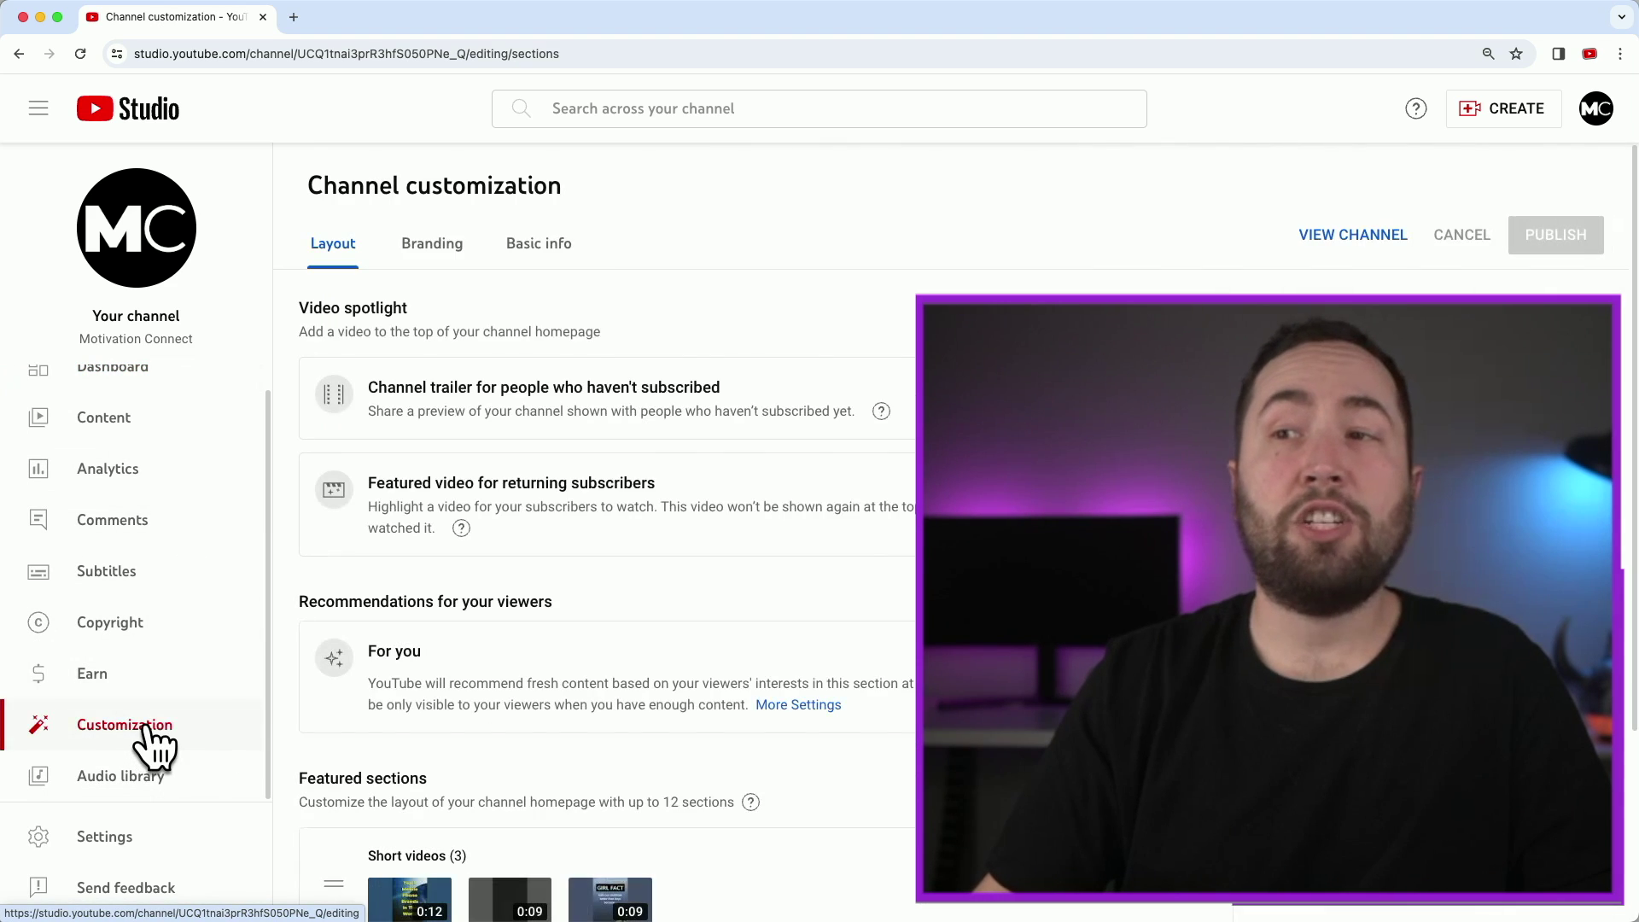
left_click(512, 246)
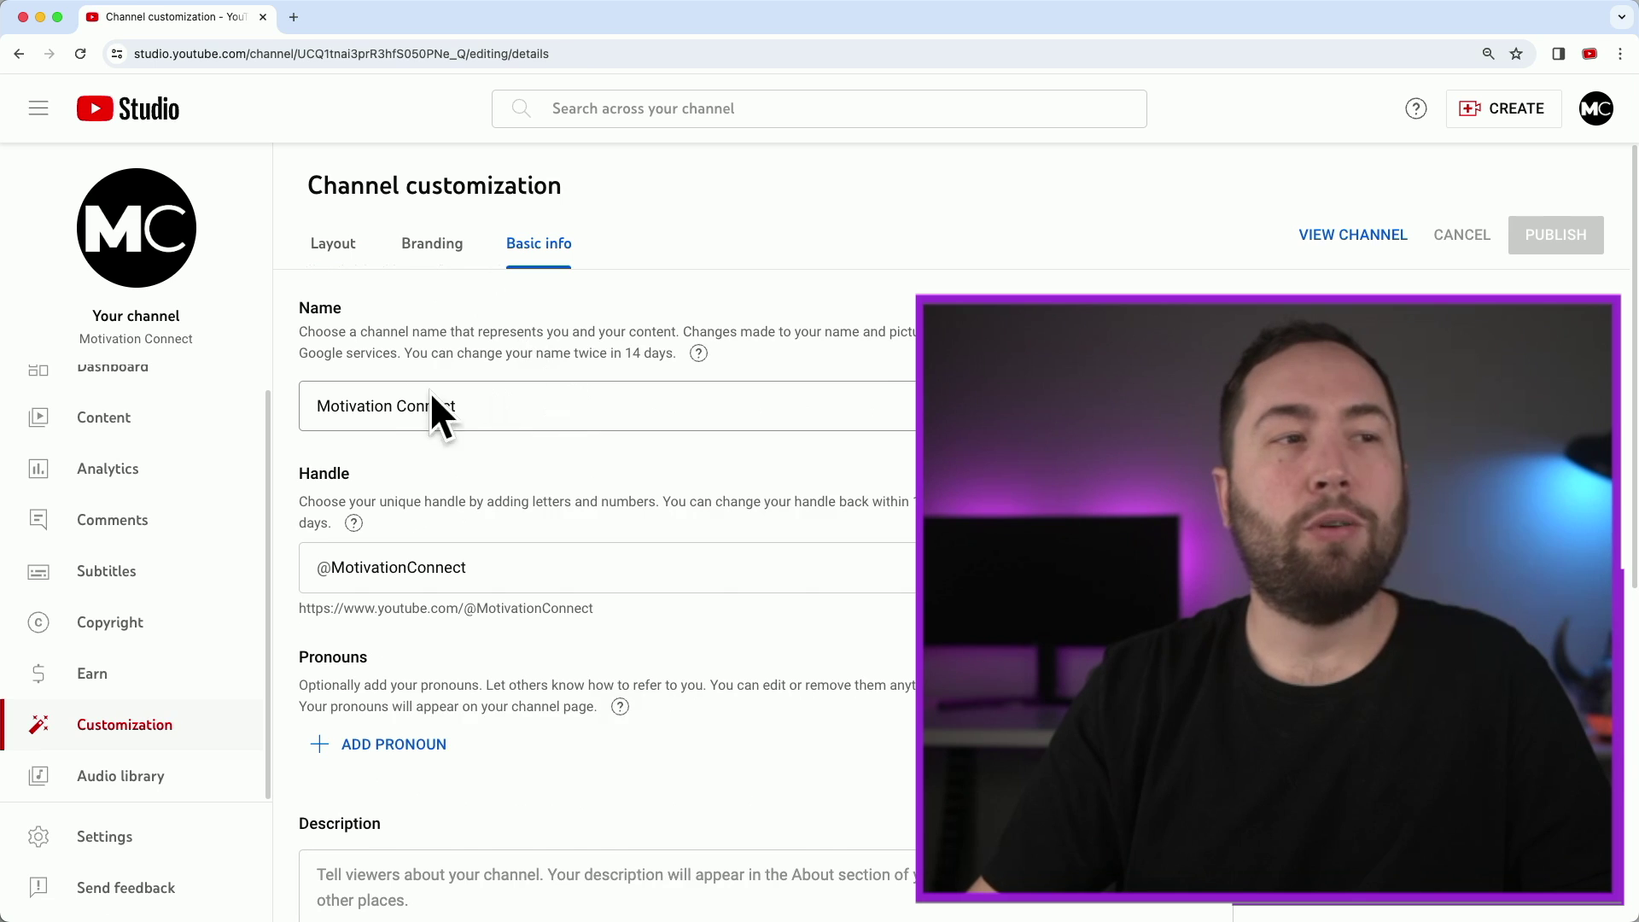
left_click_drag(596, 404, 274, 402)
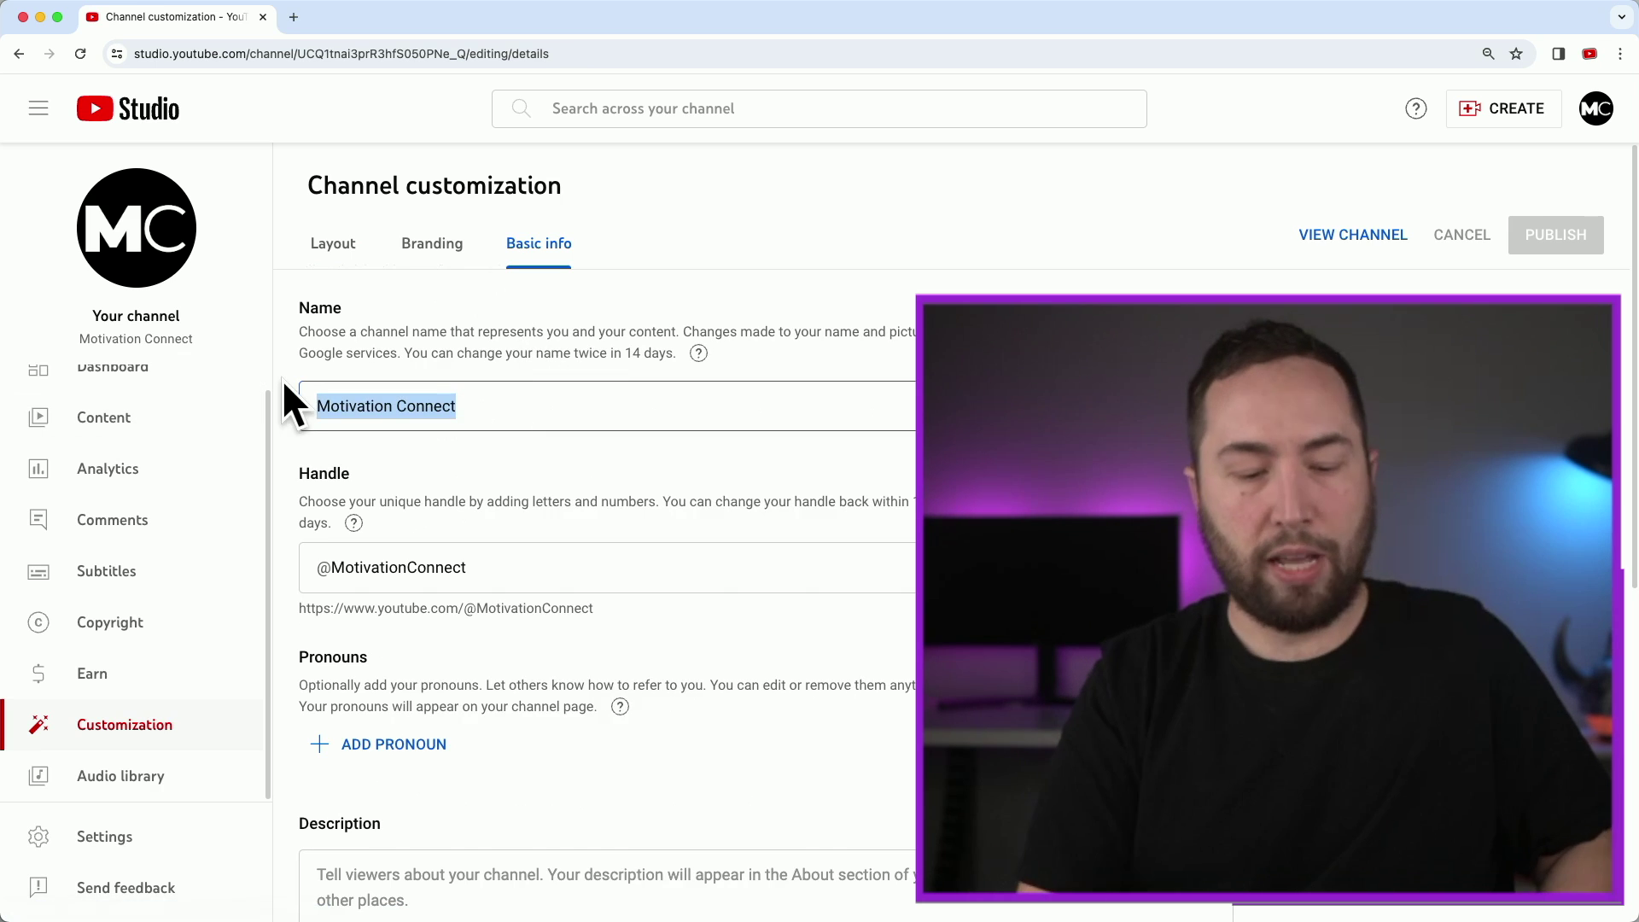
type("Animal Info")
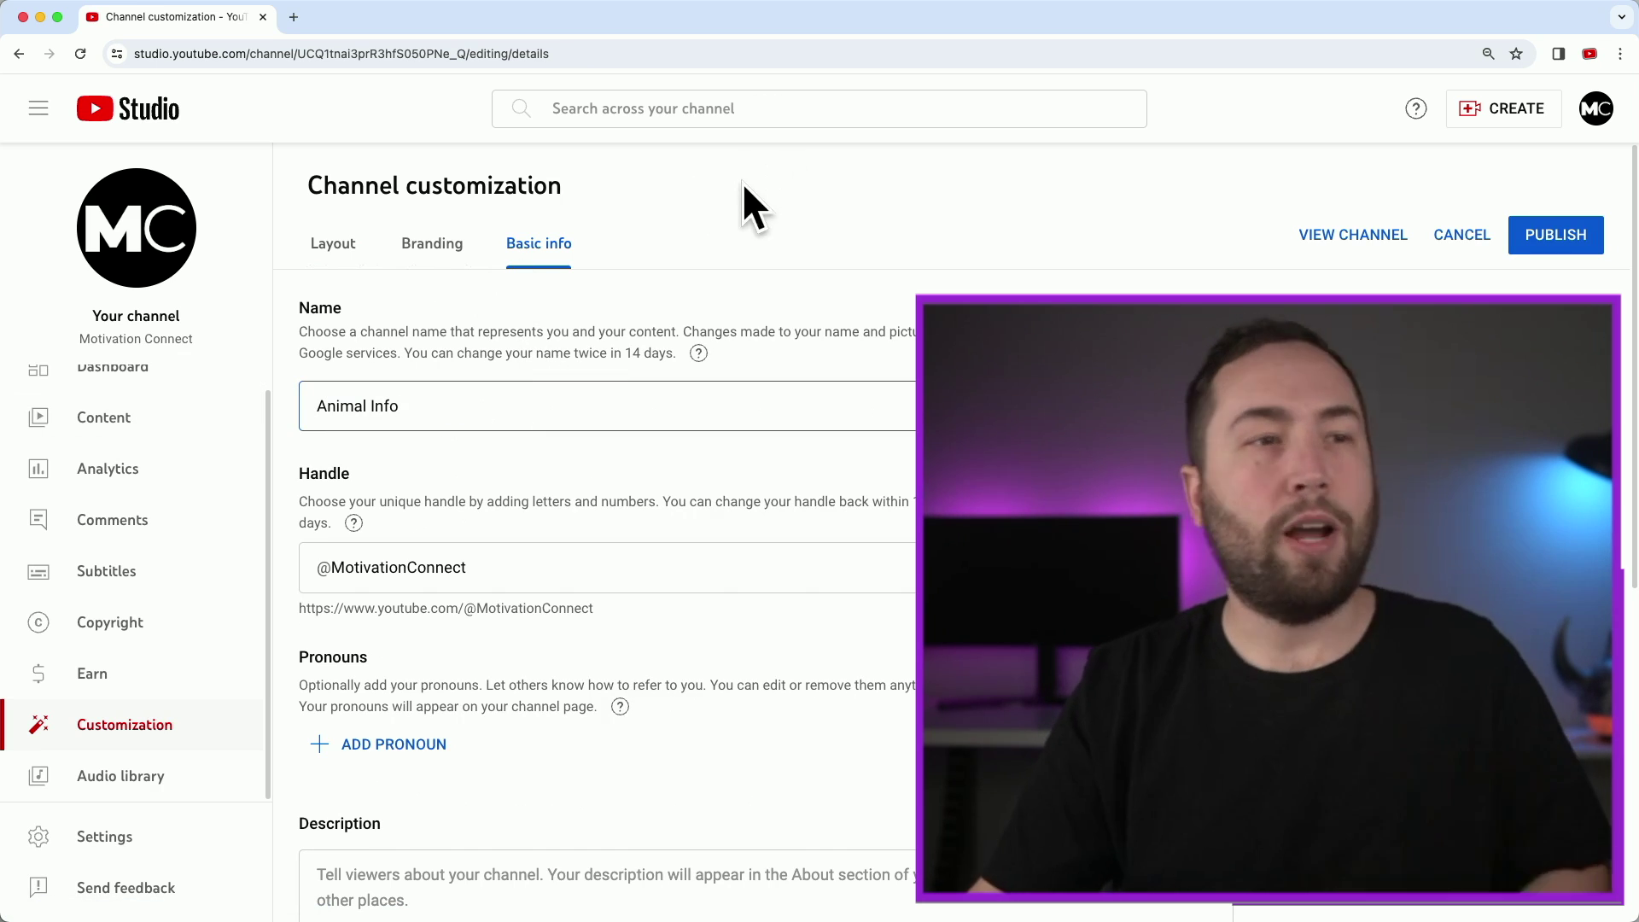
left_click(954, 250)
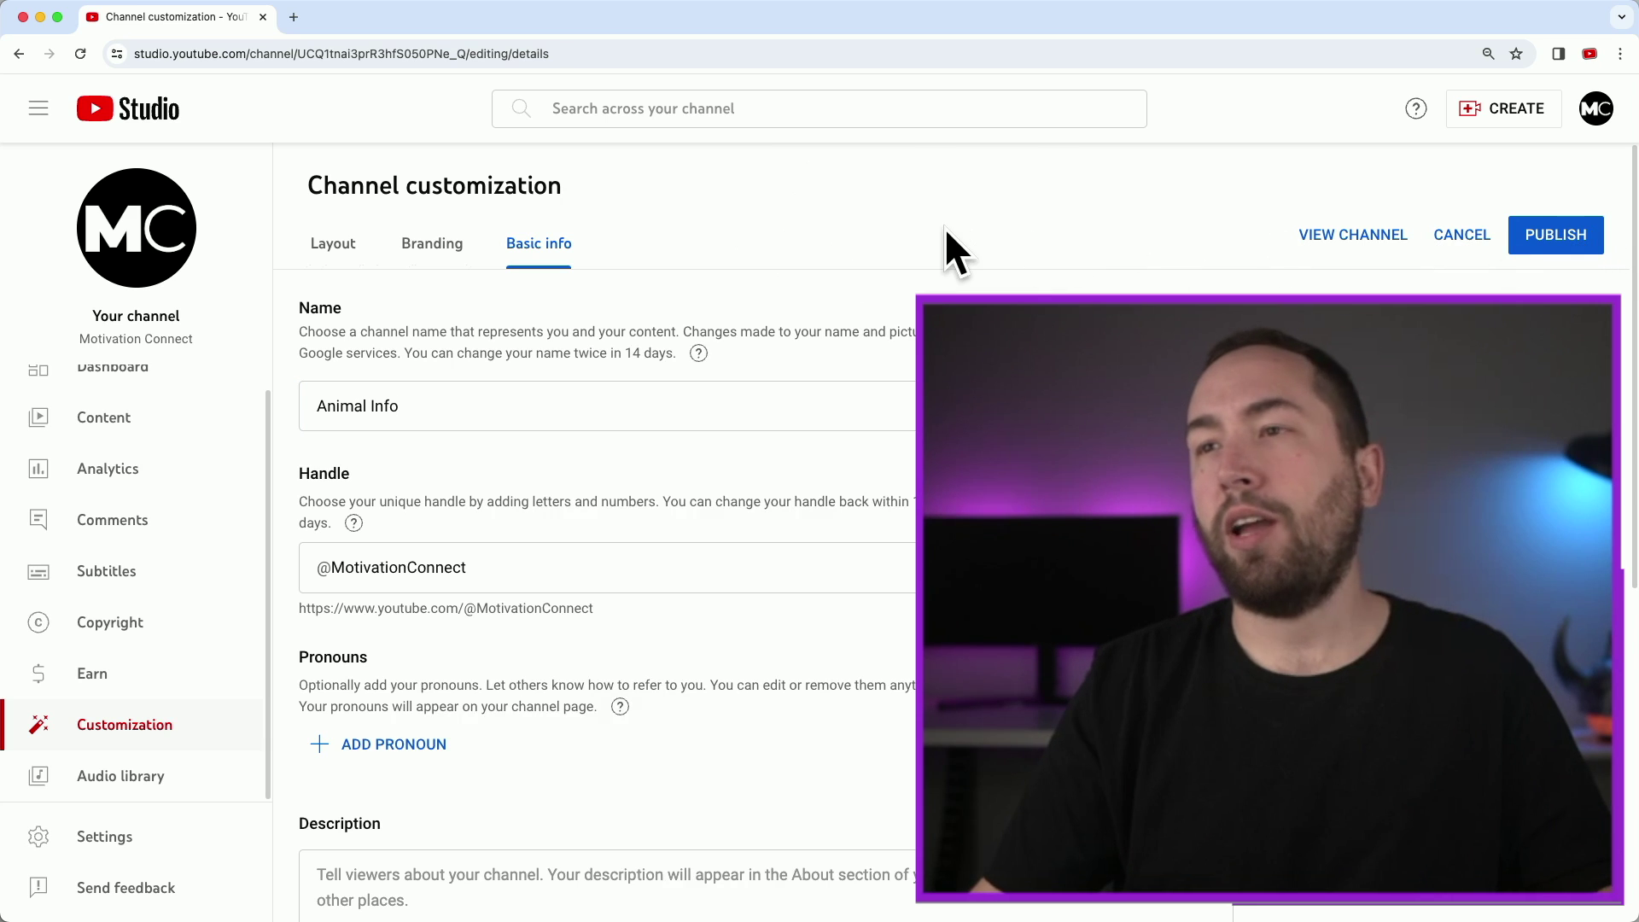
left_click(1511, 111)
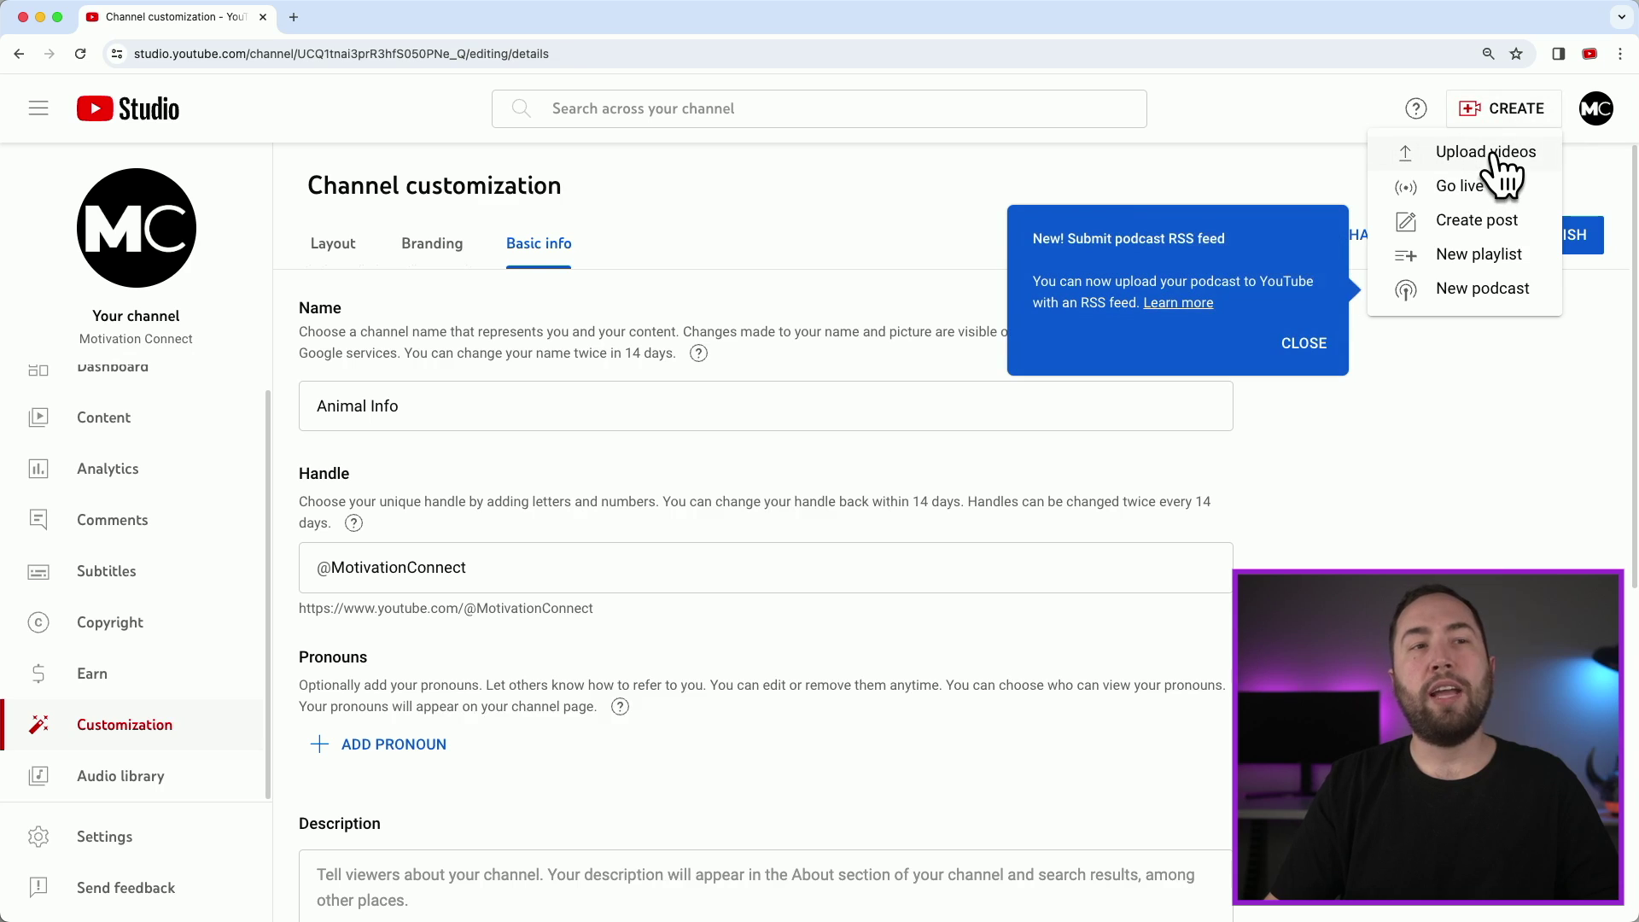
Step: Upload the exported invideo mp4 from the Downloads folder to YouTube Studio
left_click(1490, 154)
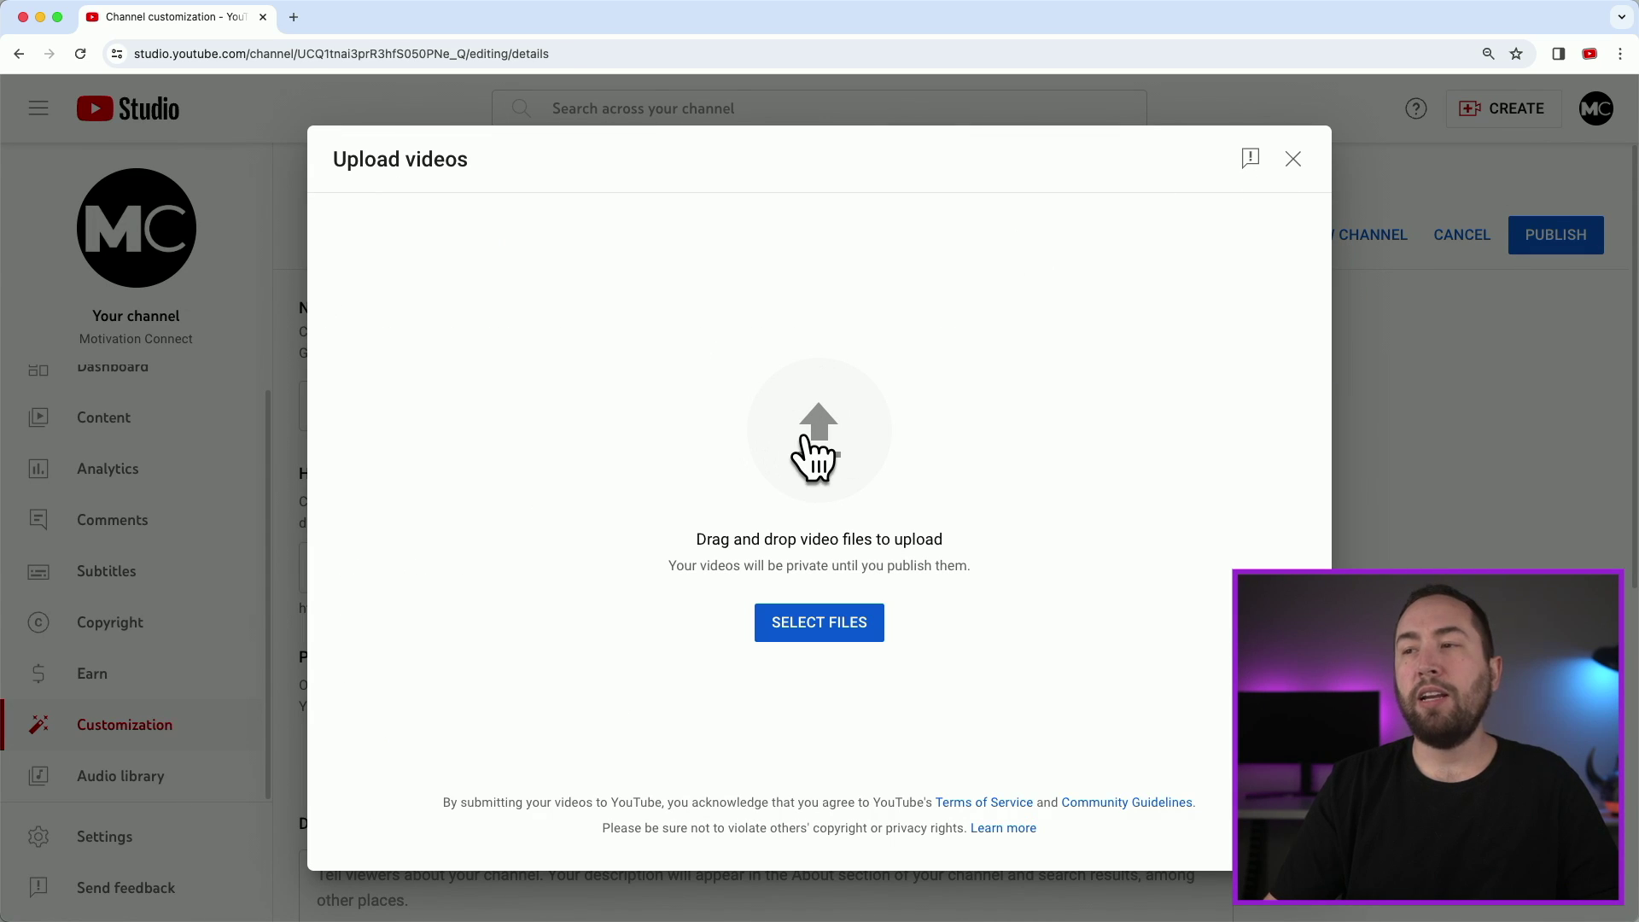
left_click(822, 623)
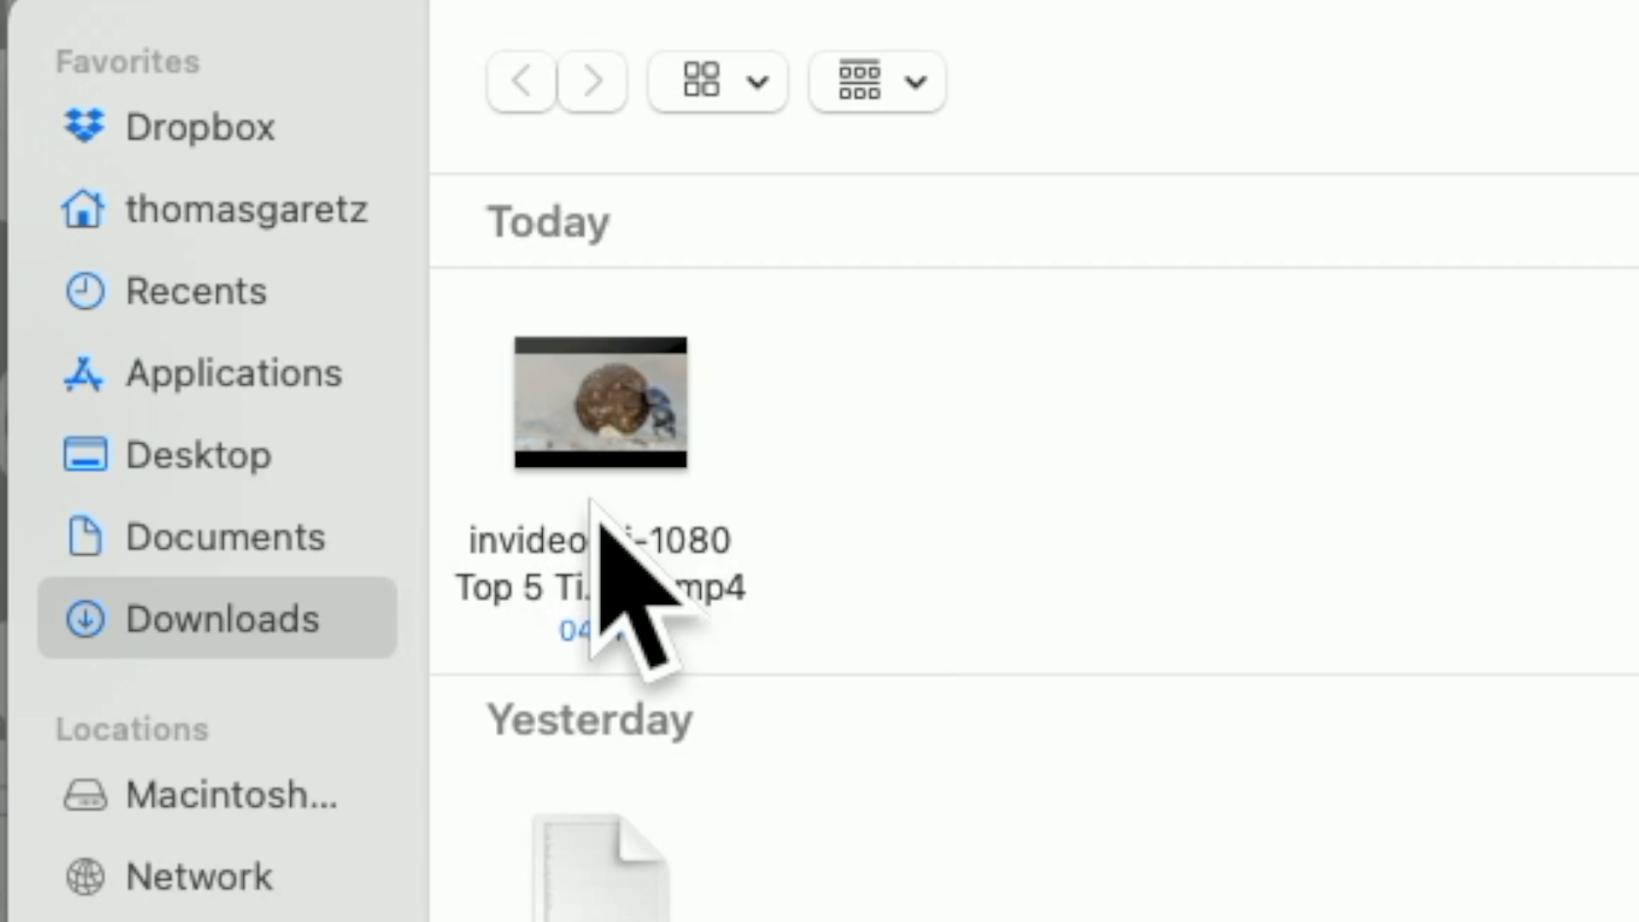
left_click(613, 585)
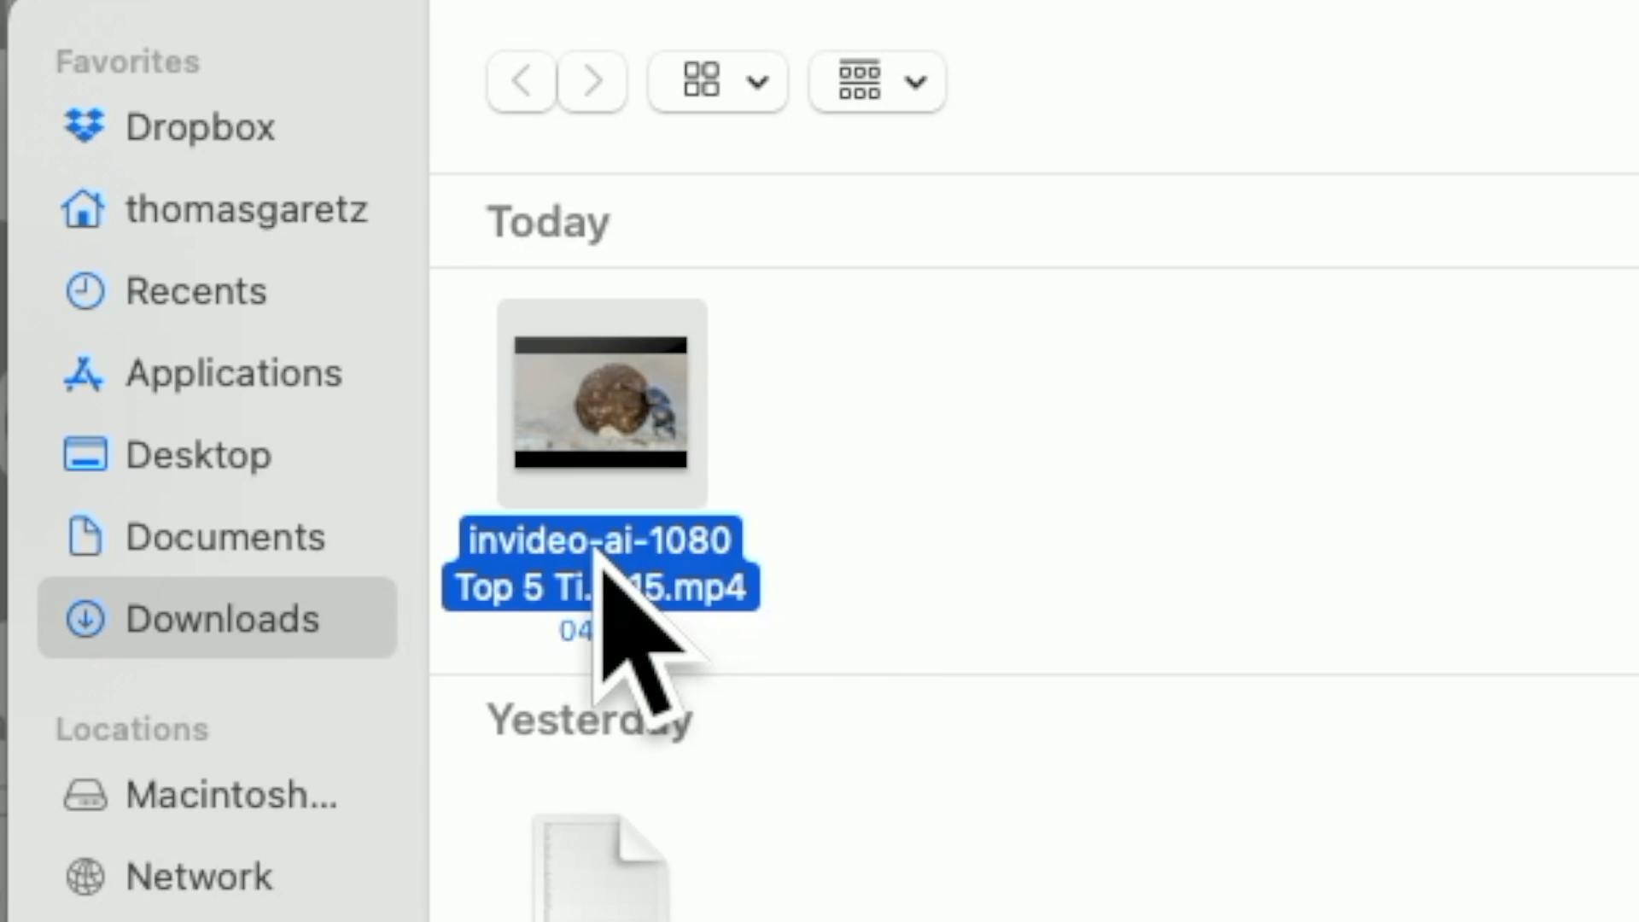
double_click(598, 581)
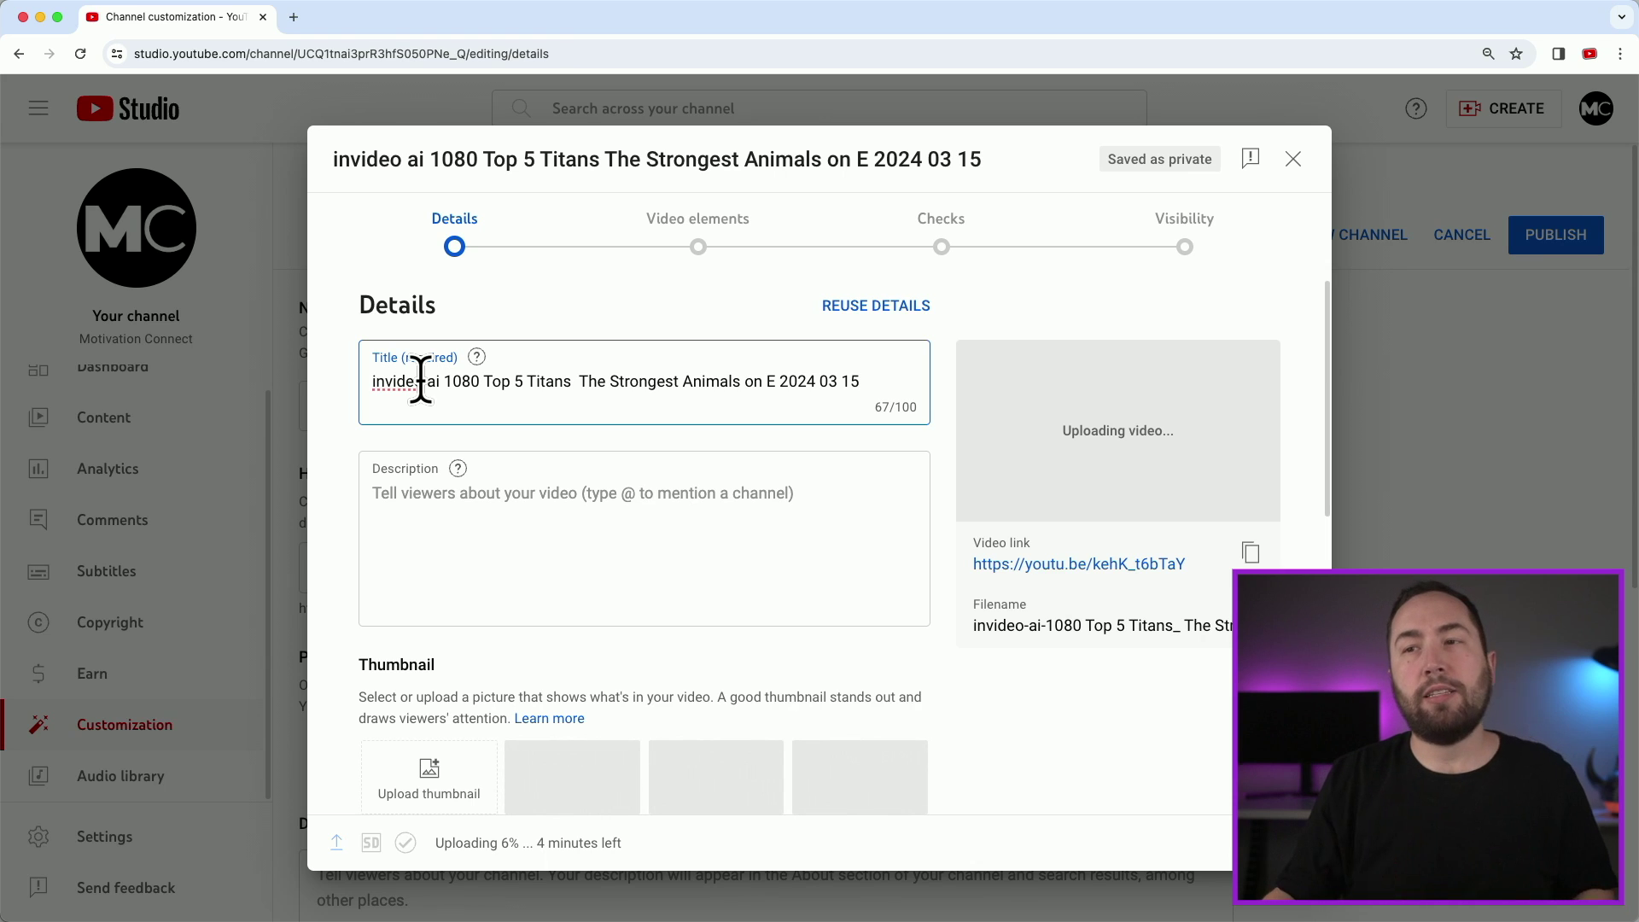
Step: Retitle the upload '5 Strongest Animals in The World', dropping the '(YOU WONT BELIEVE IT)' suffix
triple_click(480, 381)
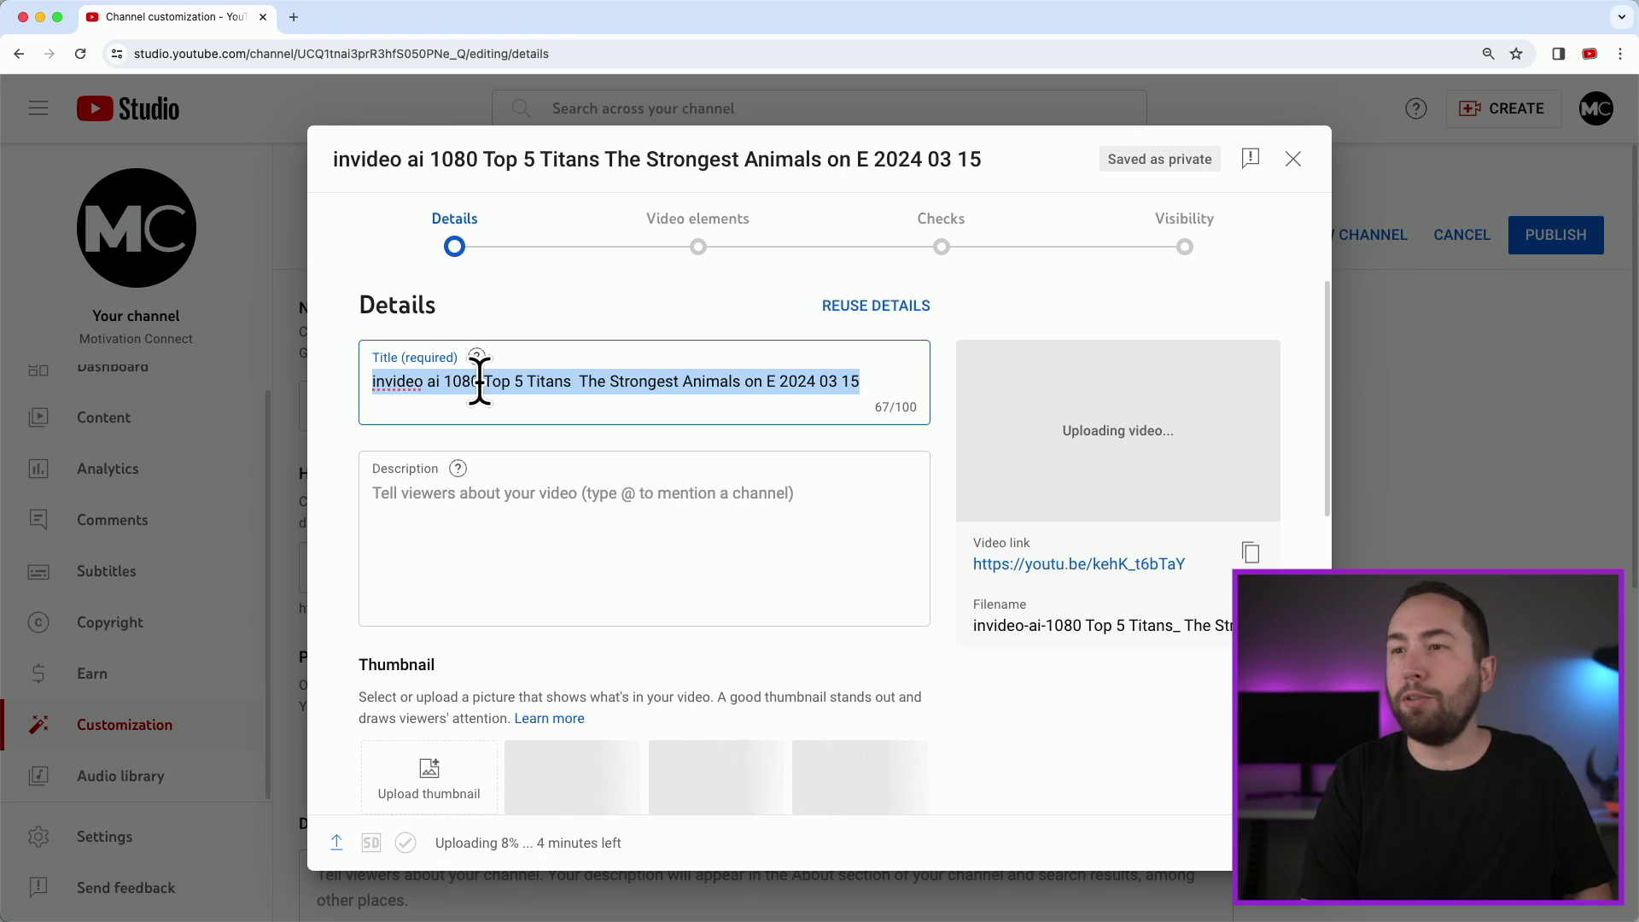
type("5 Strongest An")
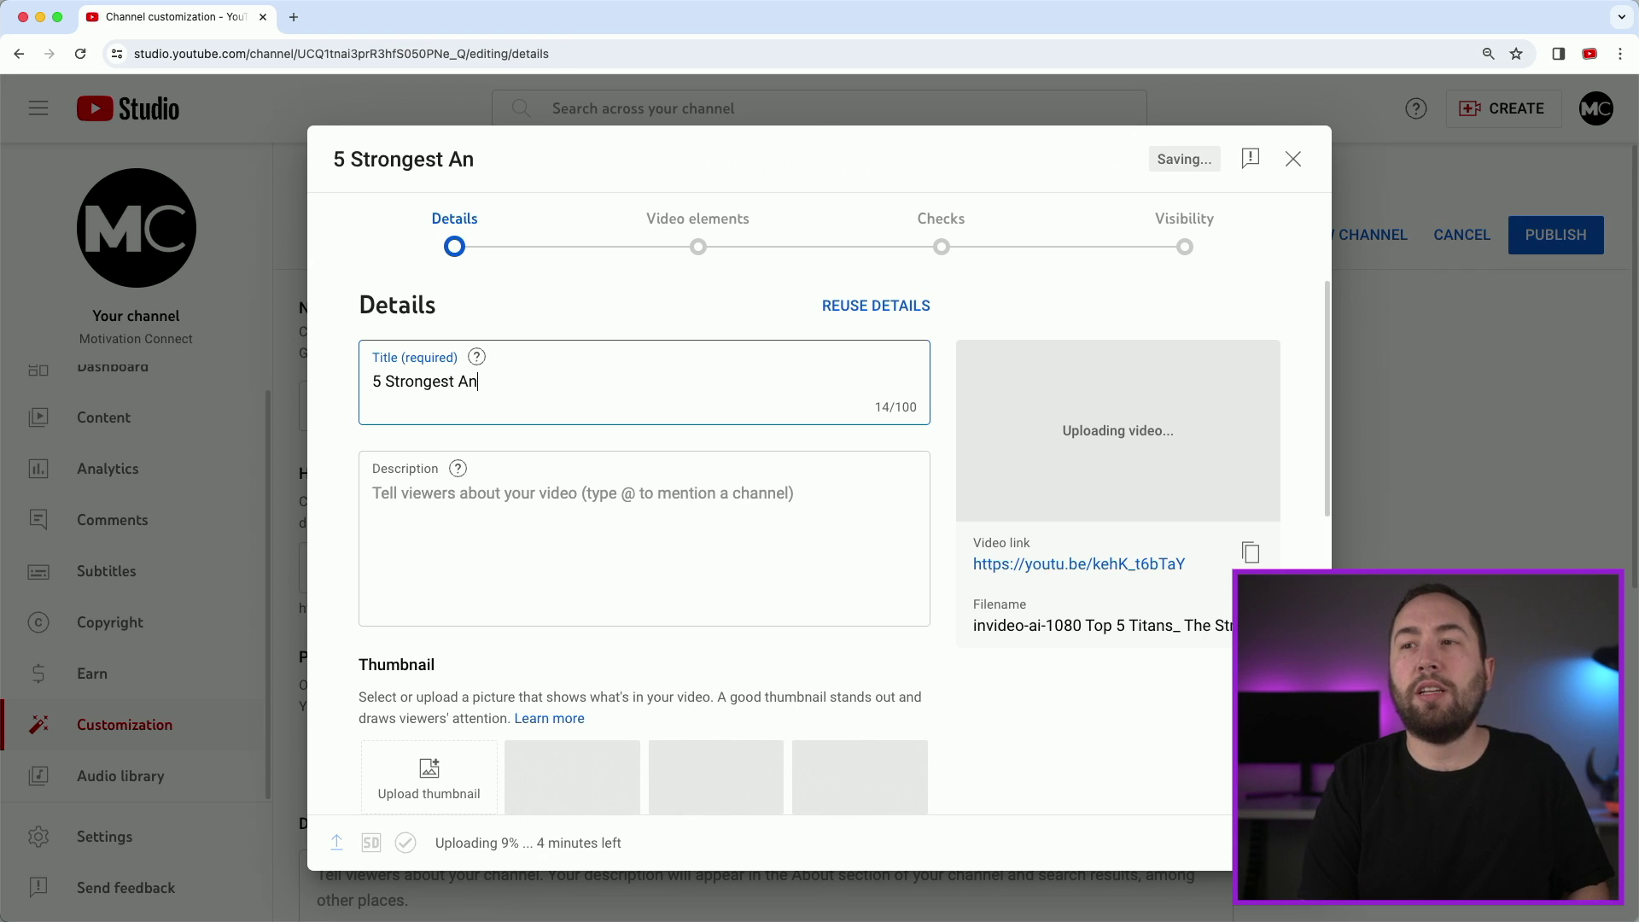
type("imals in The World")
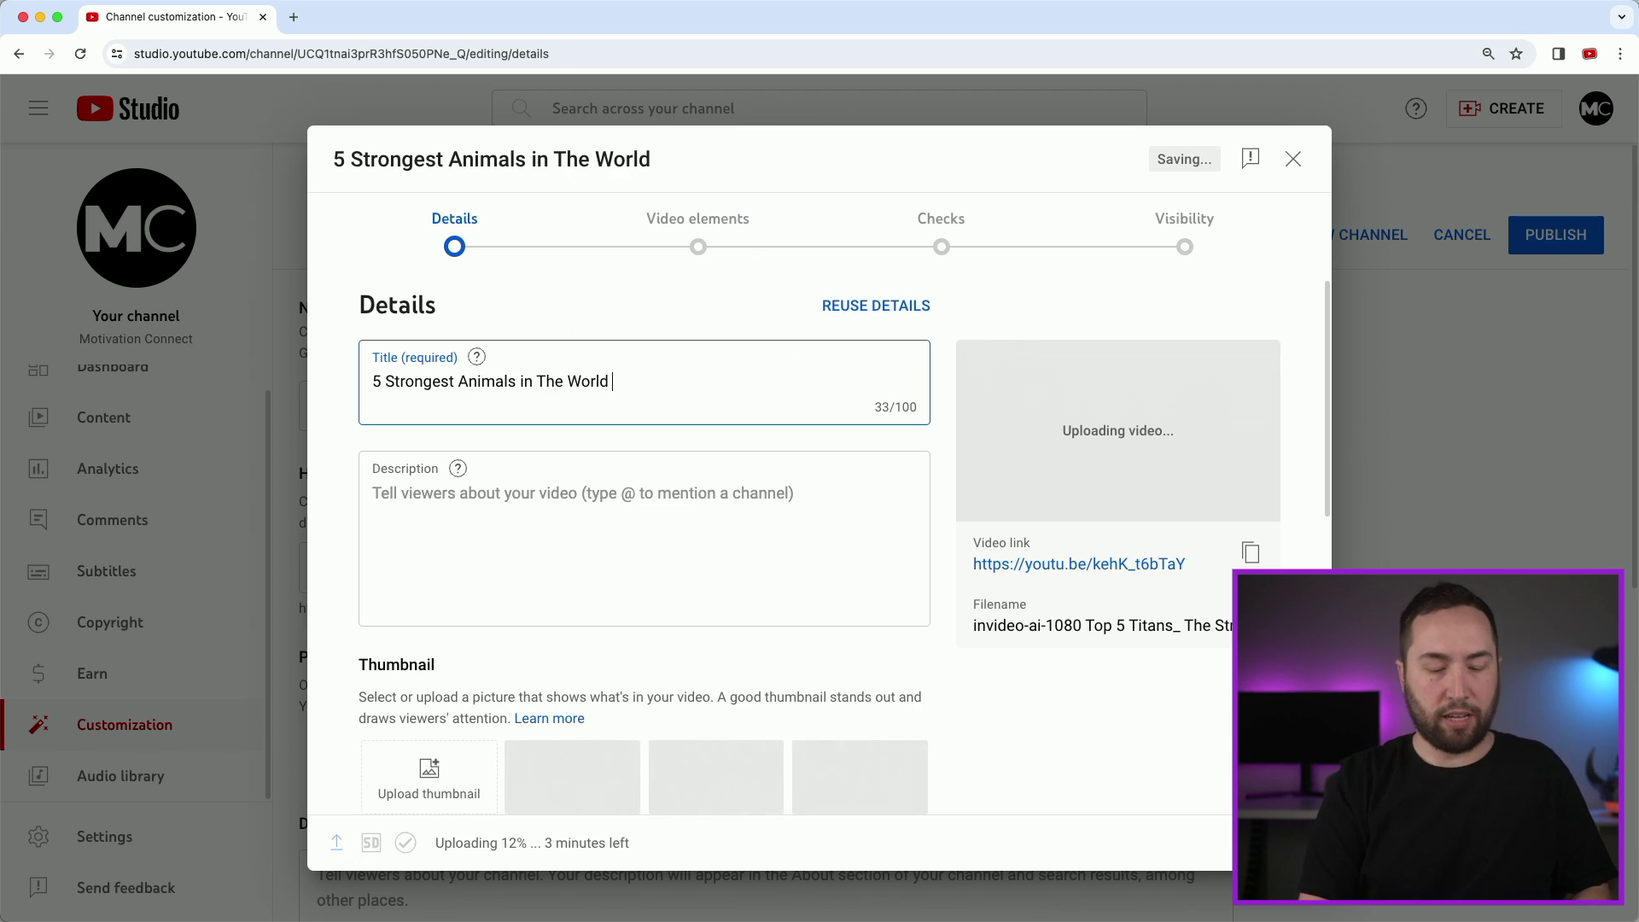
type(" (YOU WONT BELIEVE IT)")
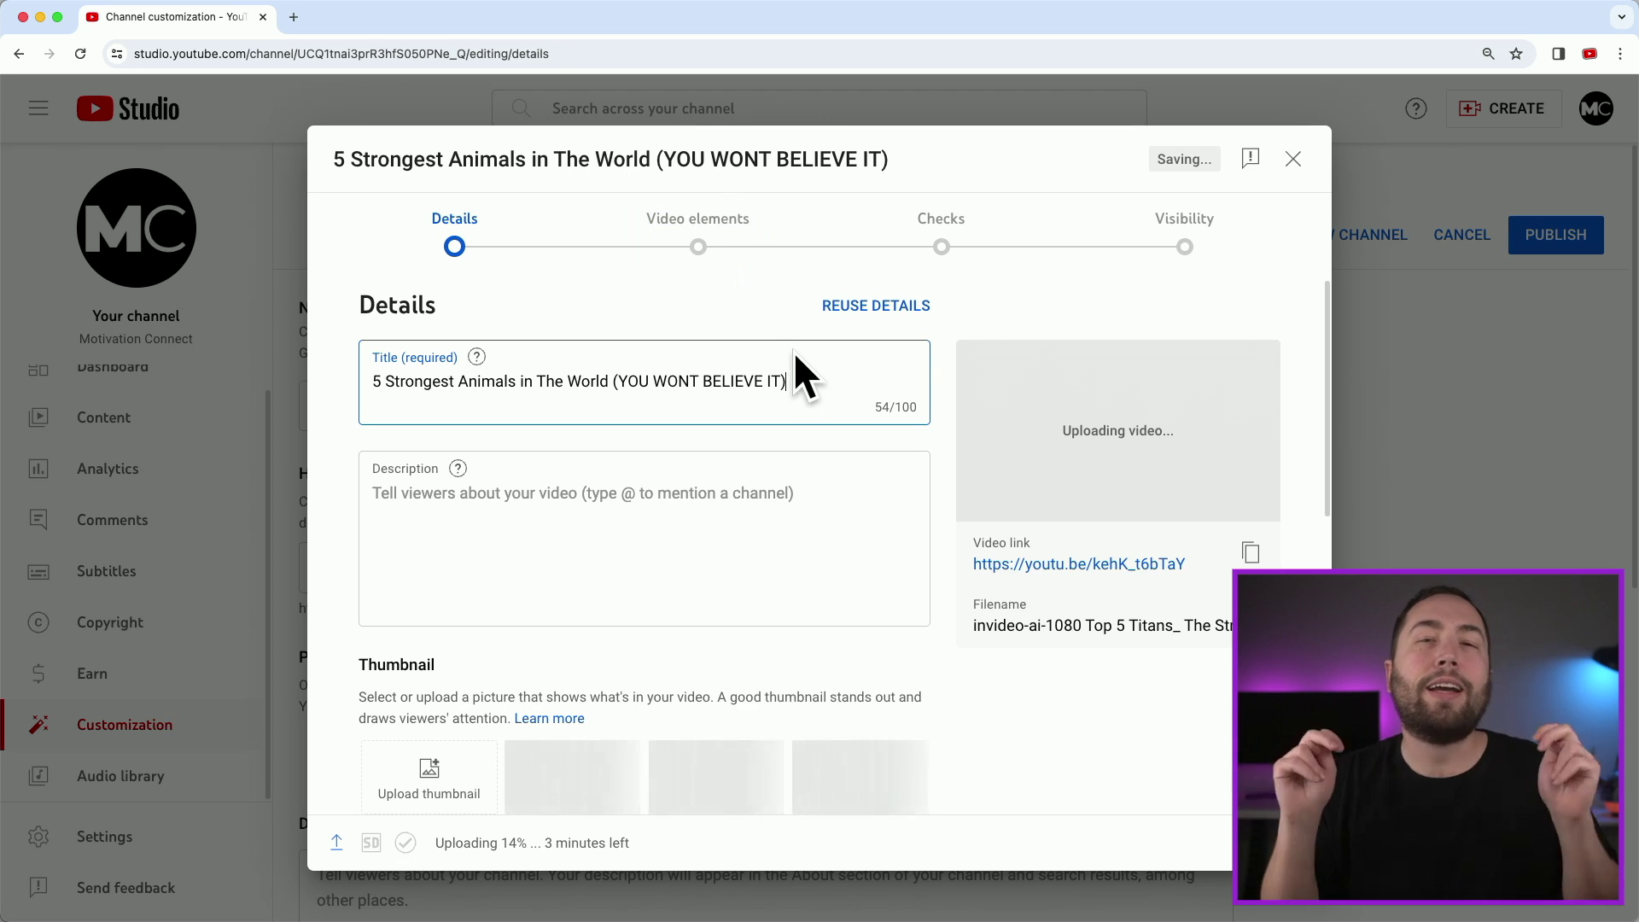
left_click_drag(791, 381, 677, 381)
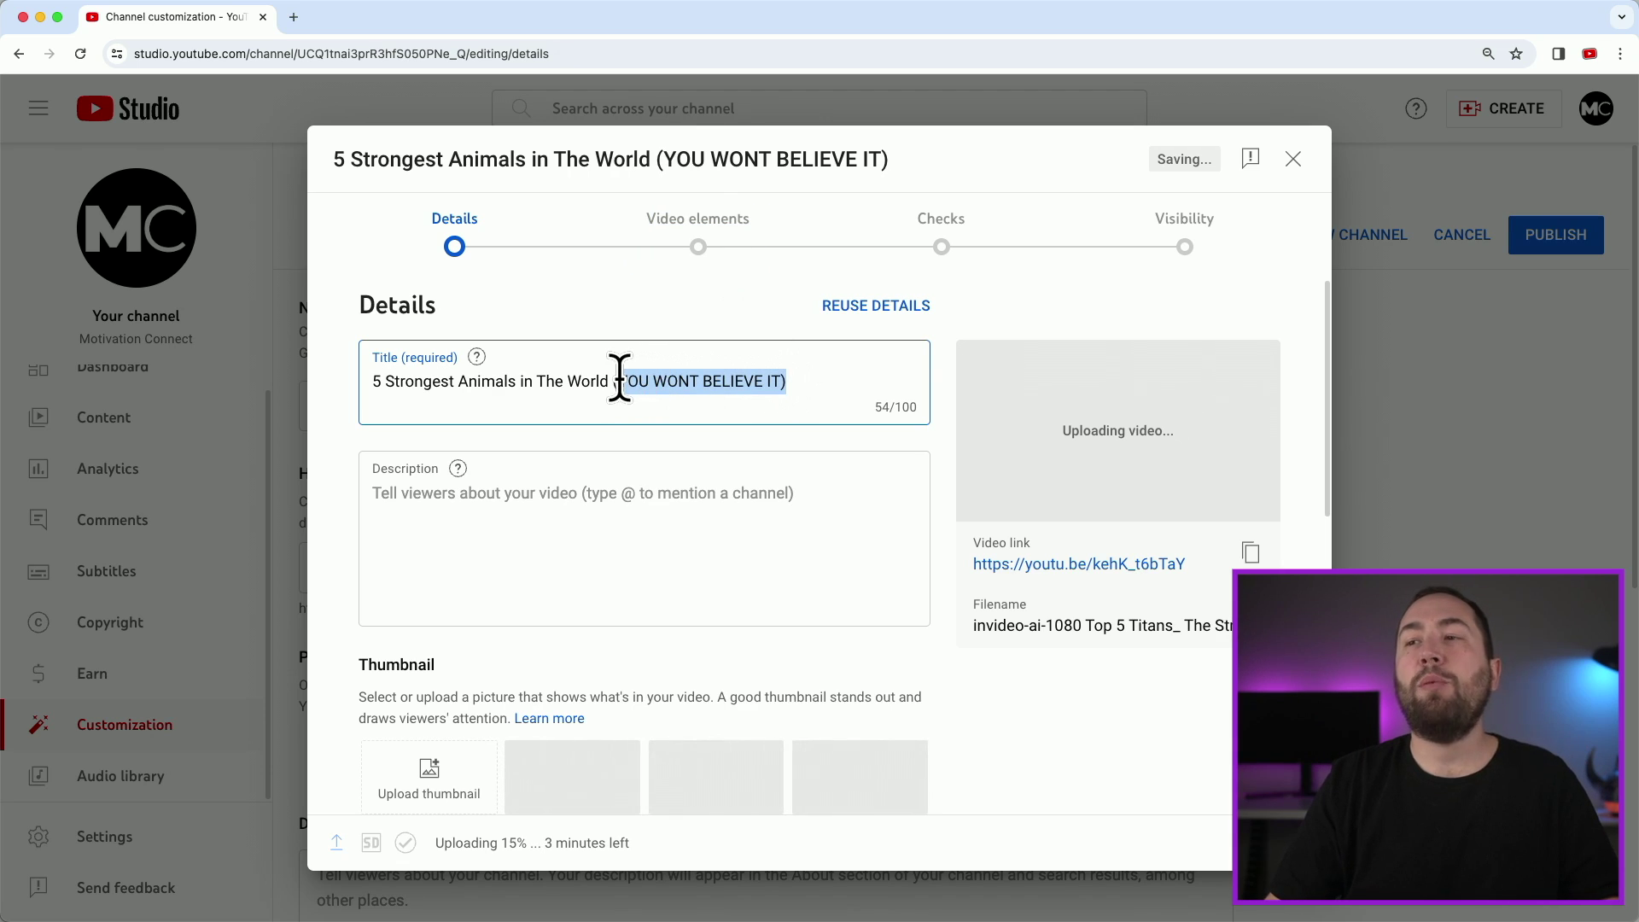
key("BackSpace")
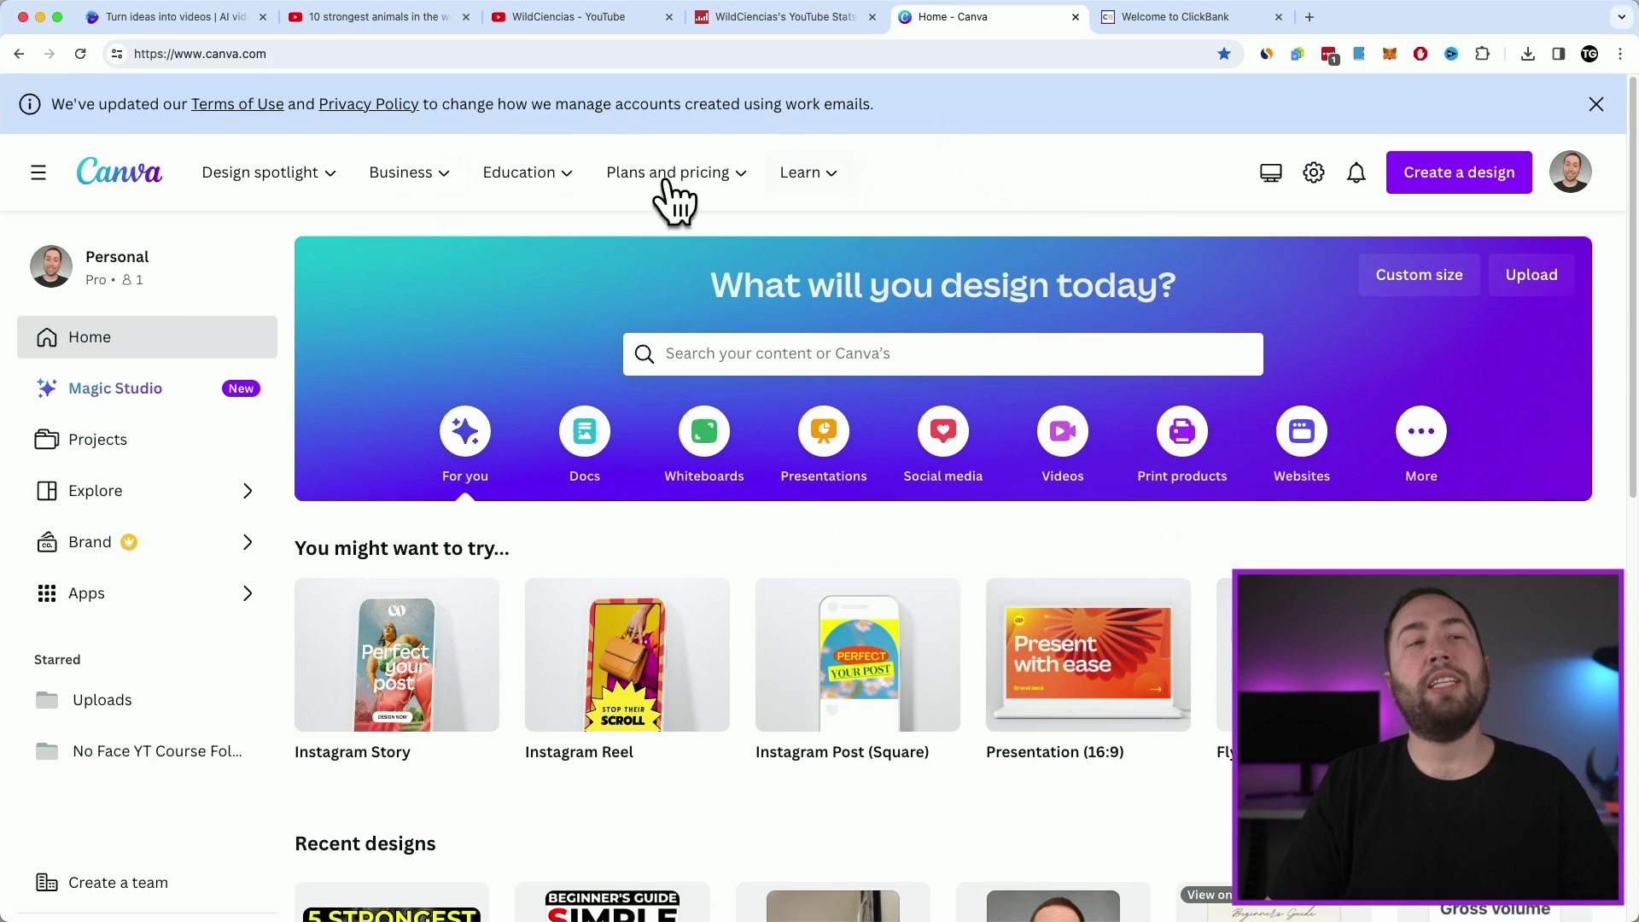
Step: Create a blank custom-size Canva design of 1920 × 1080 px
left_click(1440, 200)
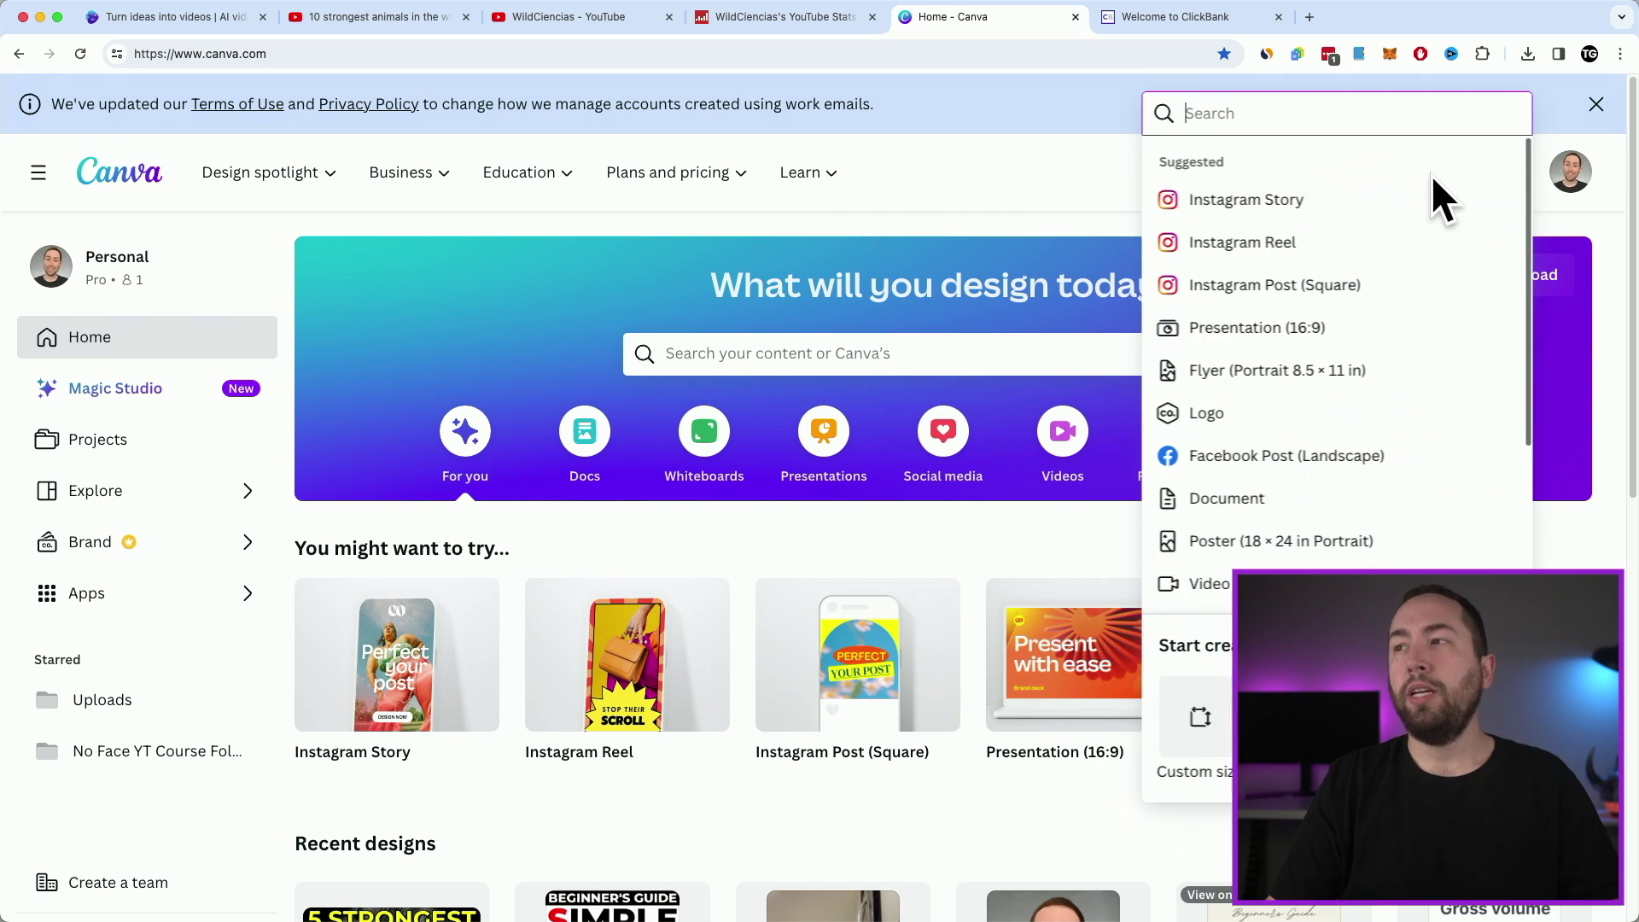
left_click(1199, 743)
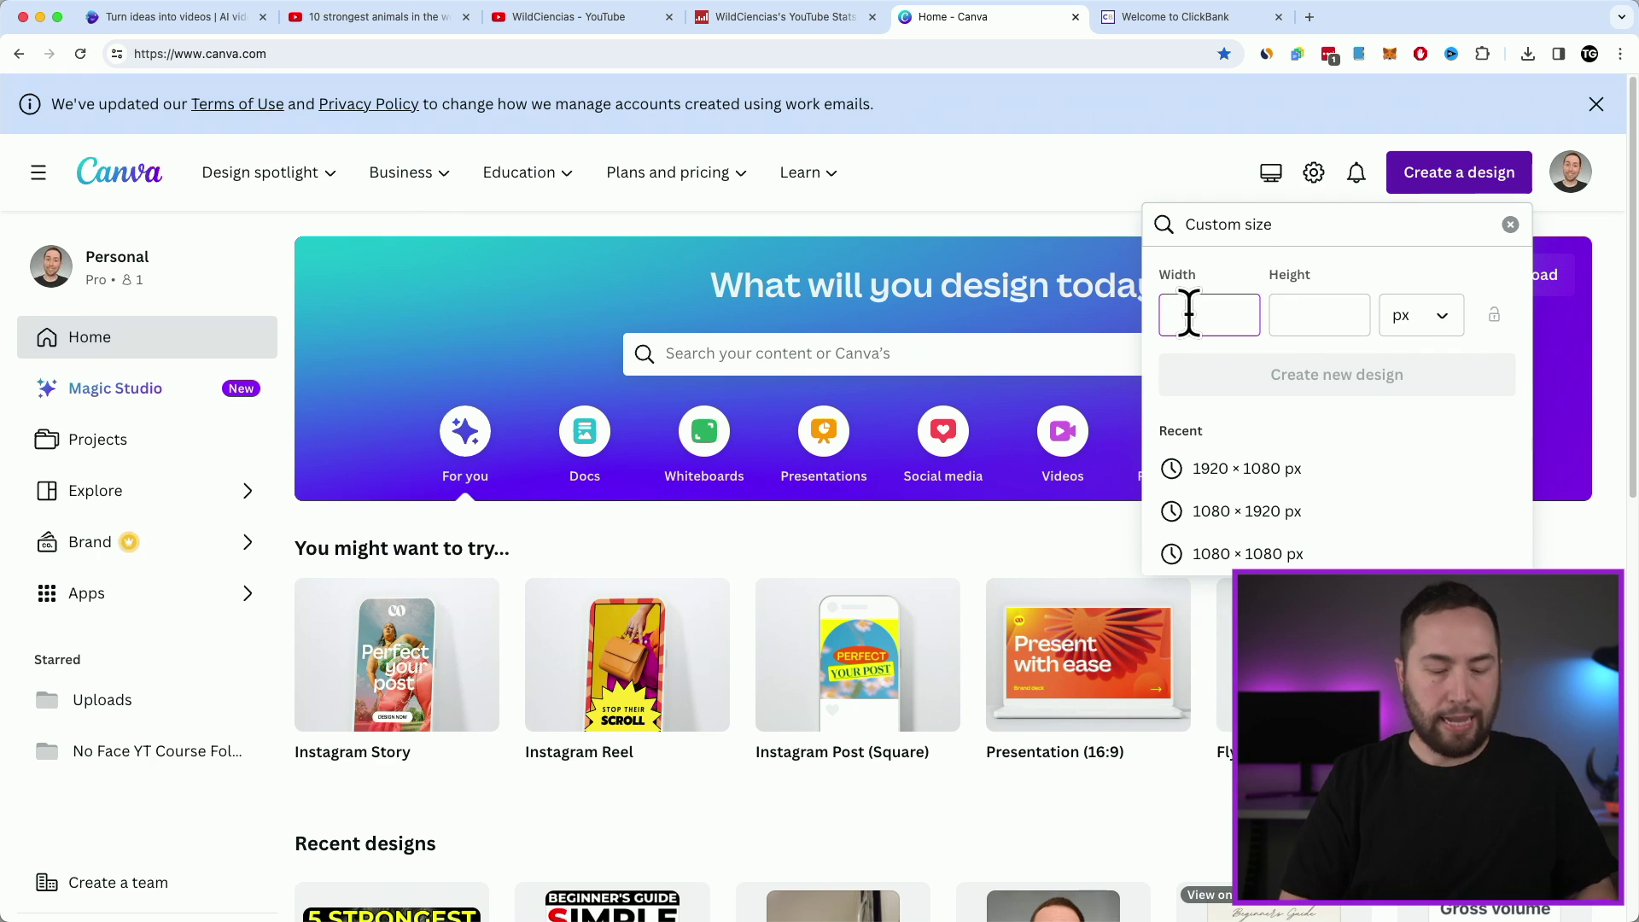
type("1080")
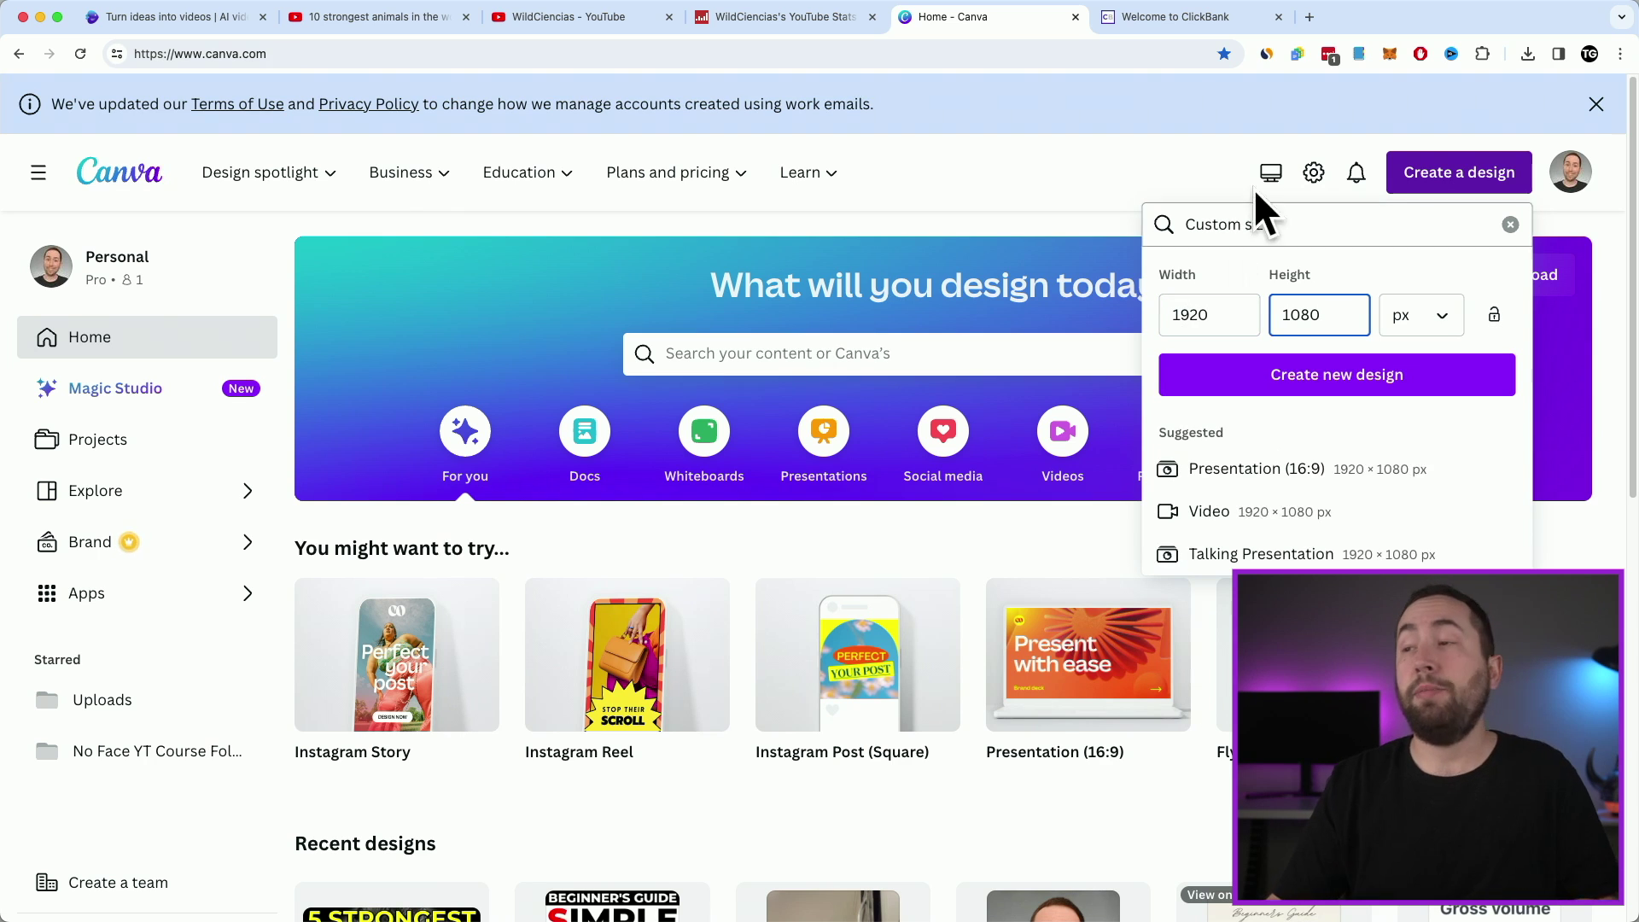
left_click(1291, 376)
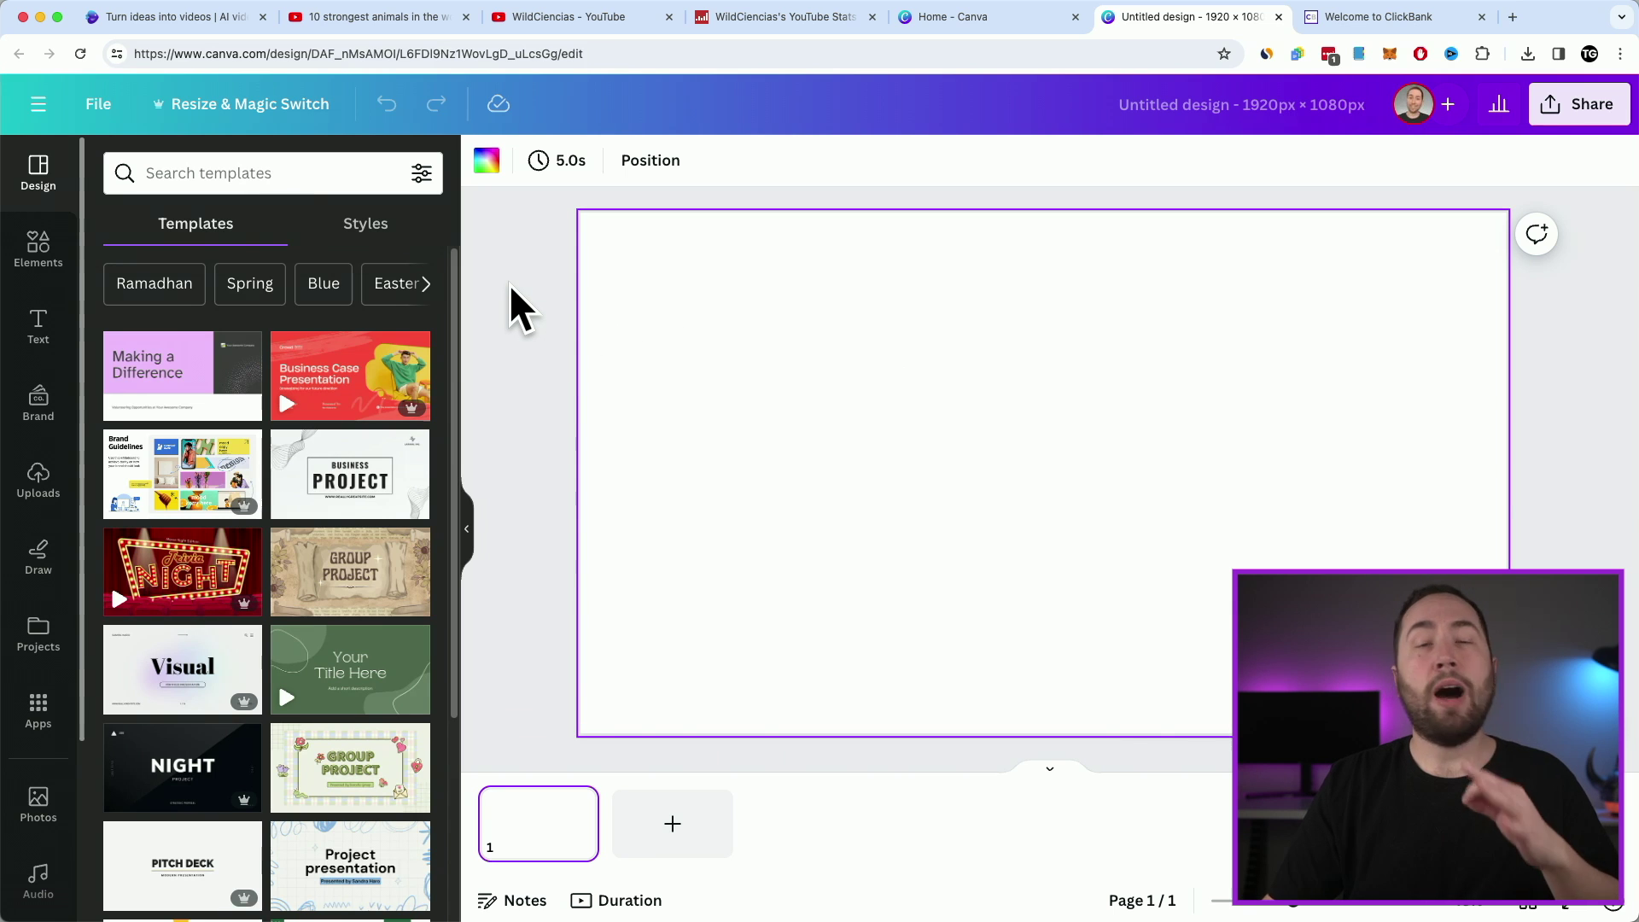
left_click(367, 20)
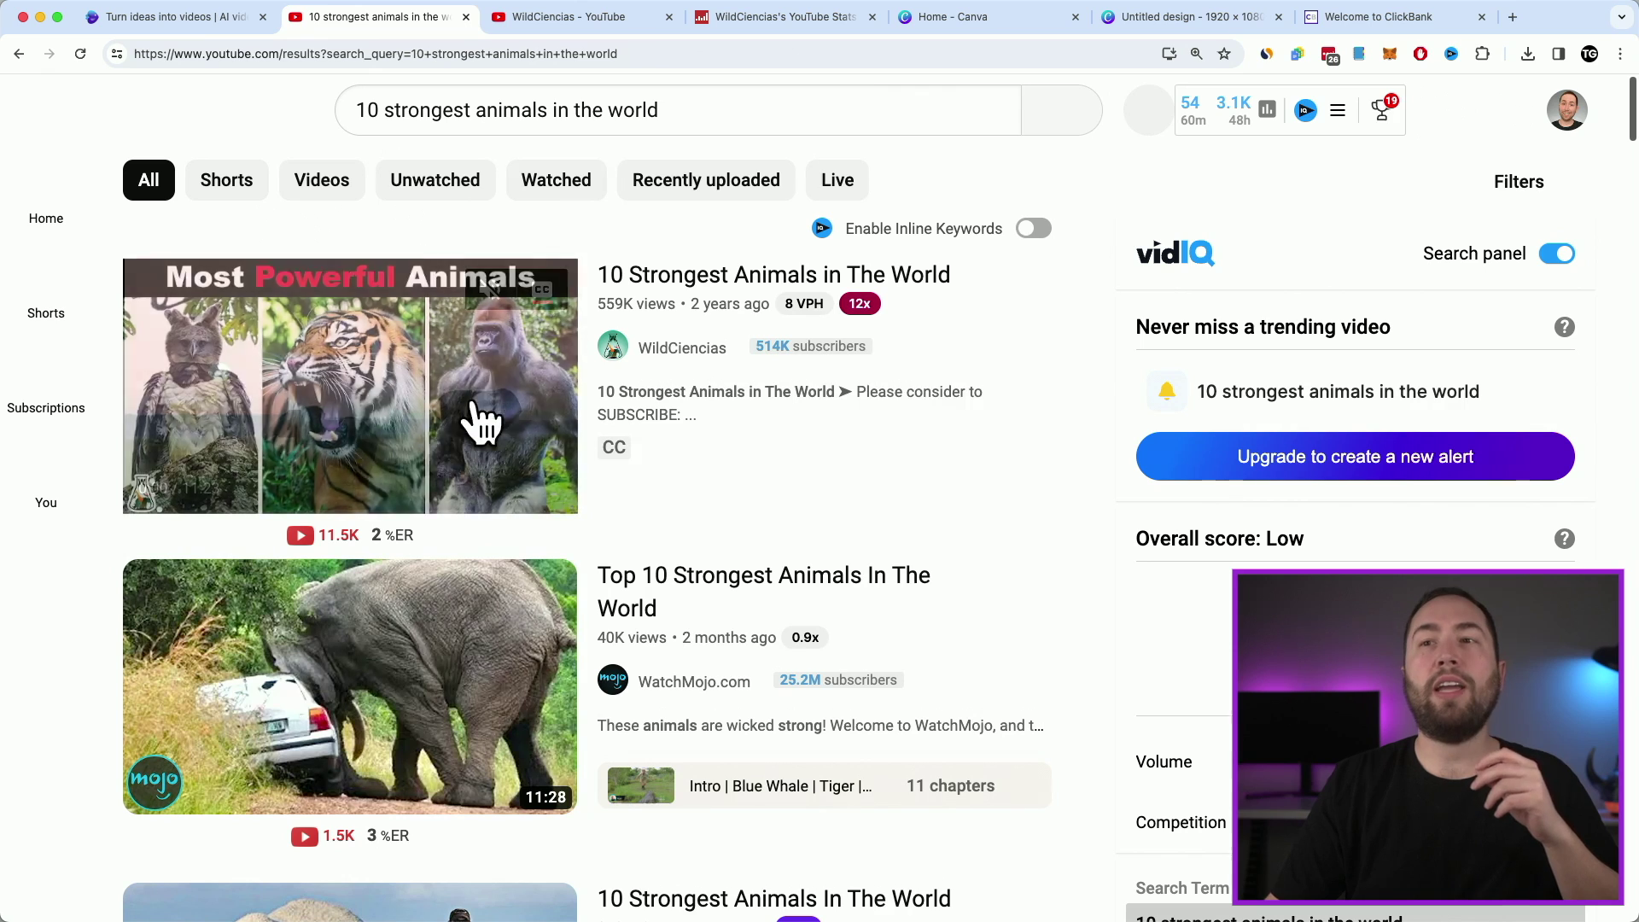
mouse_move(475, 421)
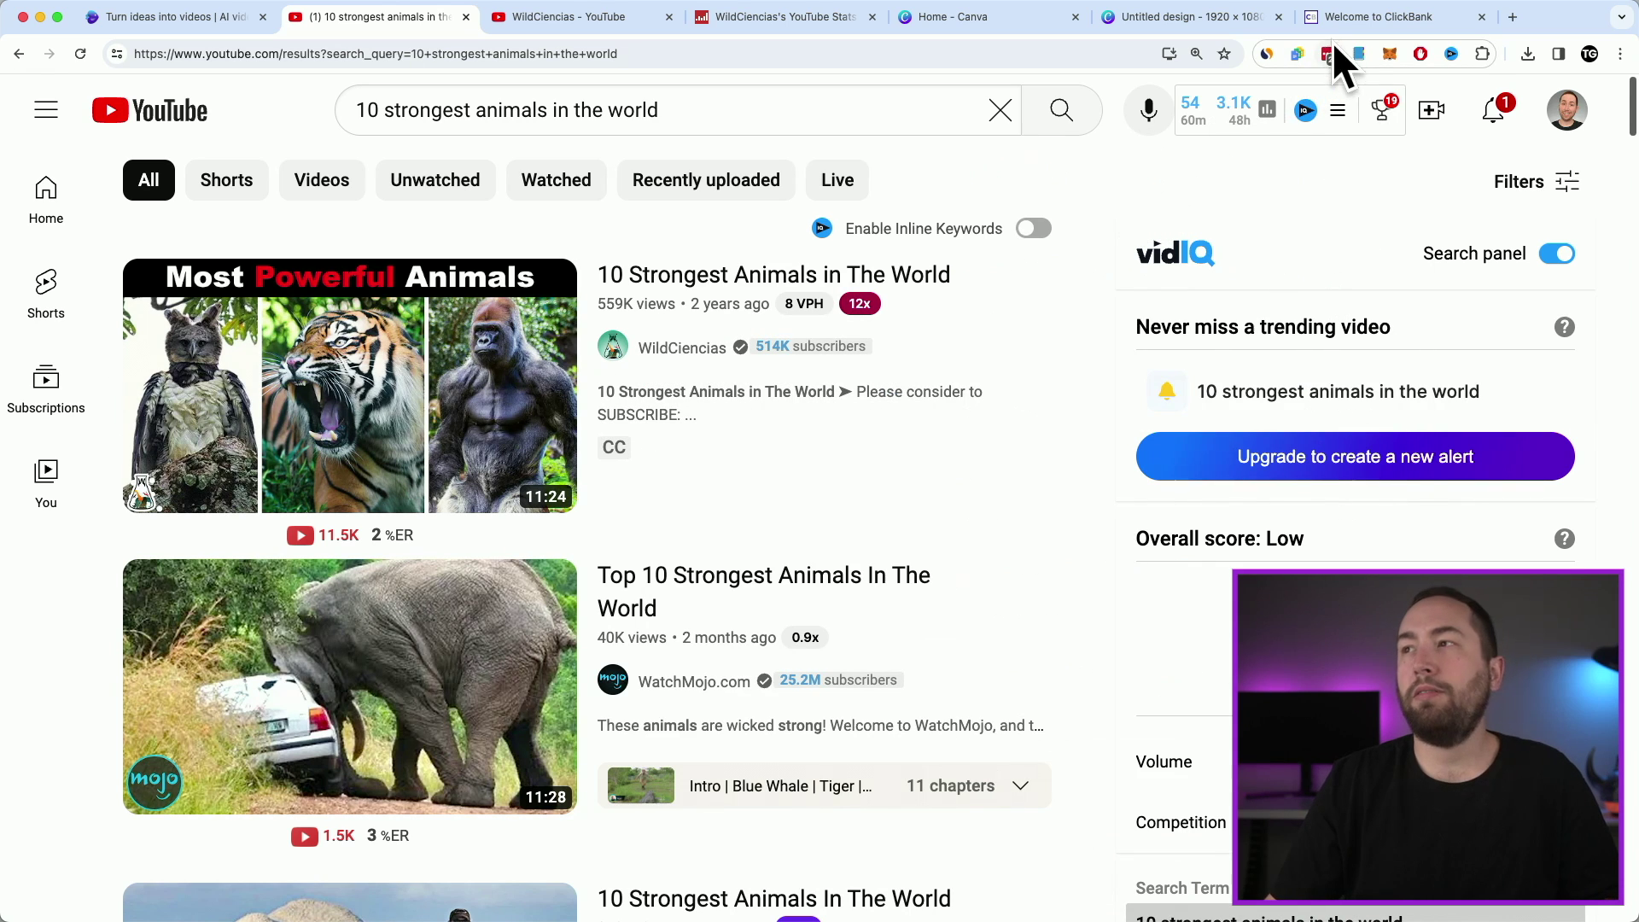
left_click(1208, 19)
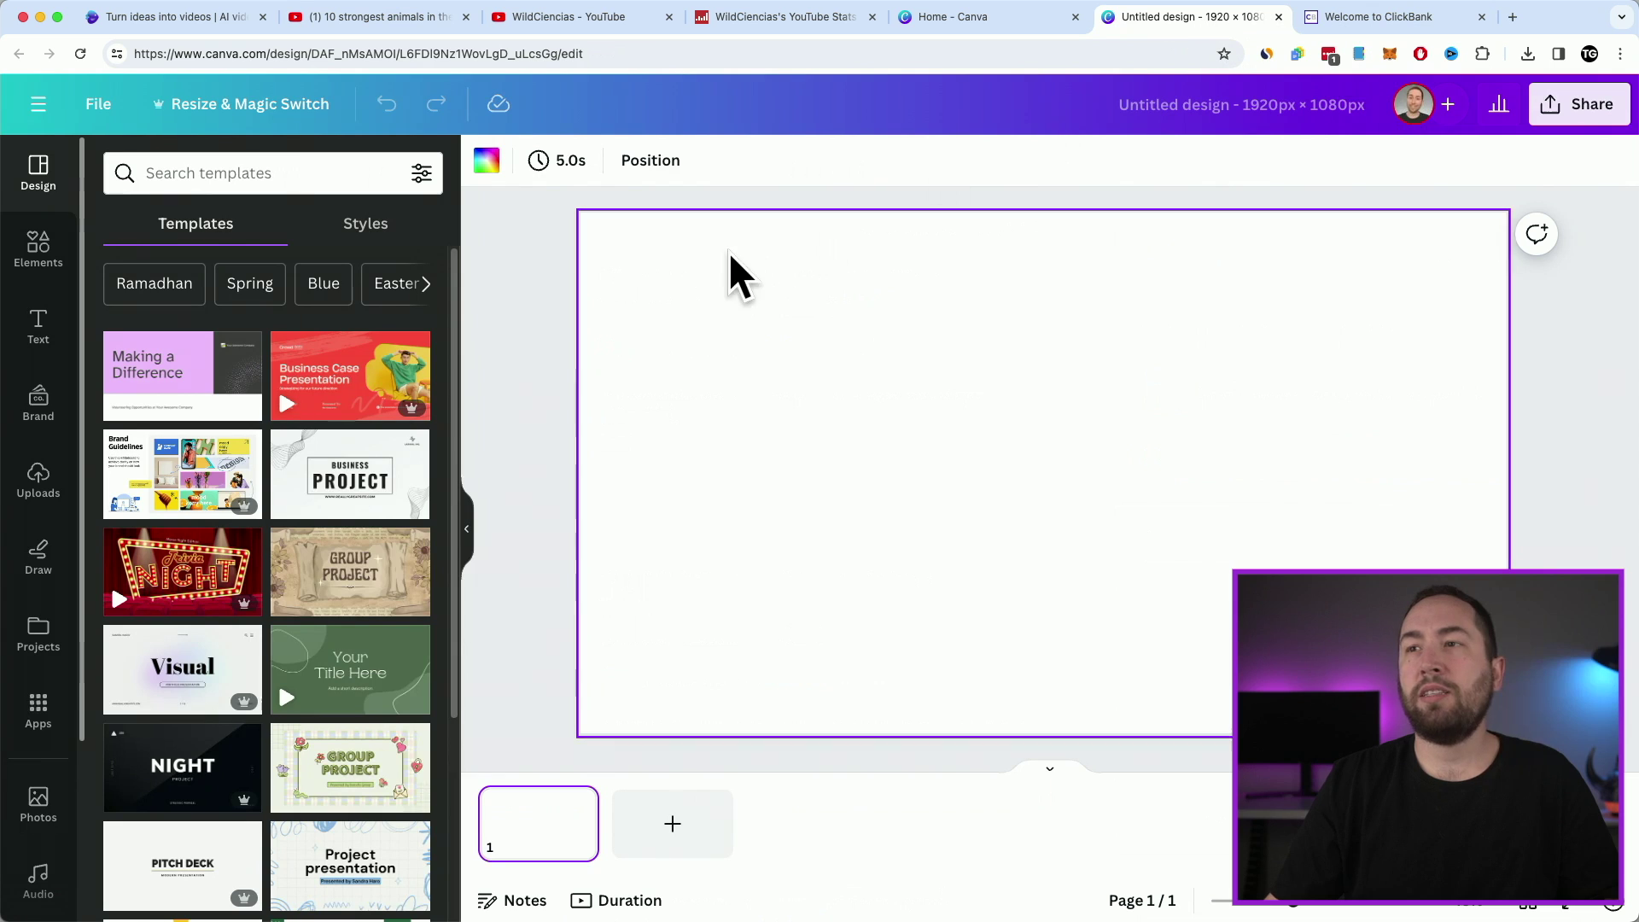
Step: Add a rectangle from Elements, stretch it across the top of the design, and colour it black
left_click(38, 249)
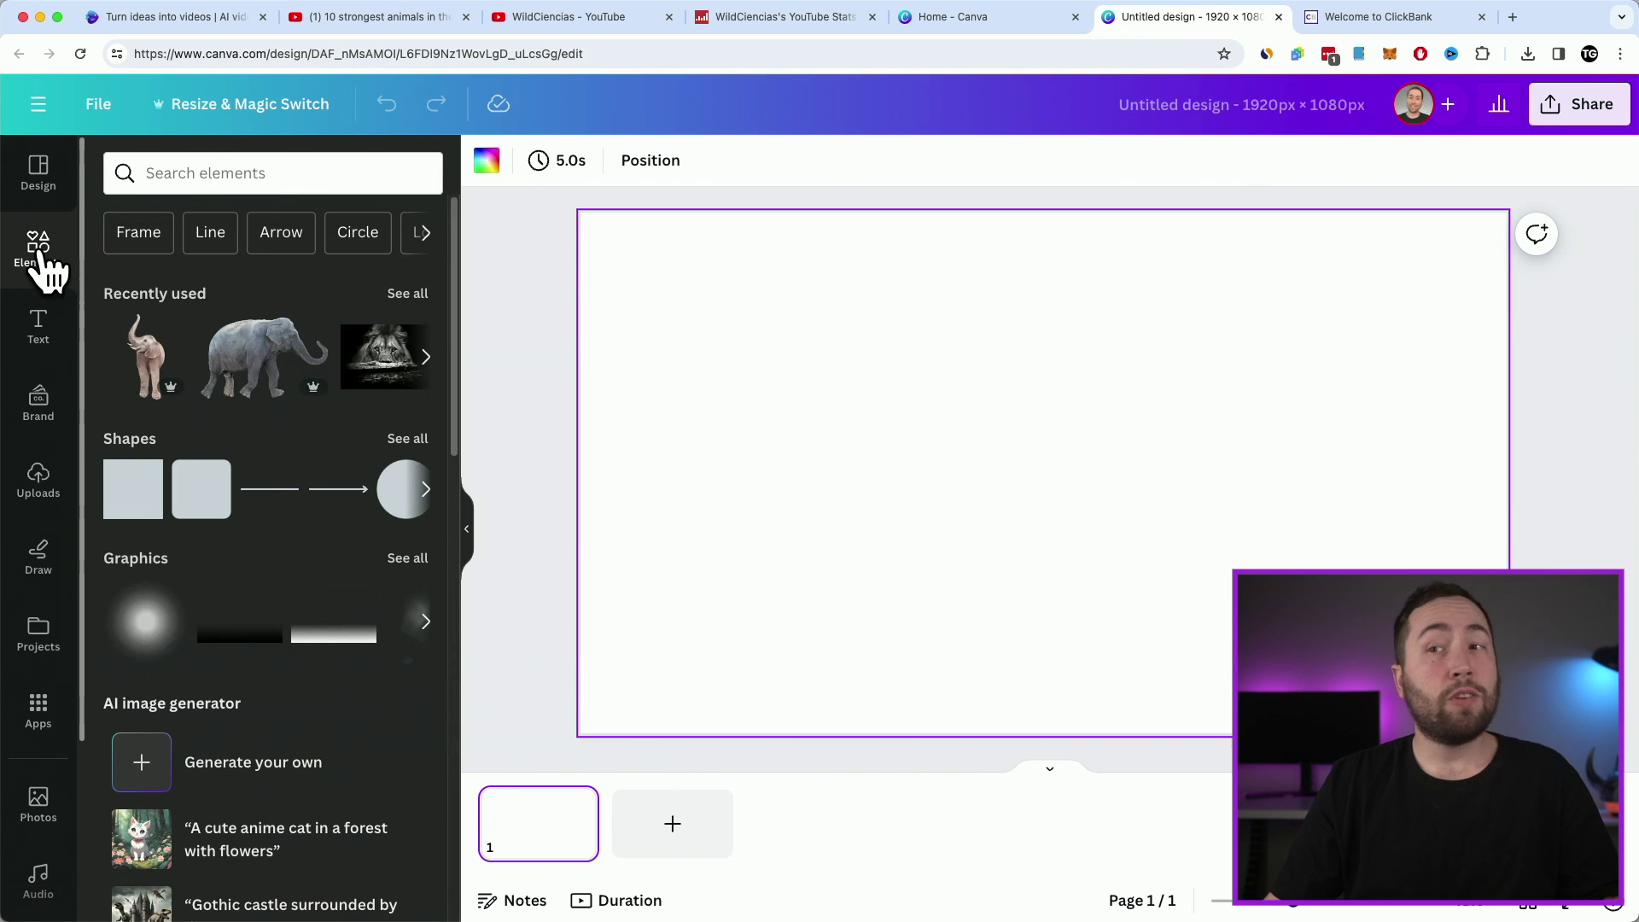
left_click(212, 175)
type("square")
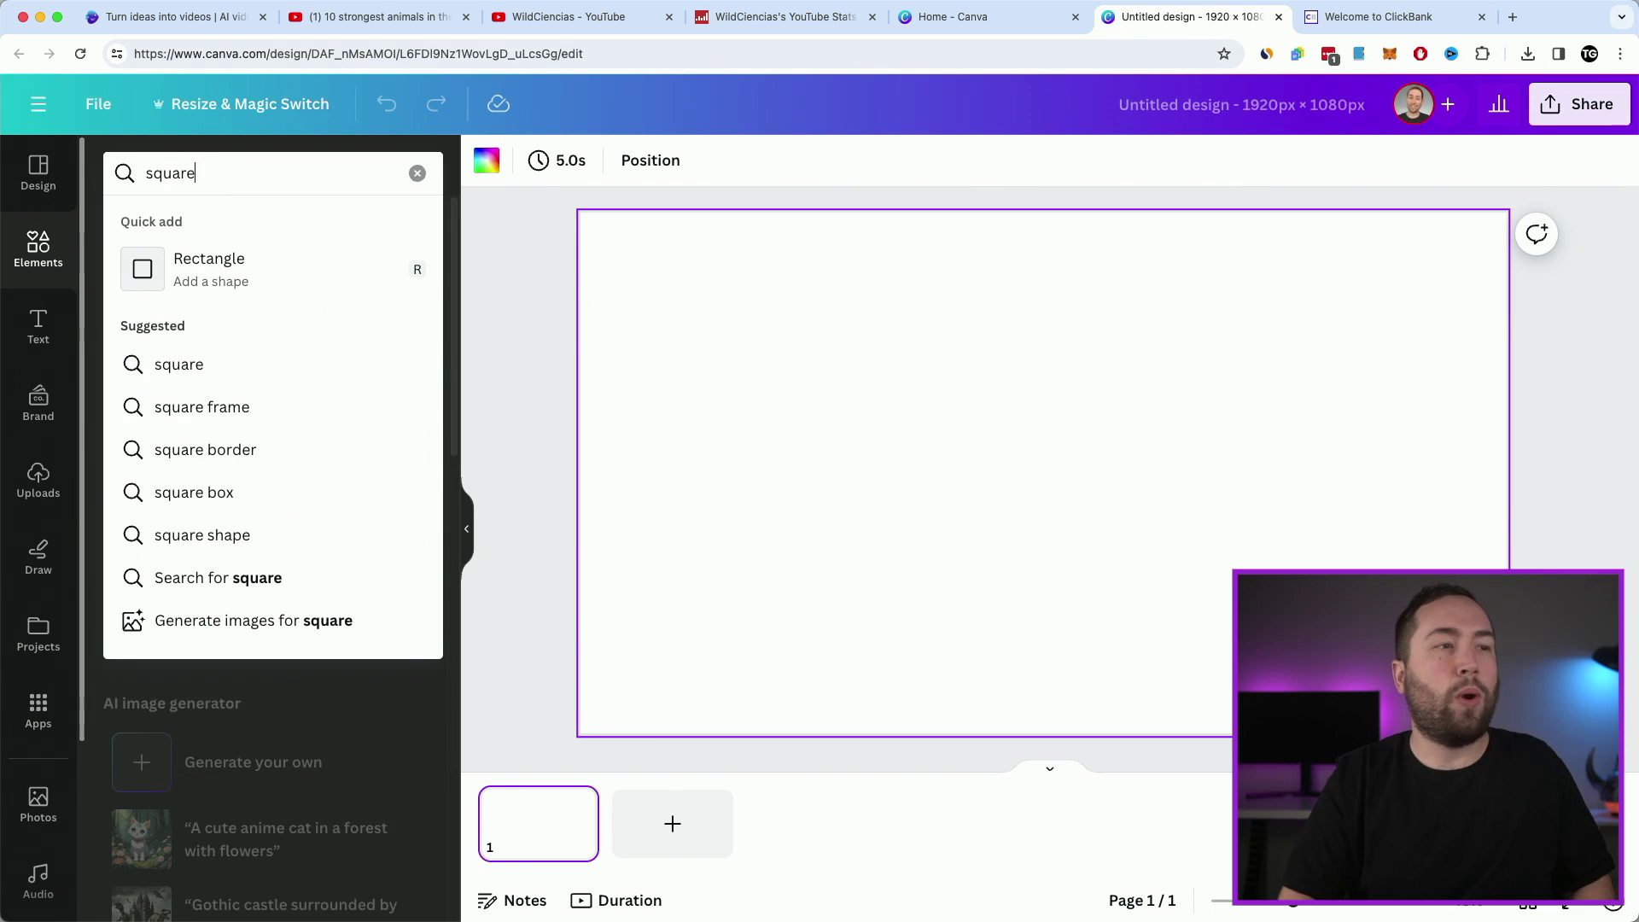
left_click(152, 273)
left_click(1127, 469)
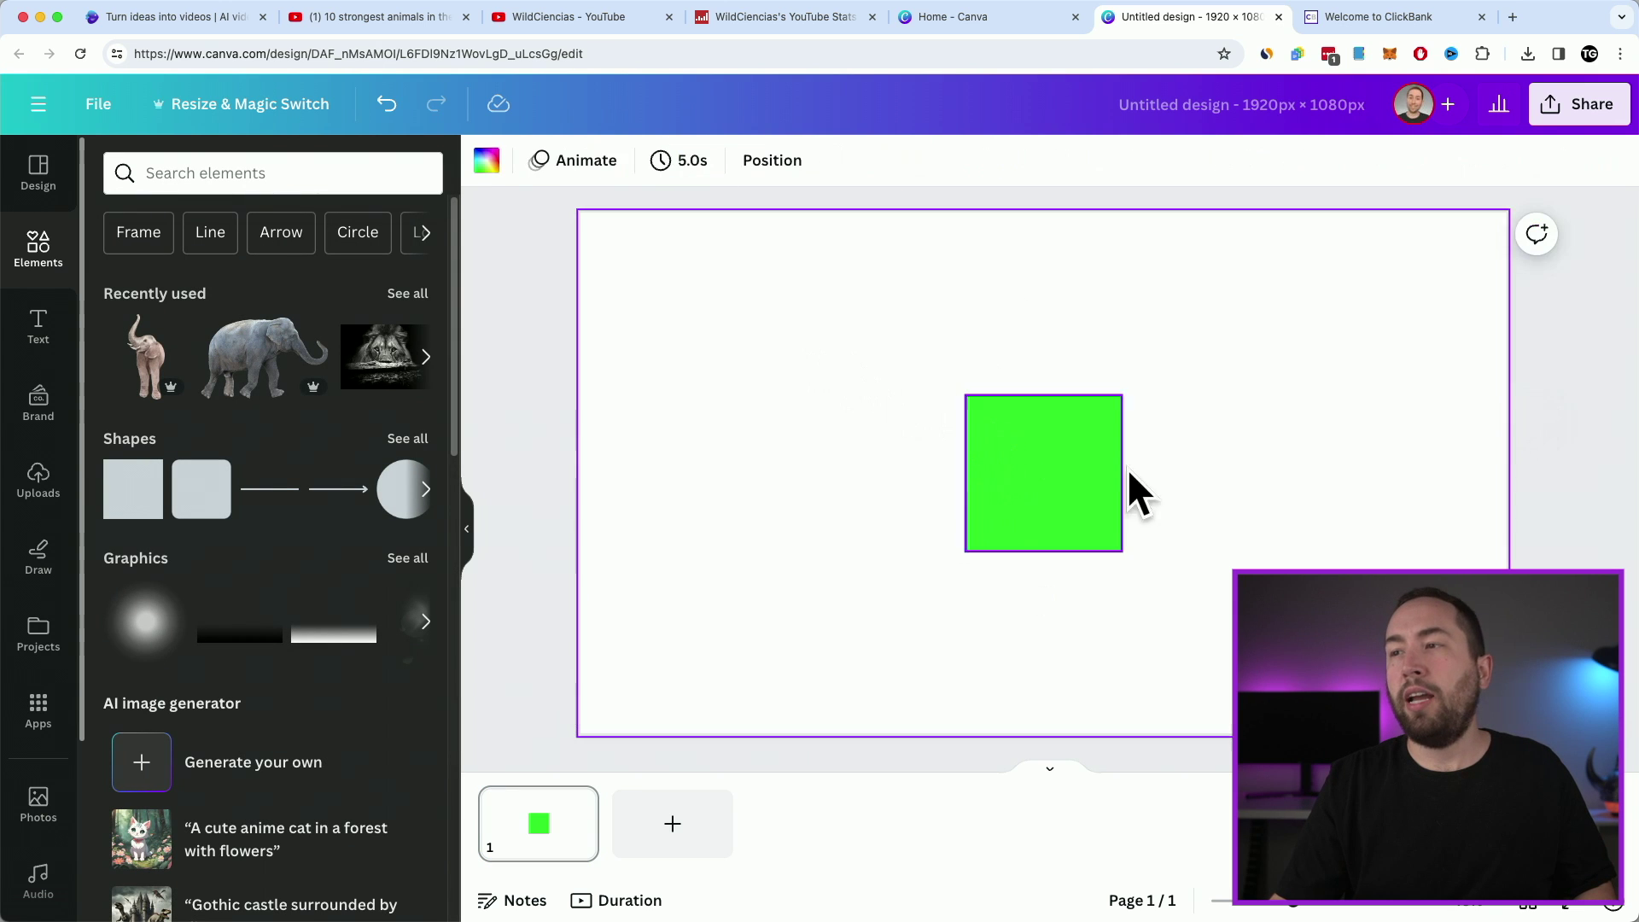
left_click_drag(1068, 467, 1537, 256)
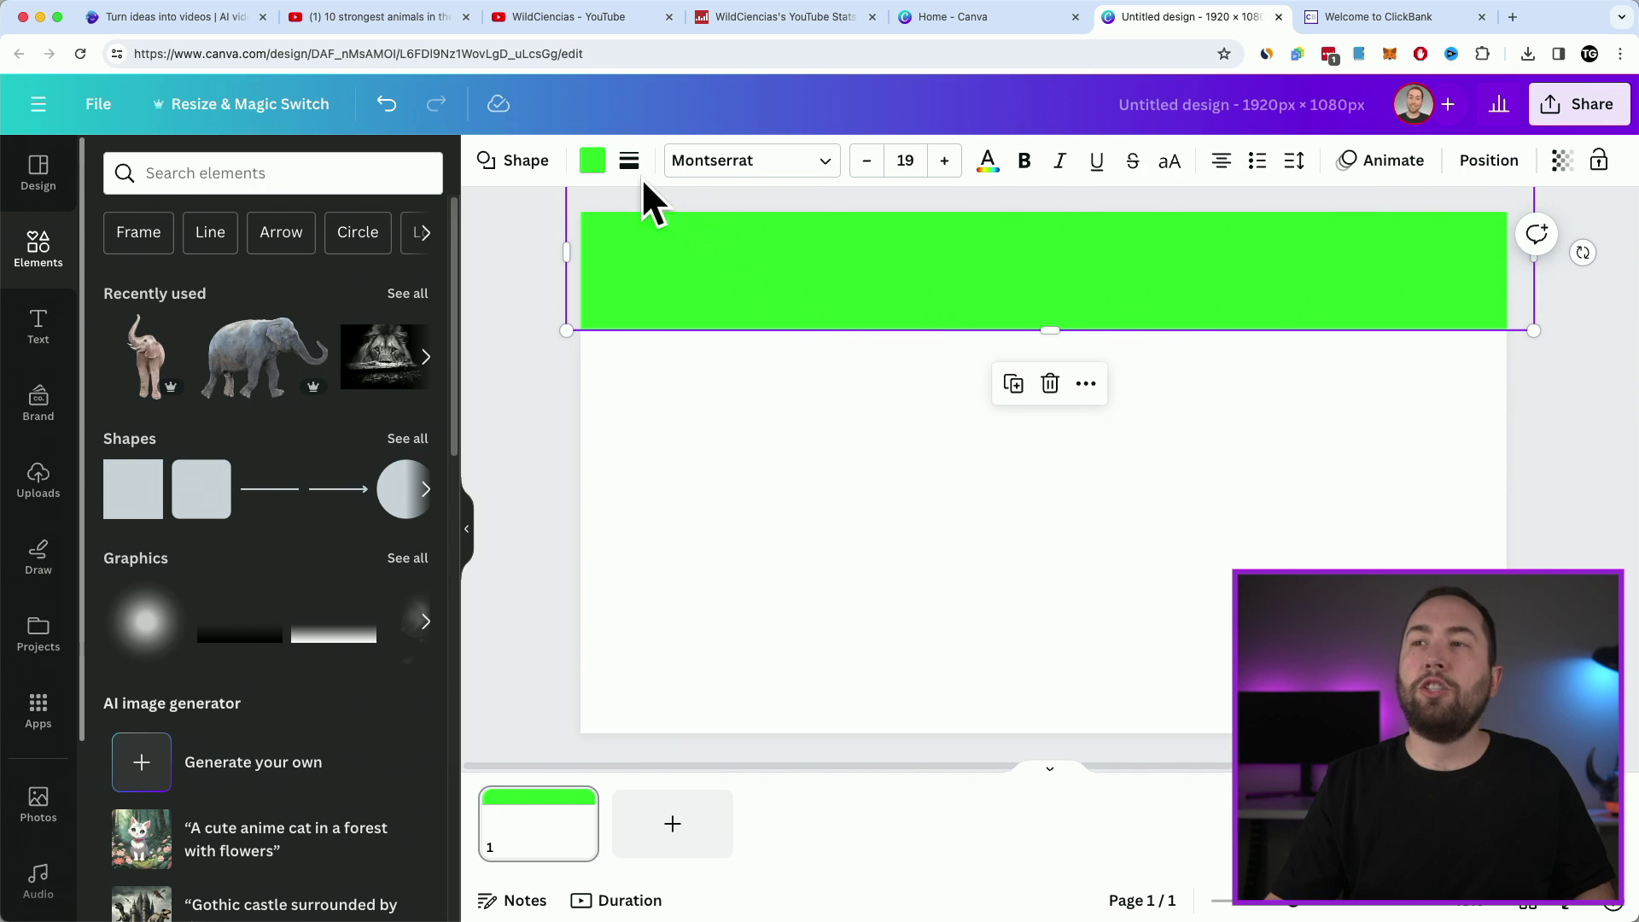
left_click(592, 163)
left_click(229, 290)
left_click(530, 367)
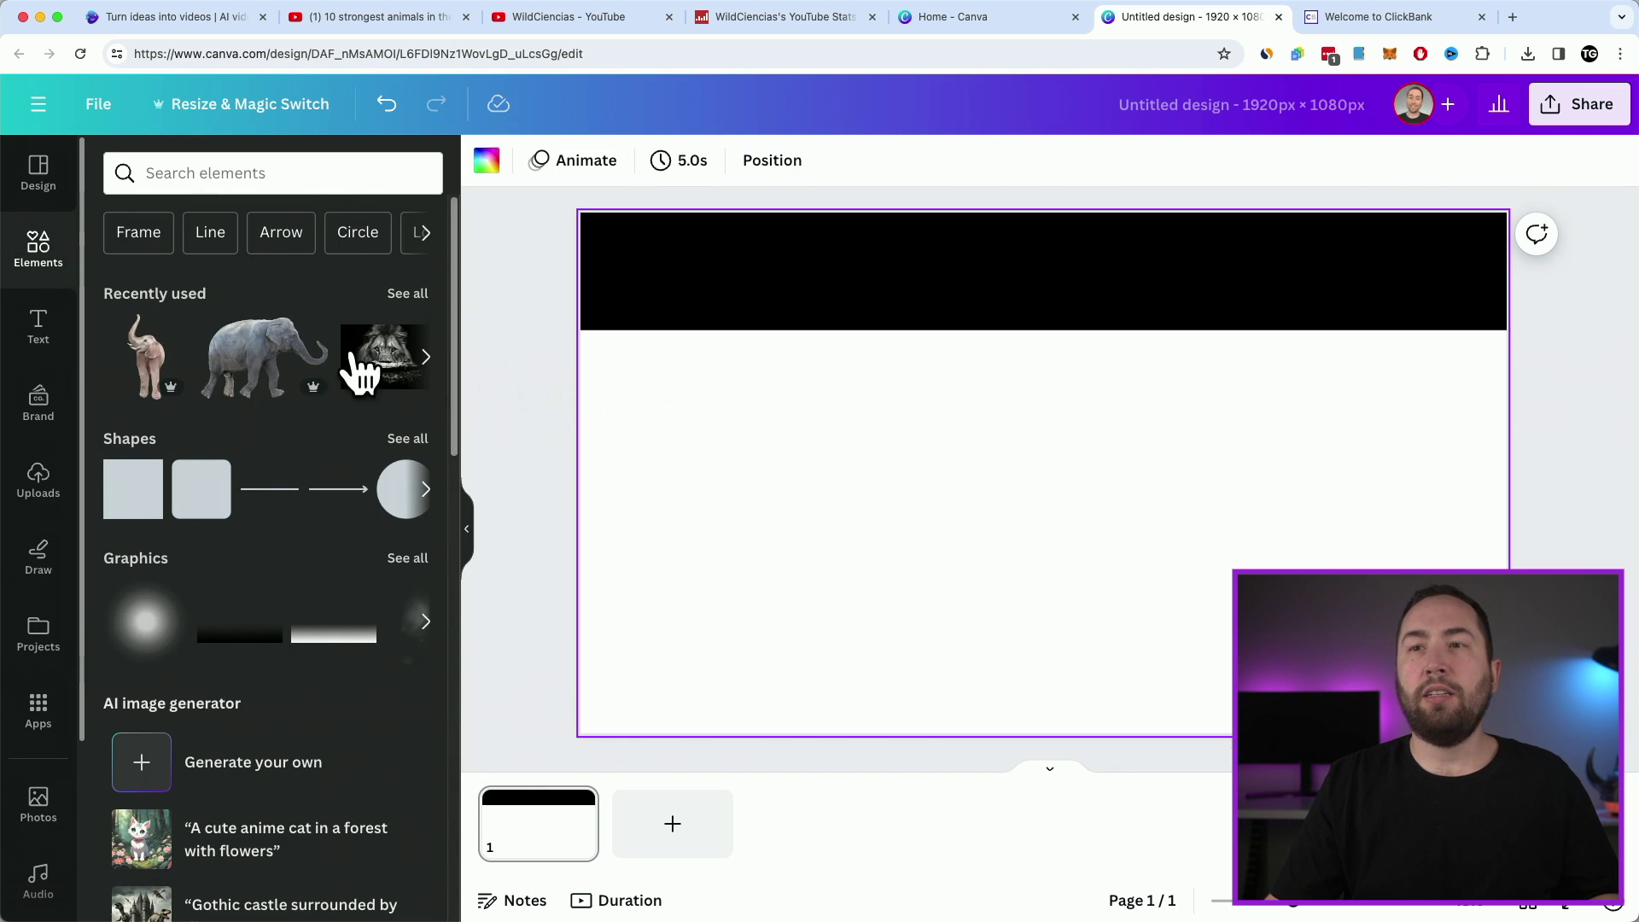
left_click(27, 335)
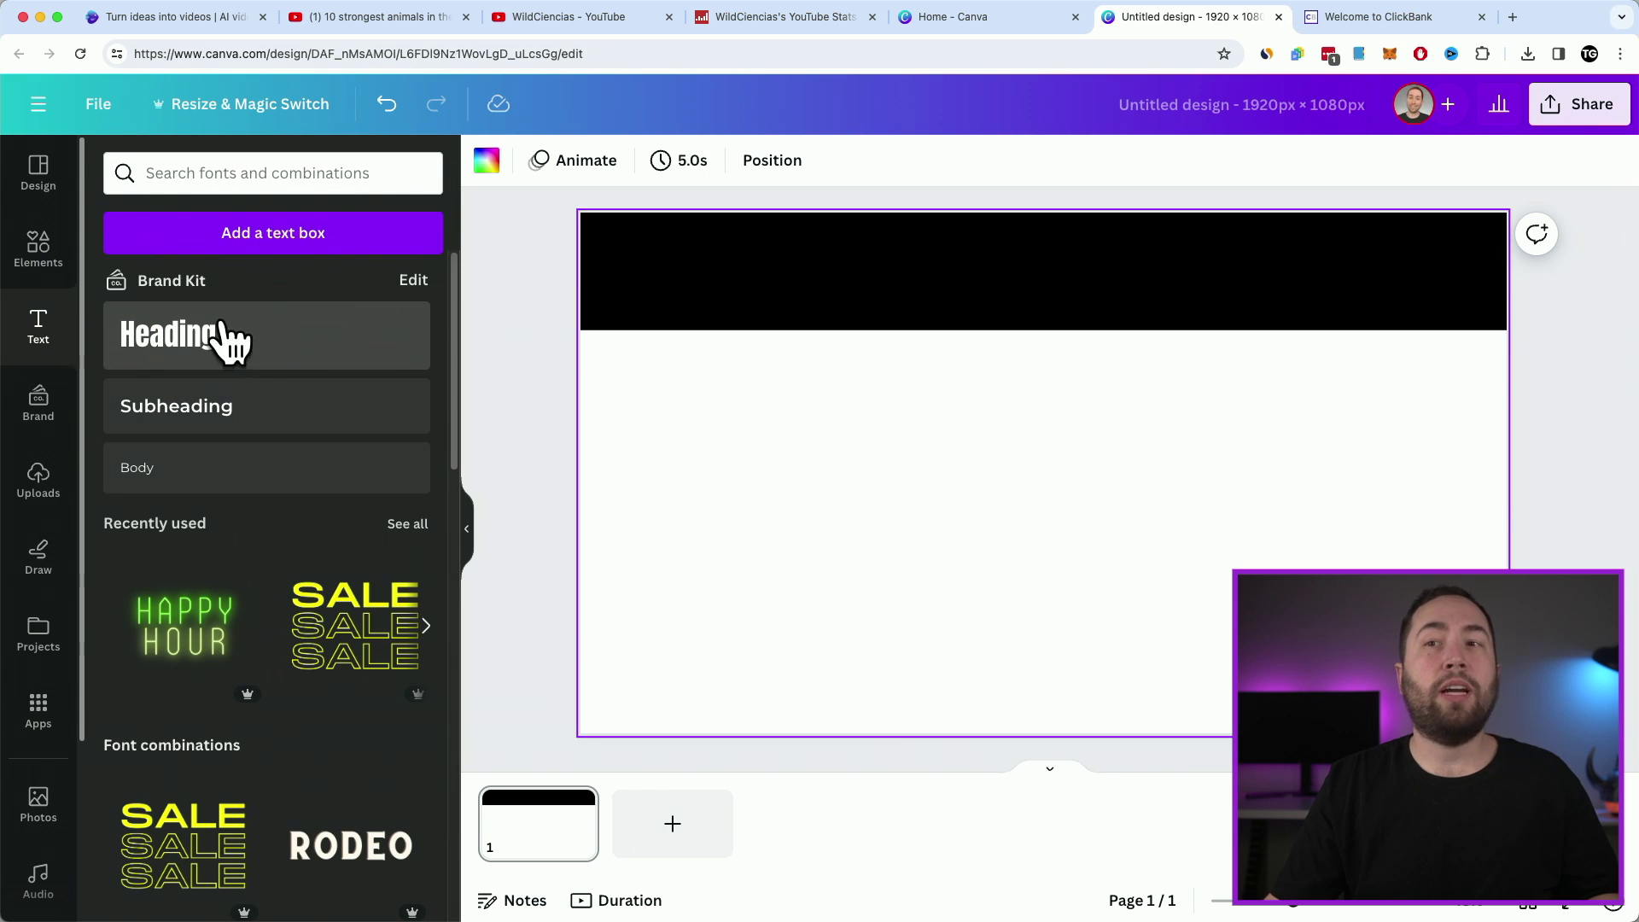
Step: Add a text box and move it onto the black banner, checking the YouTube thumbnail for reference
left_click(275, 246)
left_click_drag(1035, 463, 950, 280)
left_click(793, 165)
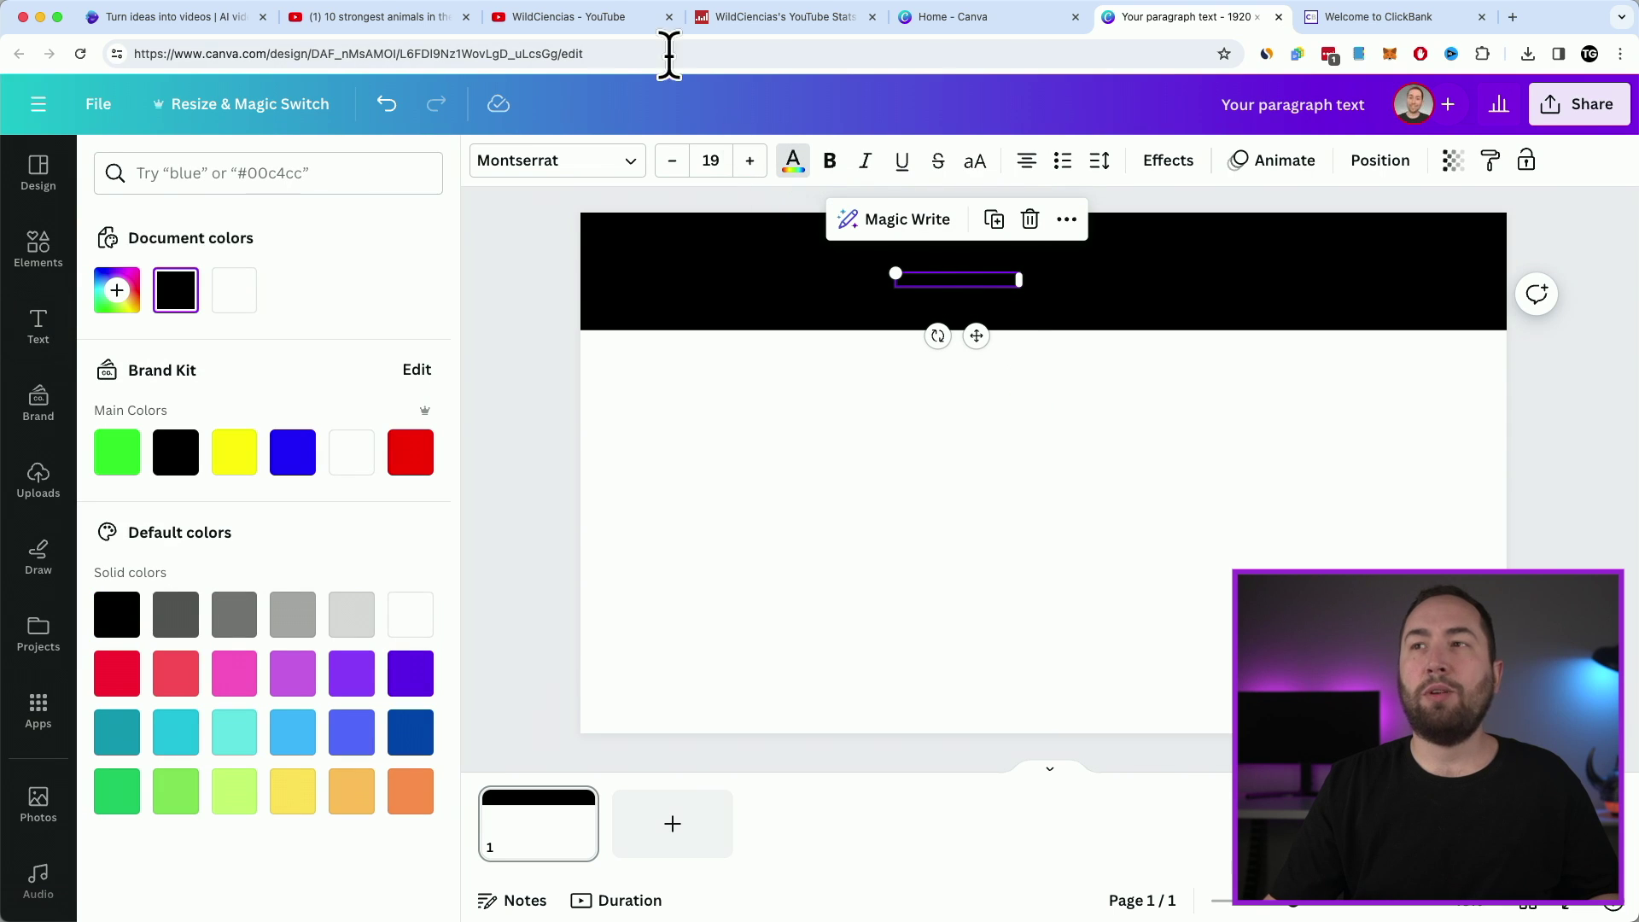
left_click(370, 16)
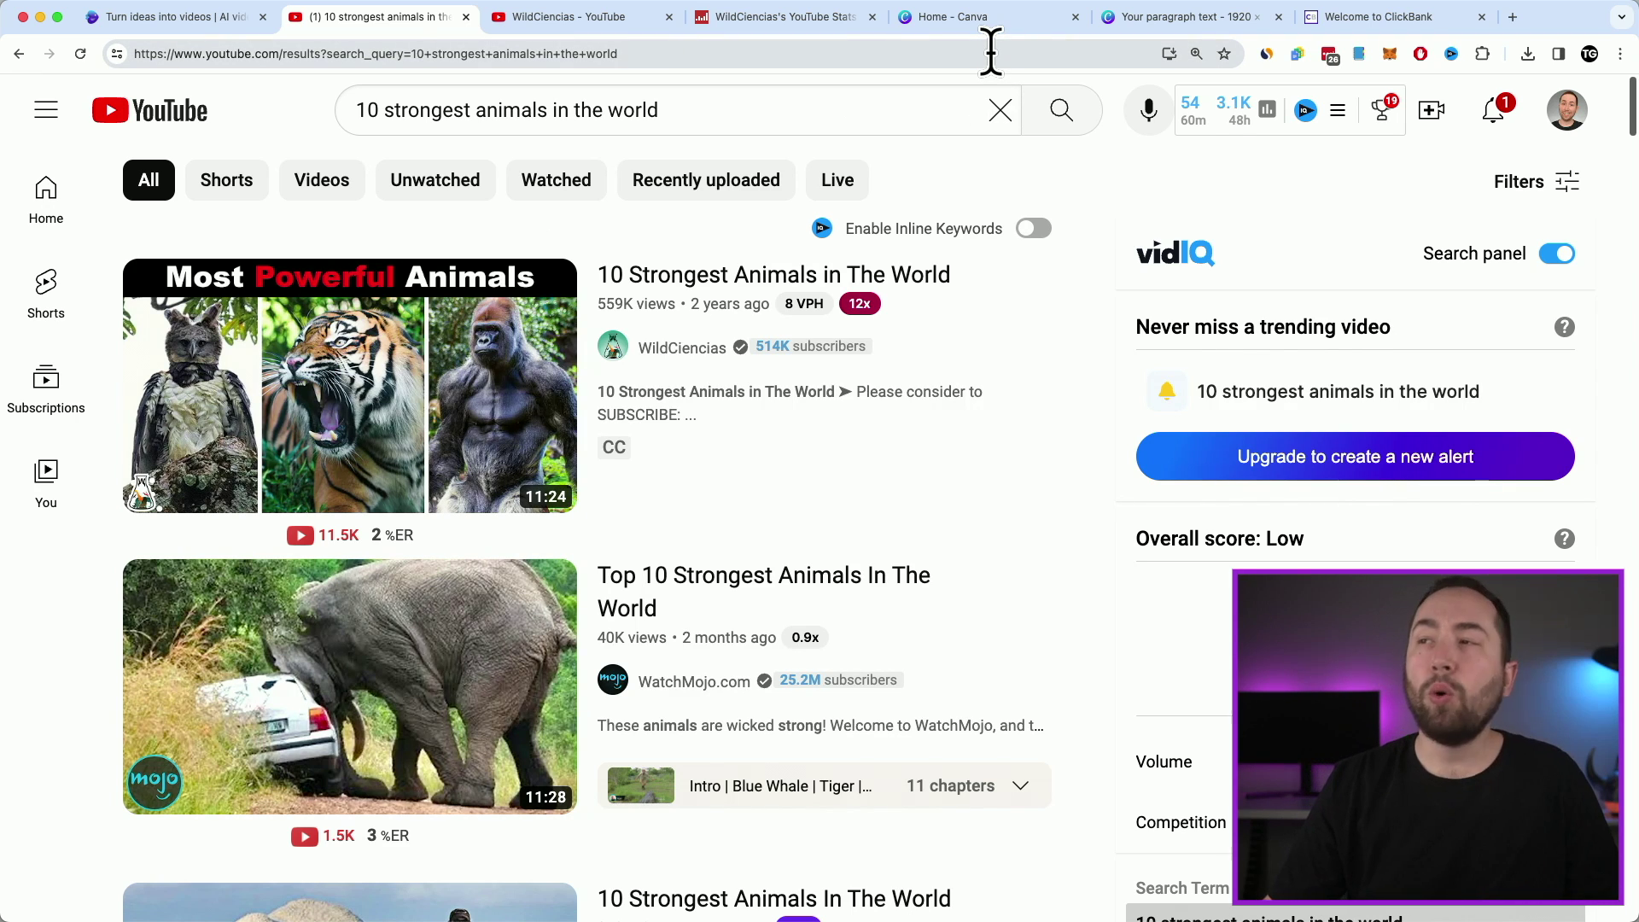
left_click(1124, 17)
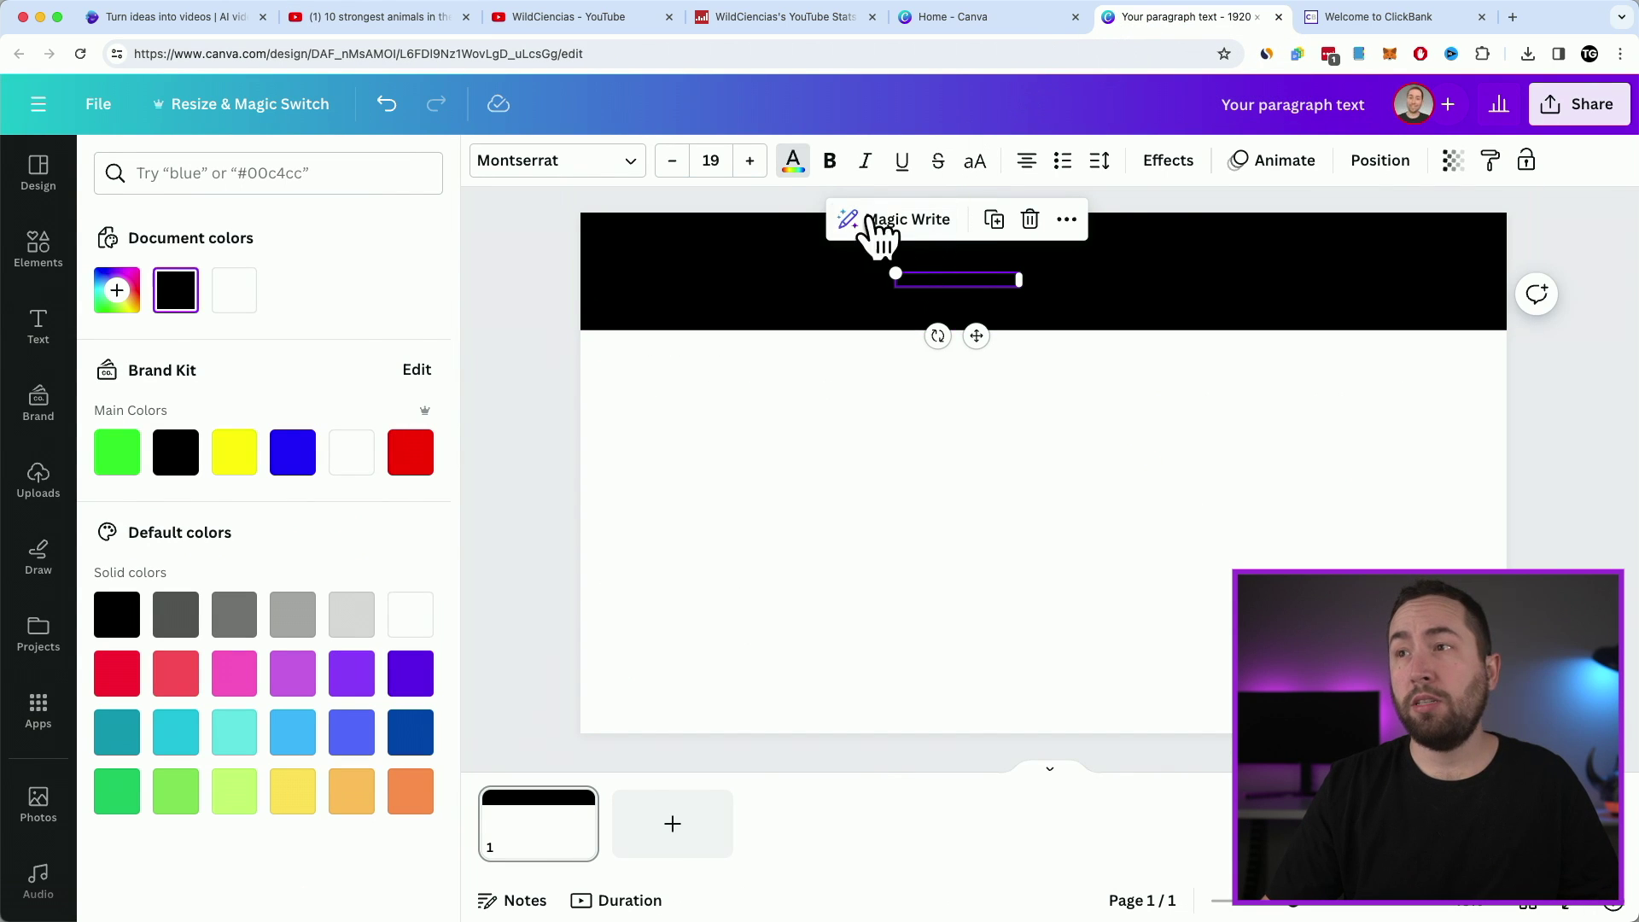
Step: Make the text box white in the Anton font and delete its placeholder wording
double_click(935, 275)
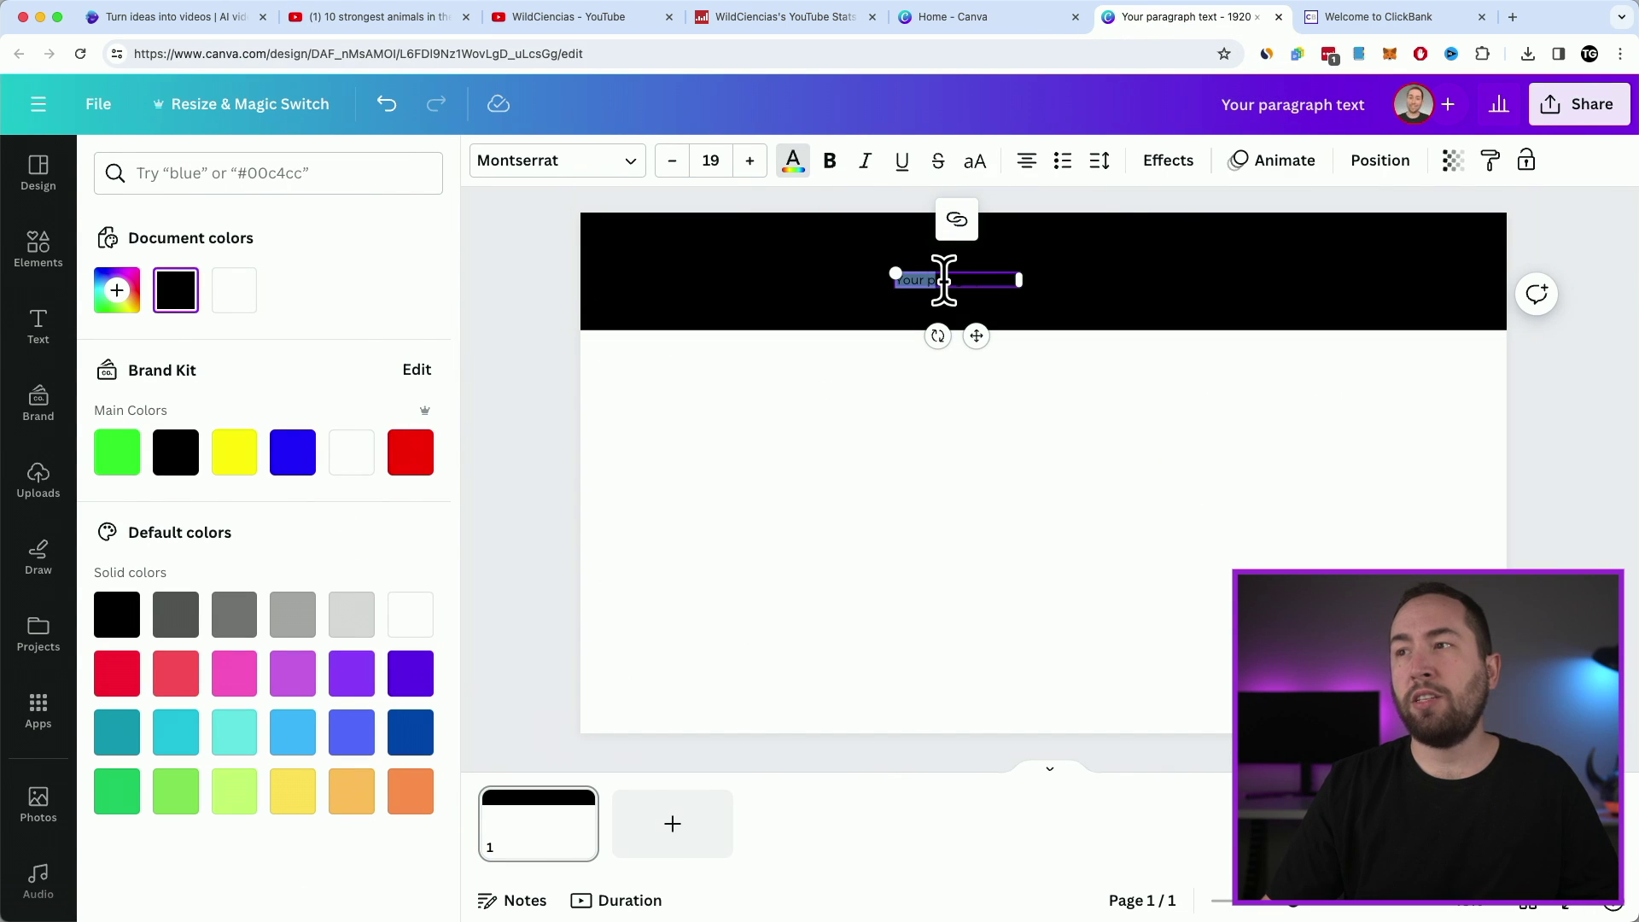
left_click(793, 163)
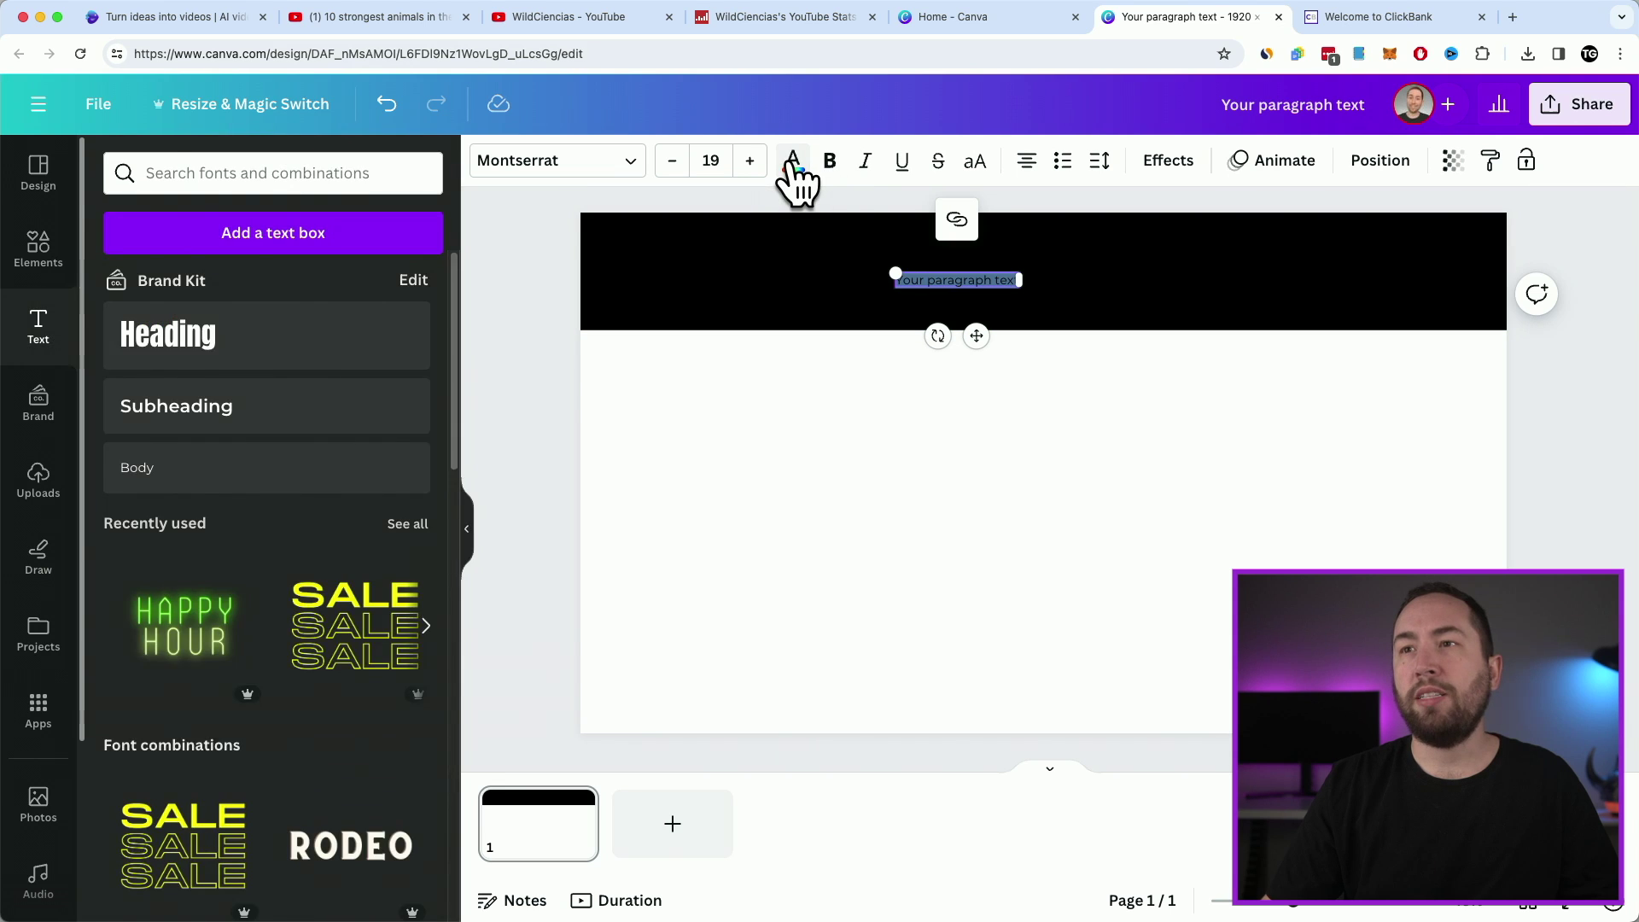
left_click(793, 162)
left_click(234, 290)
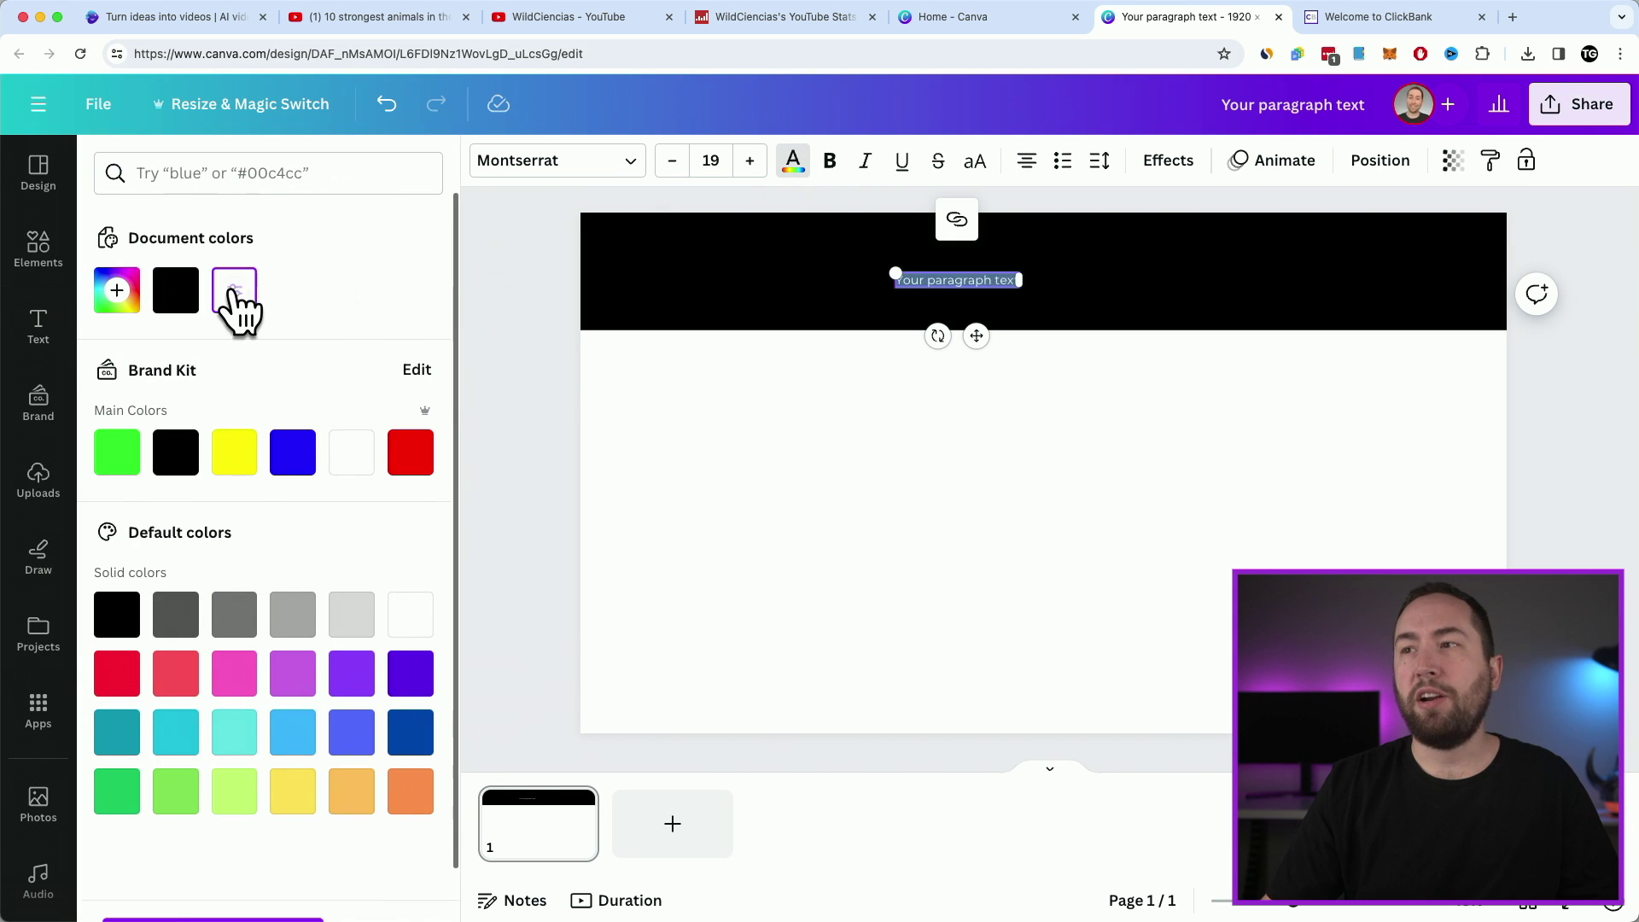
left_click(611, 179)
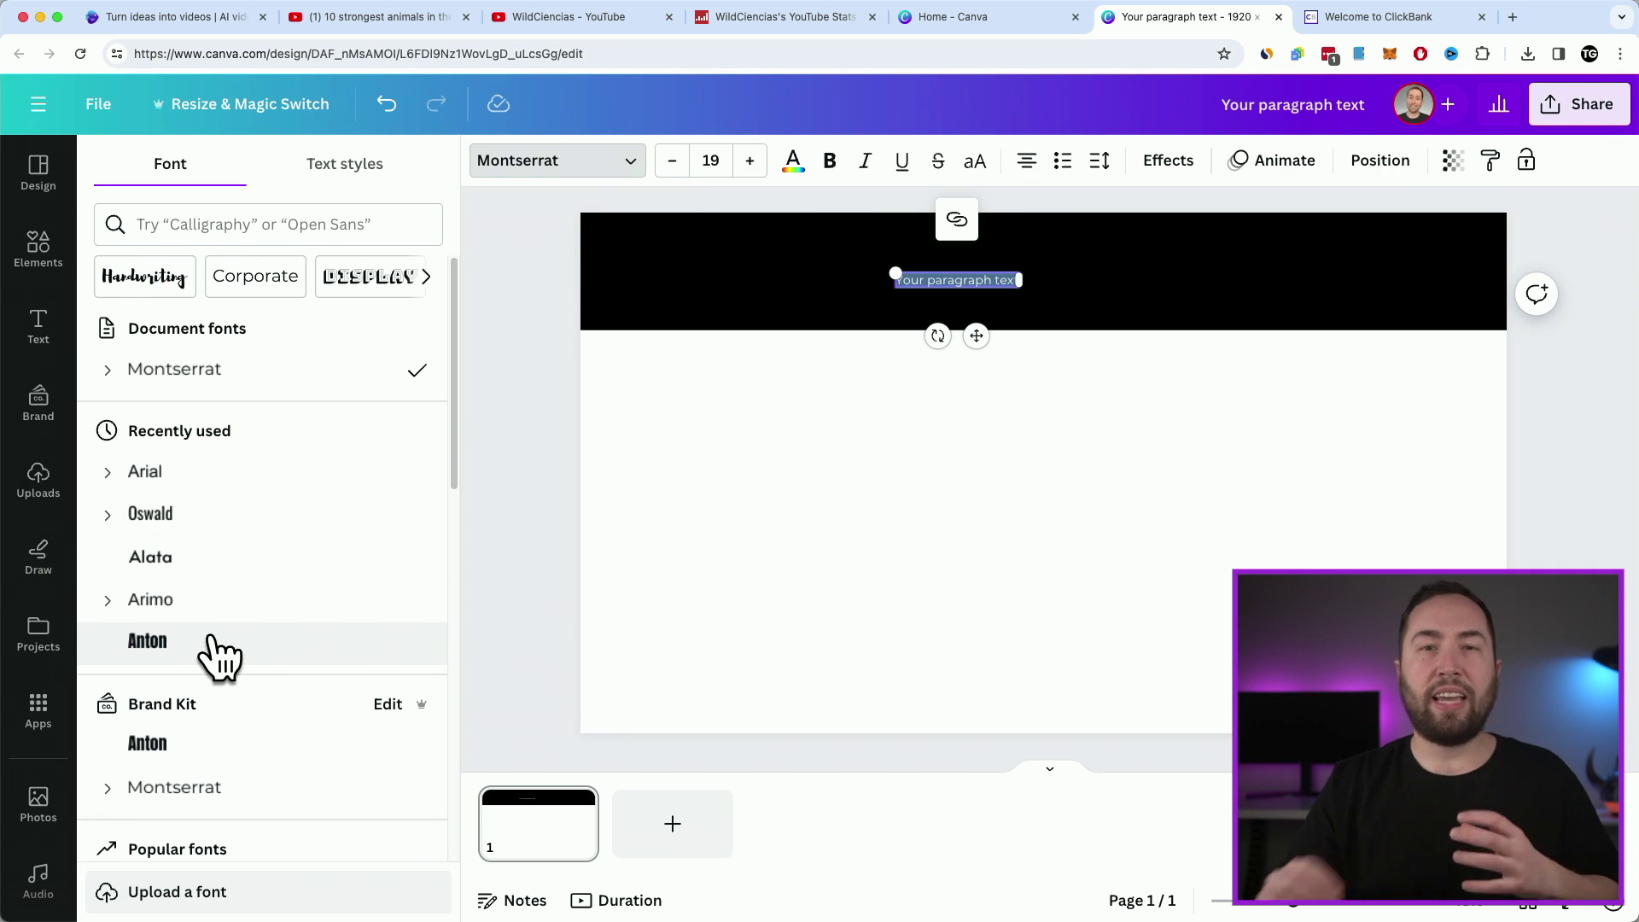
left_click(215, 654)
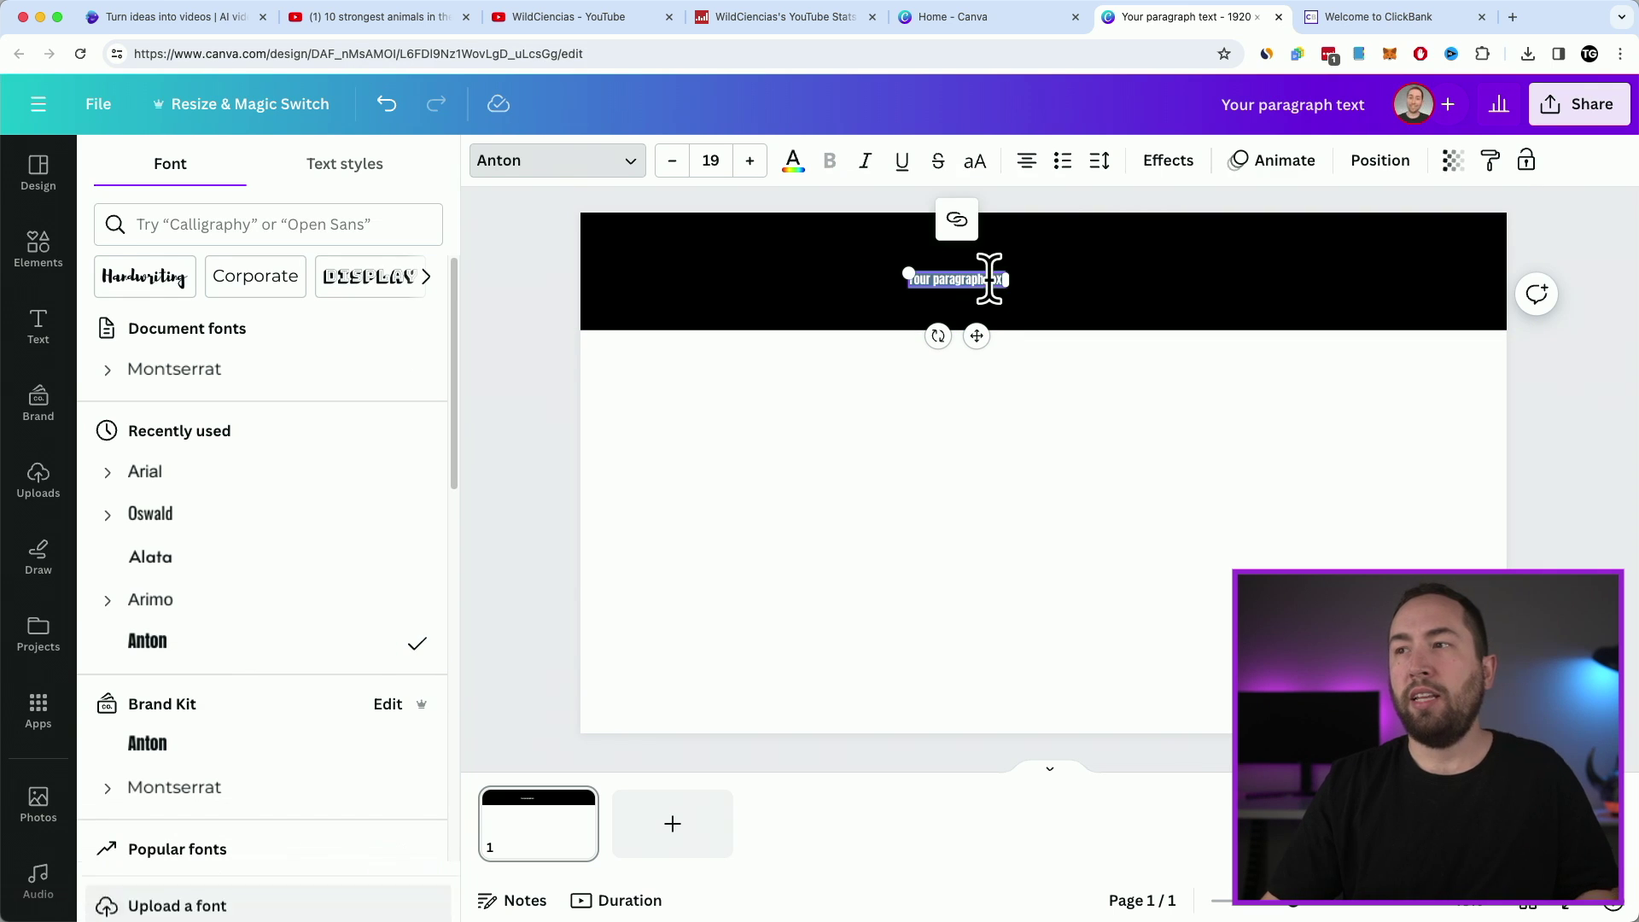
key("BackSpace")
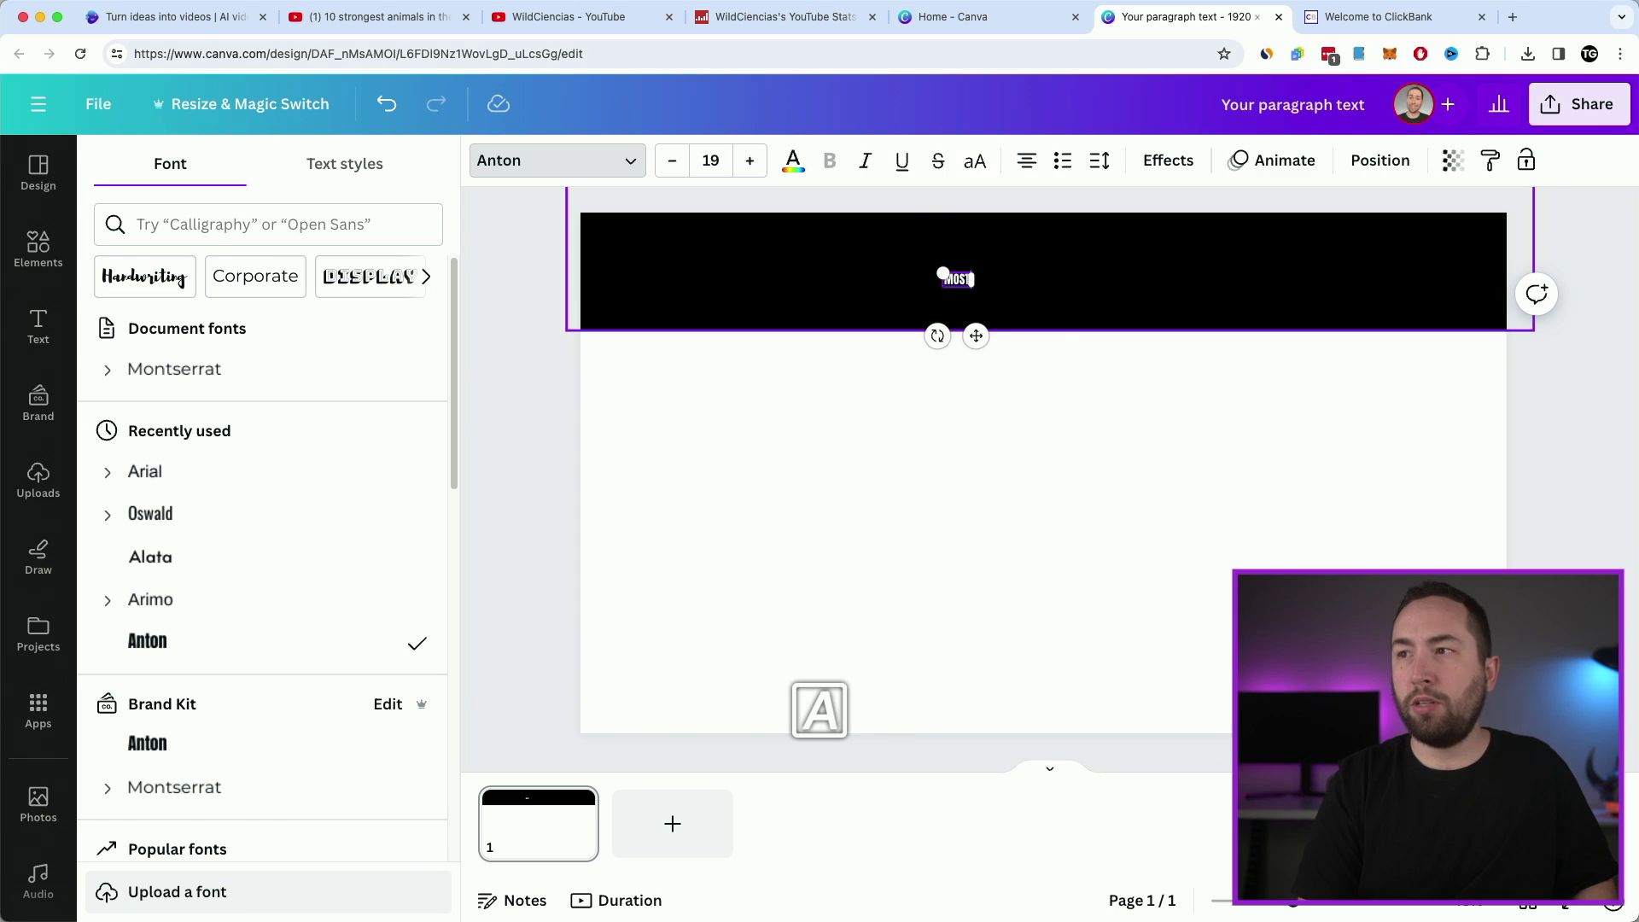
Step: Type 'MOST POWERFUL ANIMALS', enlarge it to size 142, and centre it across the black banner
type("MOST POWERFUL ANIMALS")
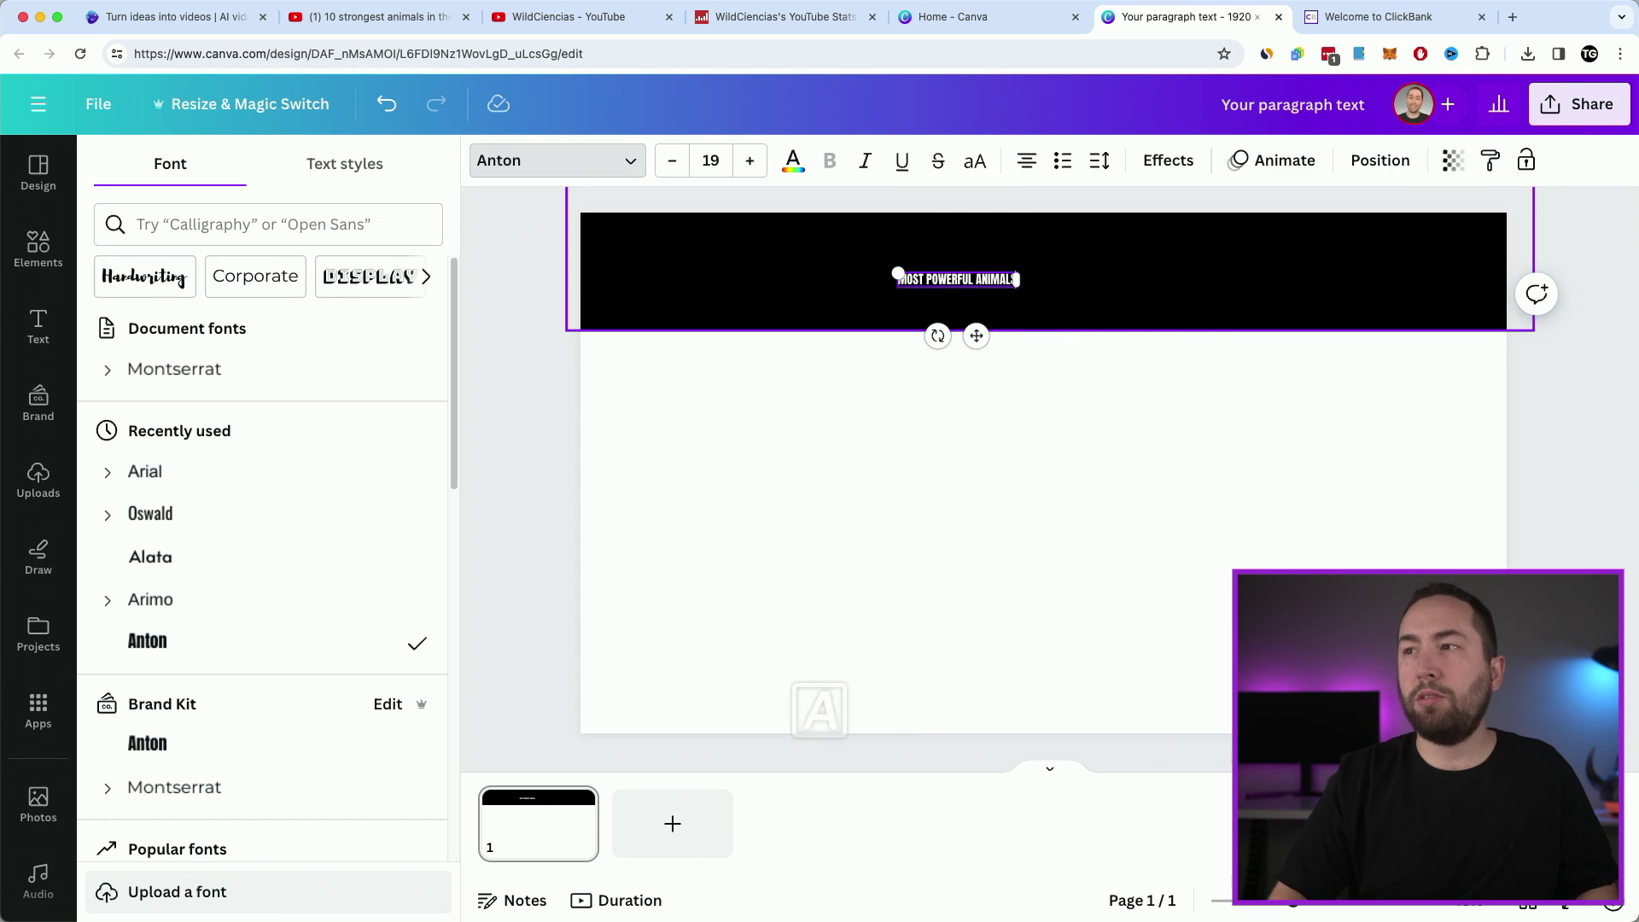
left_click_drag(1032, 285, 1175, 340)
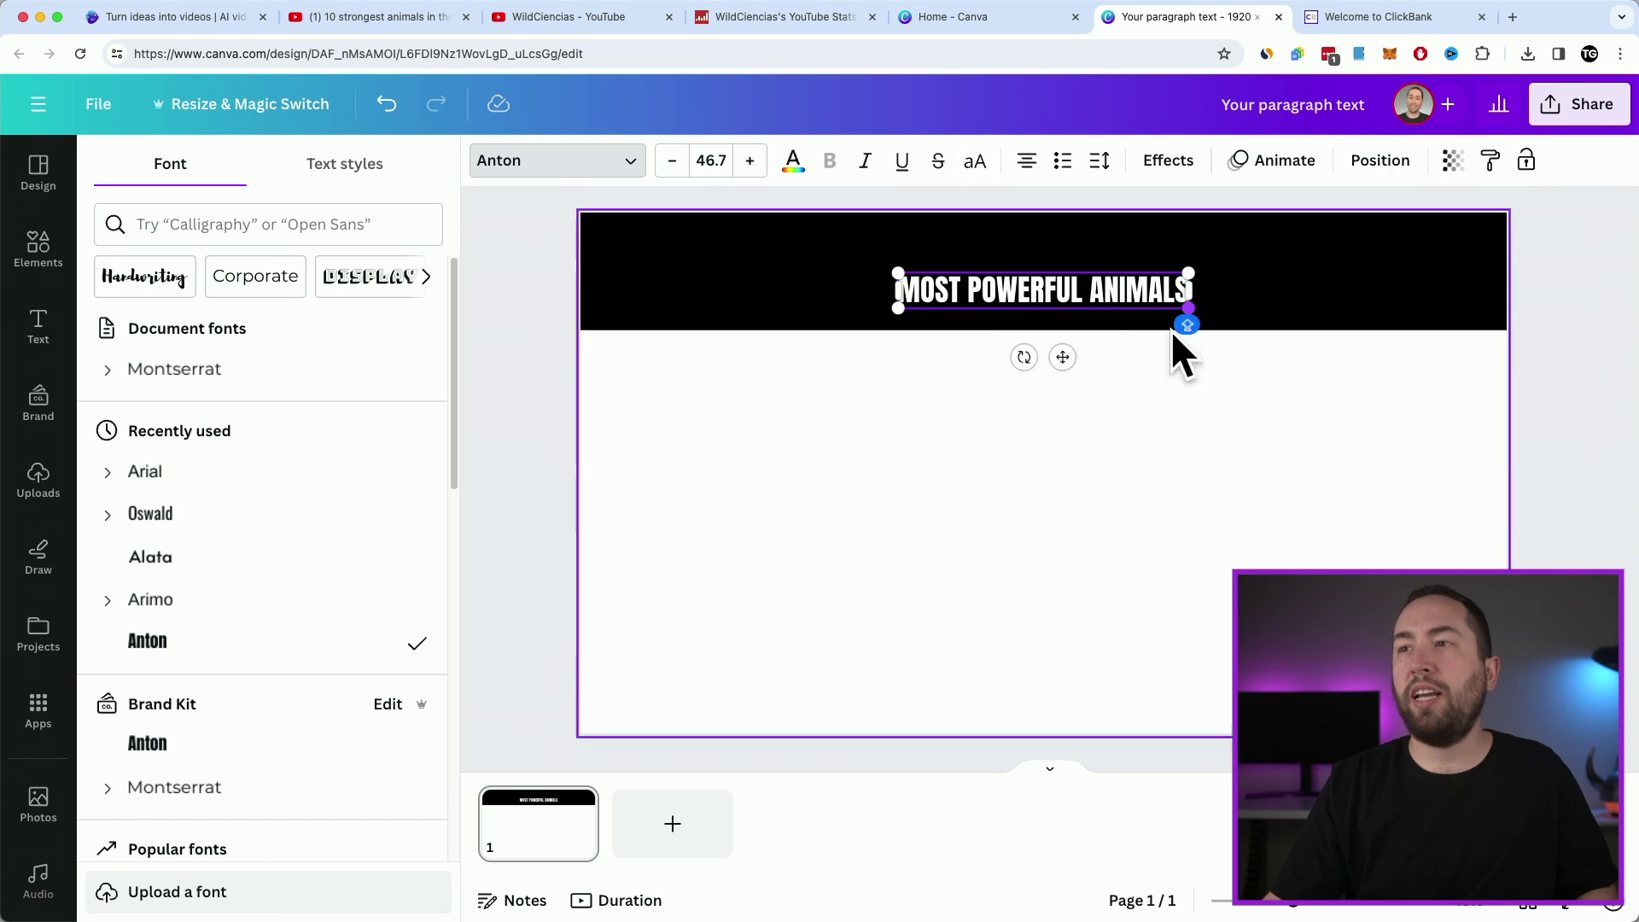
left_click(749, 160)
left_click(750, 161)
left_click(750, 161)
left_click(750, 160)
left_click(750, 160)
left_click(750, 160)
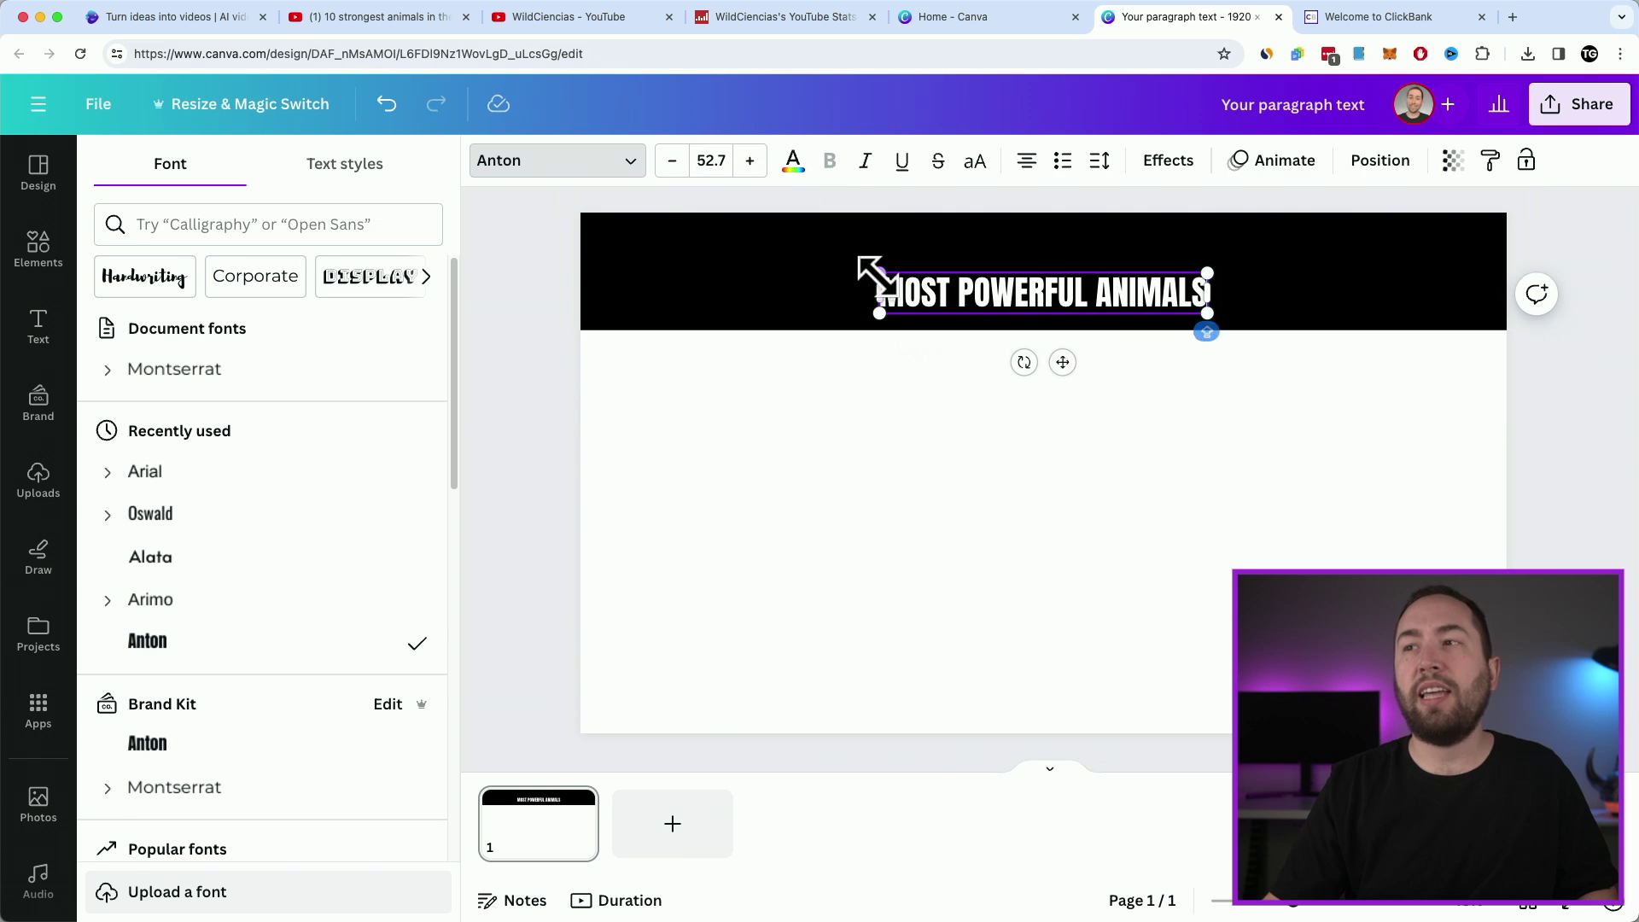
left_click_drag(878, 272, 592, 238)
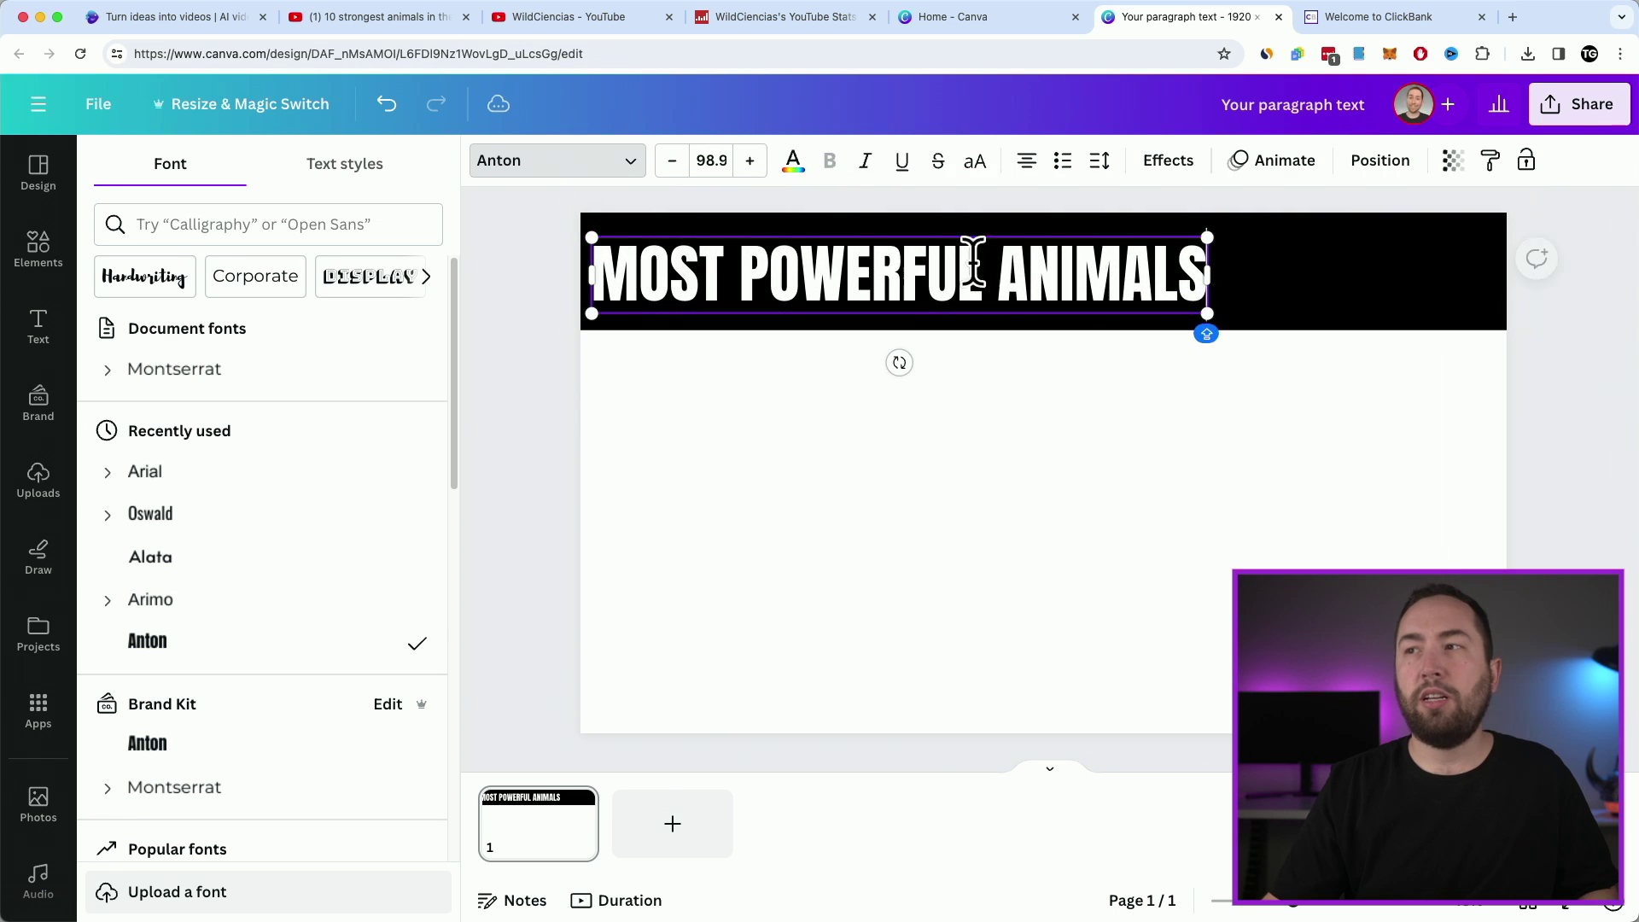
left_click_drag(1215, 239, 1480, 209)
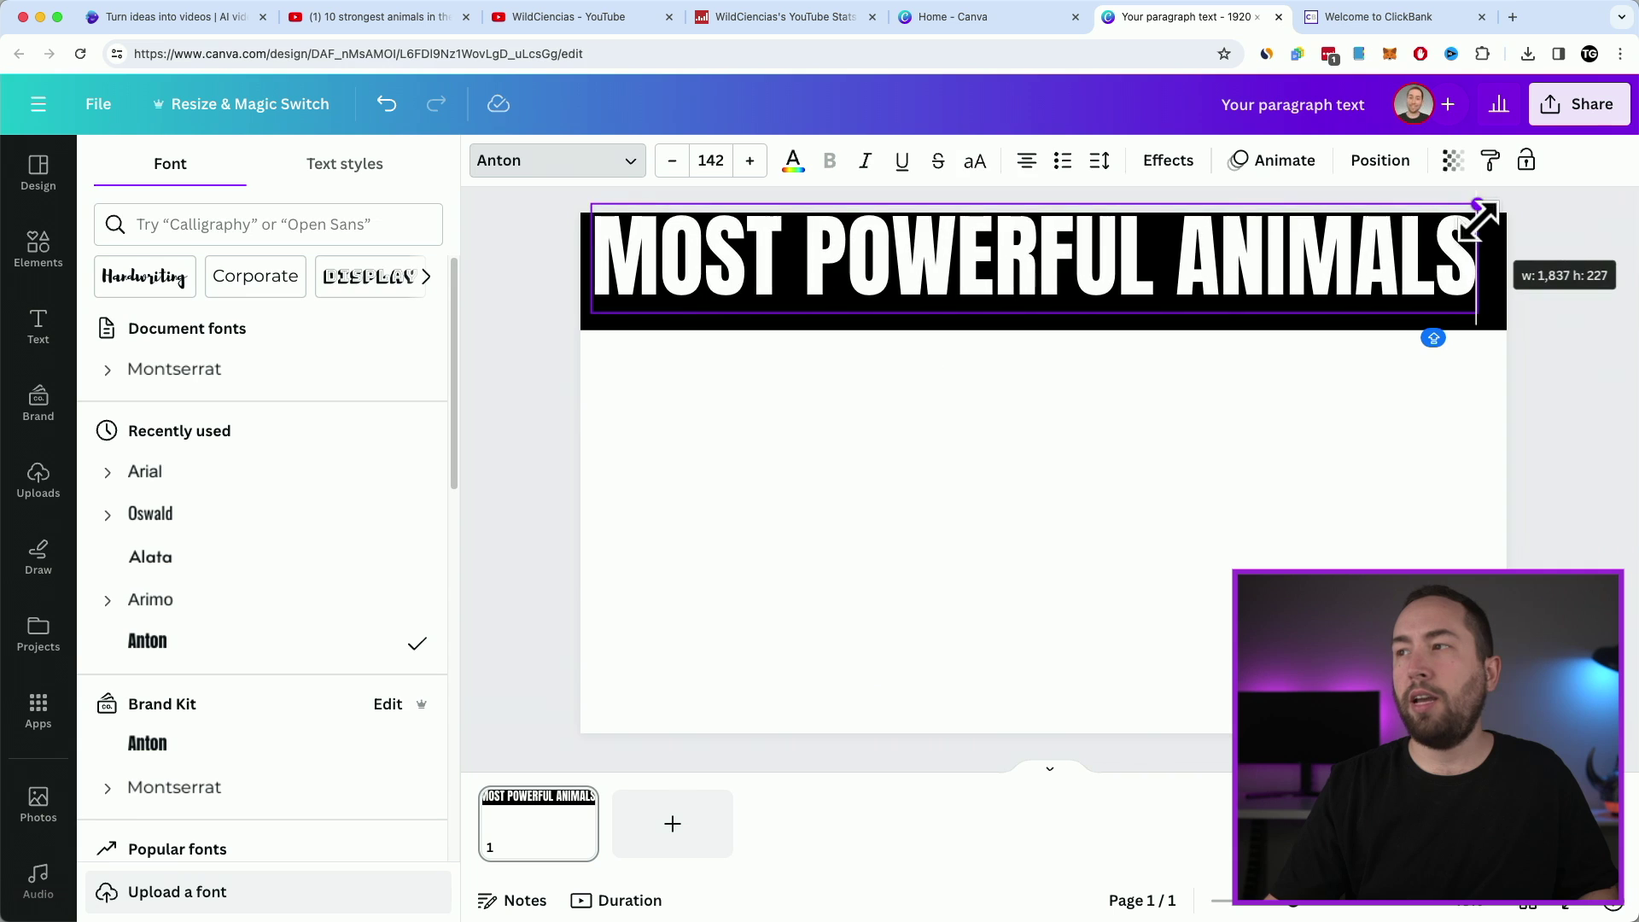
left_click(951, 282)
left_click_drag(951, 282, 962, 298)
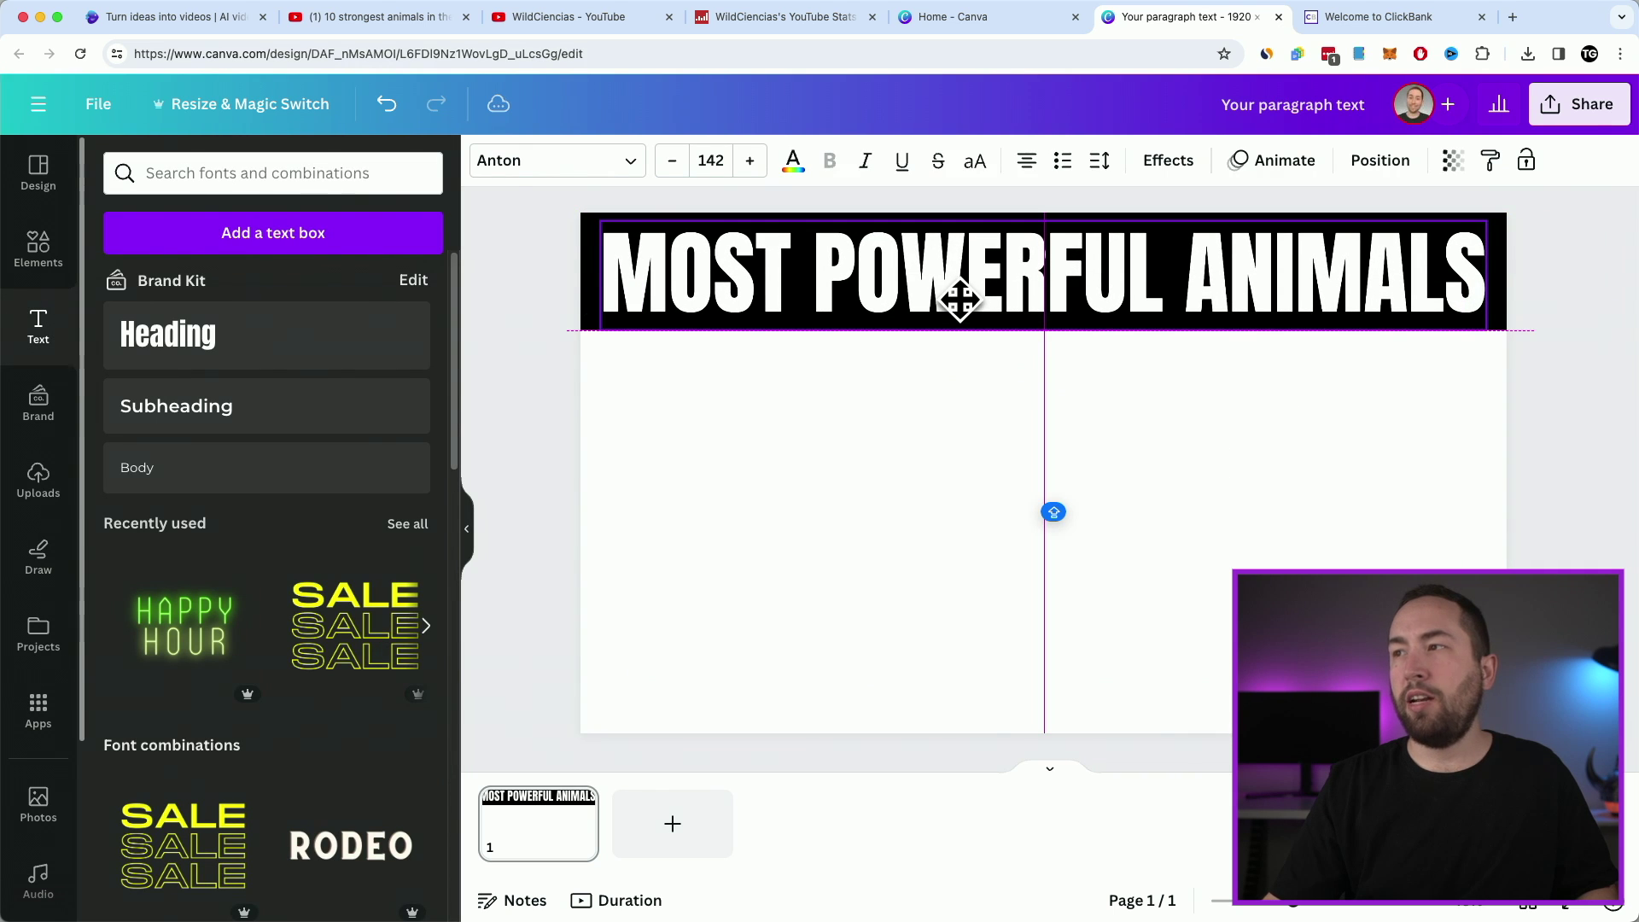
left_click(971, 403)
left_click(853, 272)
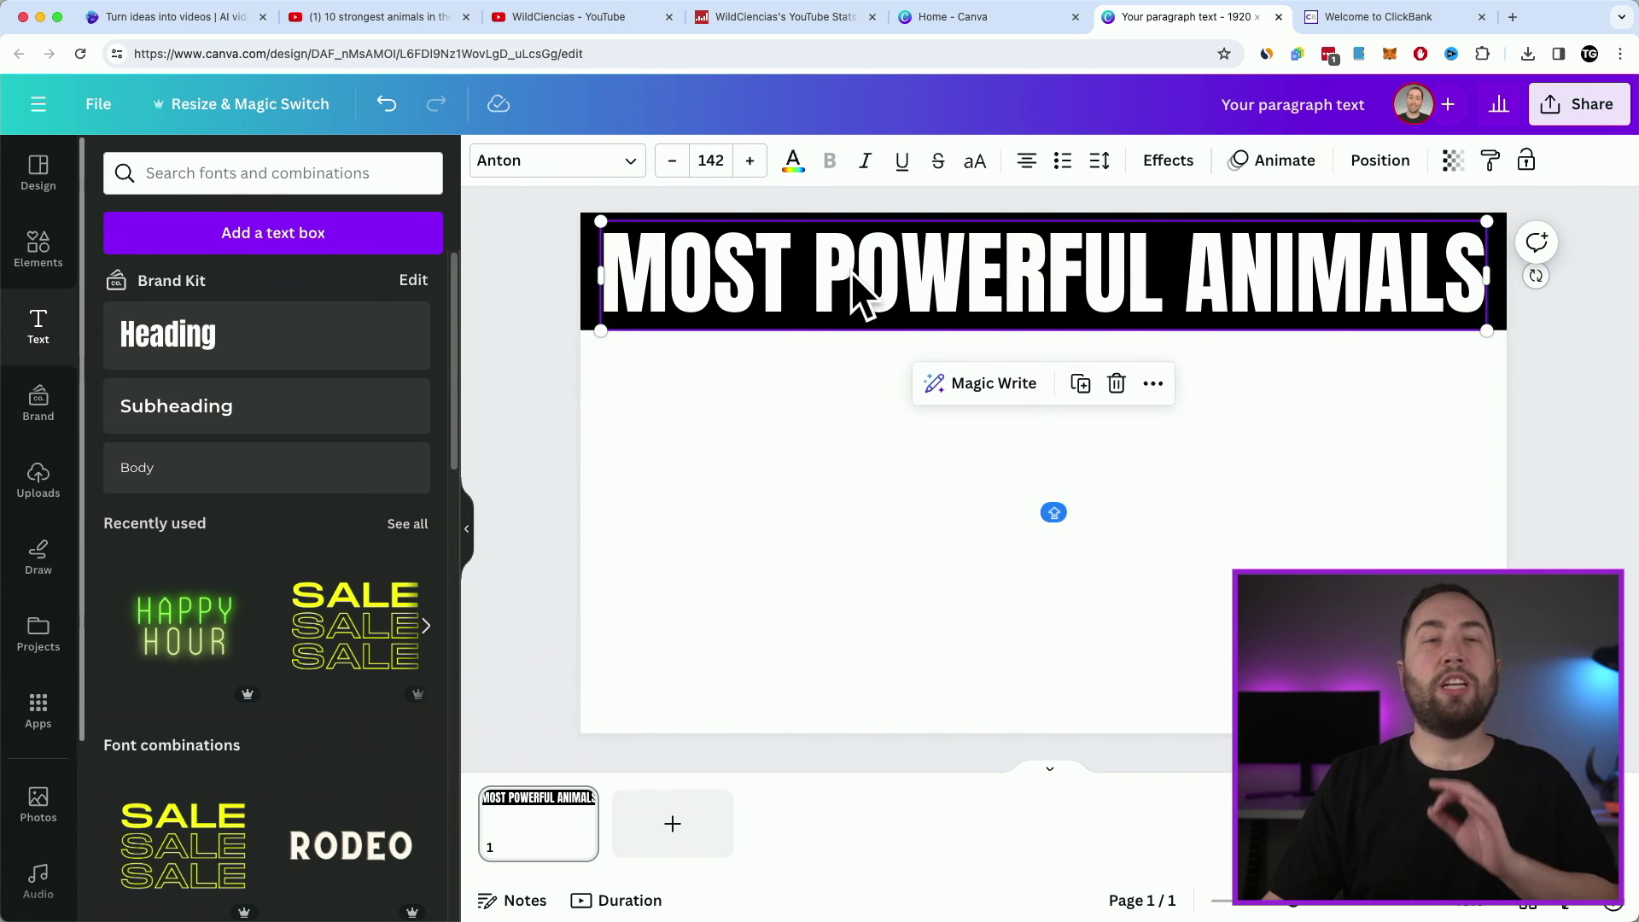
Step: Colour the word POWERFUL red (#FF0000), leaving MOST and ANIMALS white
double_click(827, 275)
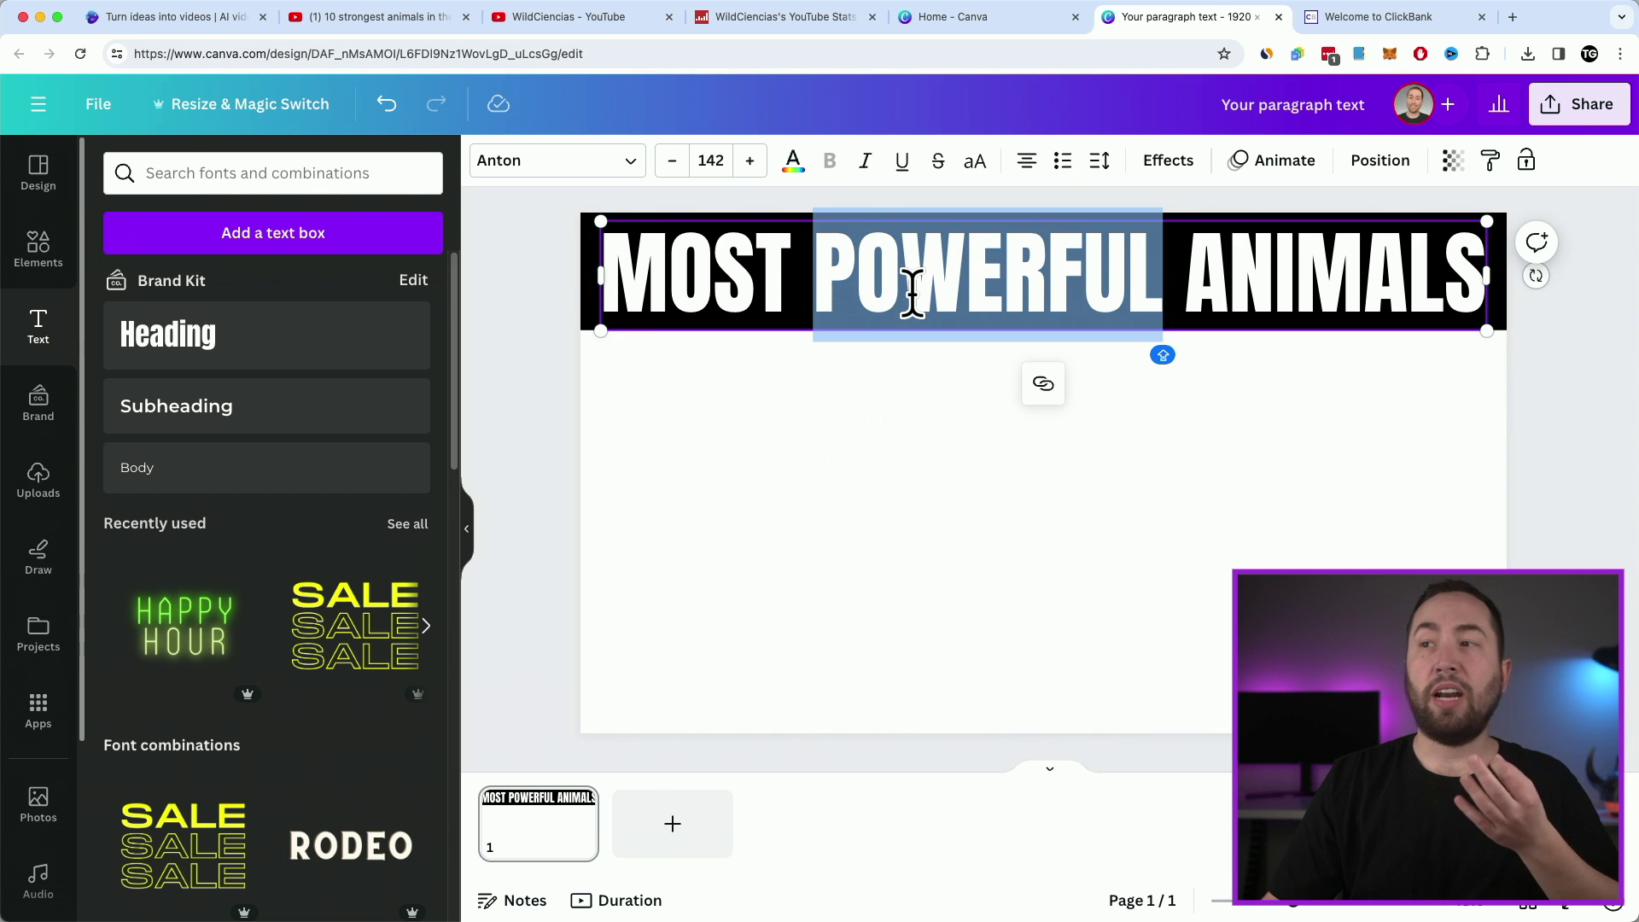
left_click(794, 163)
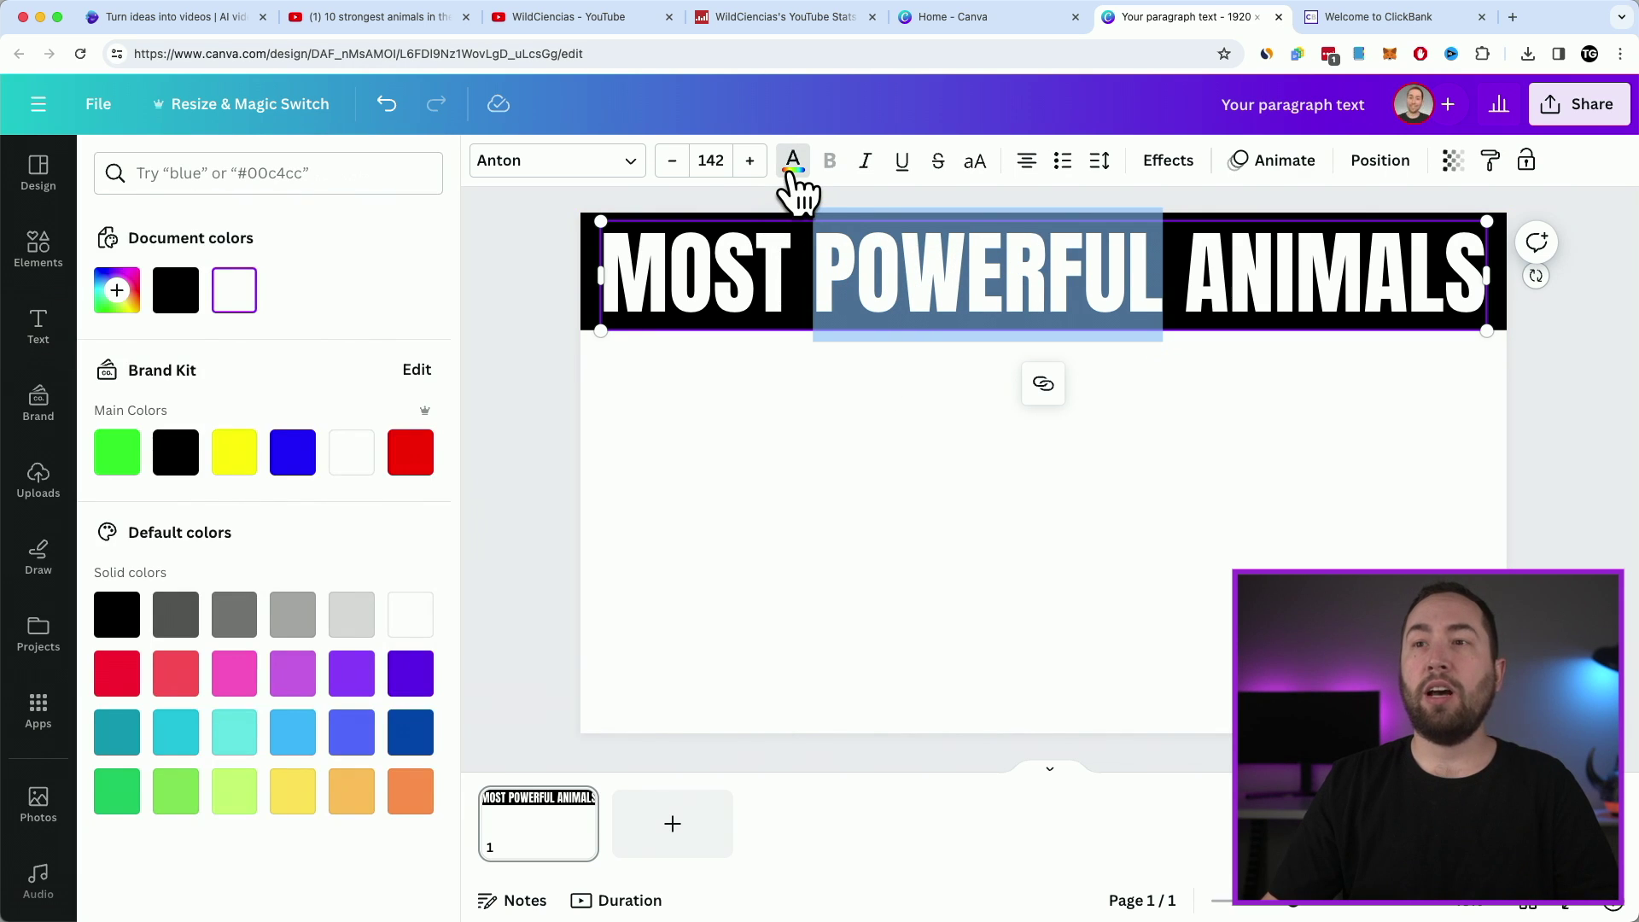
left_click(117, 291)
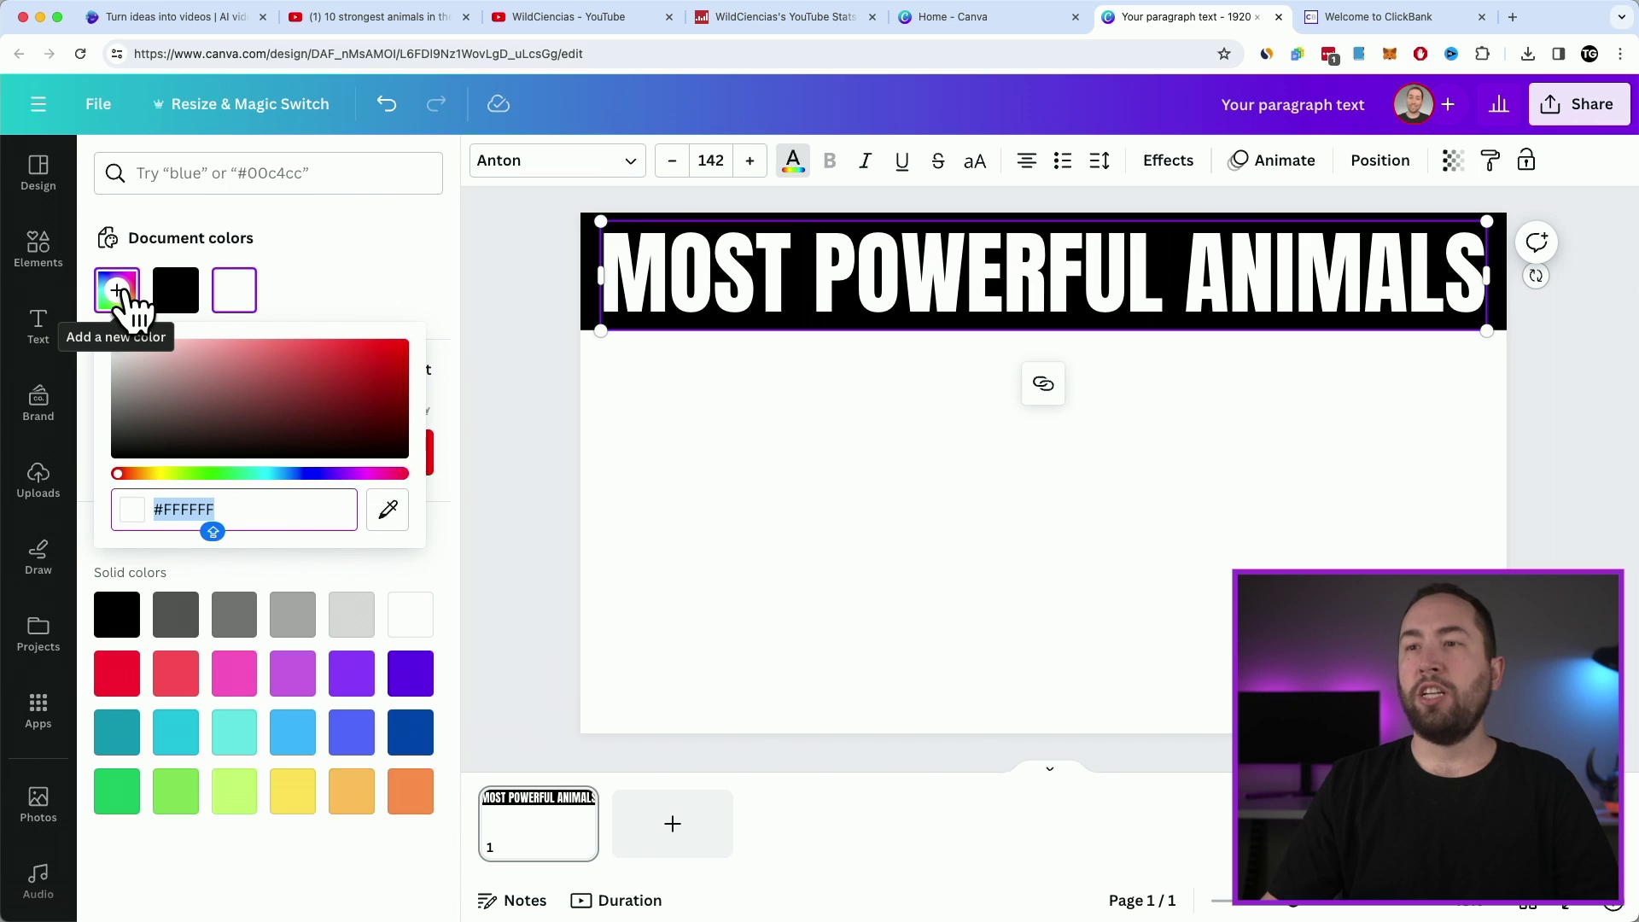
type("#FF0000")
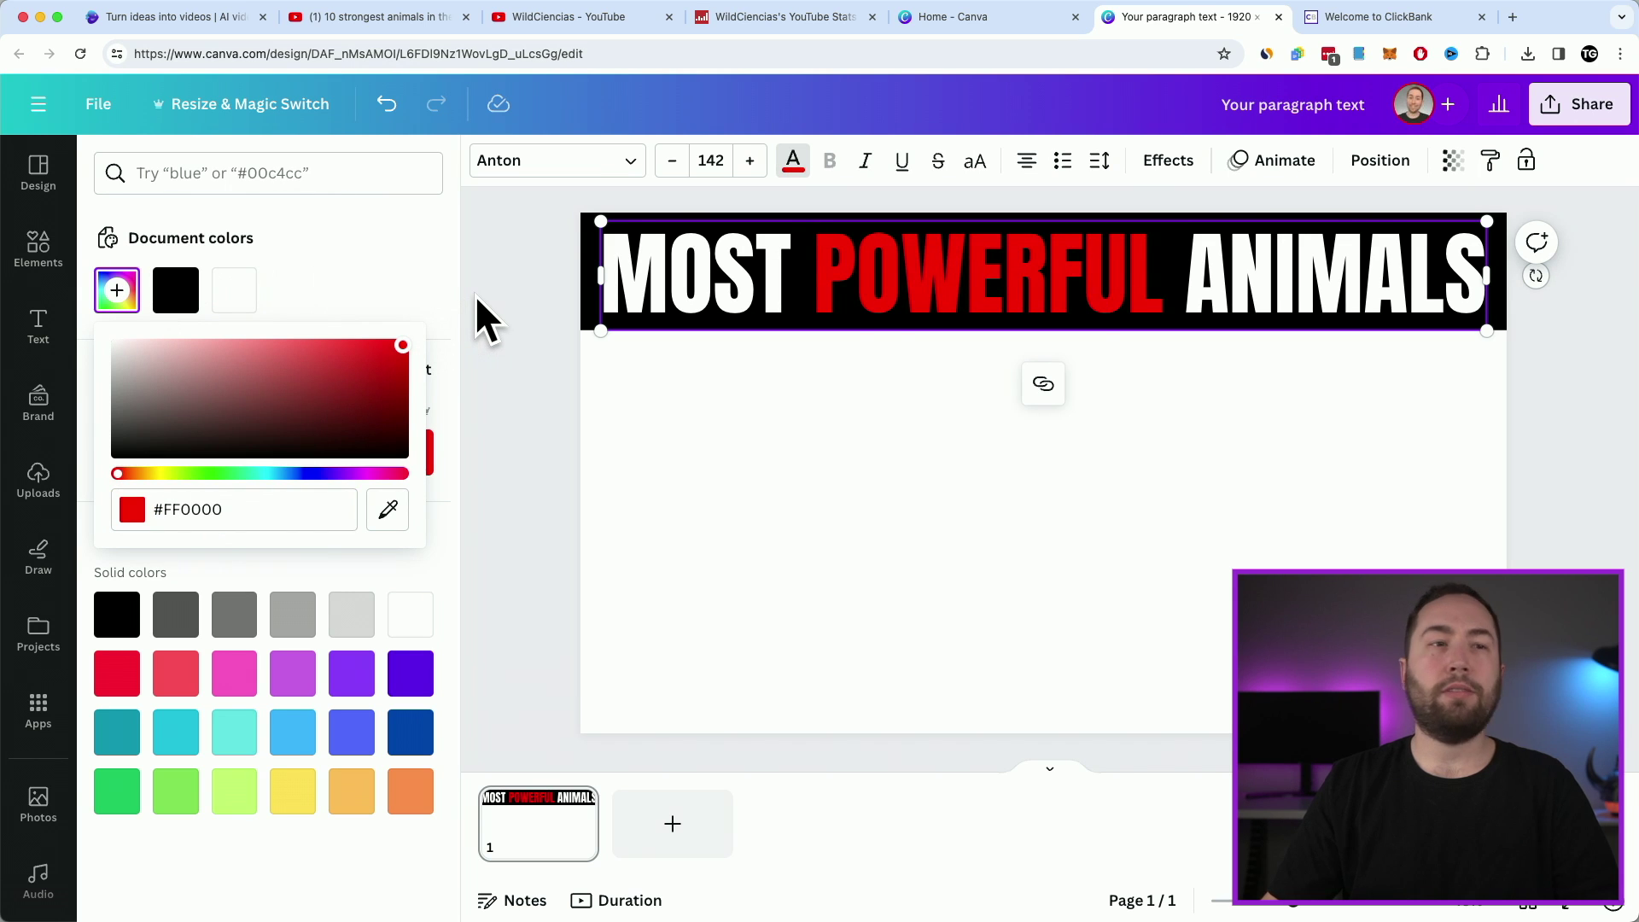
left_click(787, 438)
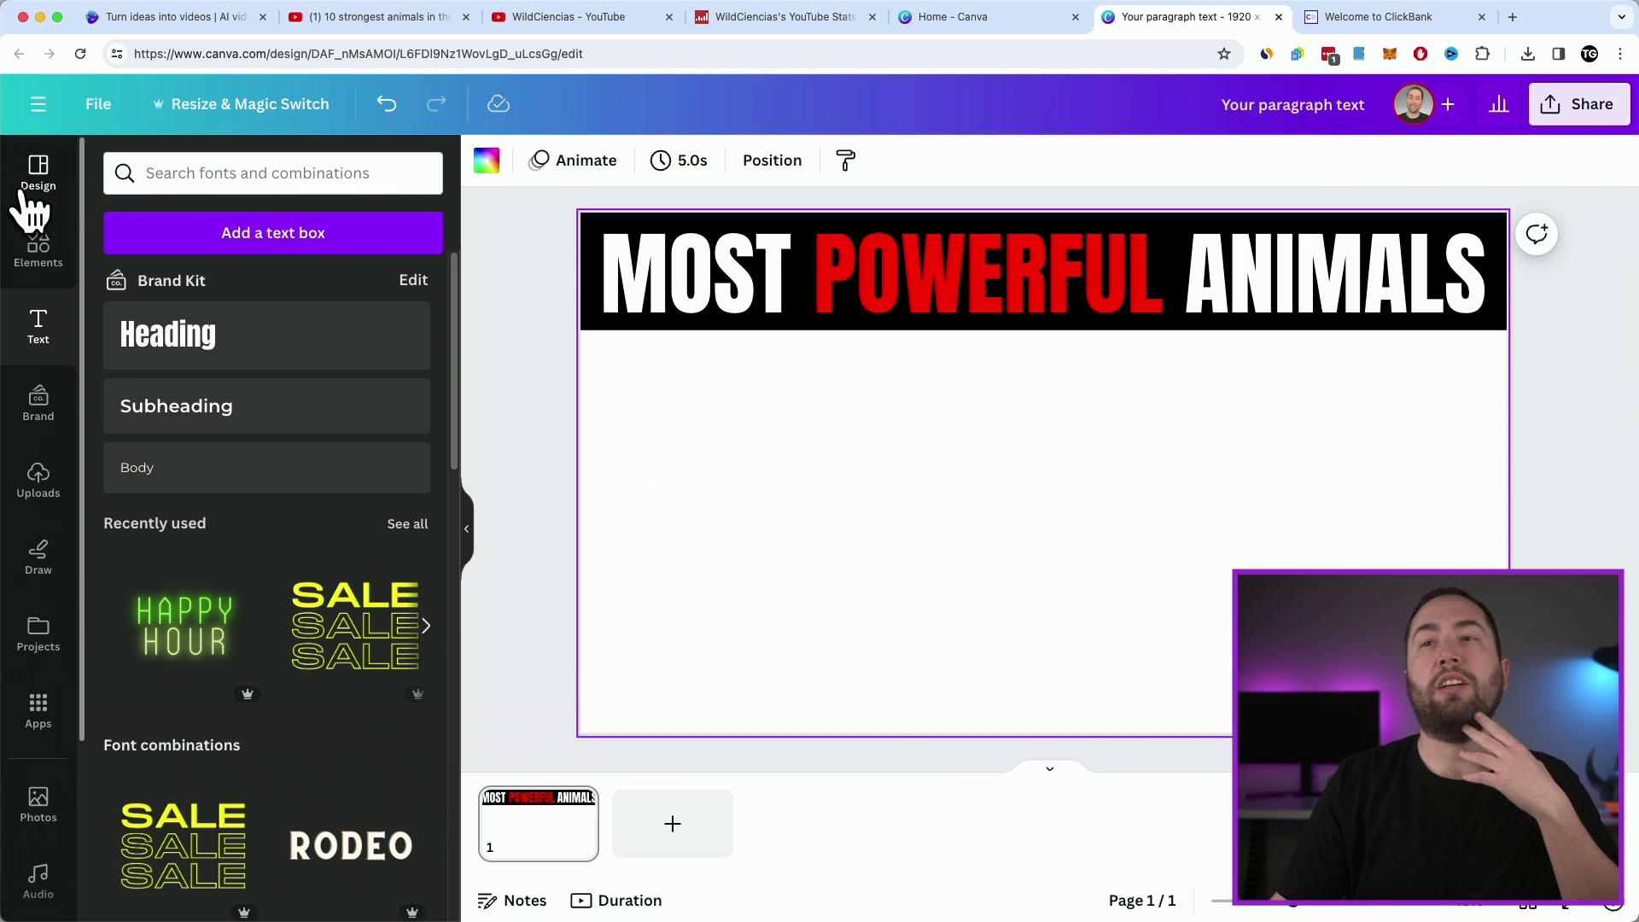
scroll(60, 545, "down", 2)
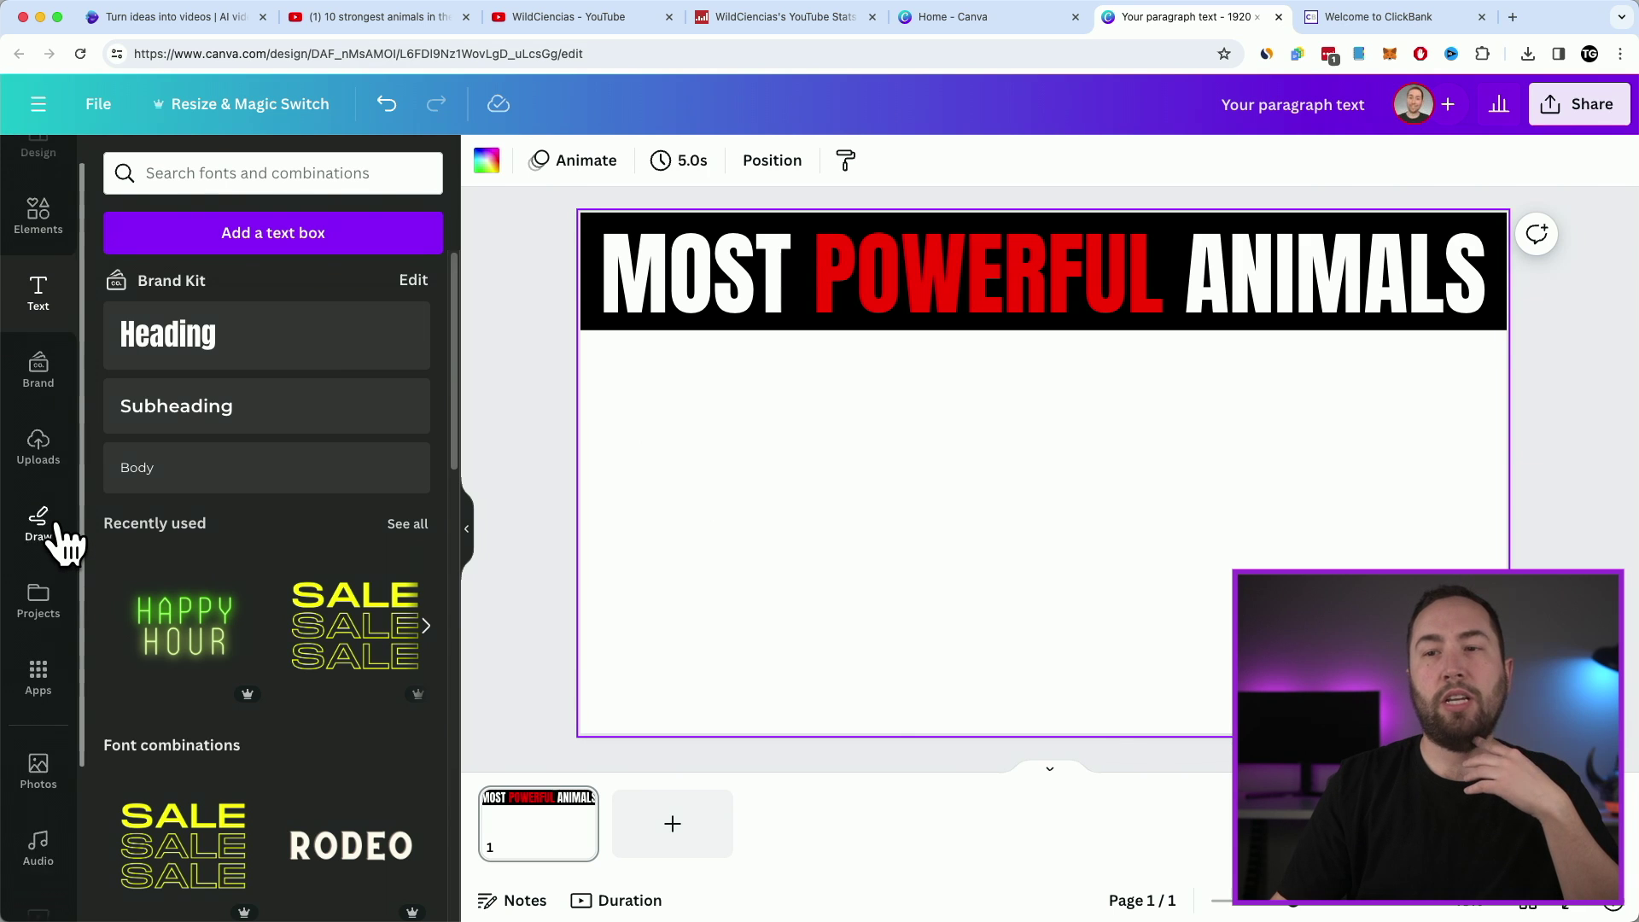
Step: Search photos for GORILLA and place the mugshot gorilla photo below the title
left_click(39, 747)
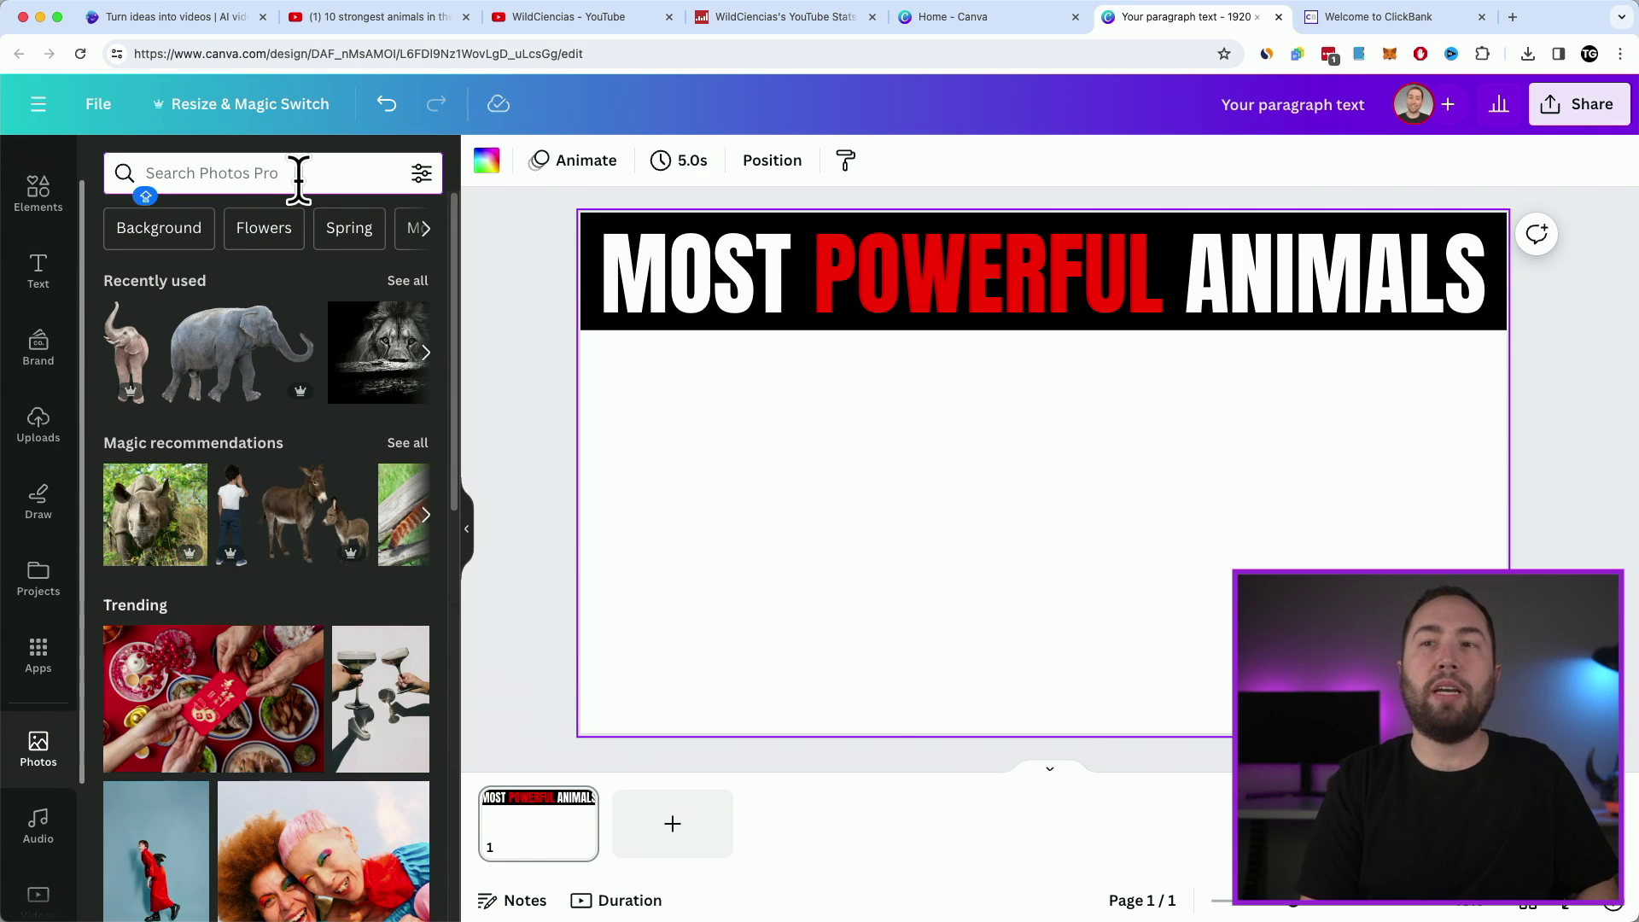
type("GORILLA")
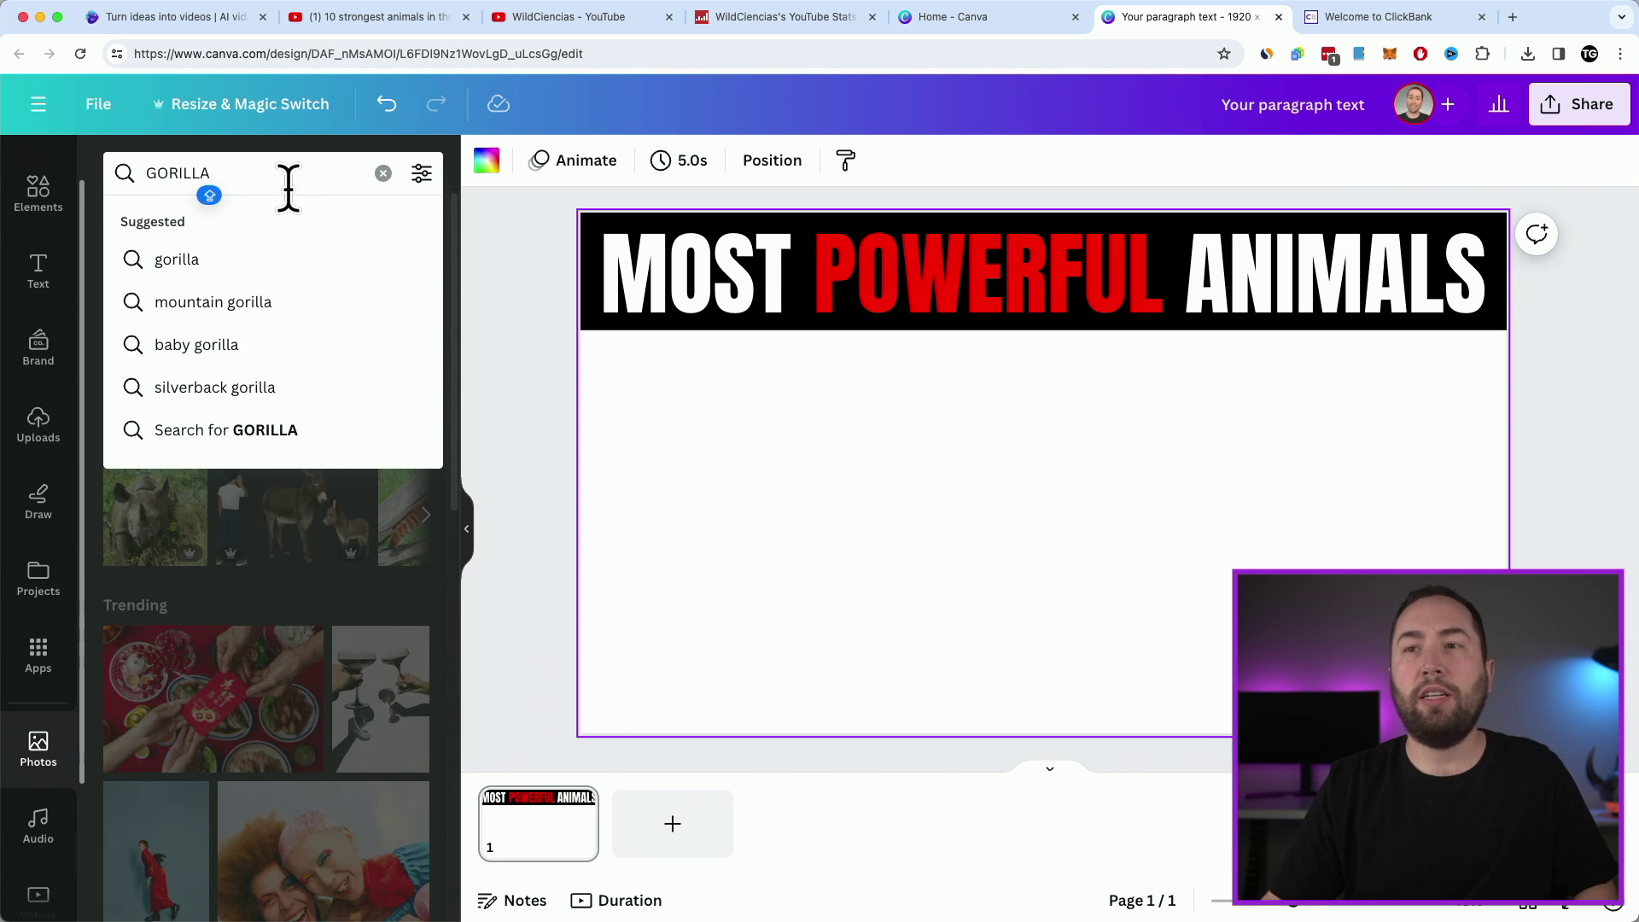
left_click(333, 258)
scroll(372, 367, "down", 5)
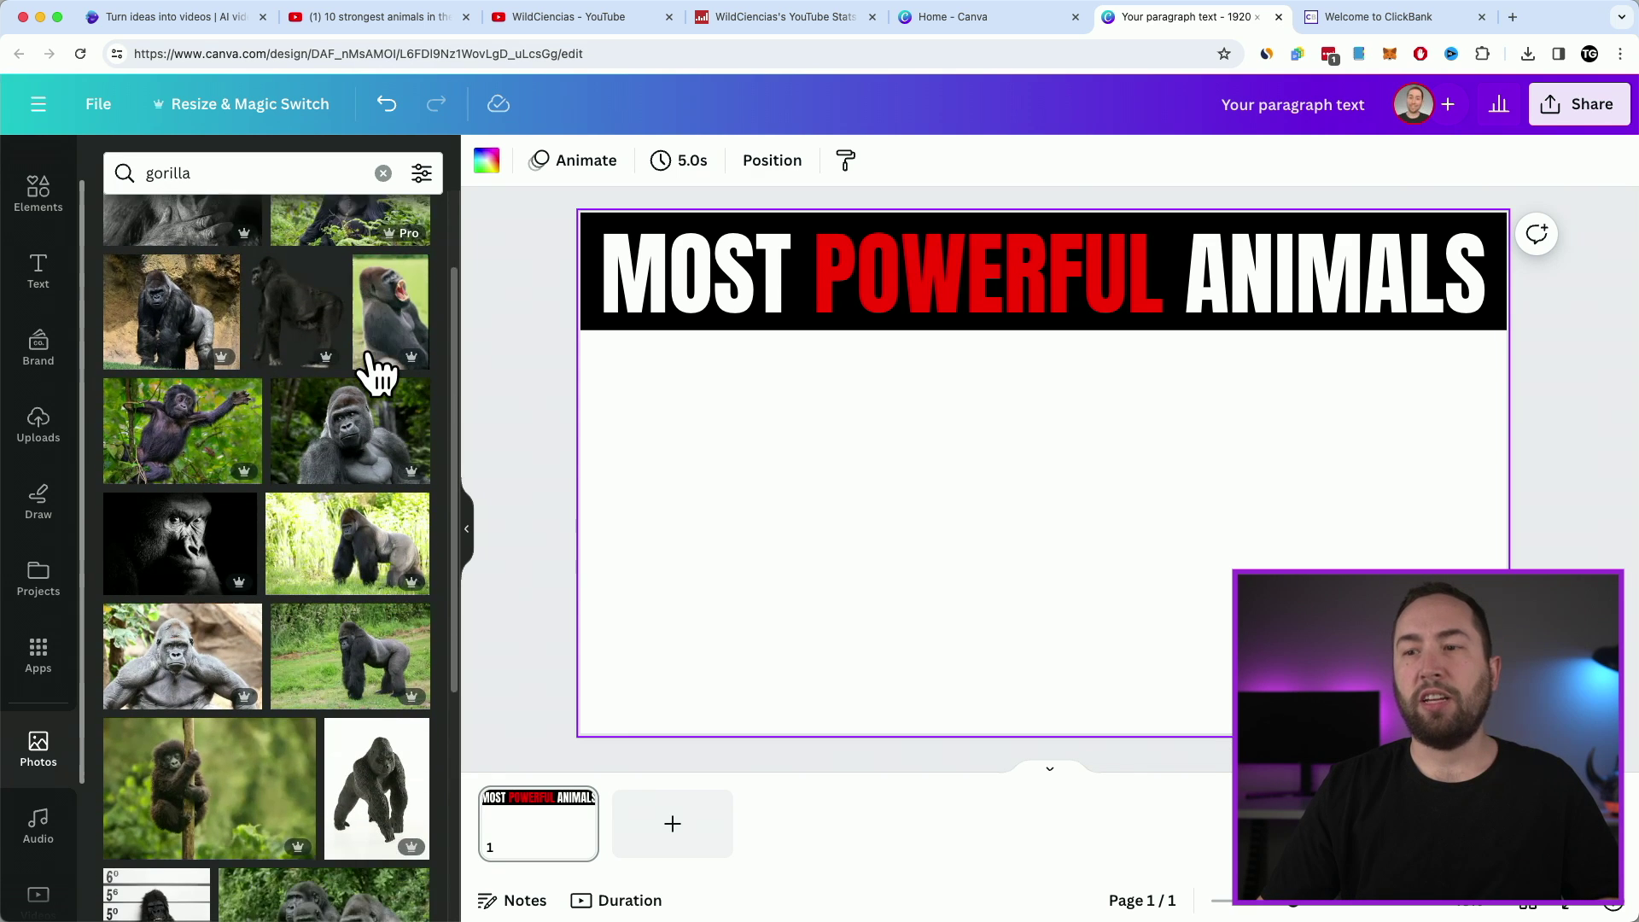
scroll(372, 367, "down", 5)
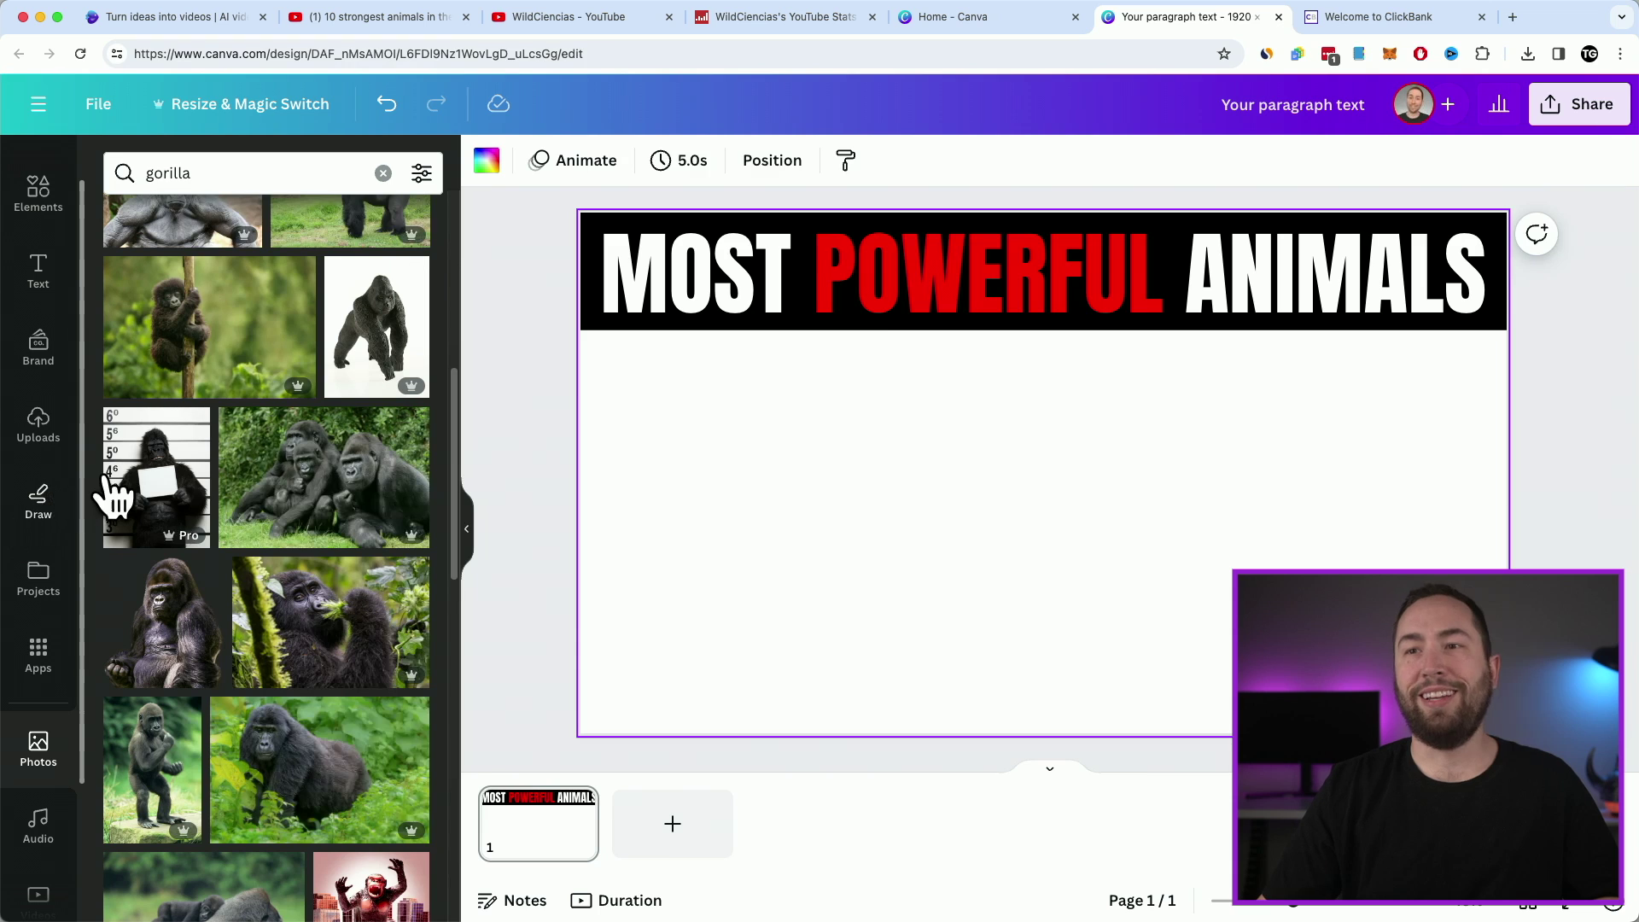
left_click(132, 487)
left_click_drag(1174, 534, 1161, 597)
left_click(1293, 554)
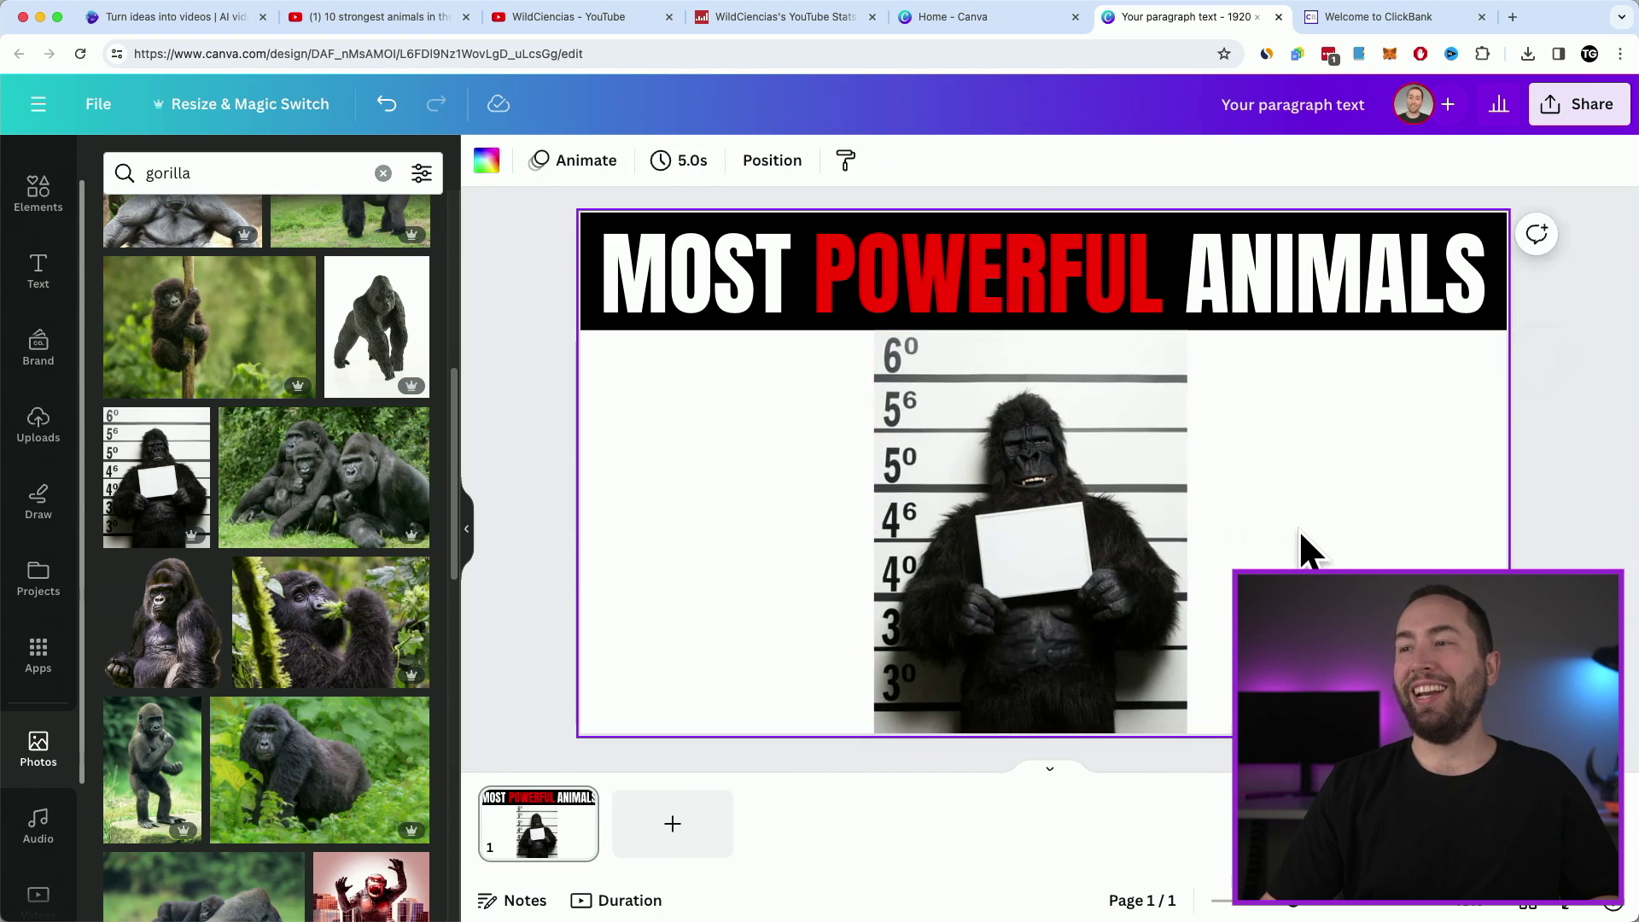
Step: Search photos for DUNG BEETLE and add the beetle-on-sand photo to the page
left_click(224, 166)
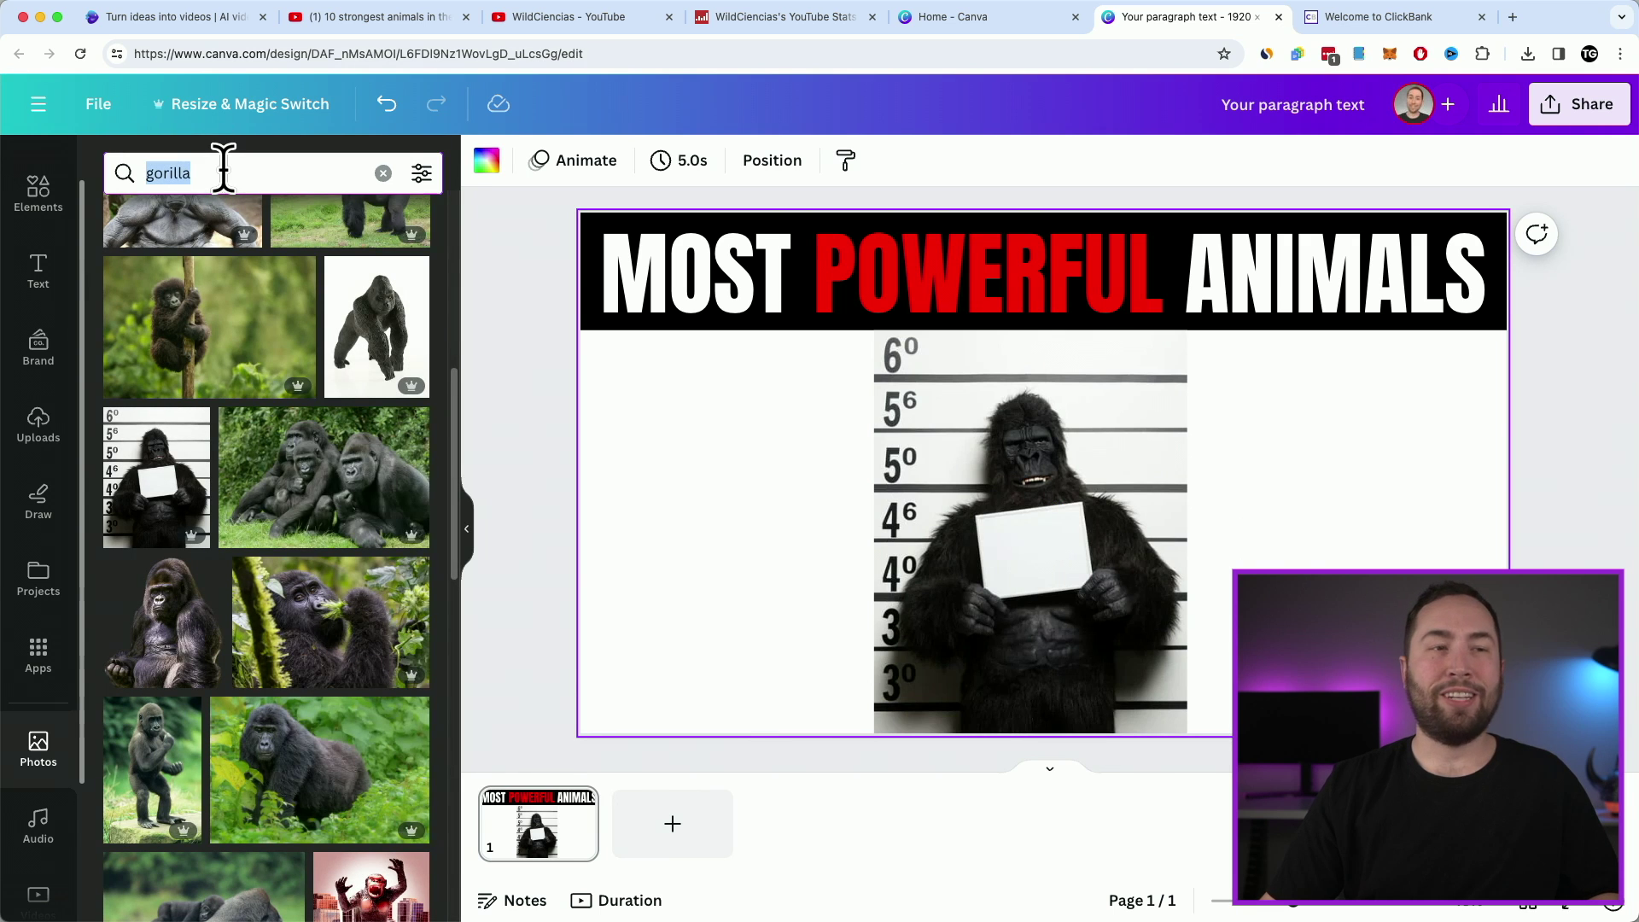
type("DUNG BE")
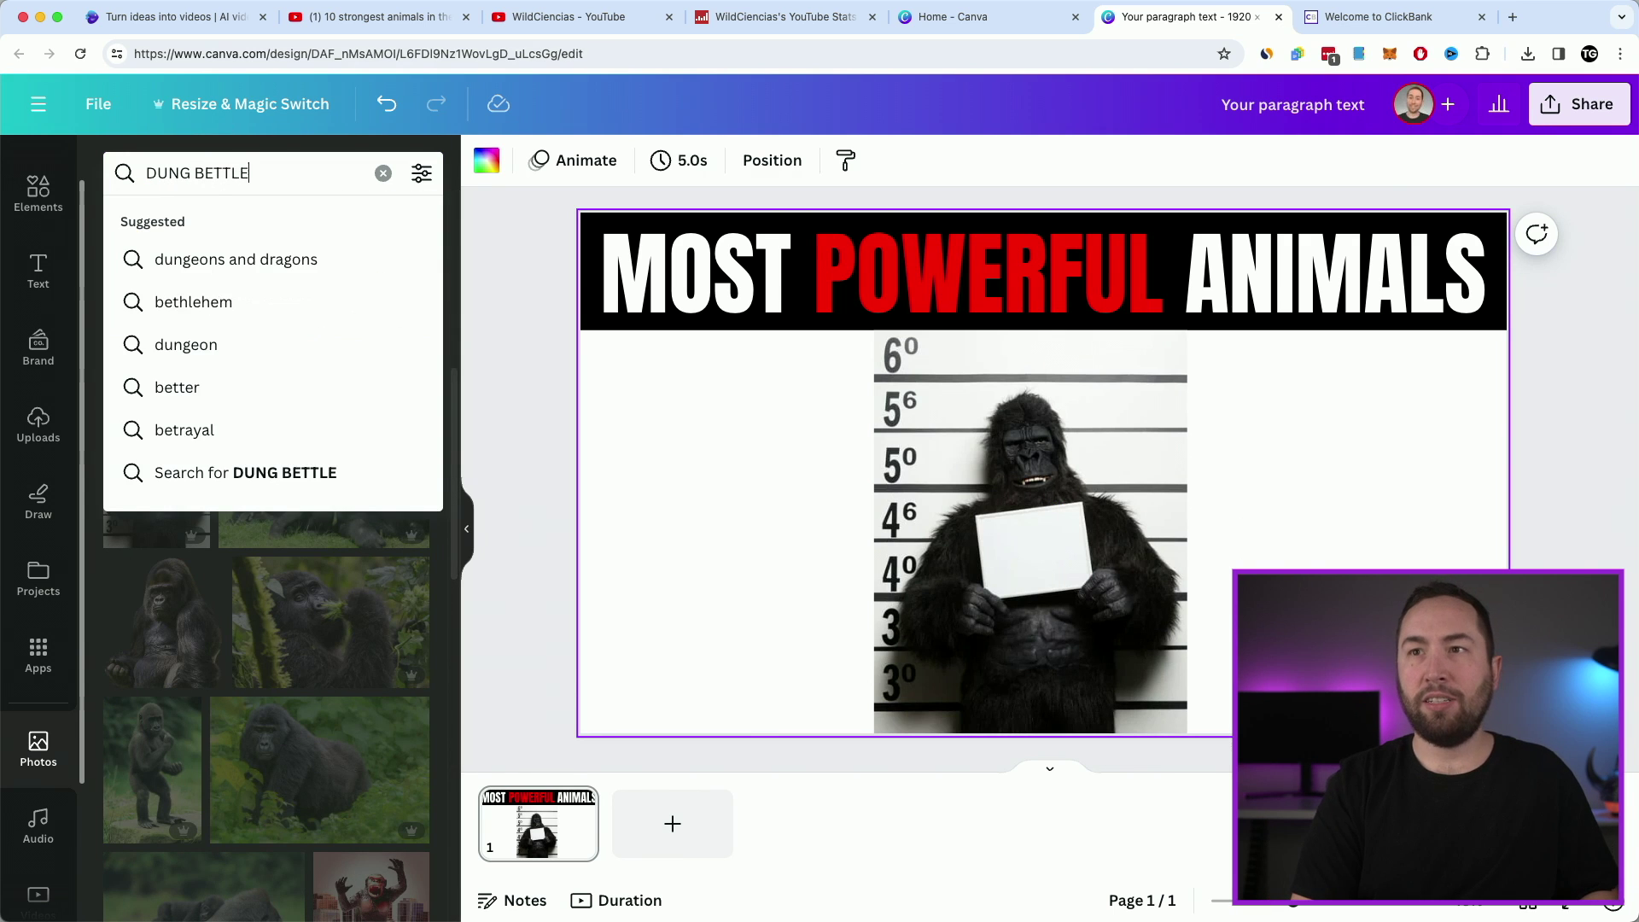
type("TT")
key("BackSpace")
key("BackSpace")
type("ETLE")
key("Return")
scroll(201, 348, "down", 5)
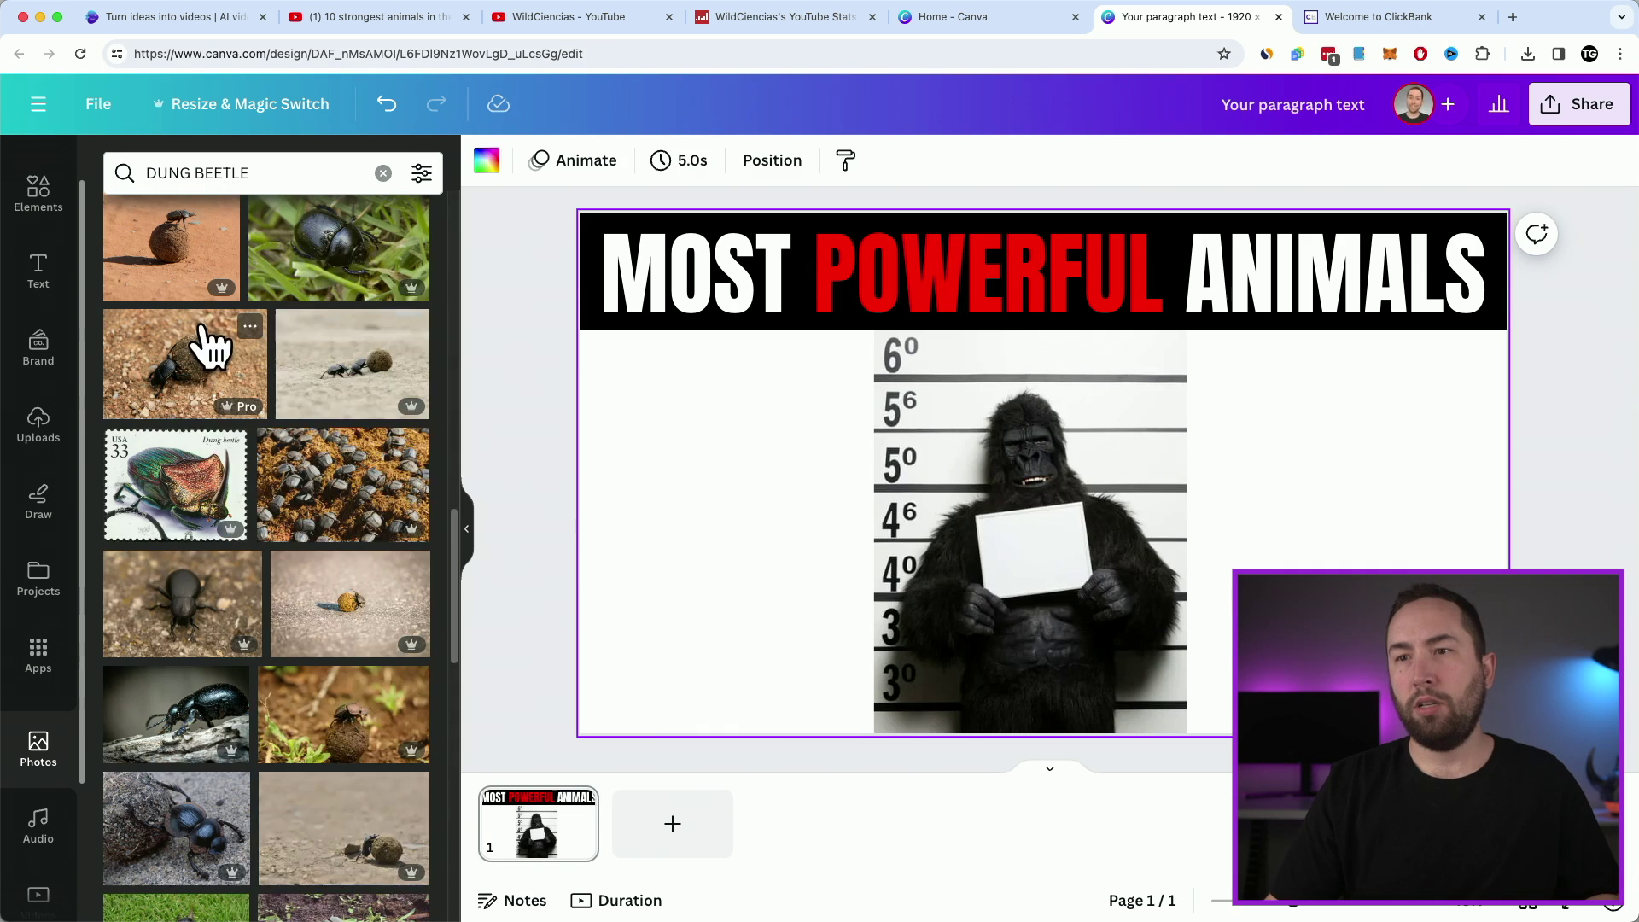
left_click(168, 596)
Step: Crop the beetle photo narrower from both sides and move it left of the gorilla
left_click_drag(1281, 476, 1087, 531)
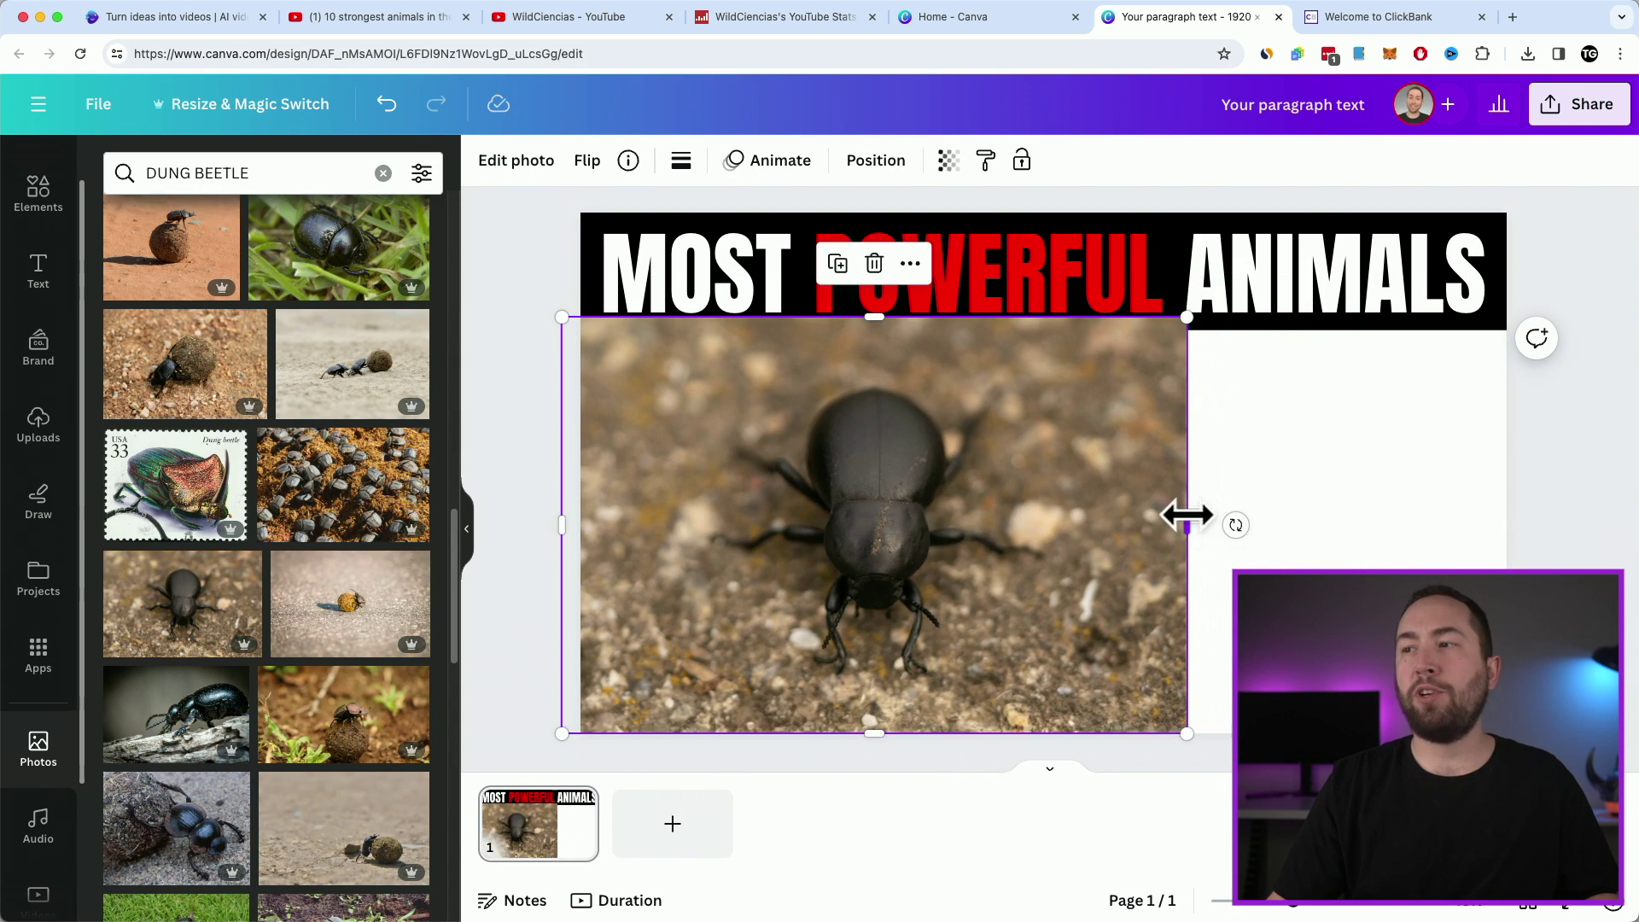
left_click_drag(1185, 516, 1032, 517)
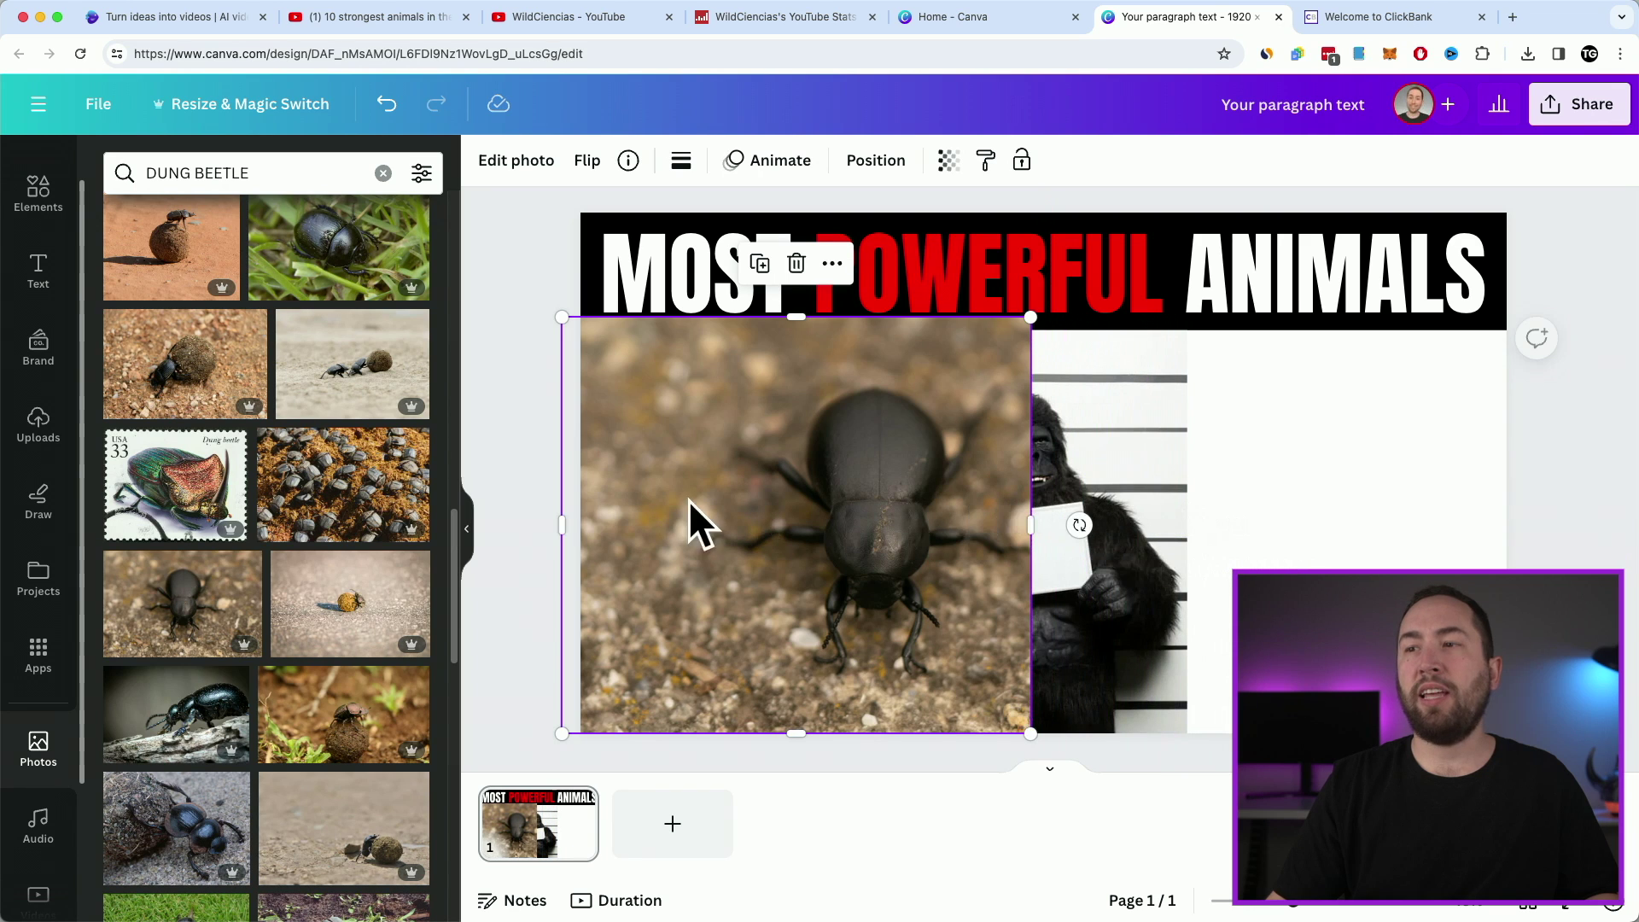
left_click_drag(569, 518, 697, 516)
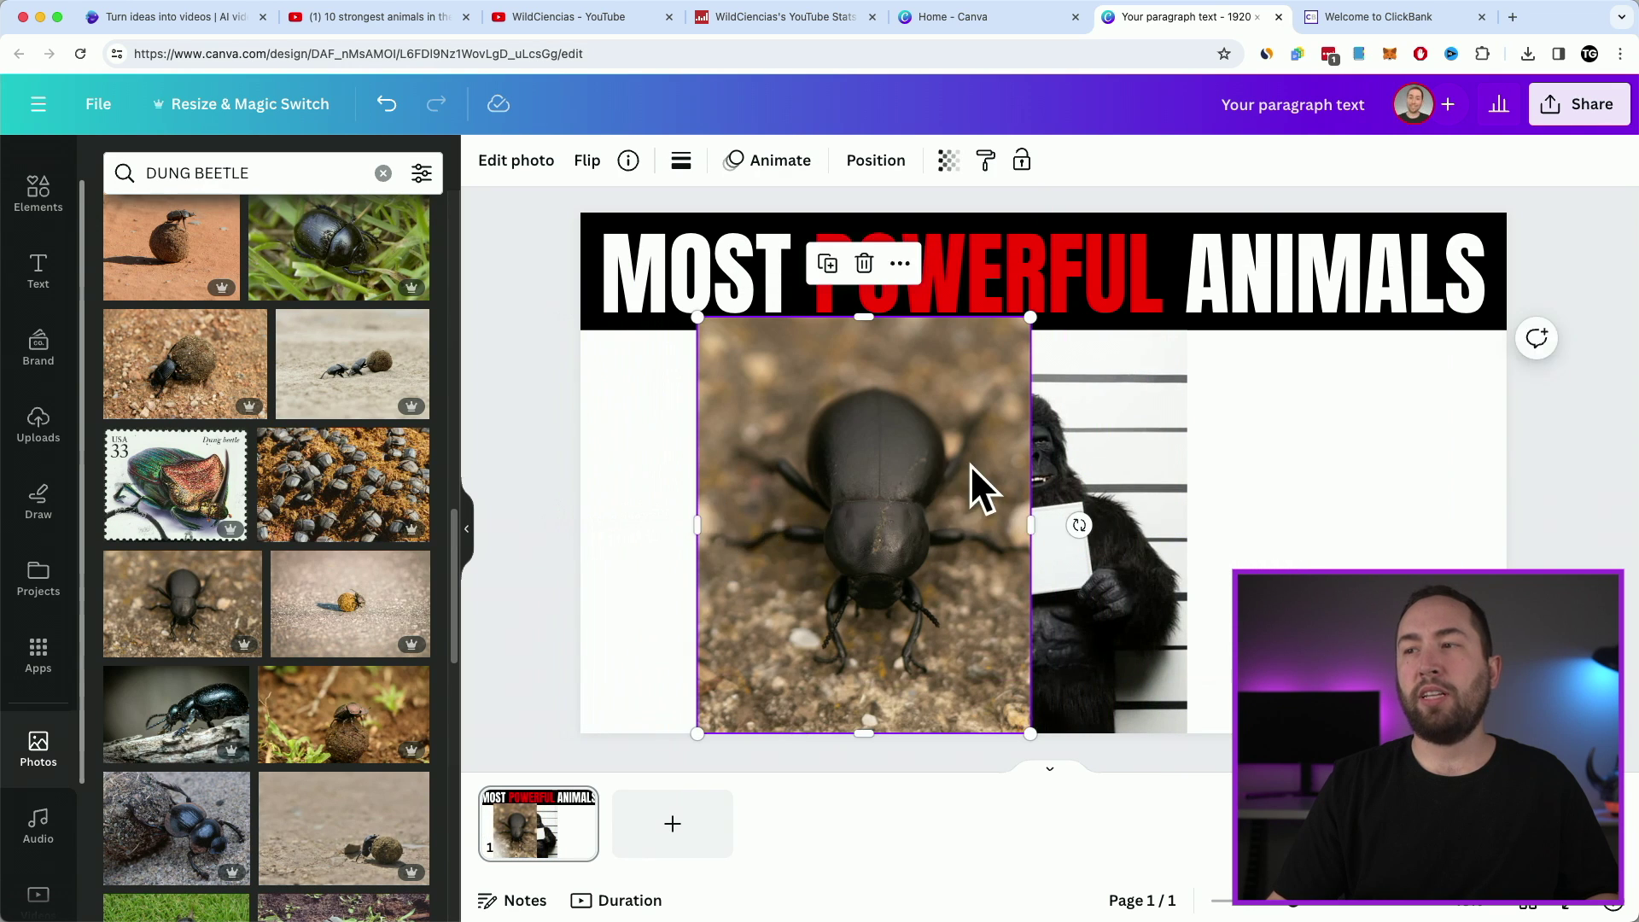
left_click_drag(981, 484, 845, 495)
Step: Bring the gorilla photo forward so it sits in front of the beetle
left_click(1059, 388)
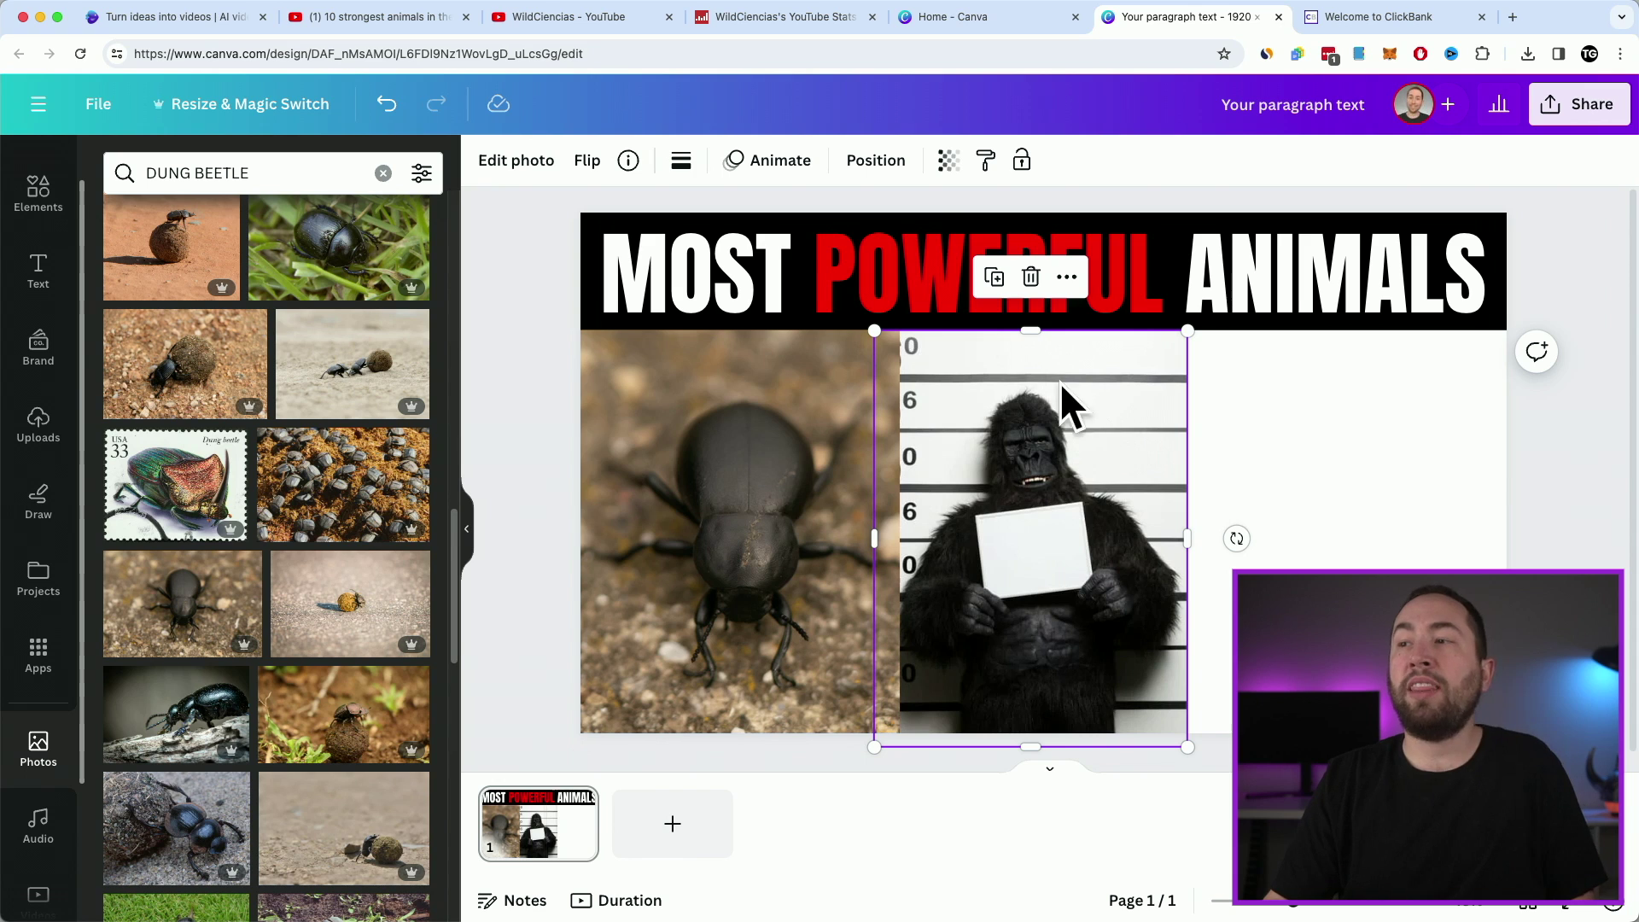
left_click(876, 162)
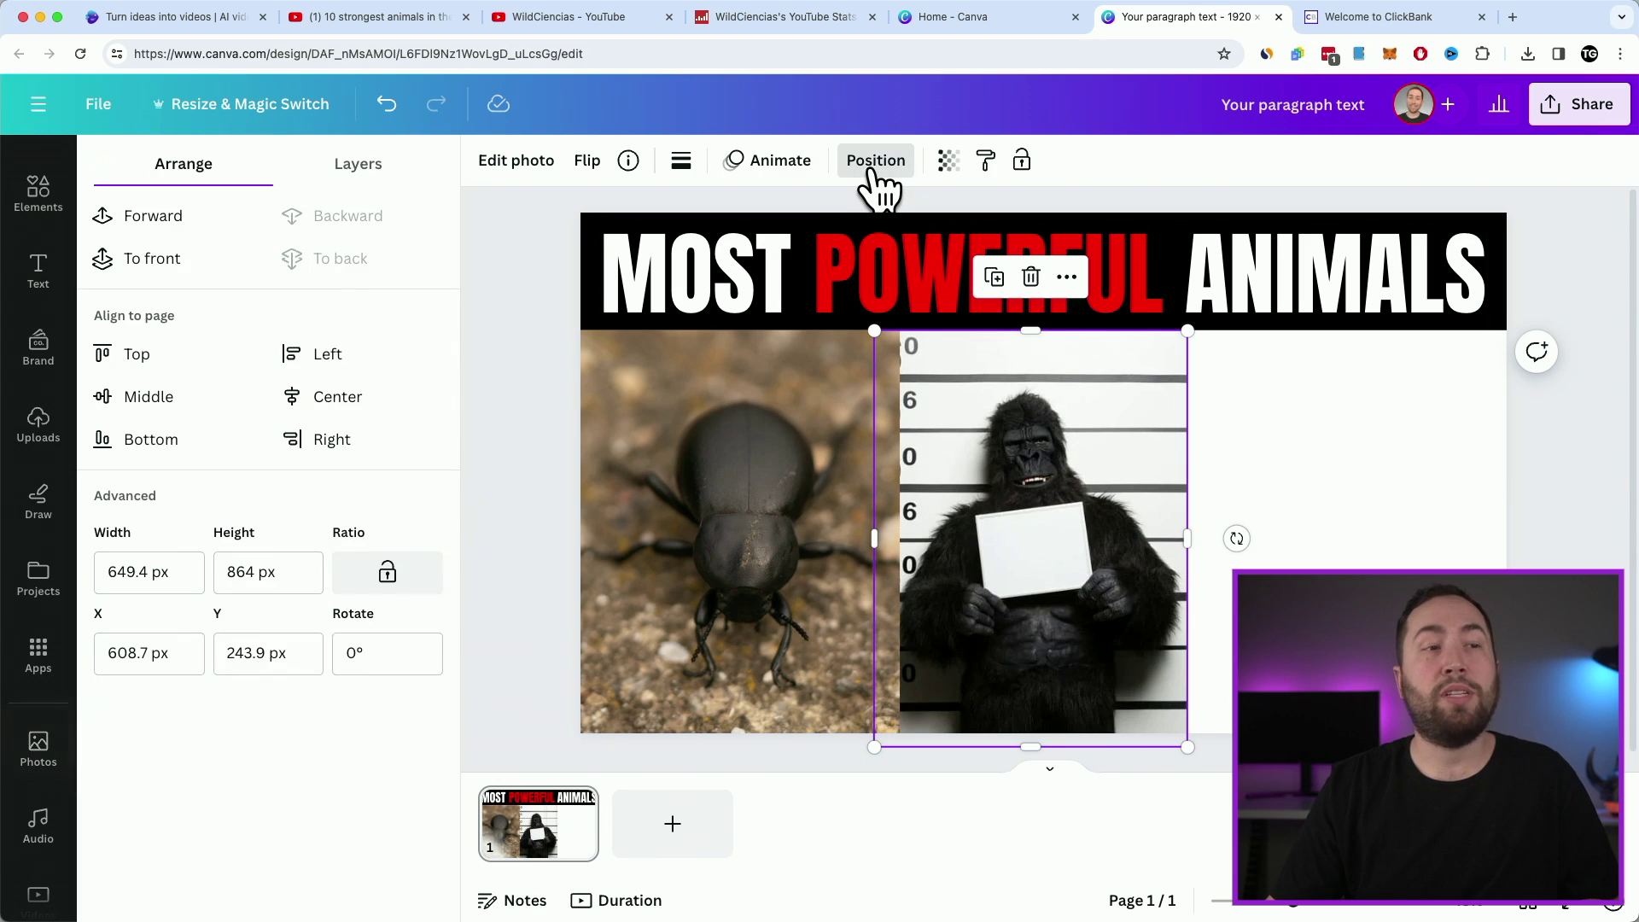
left_click(176, 259)
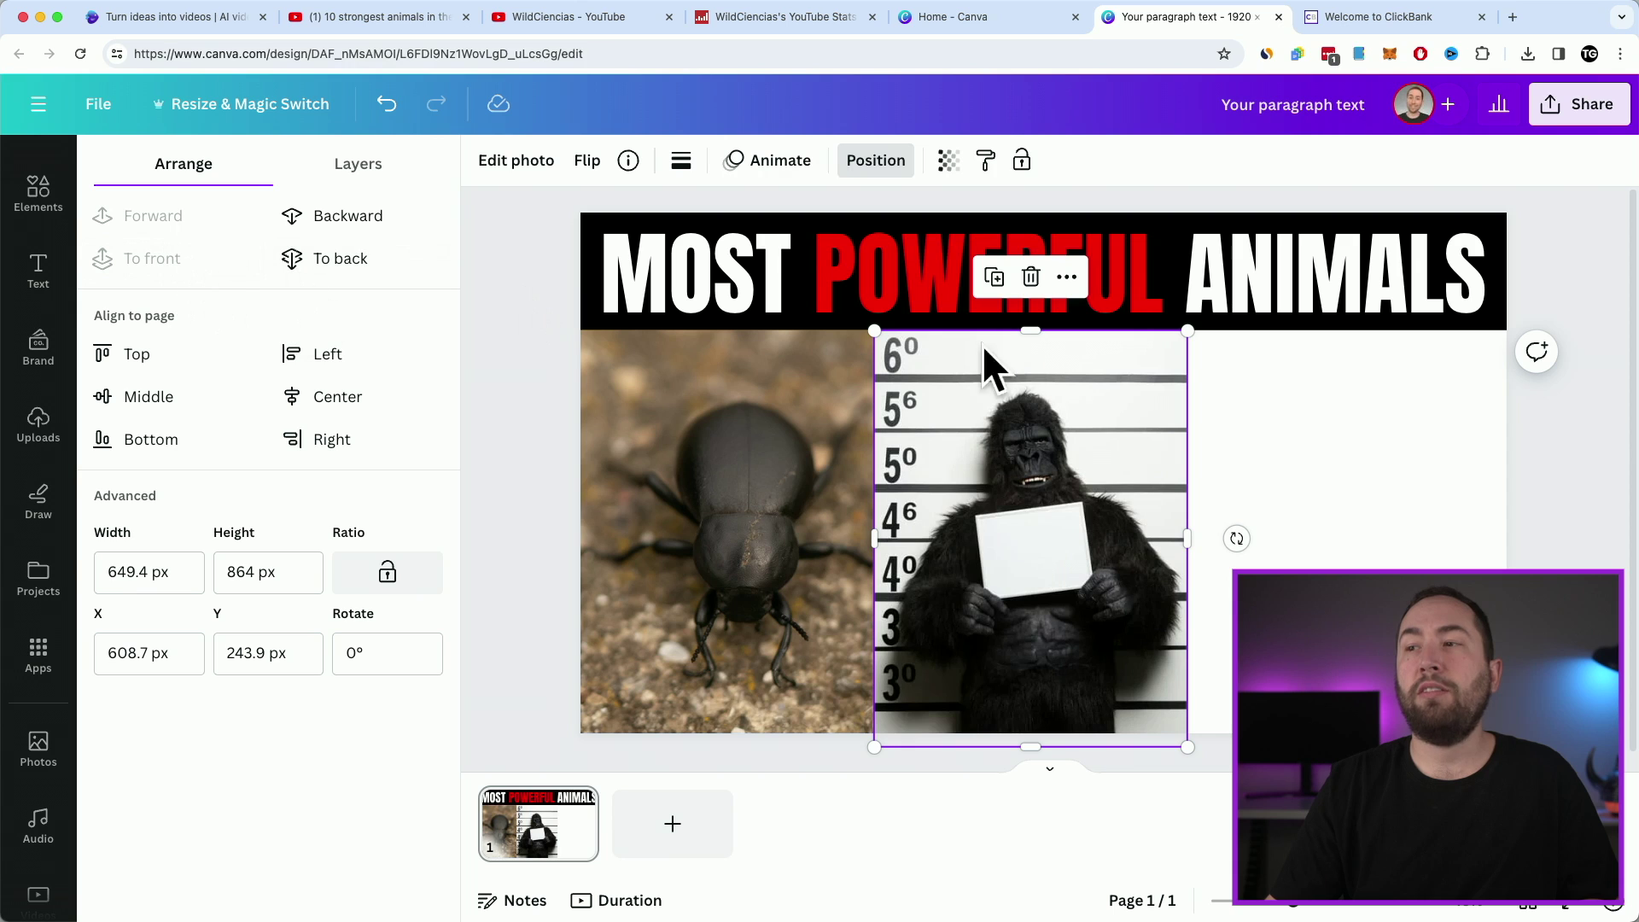
left_click(1262, 459)
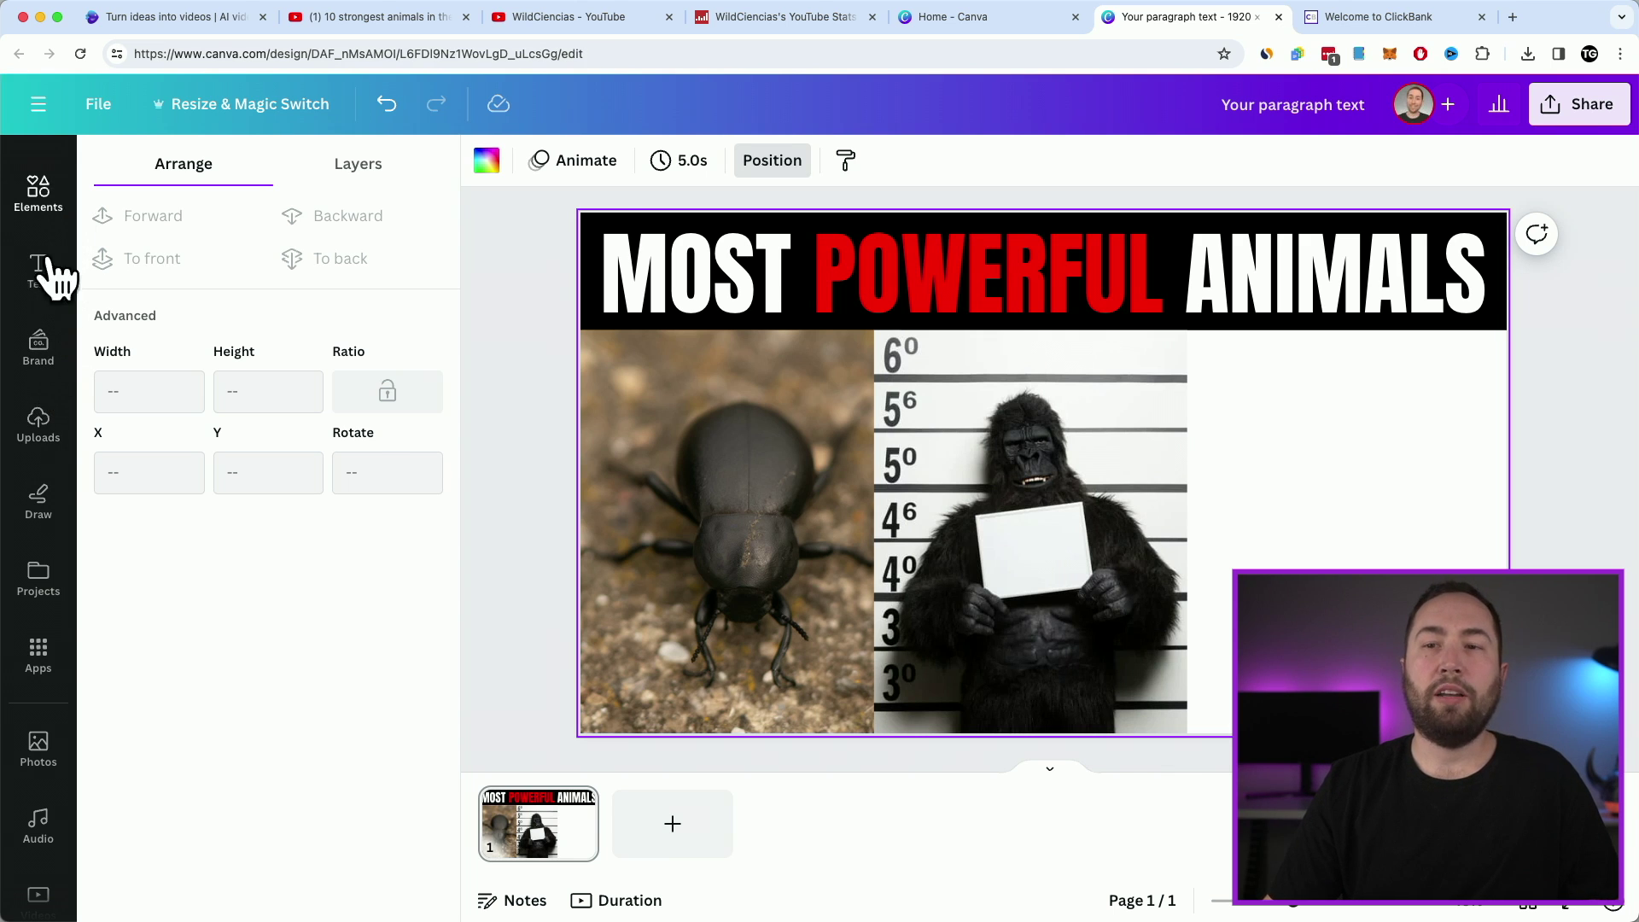
Step: Search photos for 'lion' and place the walking lion in the right-hand space beside the gorilla
left_click(53, 733)
left_click(250, 171)
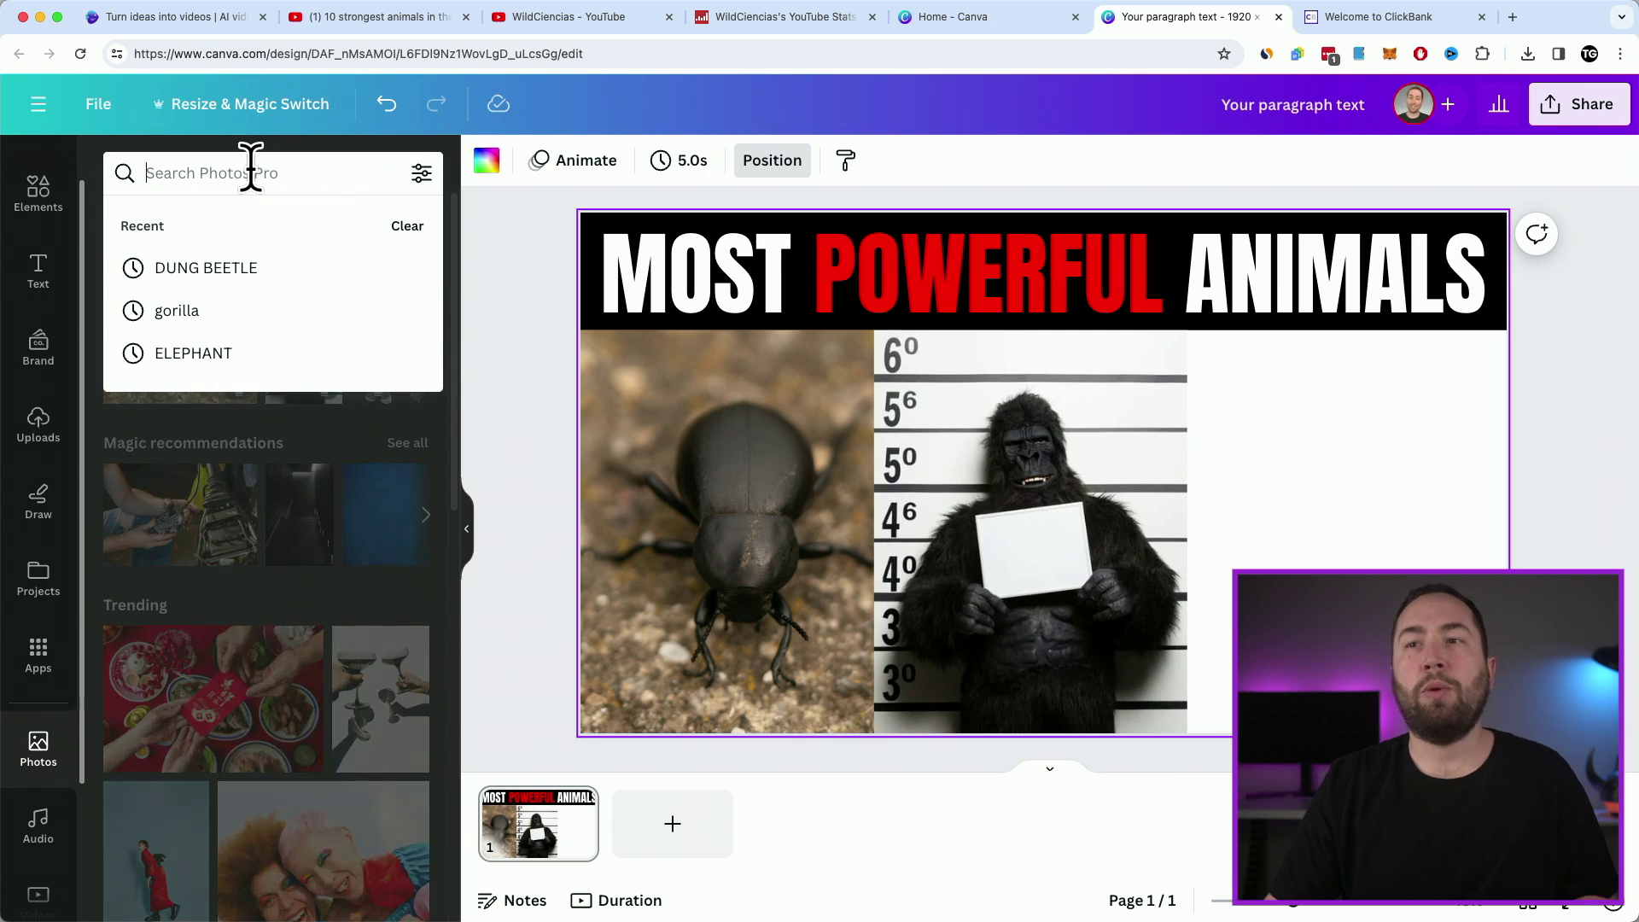
type("lion")
key("Return")
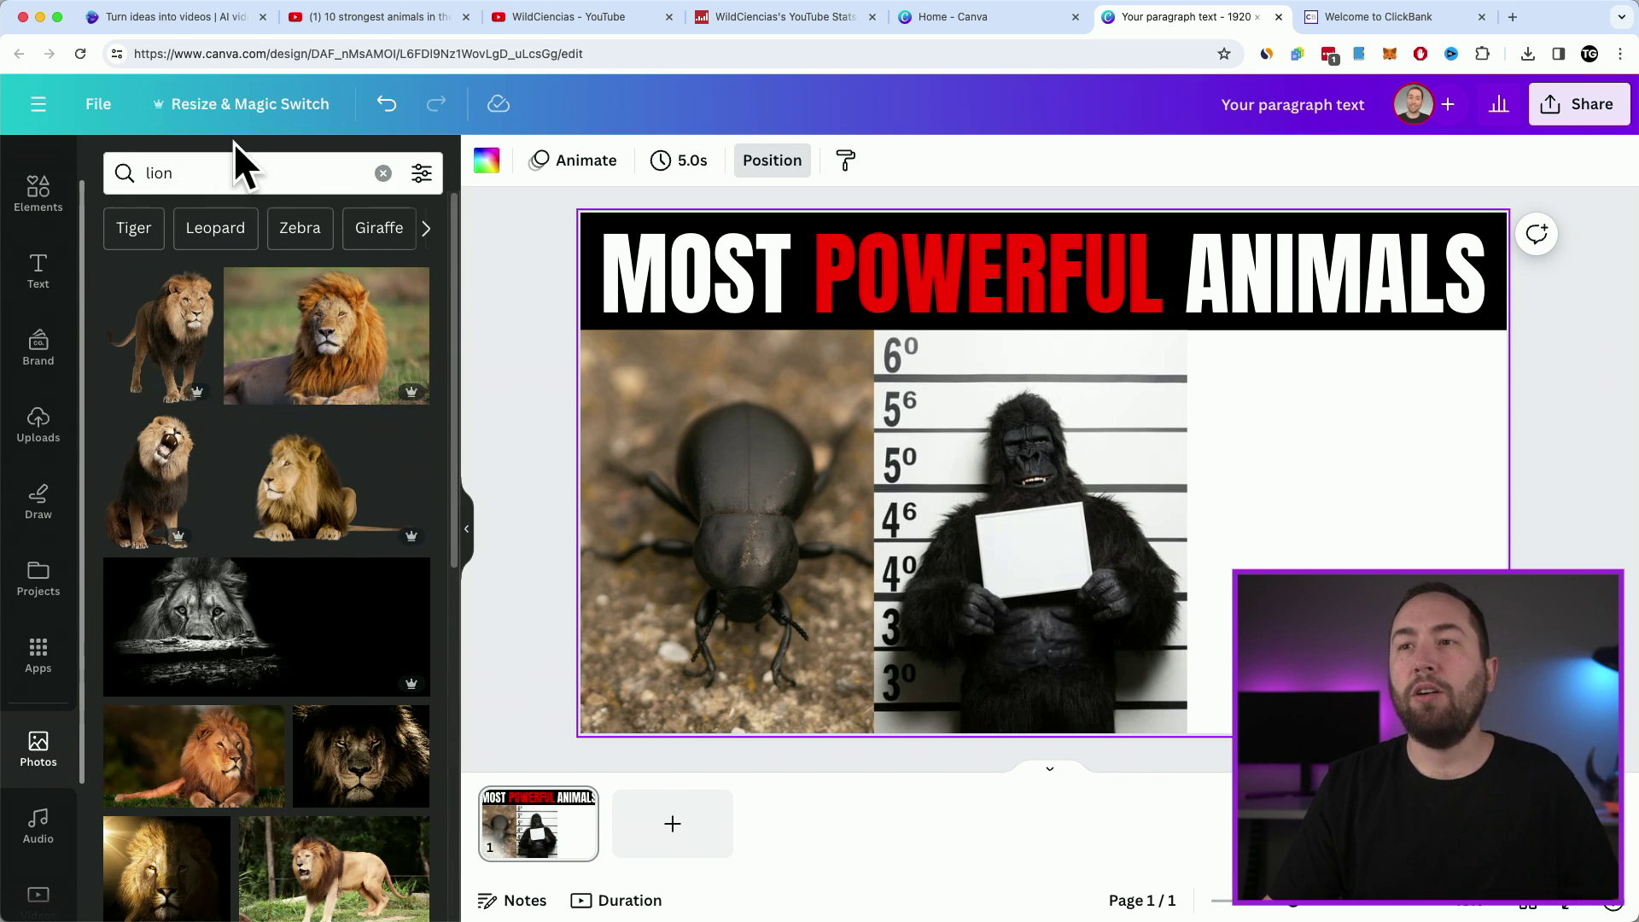
scroll(248, 439, "down", 5)
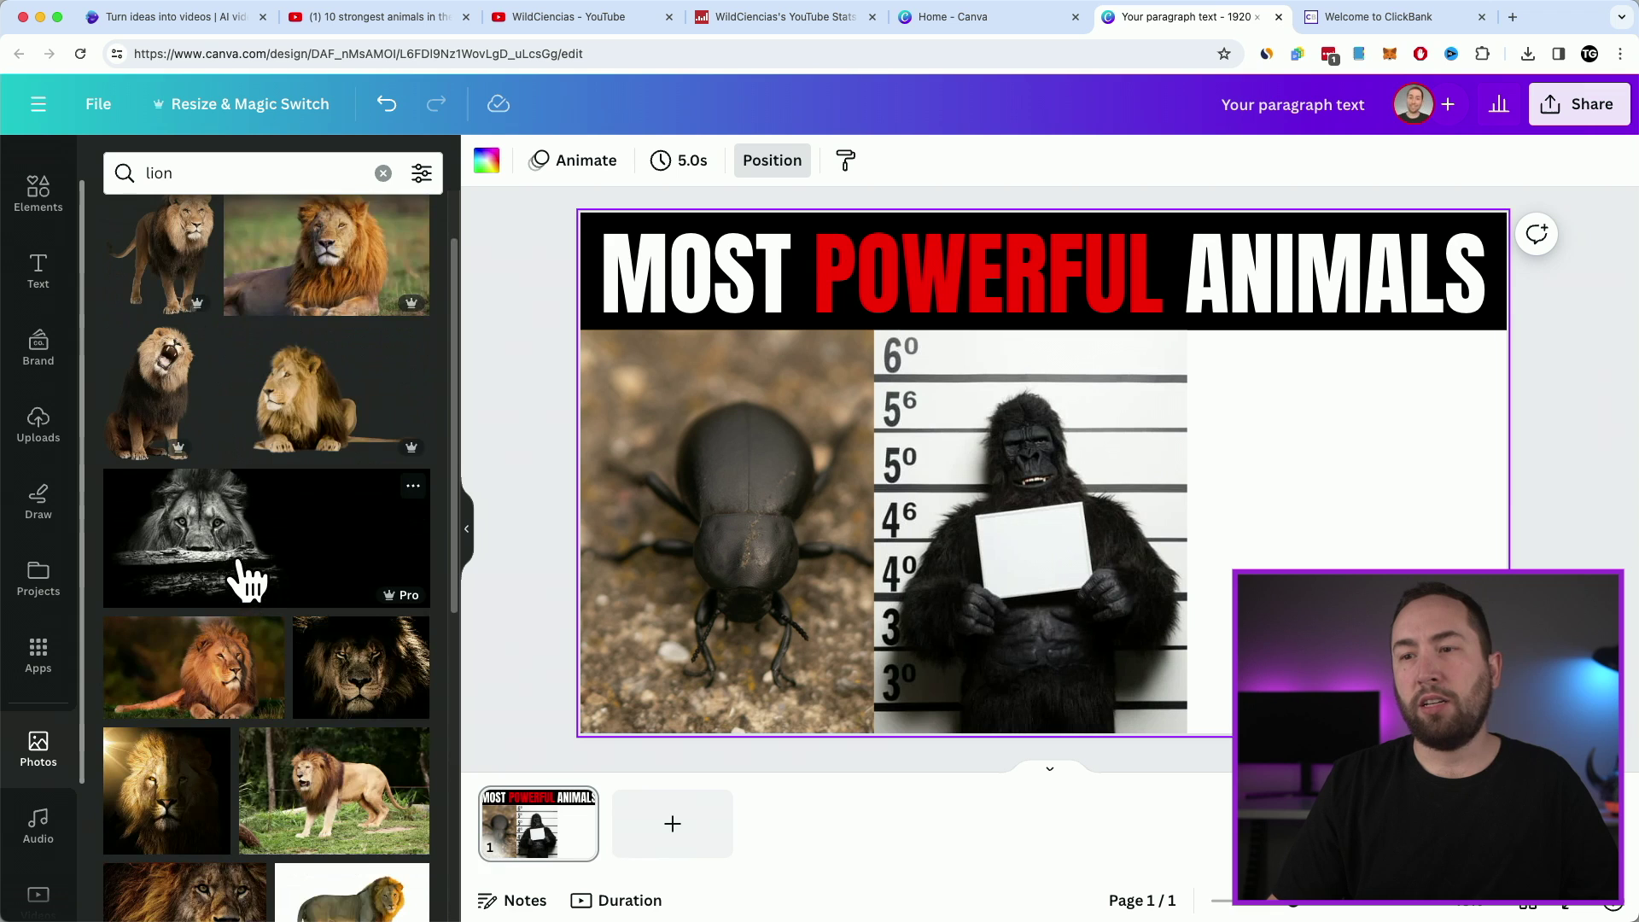
scroll(252, 526, "down", 6)
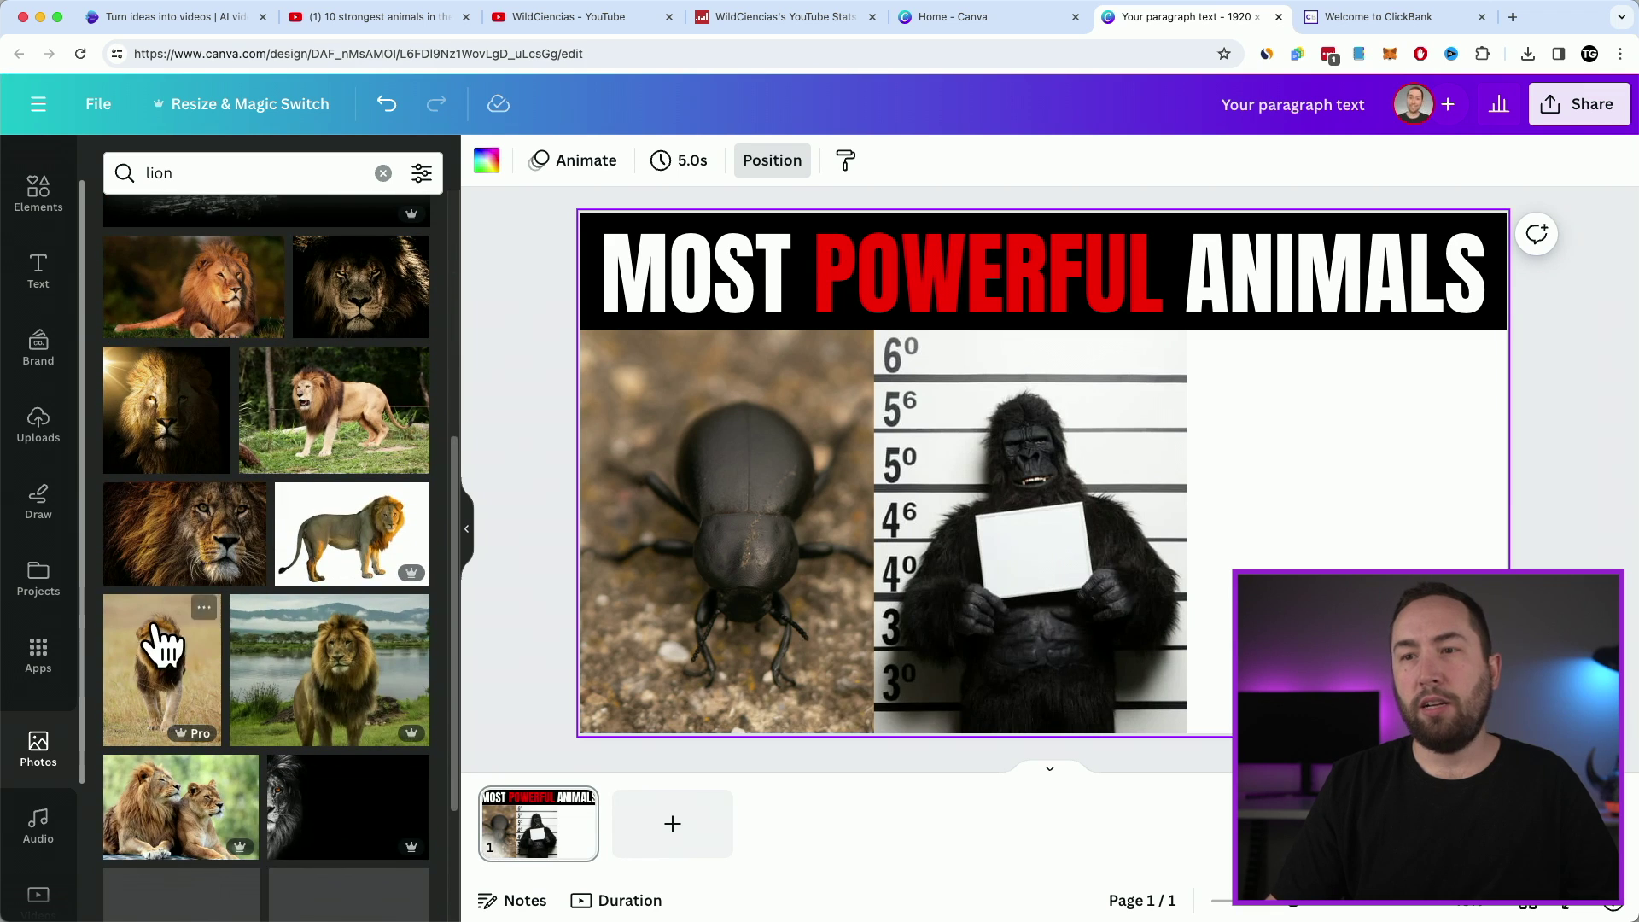
left_click(158, 649)
left_click_drag(1061, 439, 1356, 490)
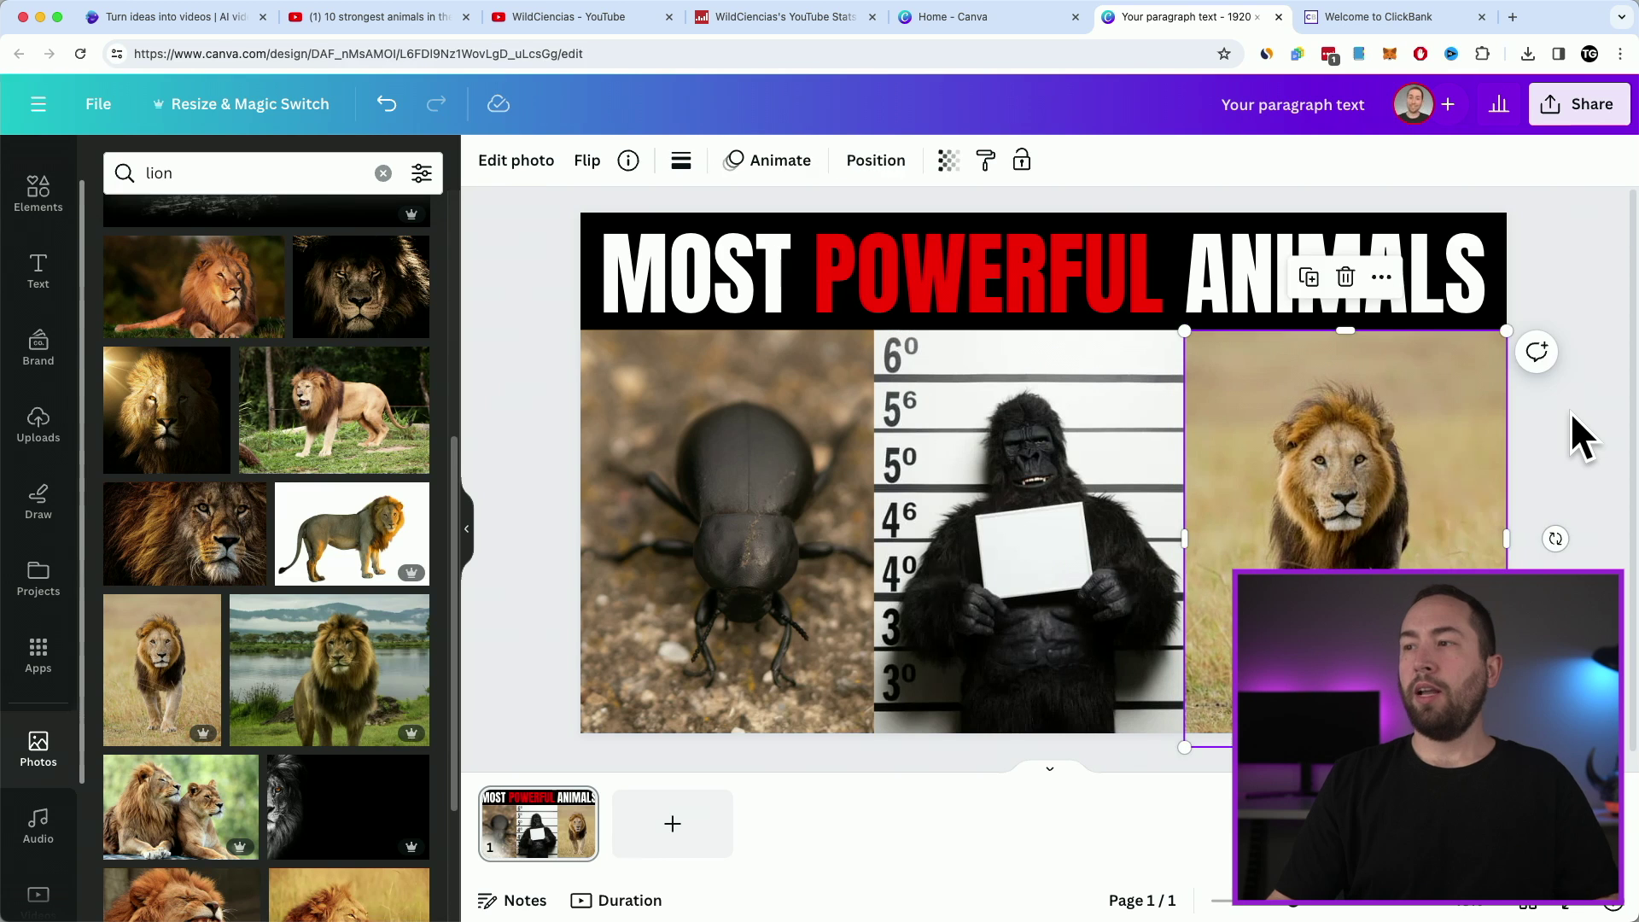
left_click(1580, 436)
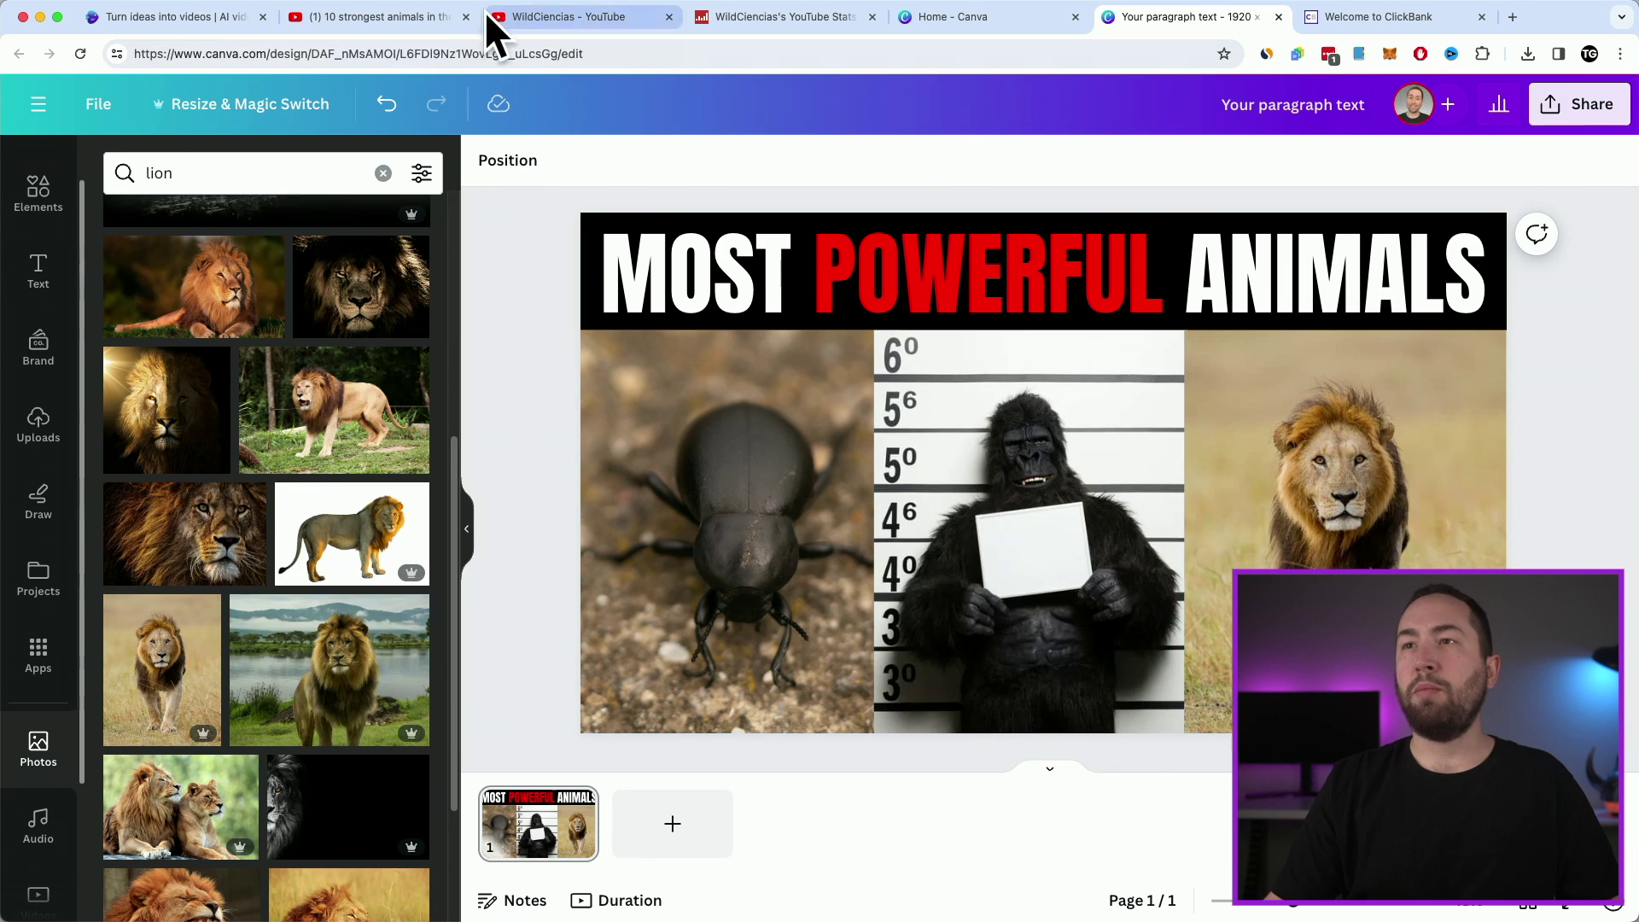
Step: Split the YouTube strongest-animals results into their own window and maximise the Canva window
left_click_drag(438, 25, 491, 363)
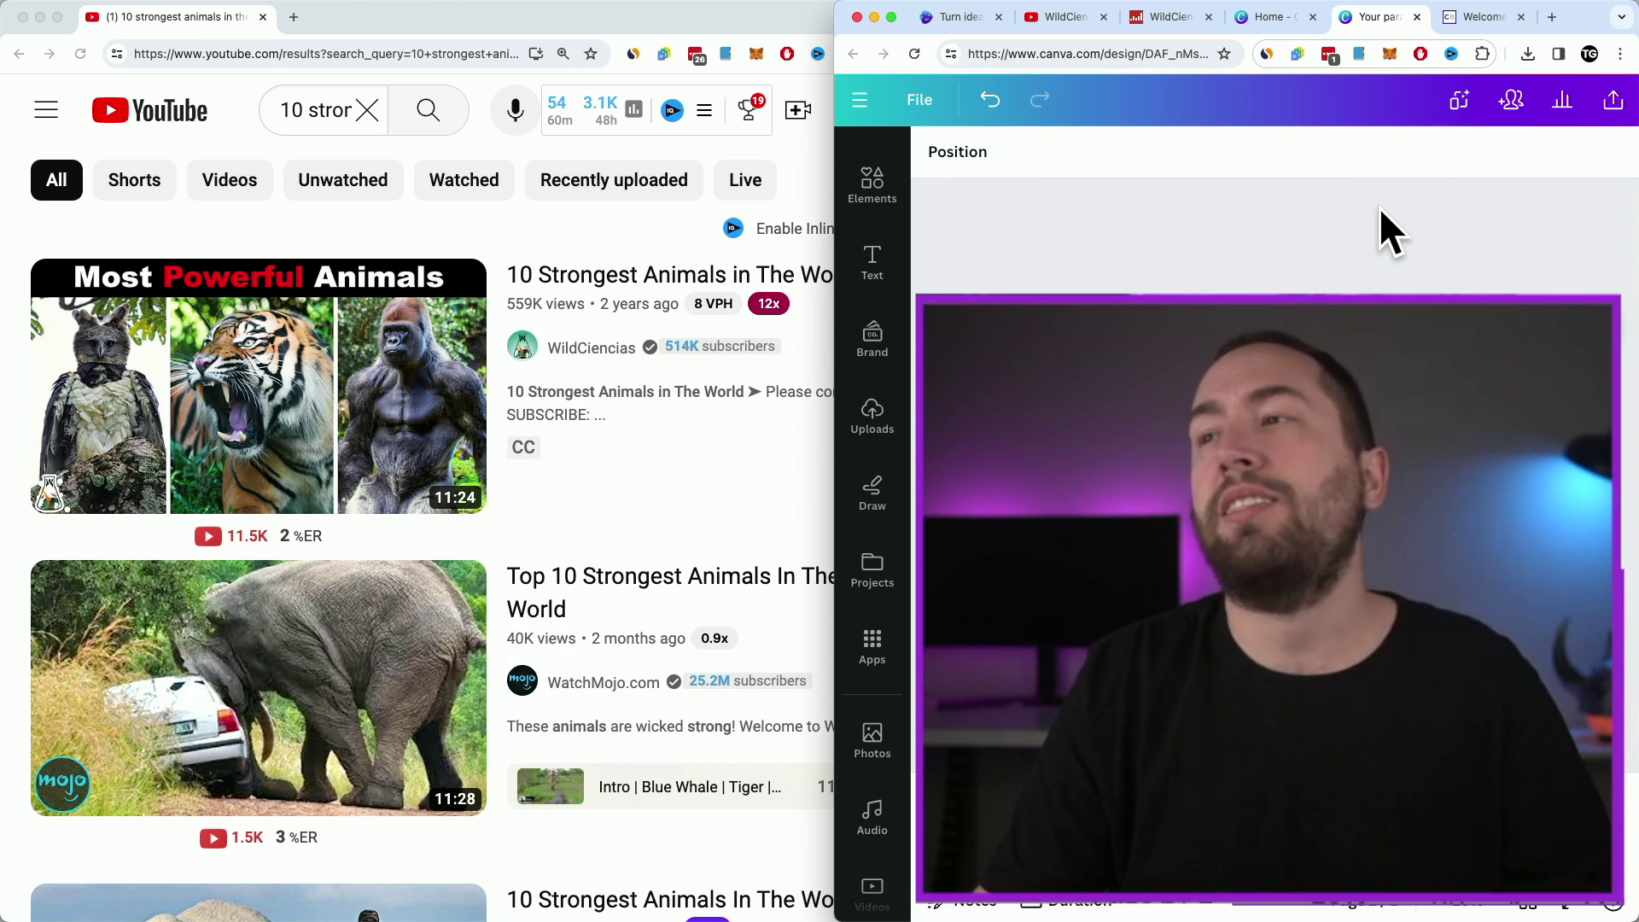
double_click(1570, 19)
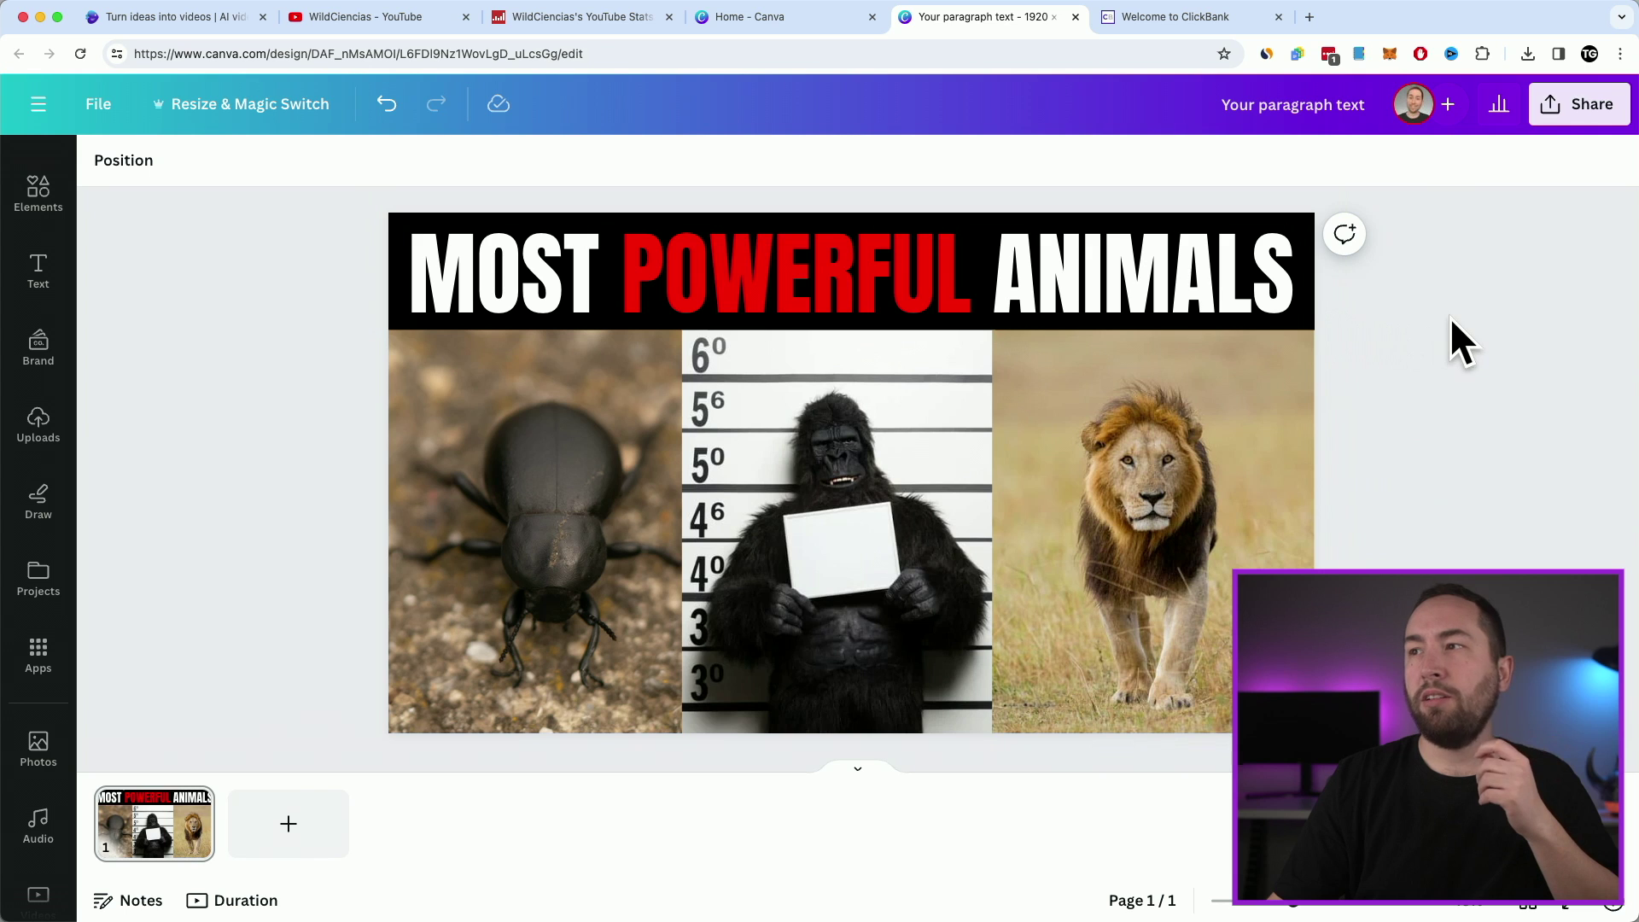
Step: Download the Most Powerful Animals thumbnail as a 1920 × 1080 PNG file
left_click(1550, 116)
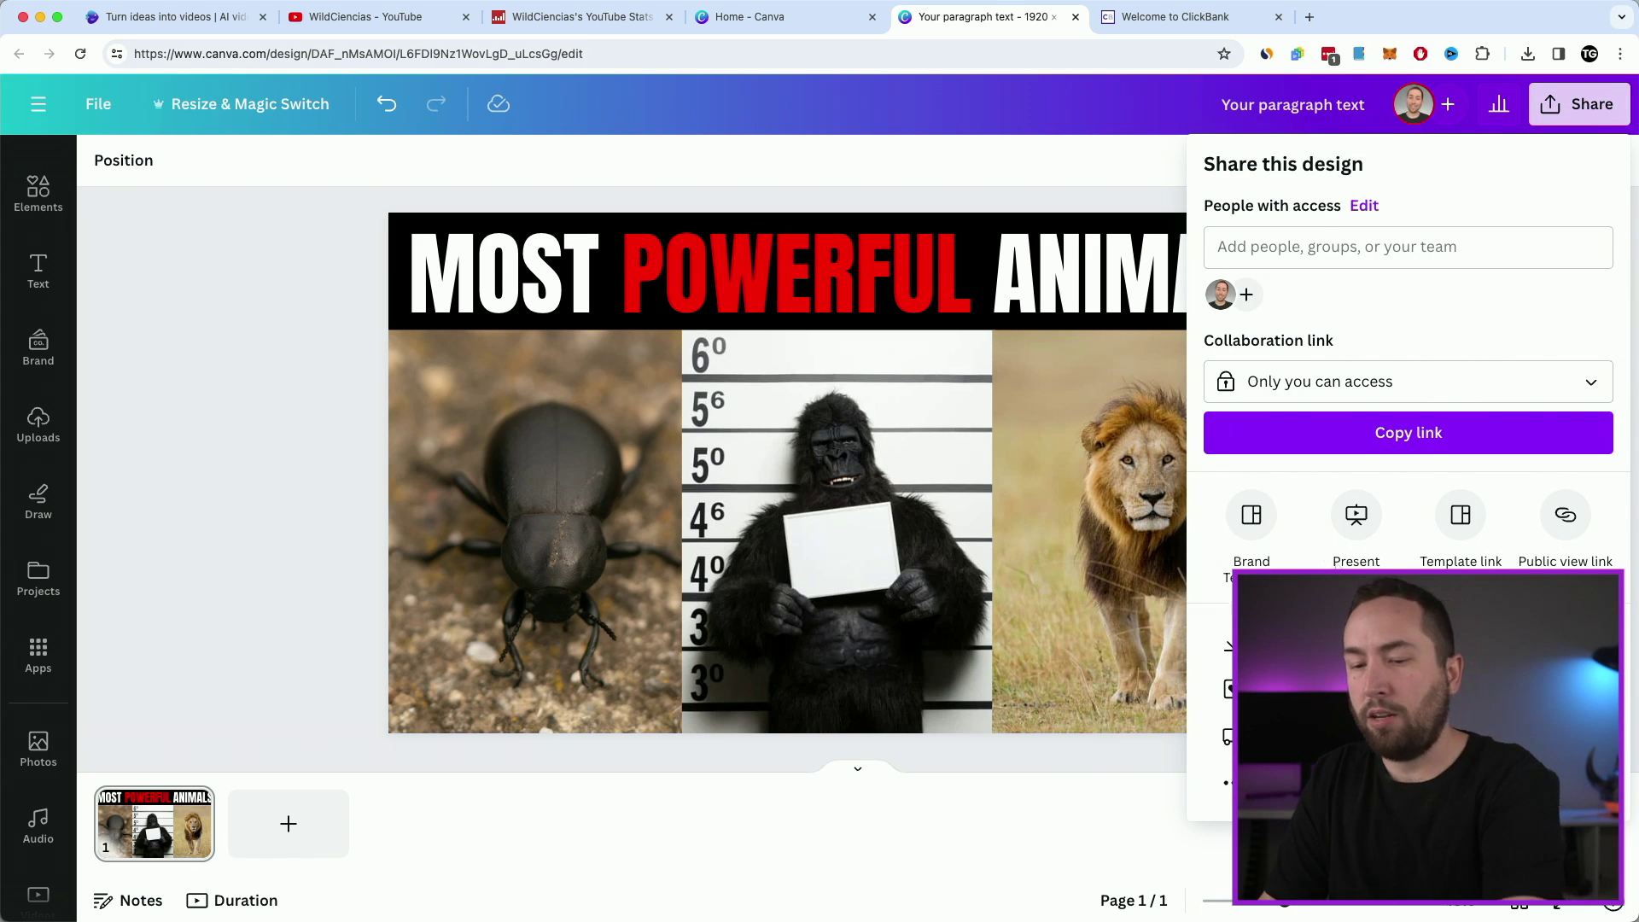
left_click(1354, 653)
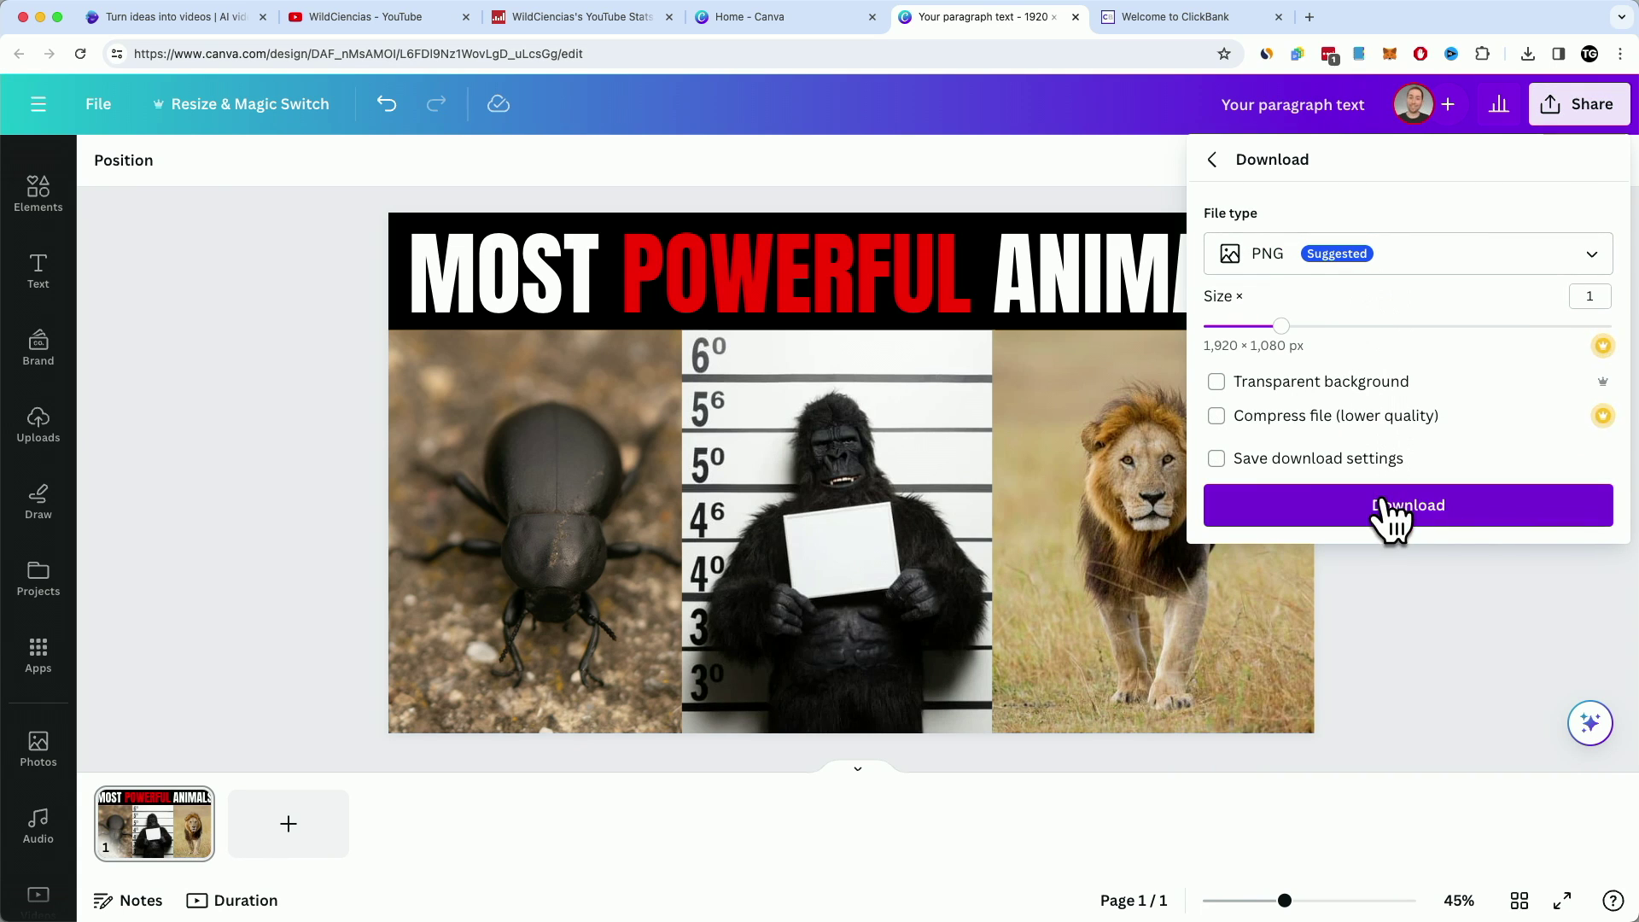
left_click(1392, 508)
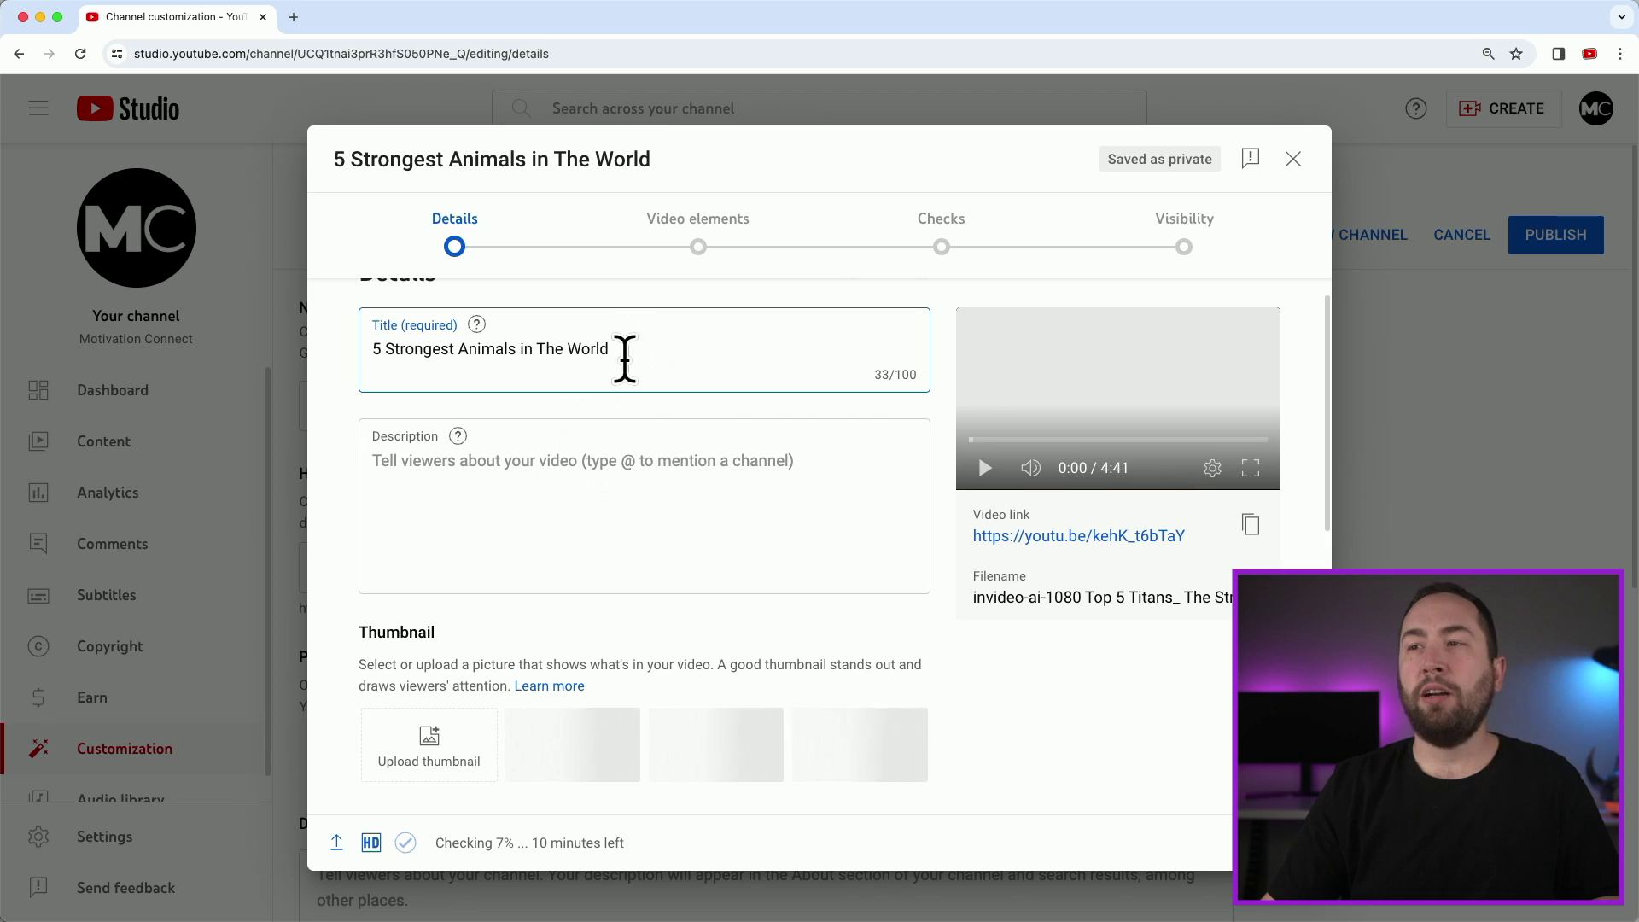
Step: Upload the downloaded PNG as the custom thumbnail, which gets rejected as bigger than 2MB
scroll(567, 468, "down", 3)
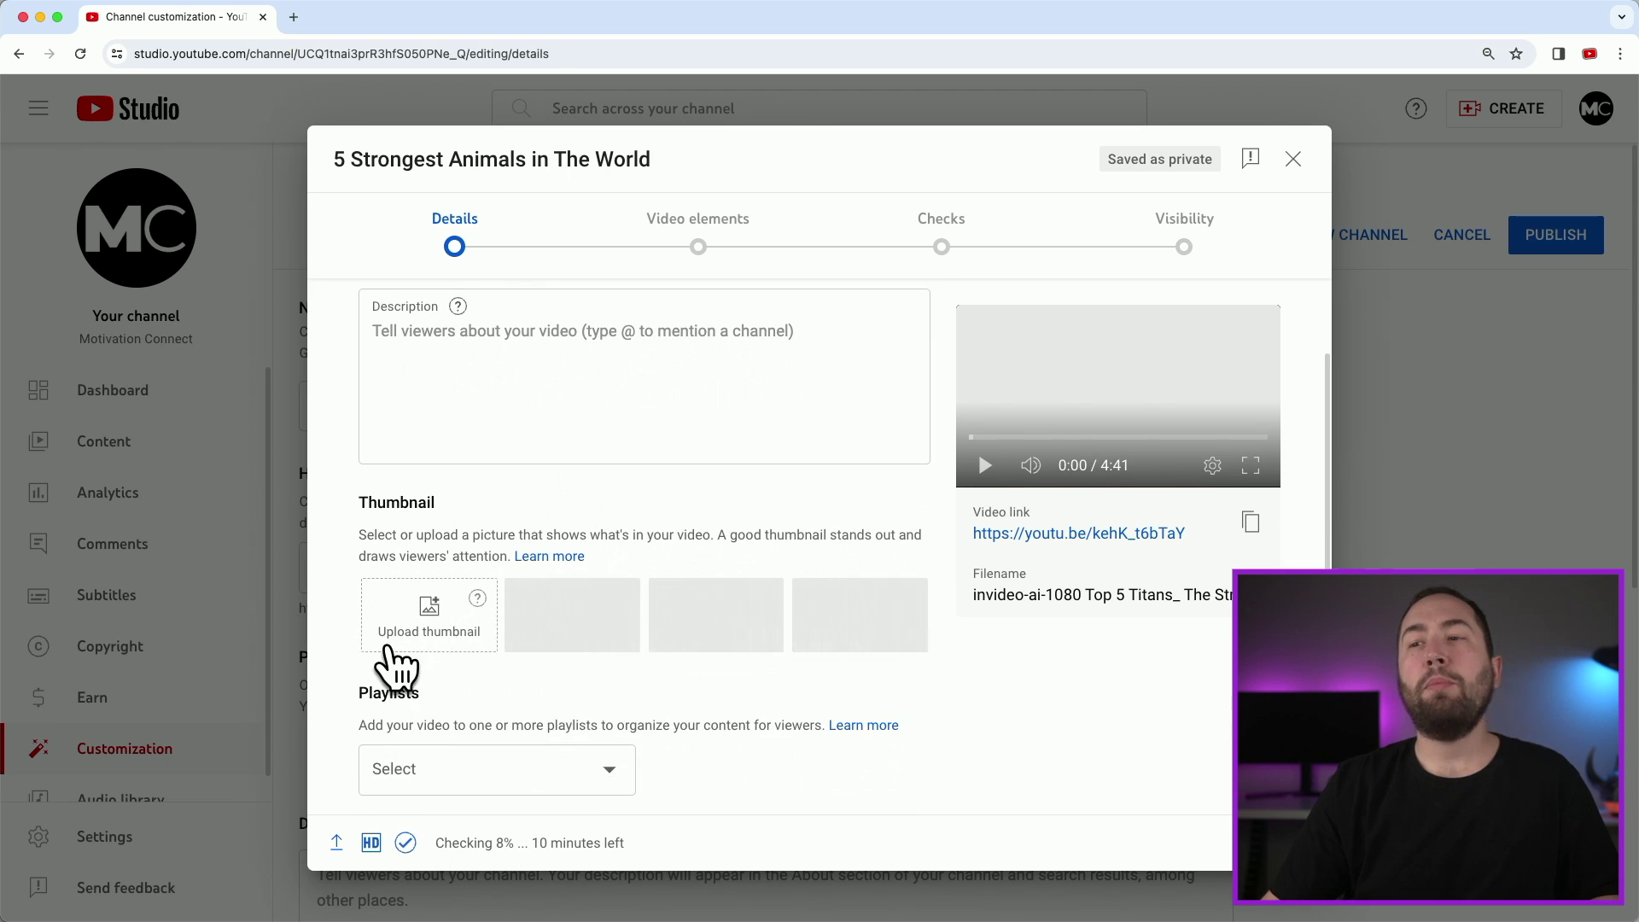
left_click(396, 666)
left_click(641, 418)
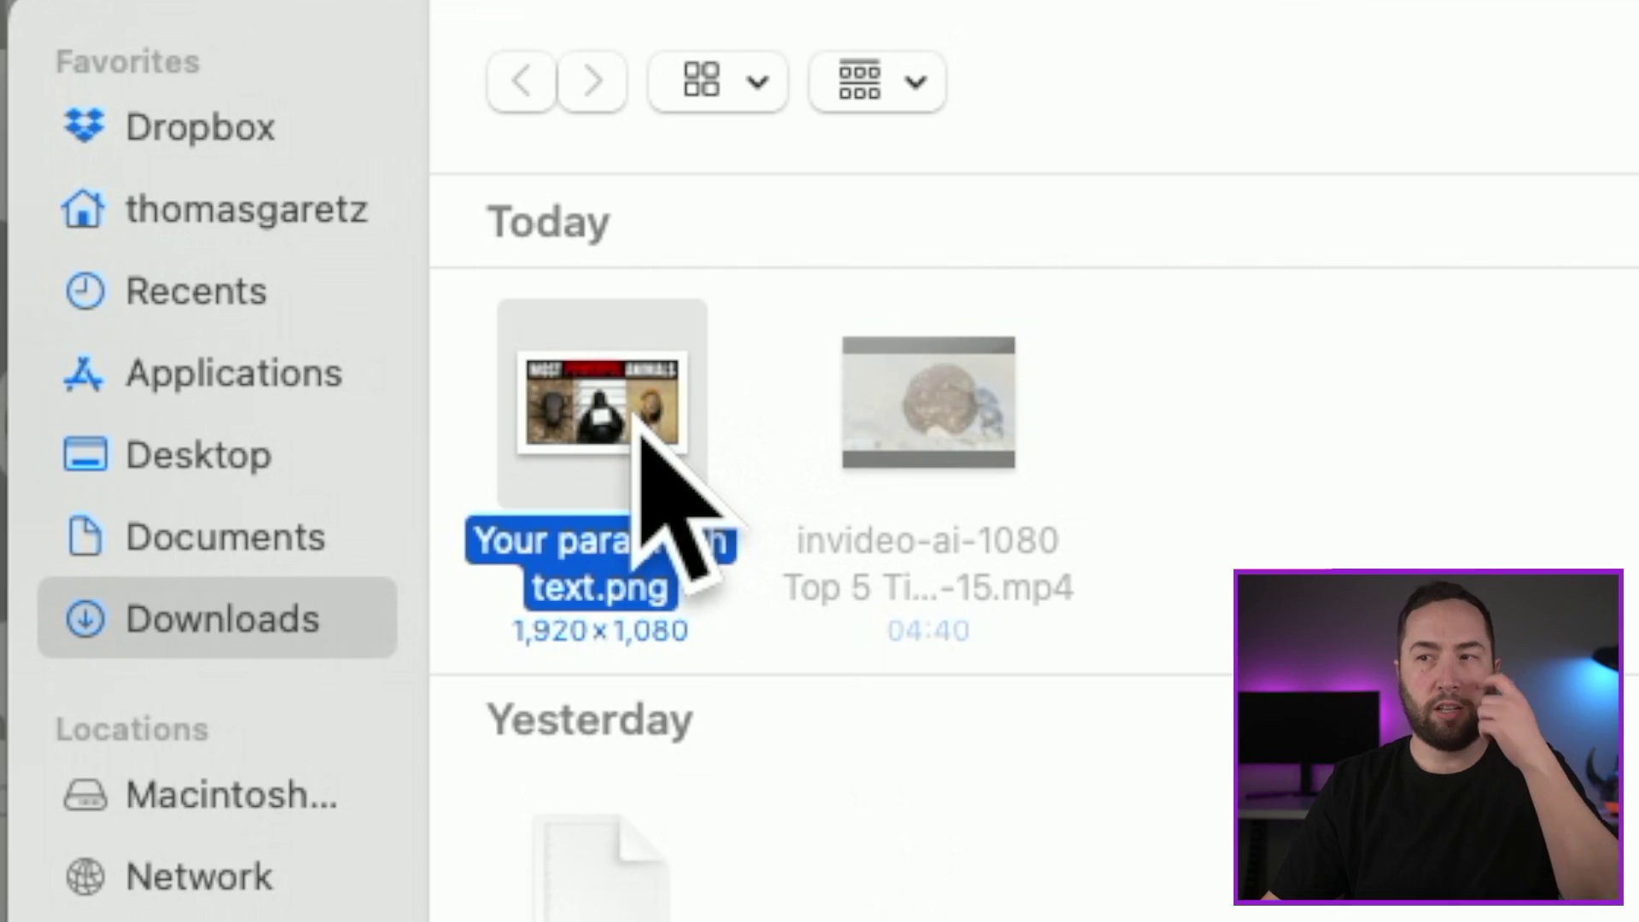
double_click(640, 423)
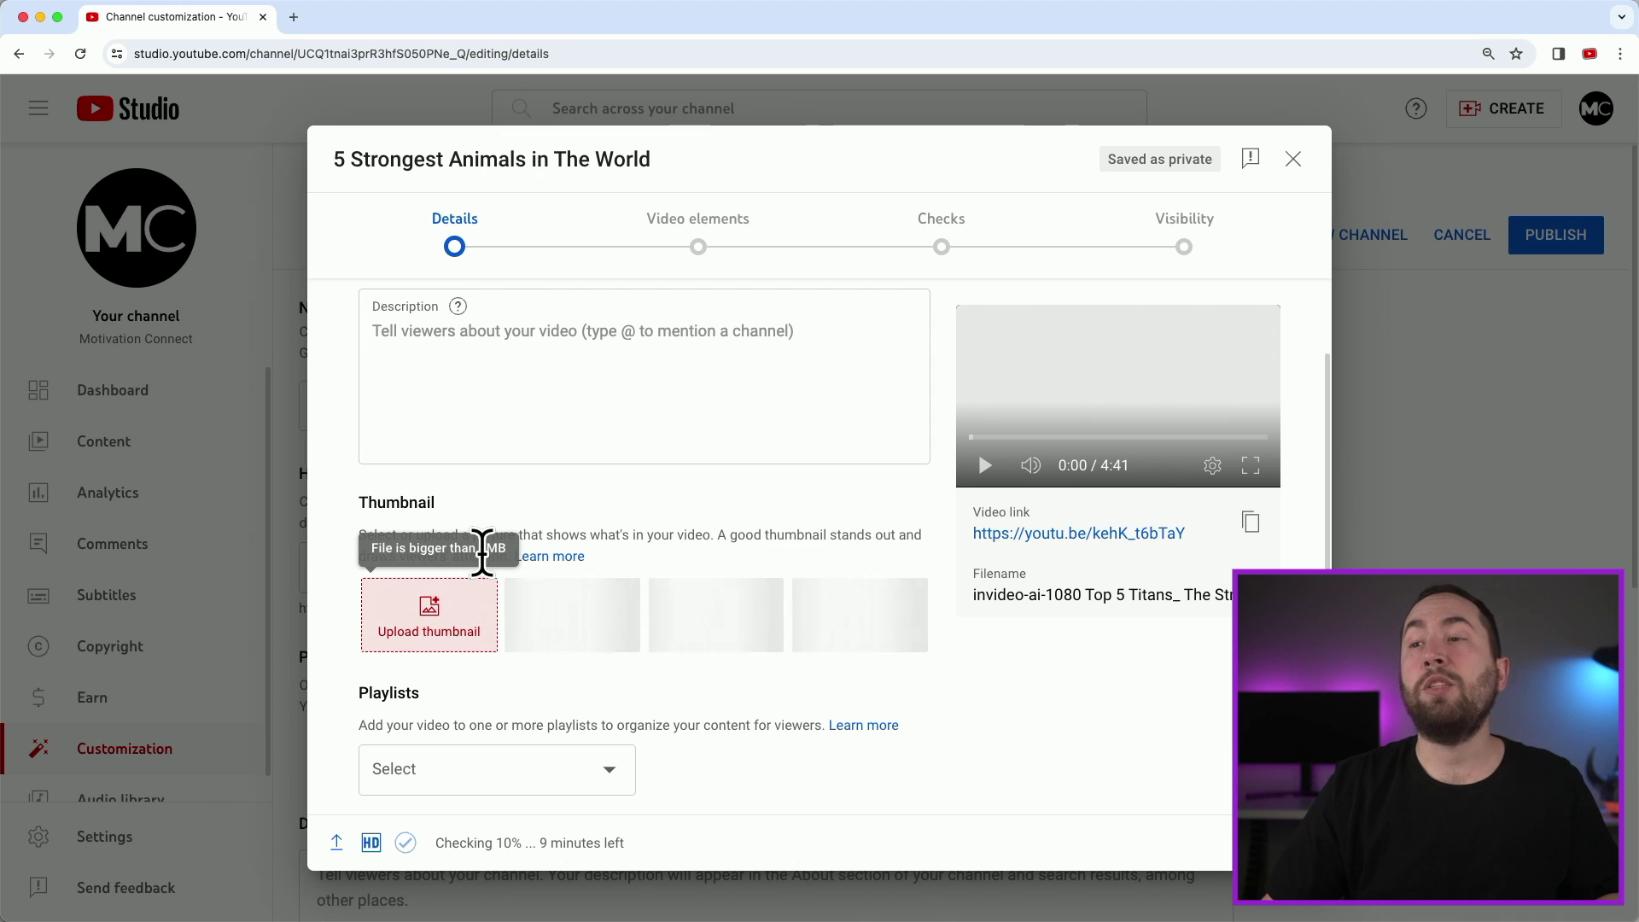
left_click_drag(477, 548, 520, 551)
left_click(592, 457)
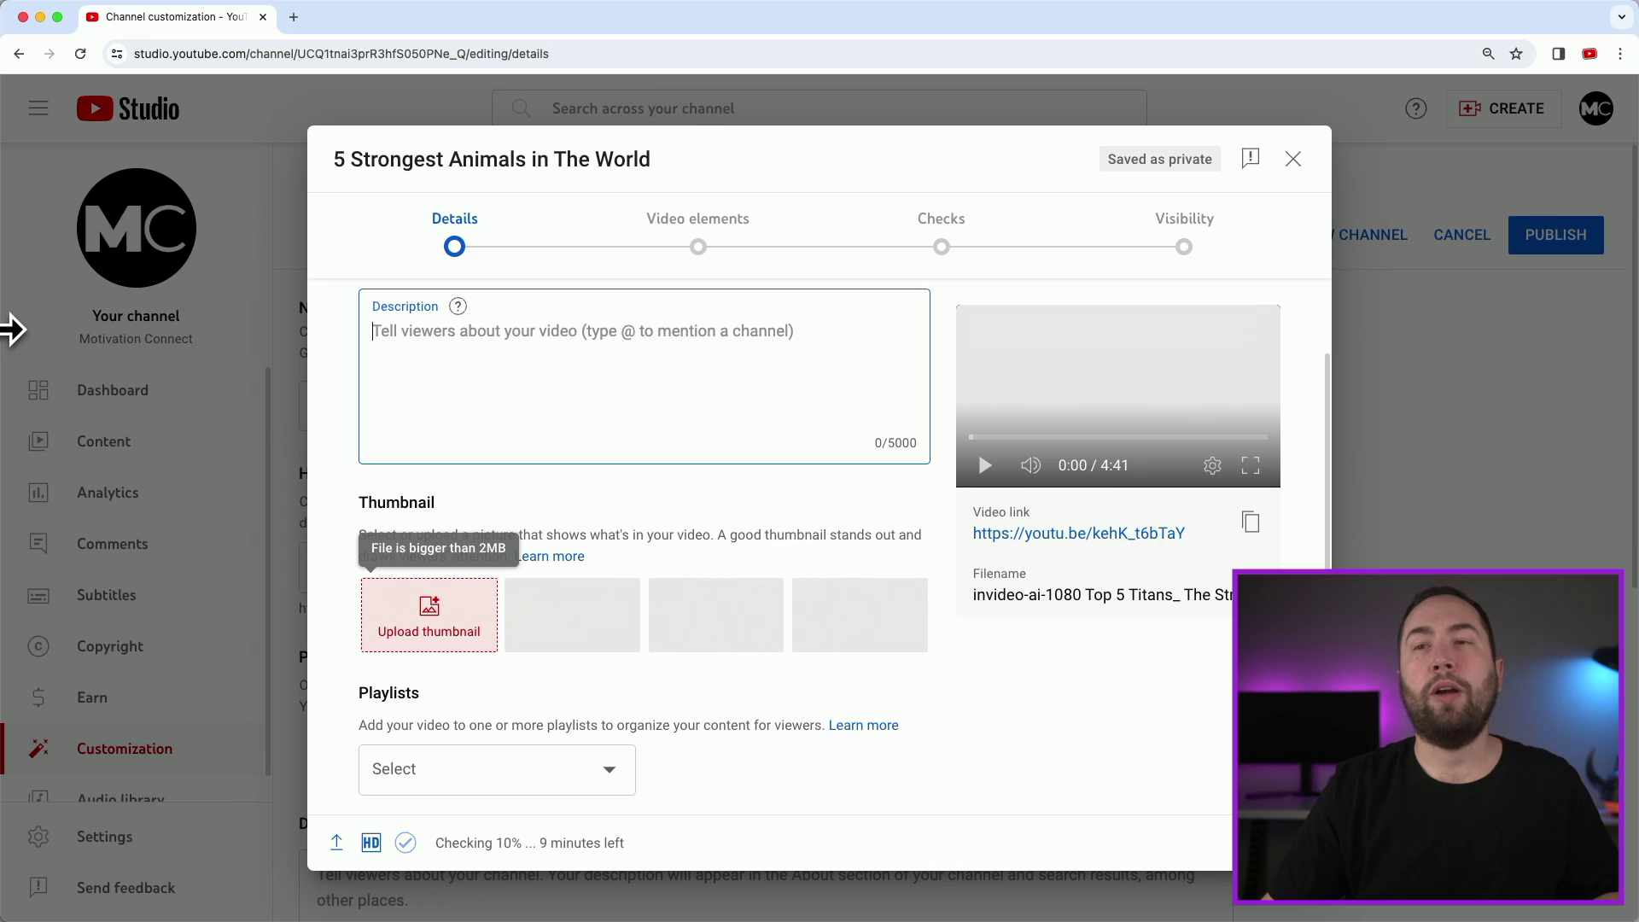
left_click(12, 329)
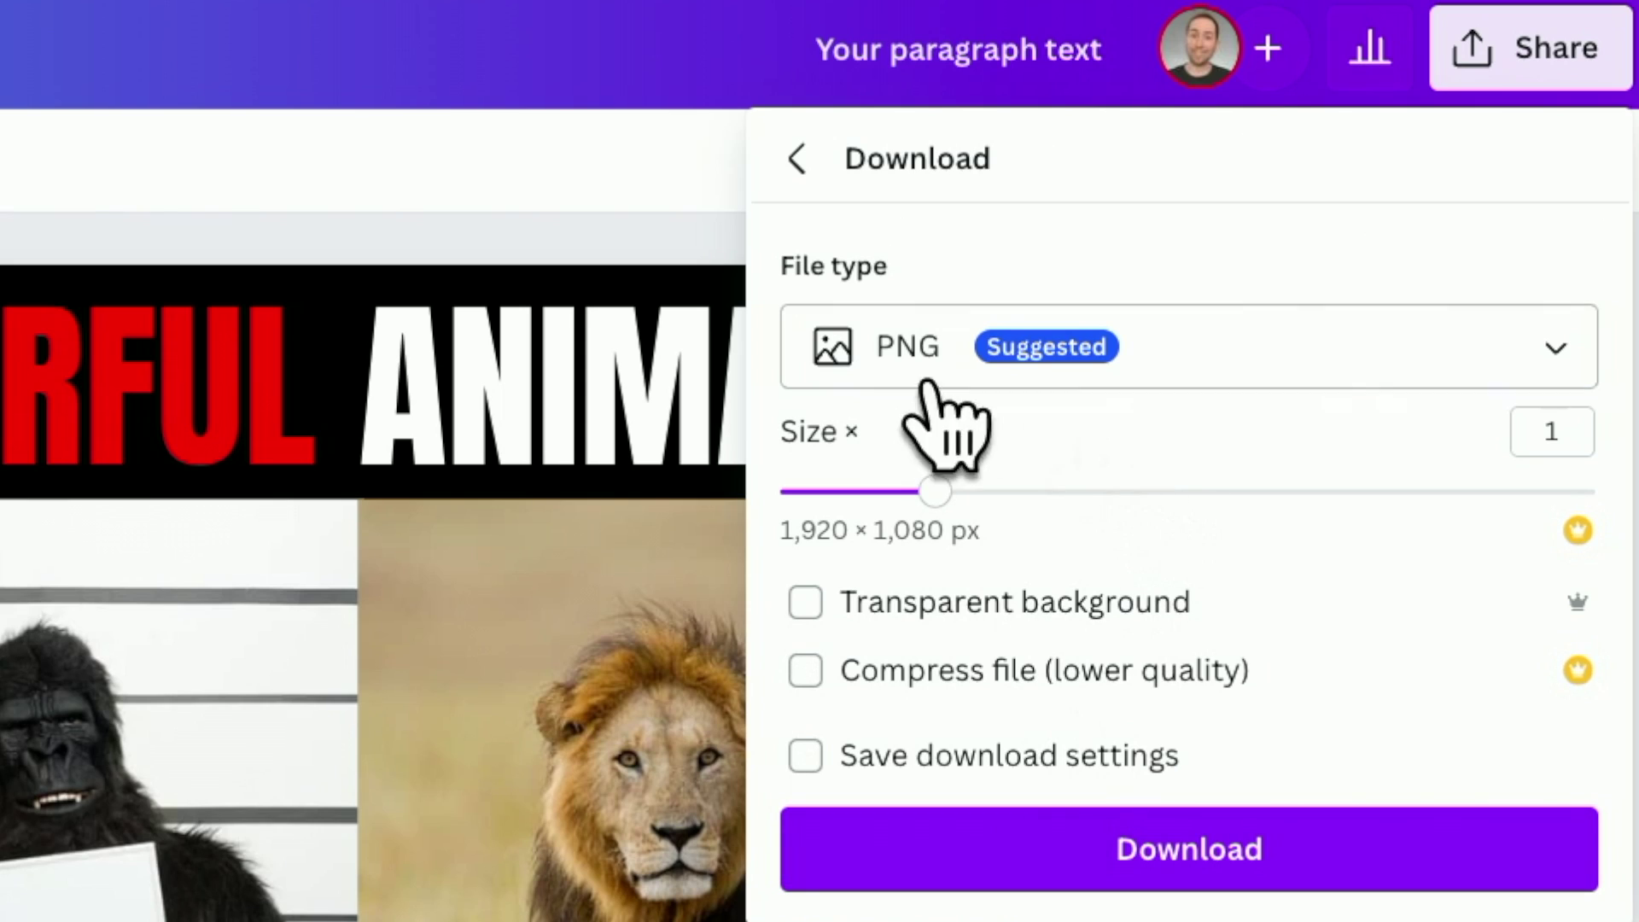
Step: Re-download the thumbnail PNG with 'Compress file (lower quality)' ticked
left_click(845, 688)
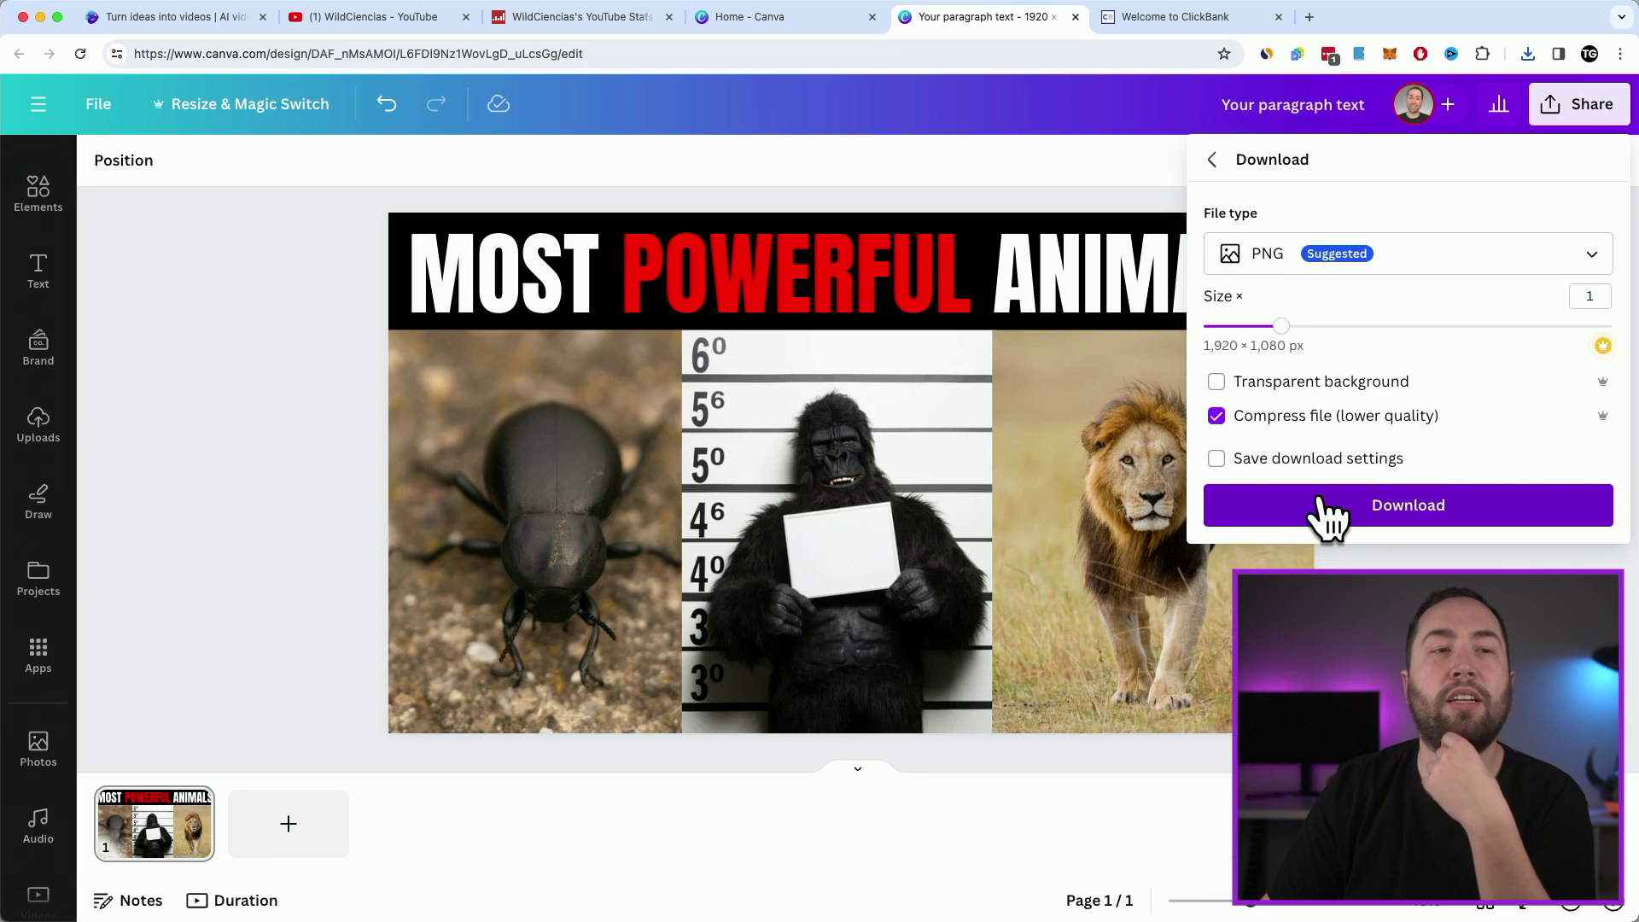
left_click(1020, 852)
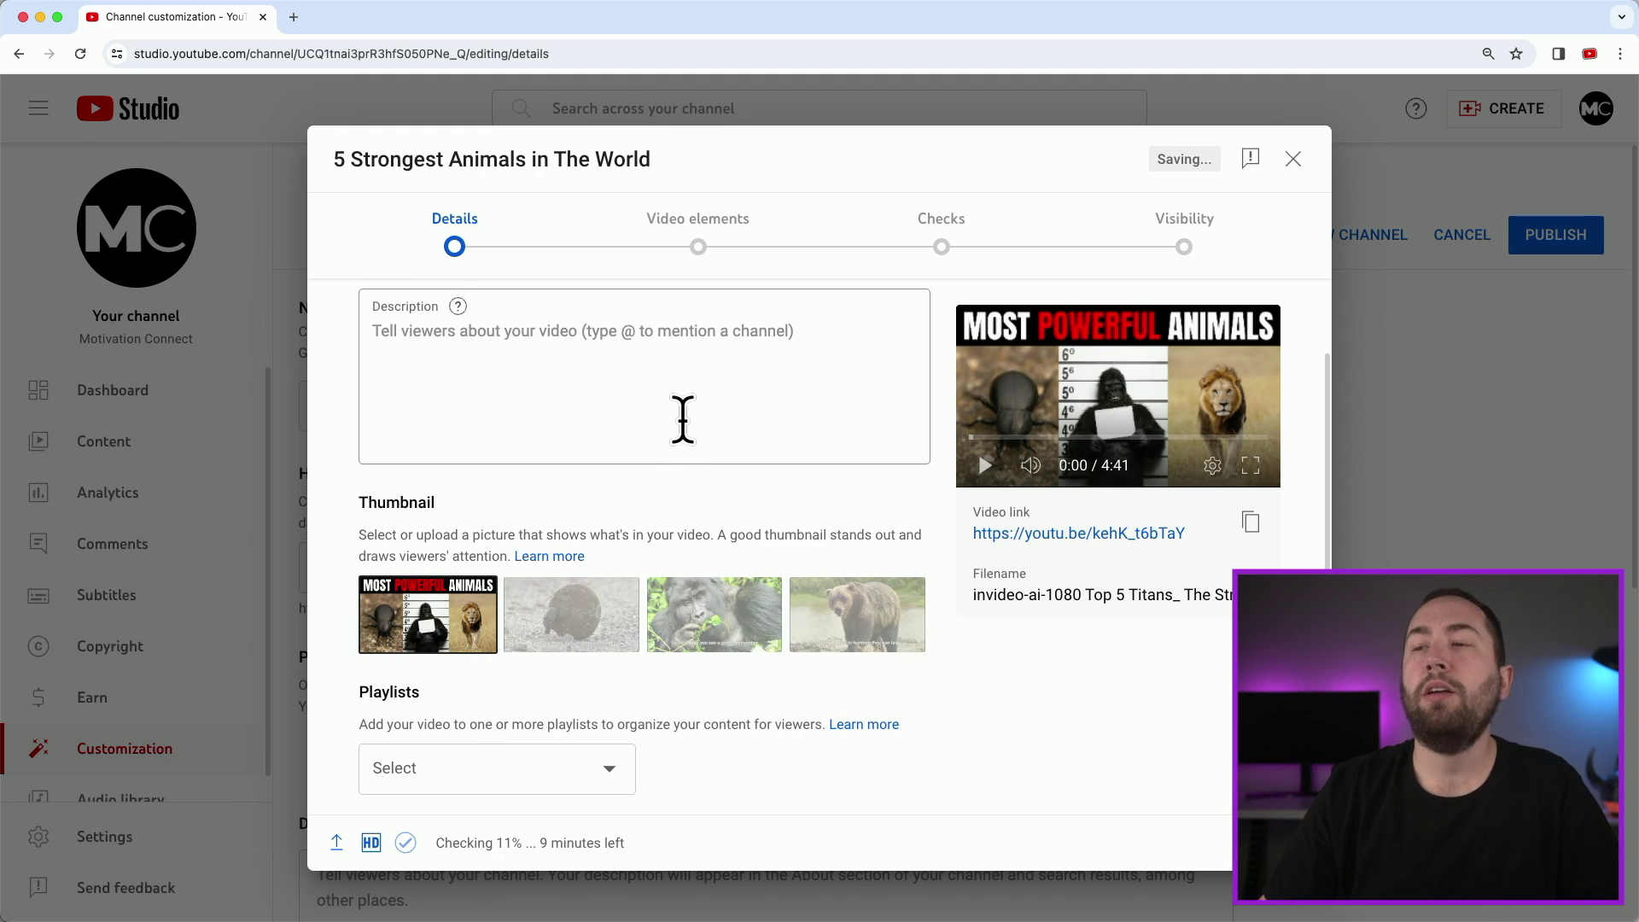
Step: Mark the video as 'No, it's not made for kids'
scroll(451, 338, "up", 3)
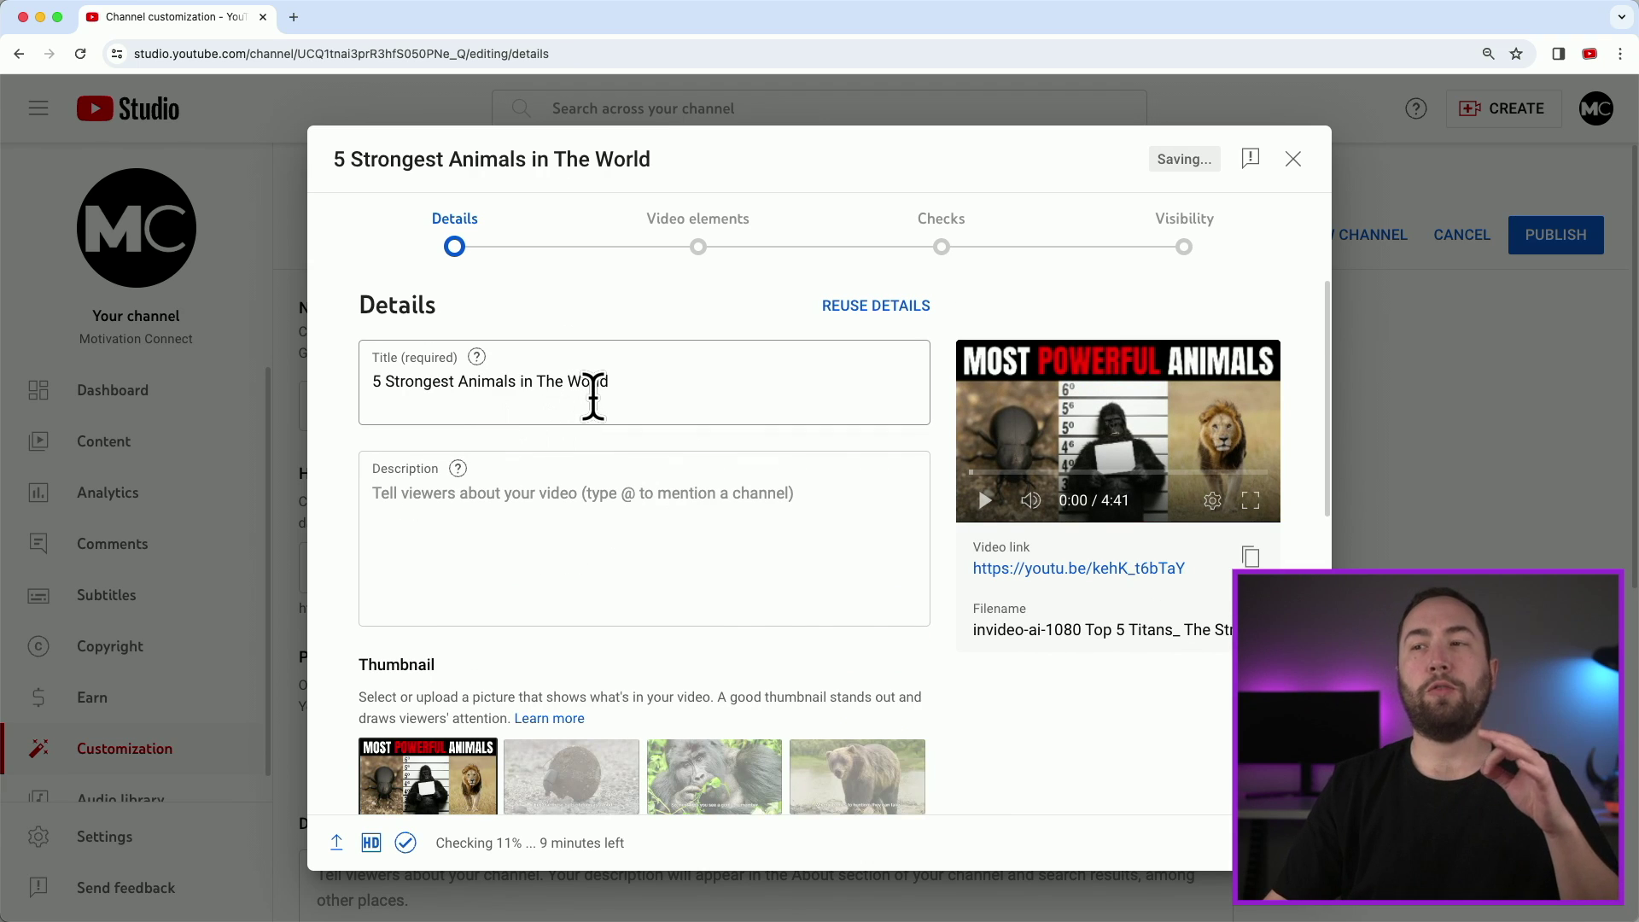
scroll(395, 629, "down", 8)
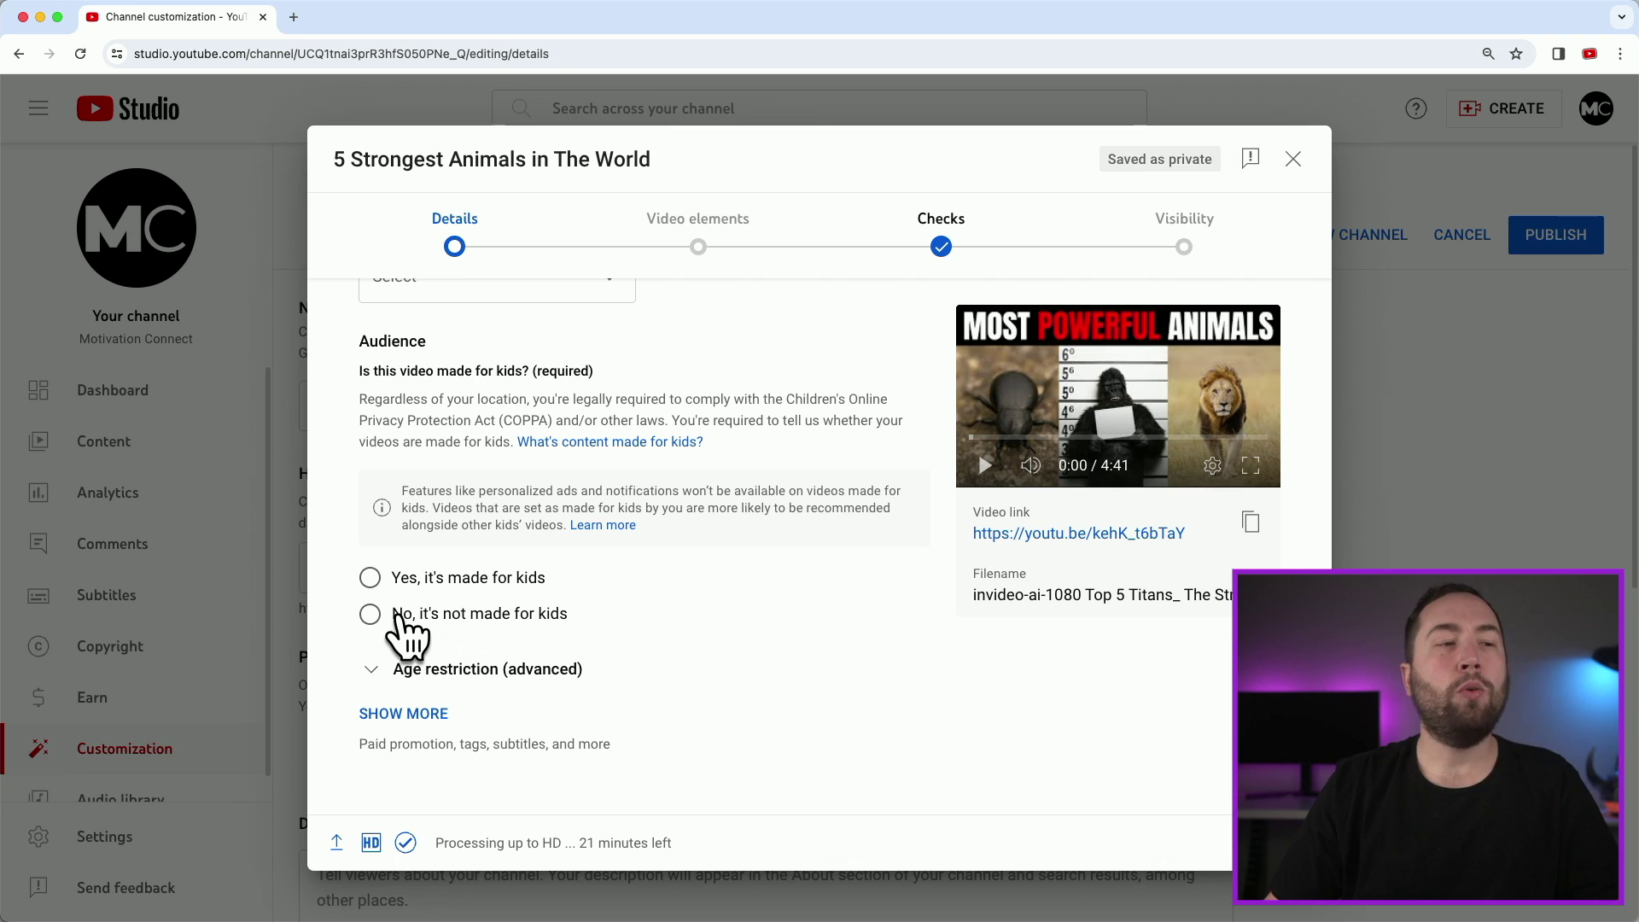
left_click(402, 622)
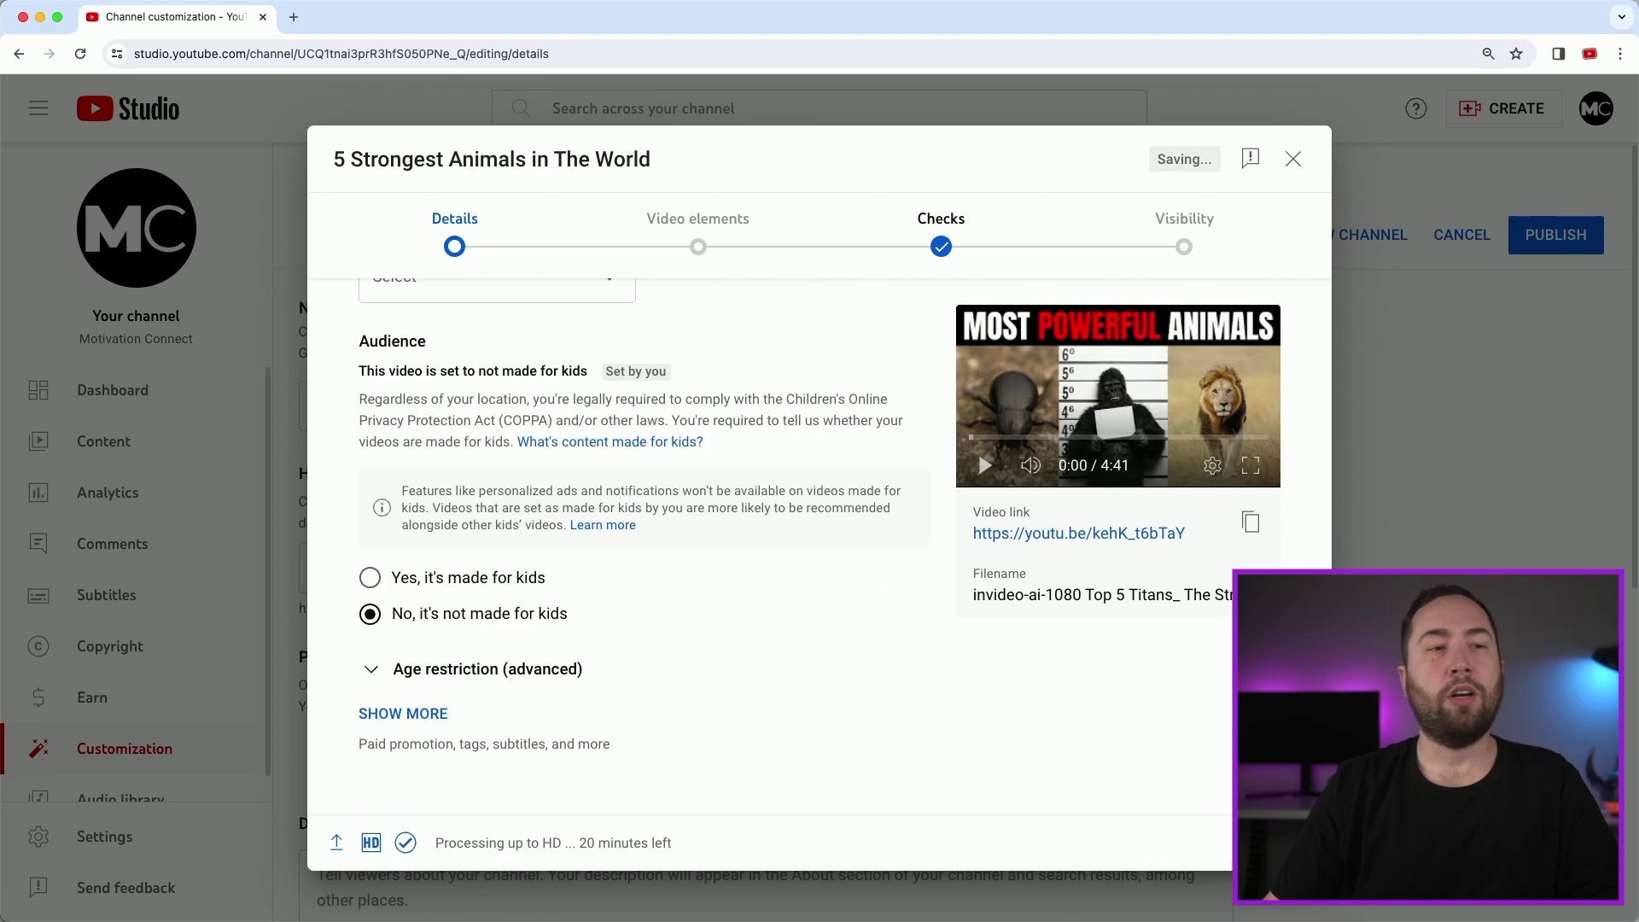
Step: Advance through Video elements, Checks and Visibility, then save the video as unlisted
left_click(1284, 844)
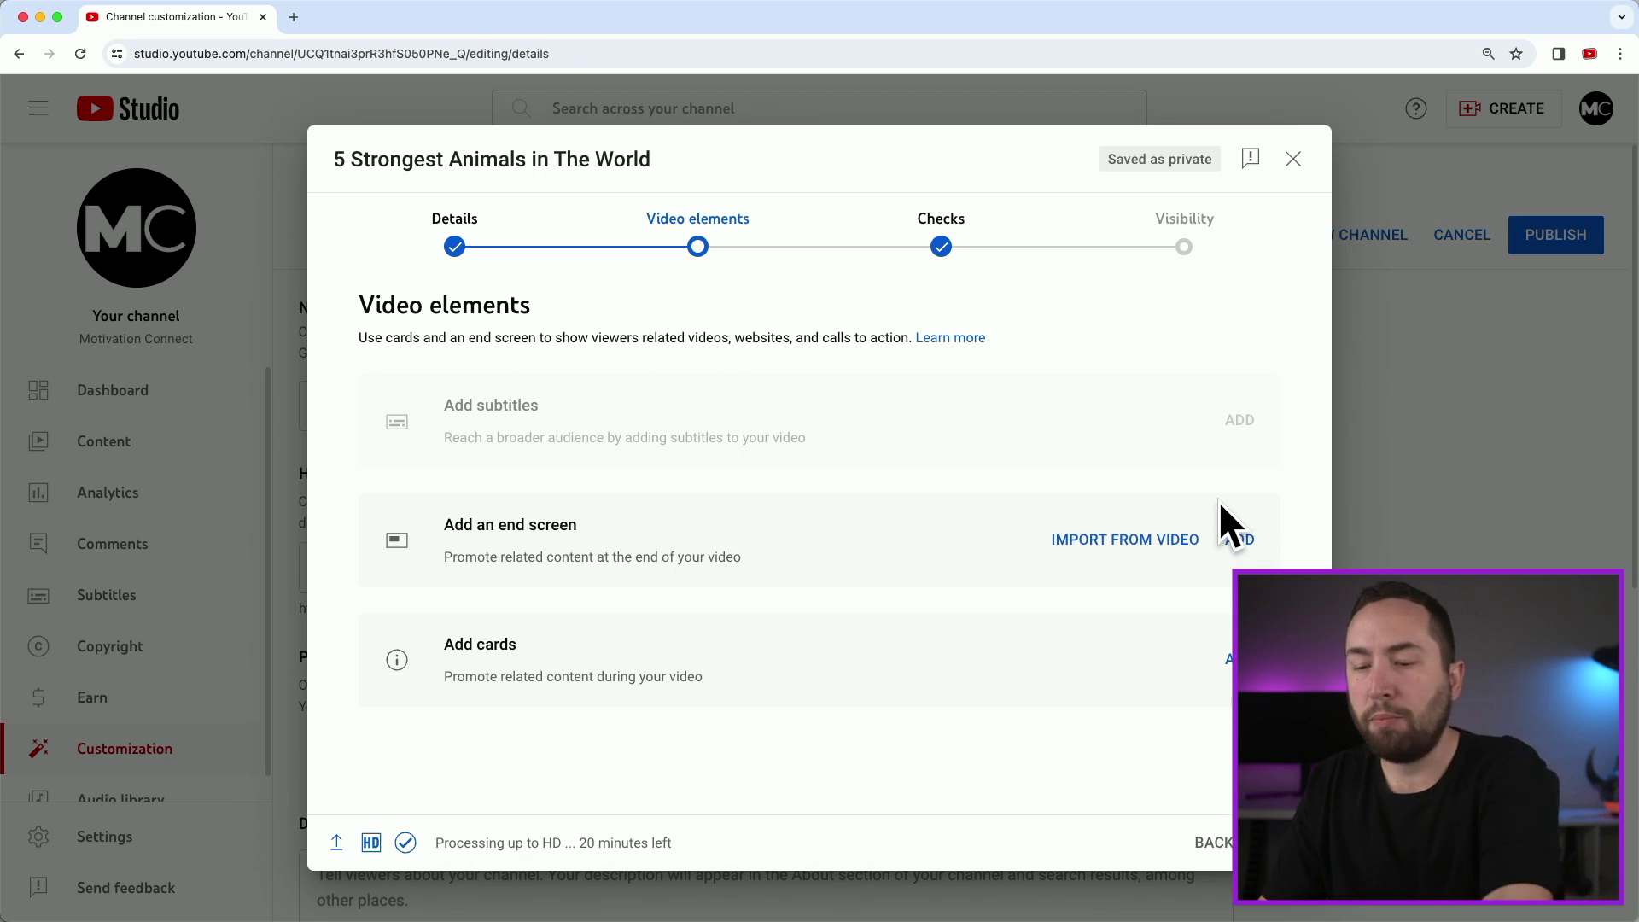
left_click(1287, 845)
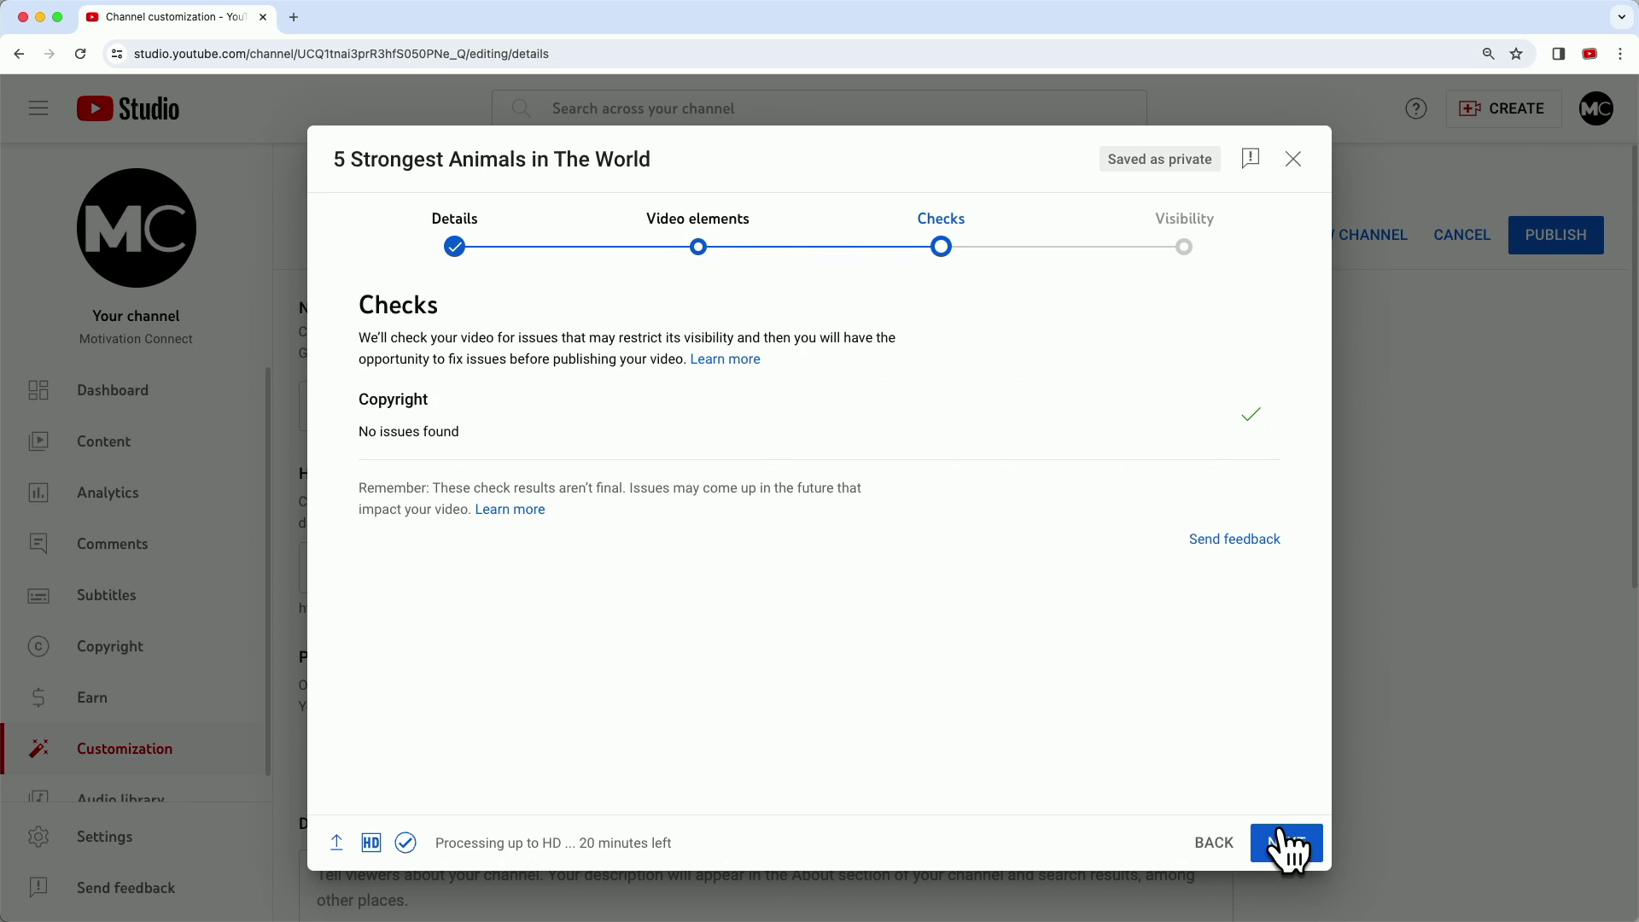
left_click(1287, 845)
scroll(427, 410, "down", 2)
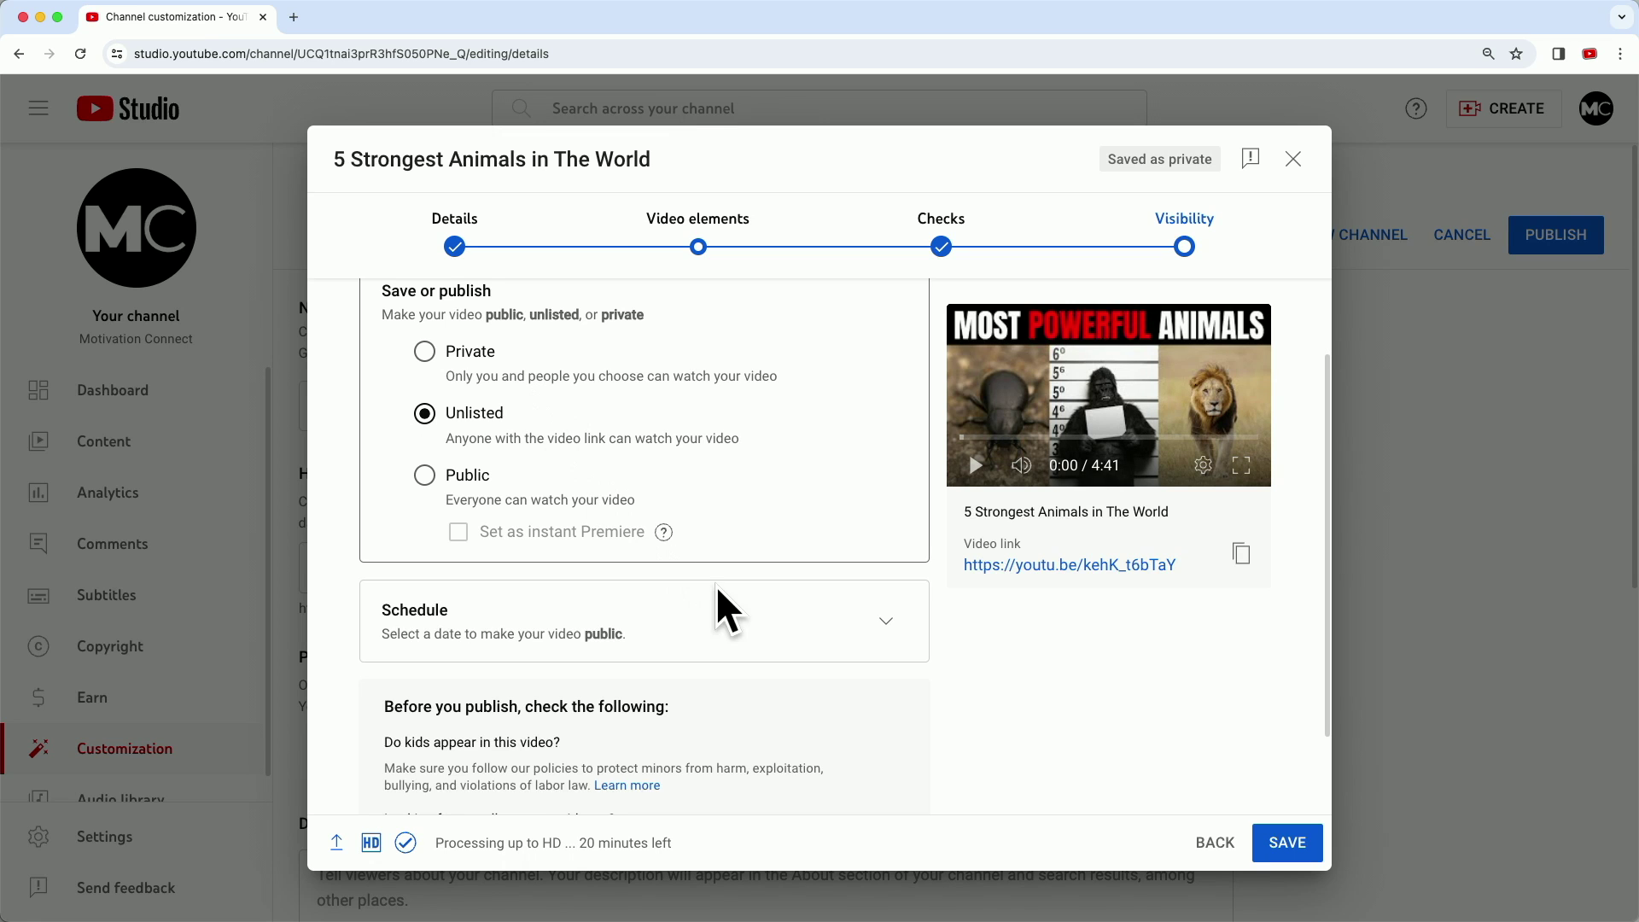
scroll(718, 589, "down", 1)
left_click(1290, 845)
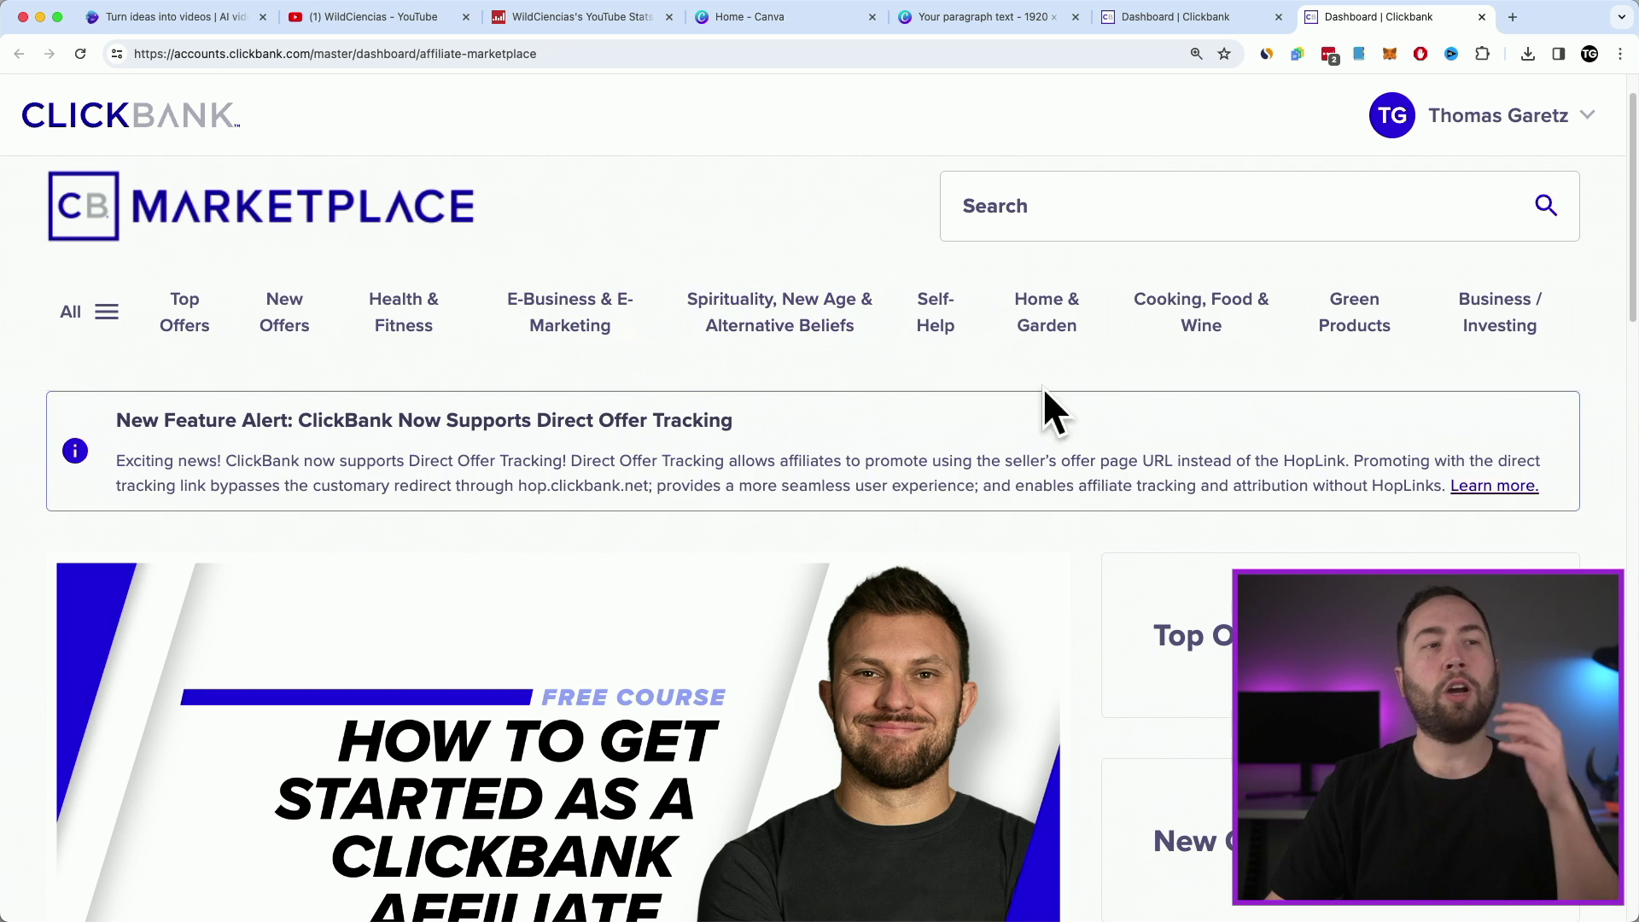
Step: Show the Home & Garden > Animal Care & Pets offers in the Marketplace
scroll(359, 342, "down", 1)
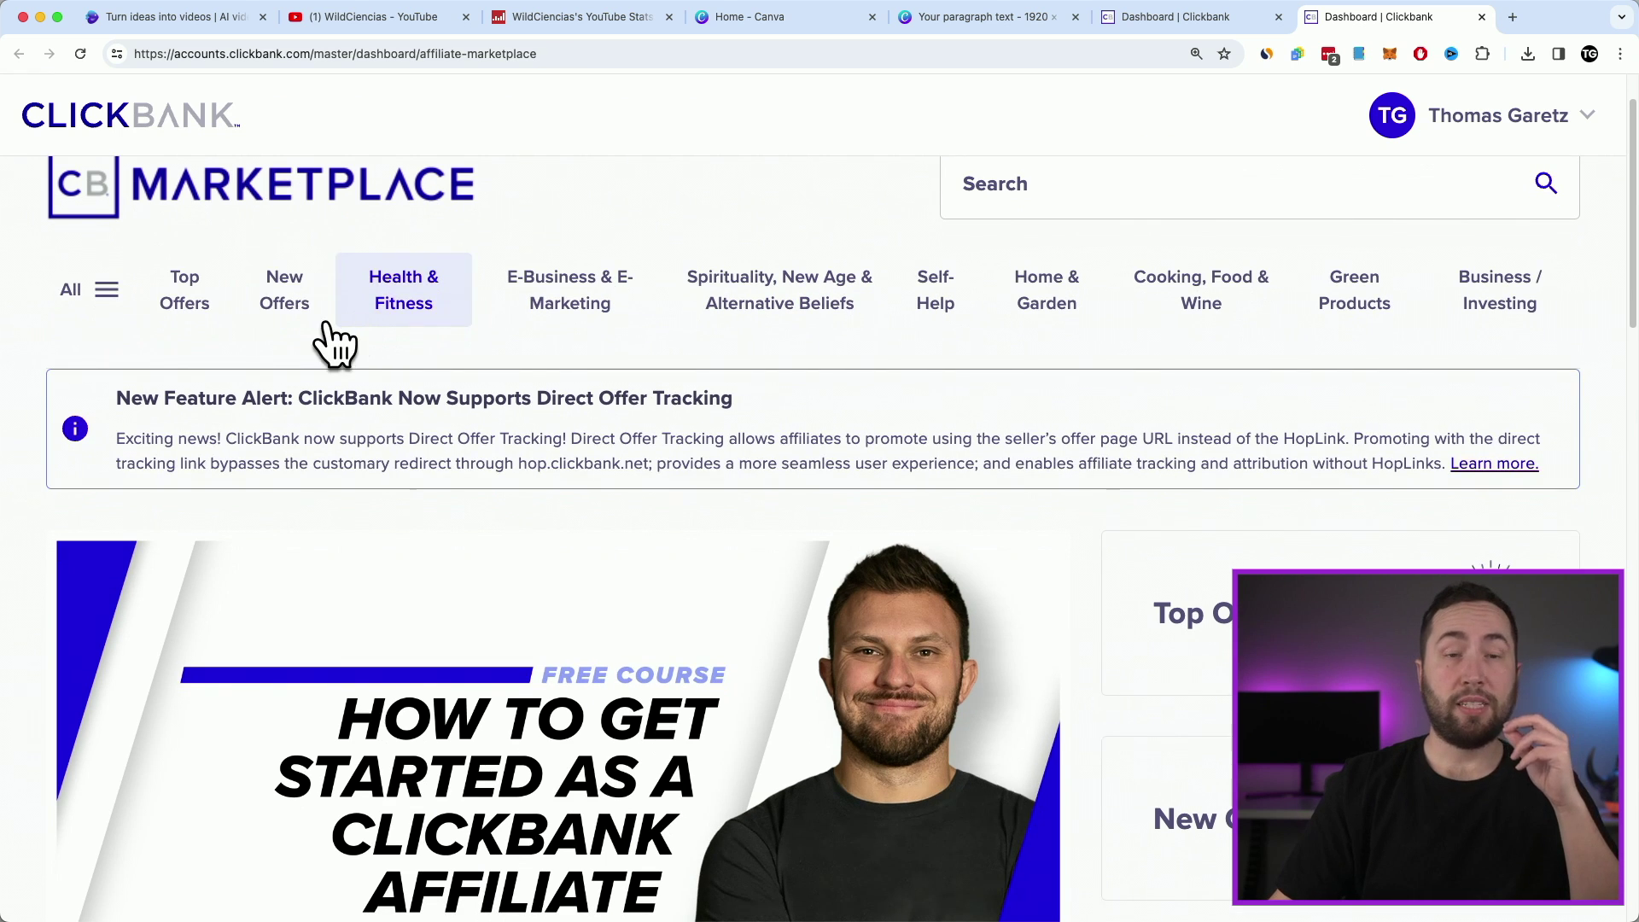
scroll(104, 304, "down", 1)
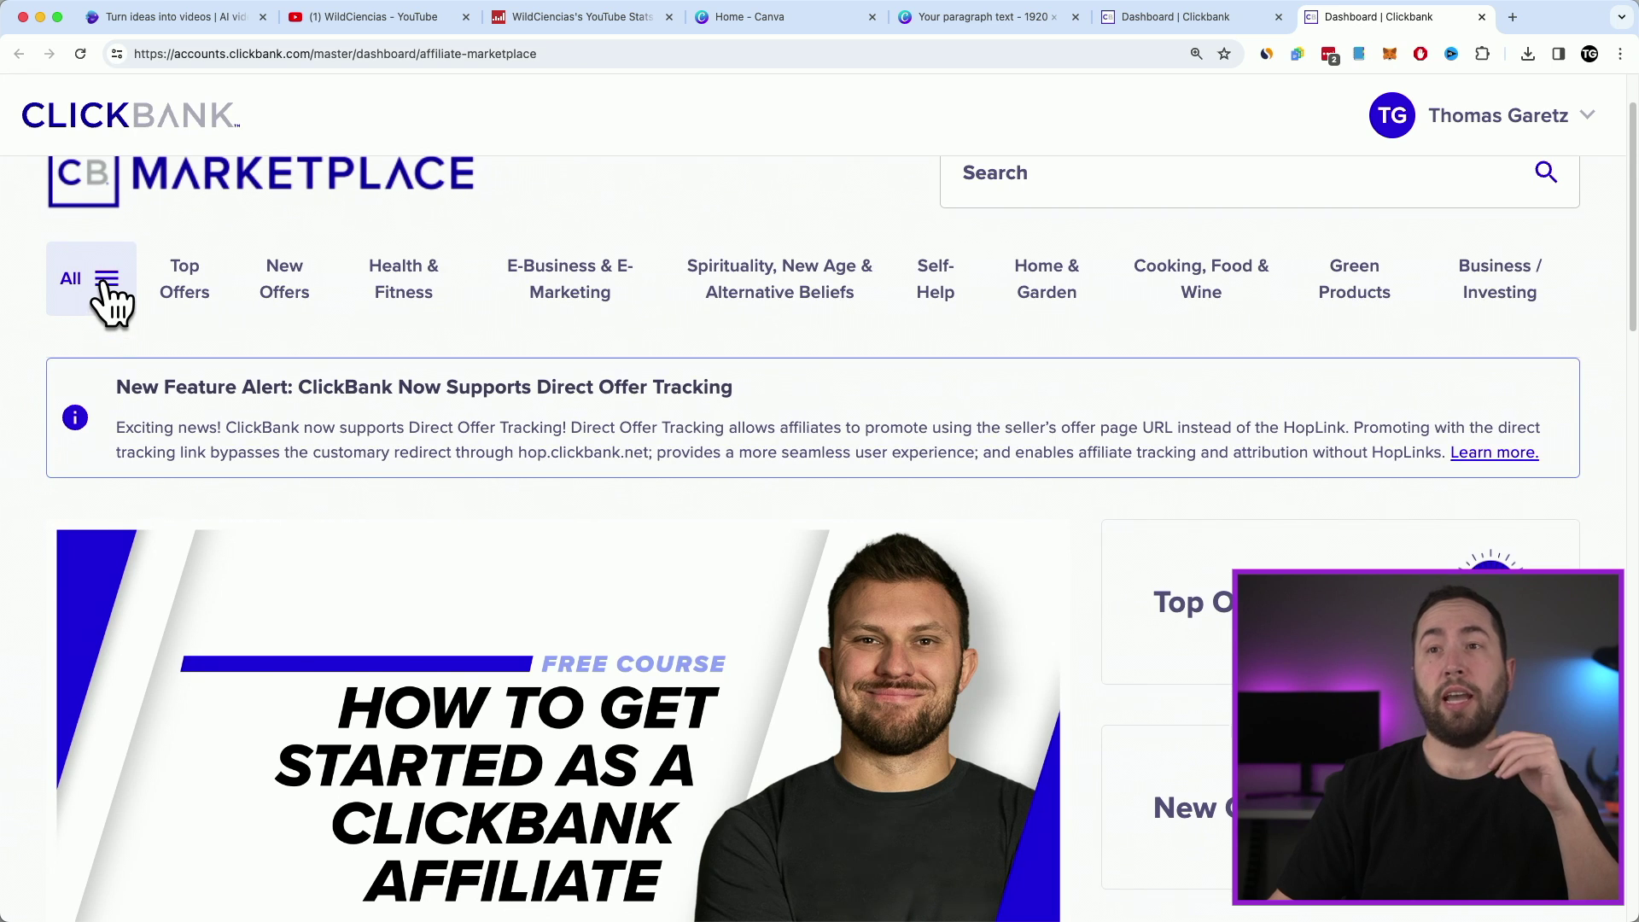
left_click(109, 300)
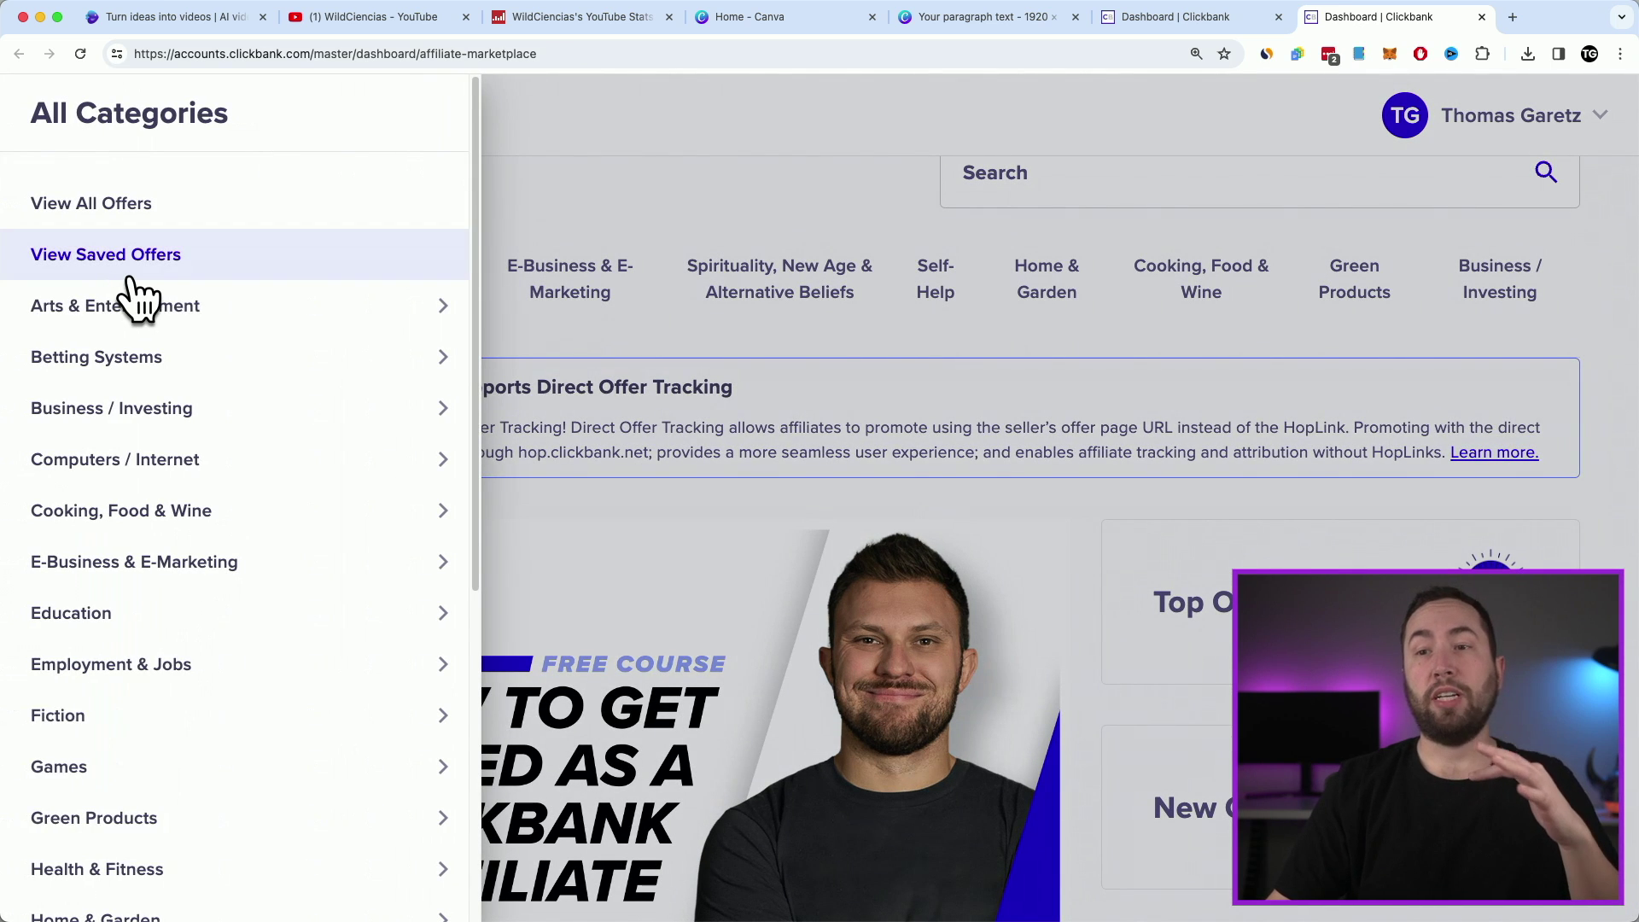
scroll(158, 384, "down", 2)
mouse_move(210, 854)
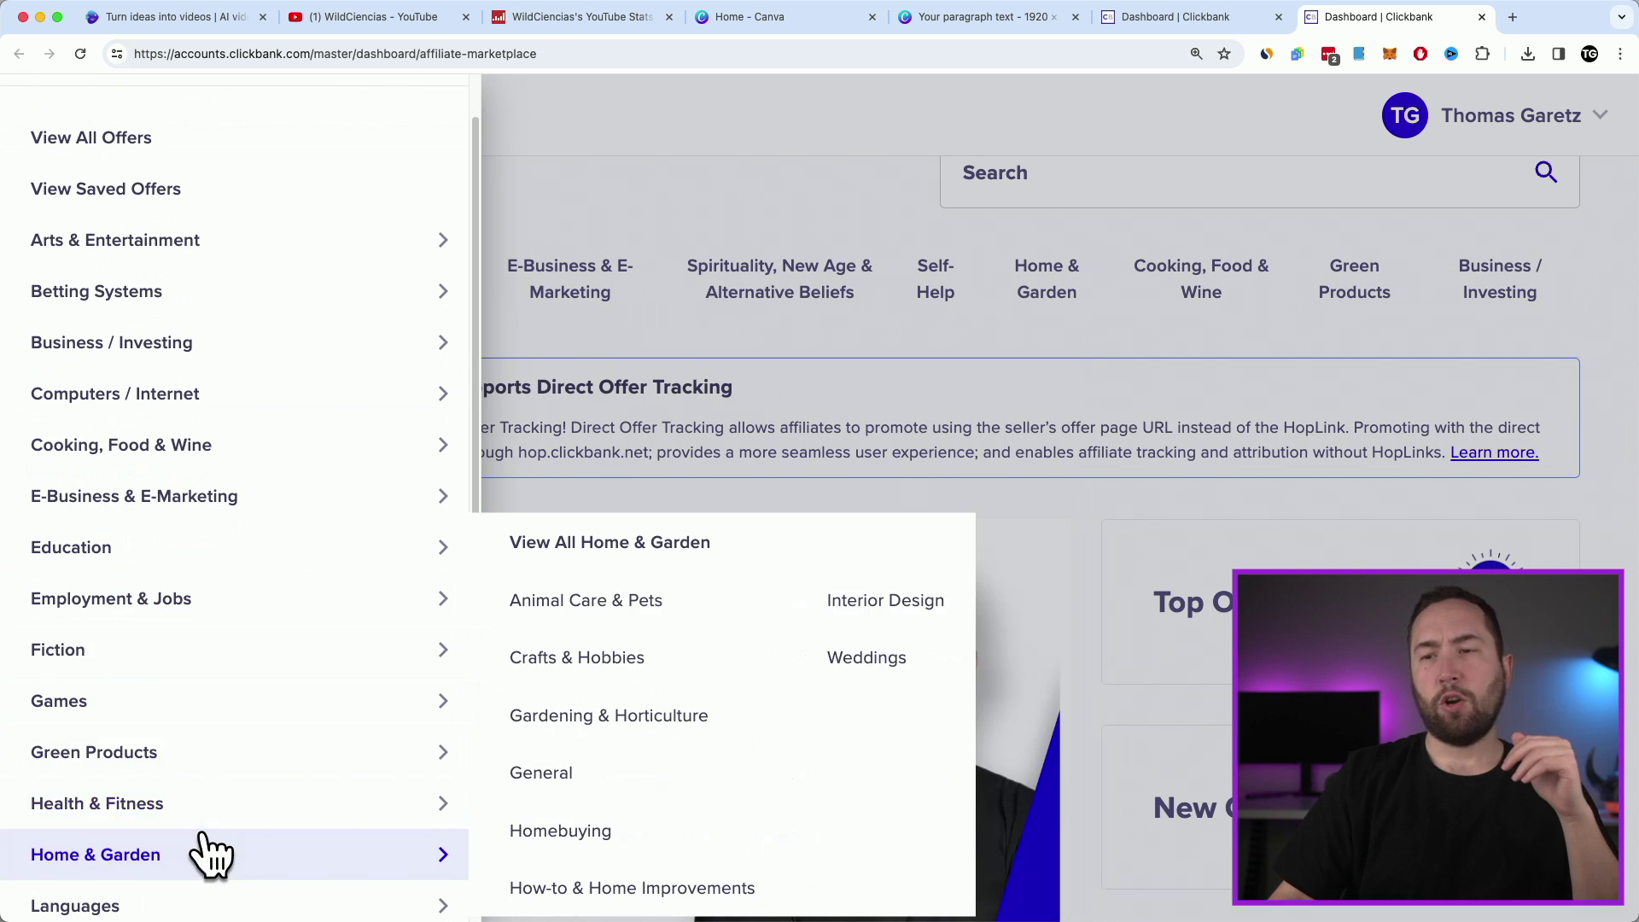
left_click(556, 605)
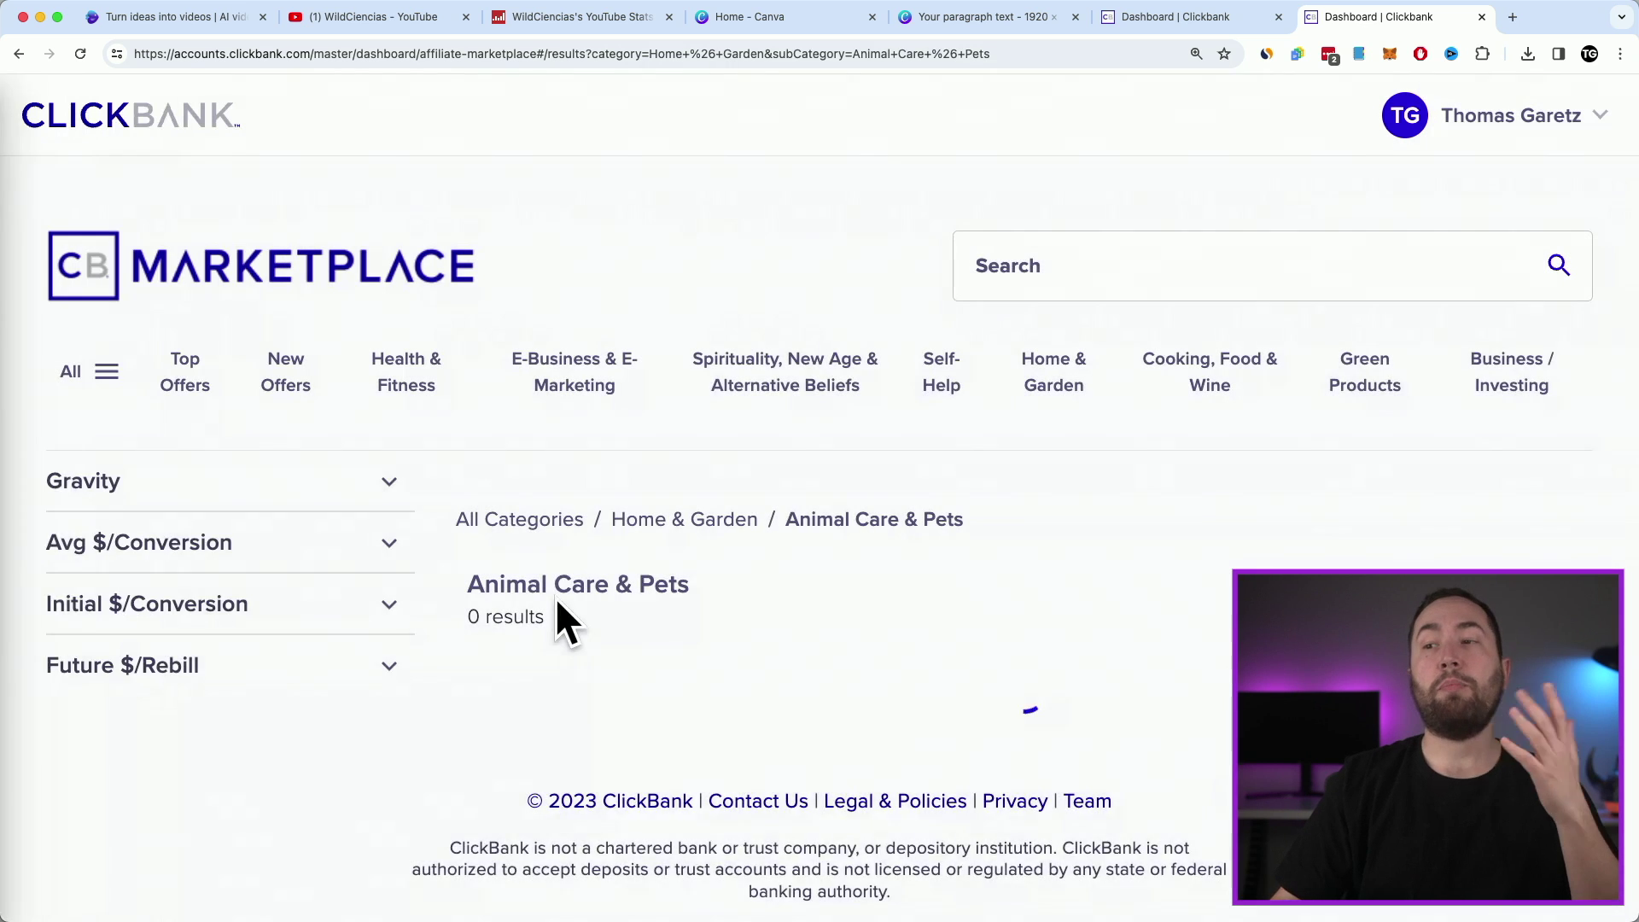
scroll(1466, 434, "down", 2)
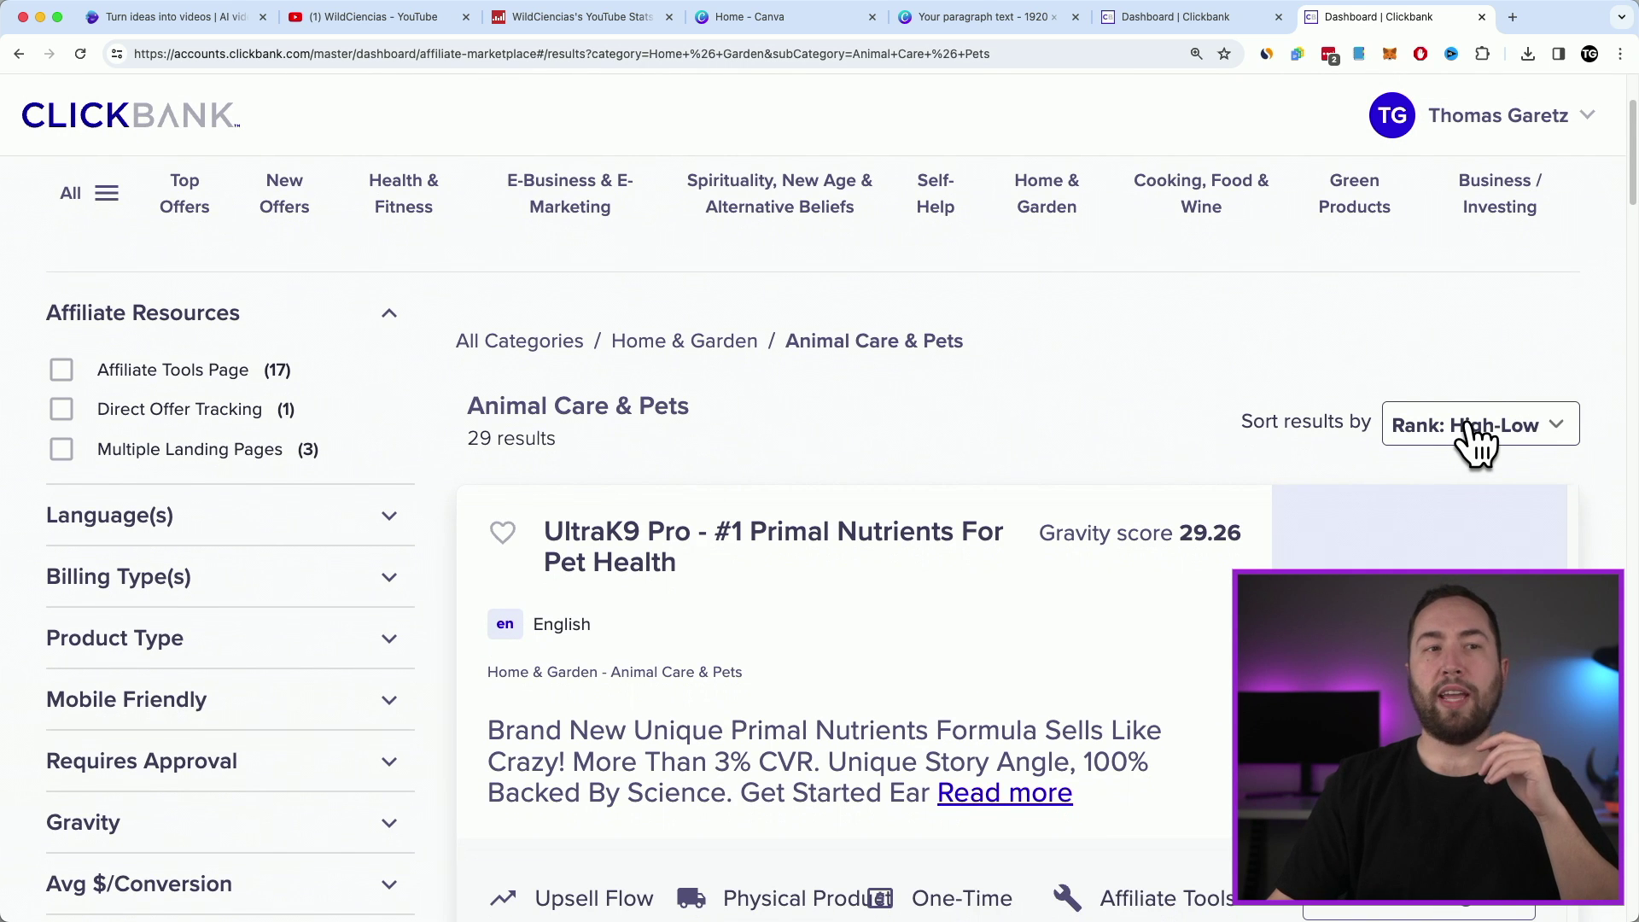
scroll(1477, 444, "down", 1)
Step: Sort the Animal Care & Pets results by Gravity: High-Low
left_click(1480, 401)
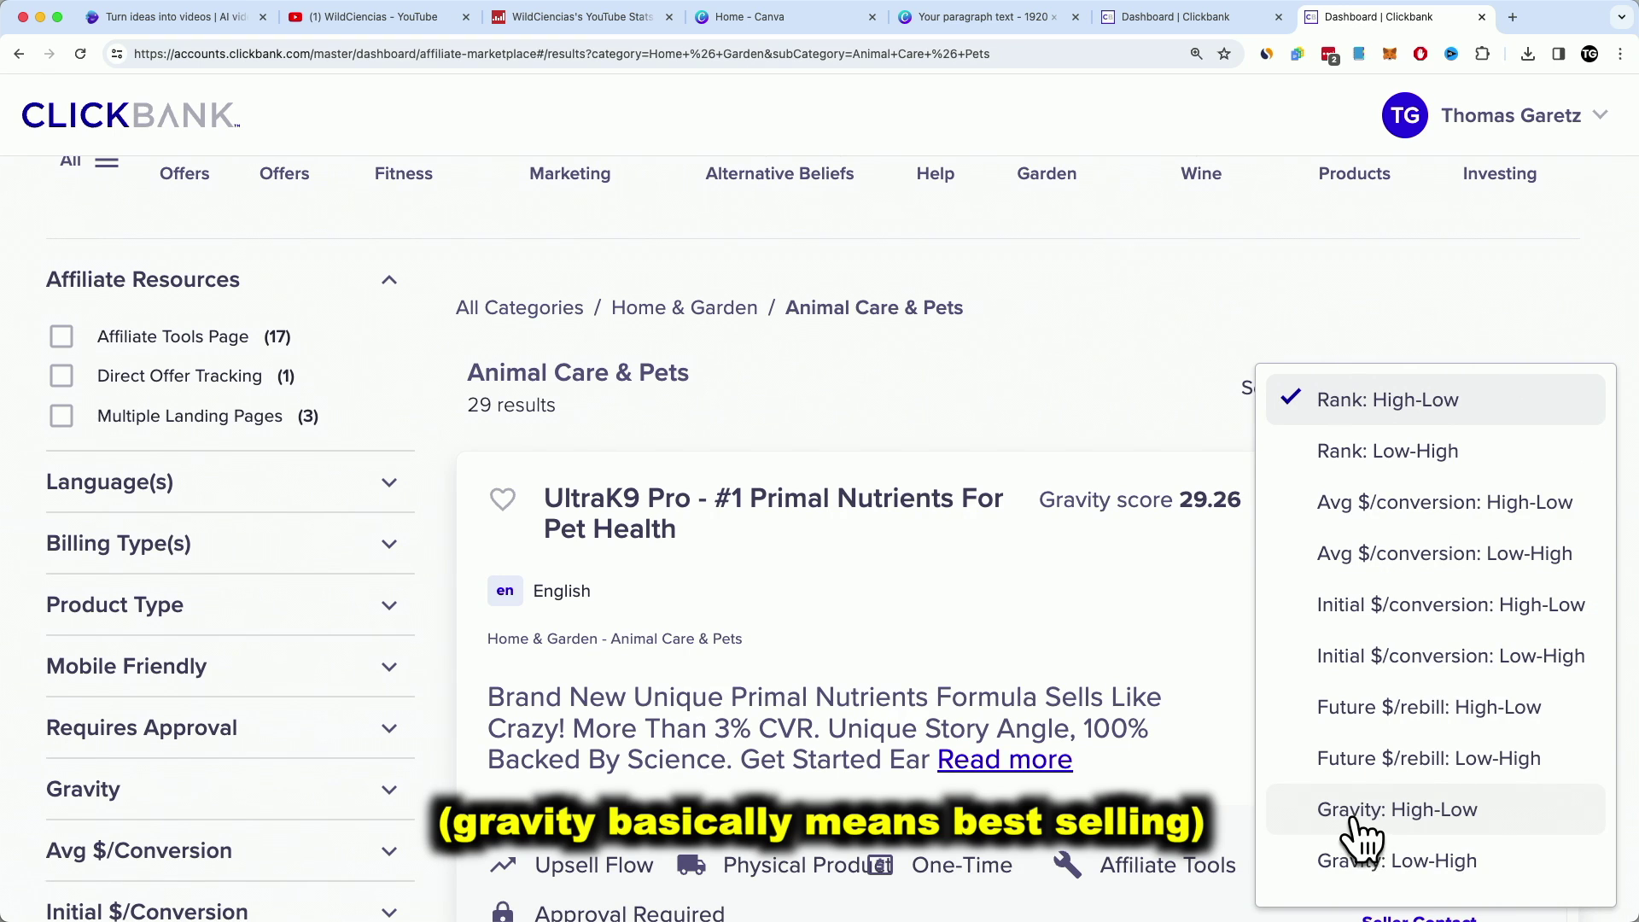
left_click(1364, 812)
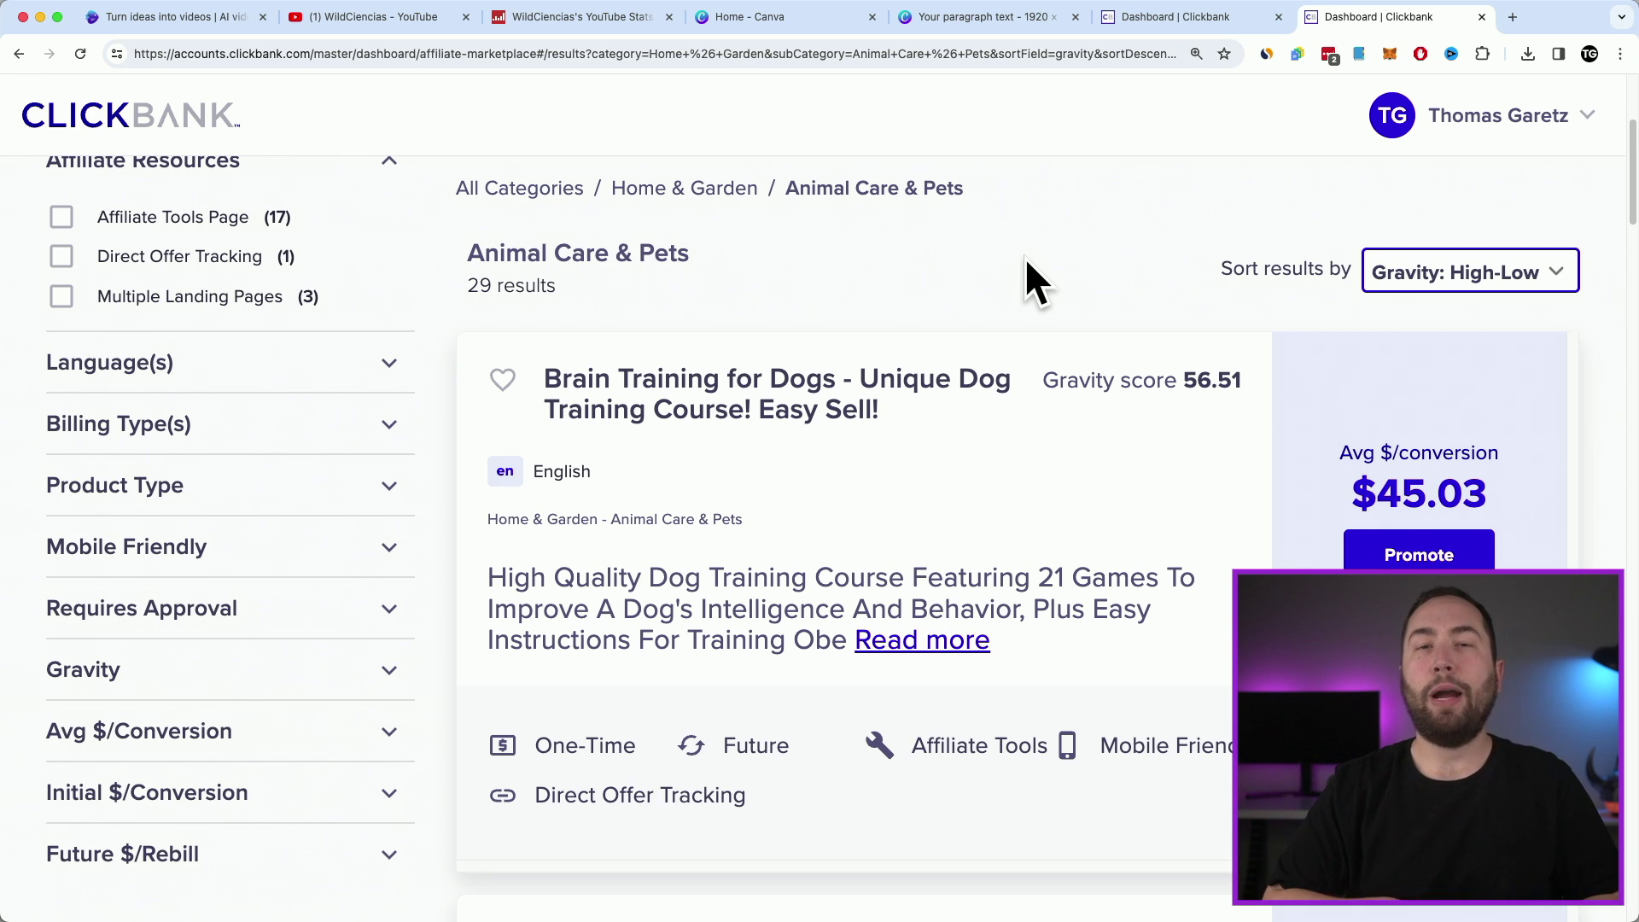
scroll(1105, 267, "down", 1)
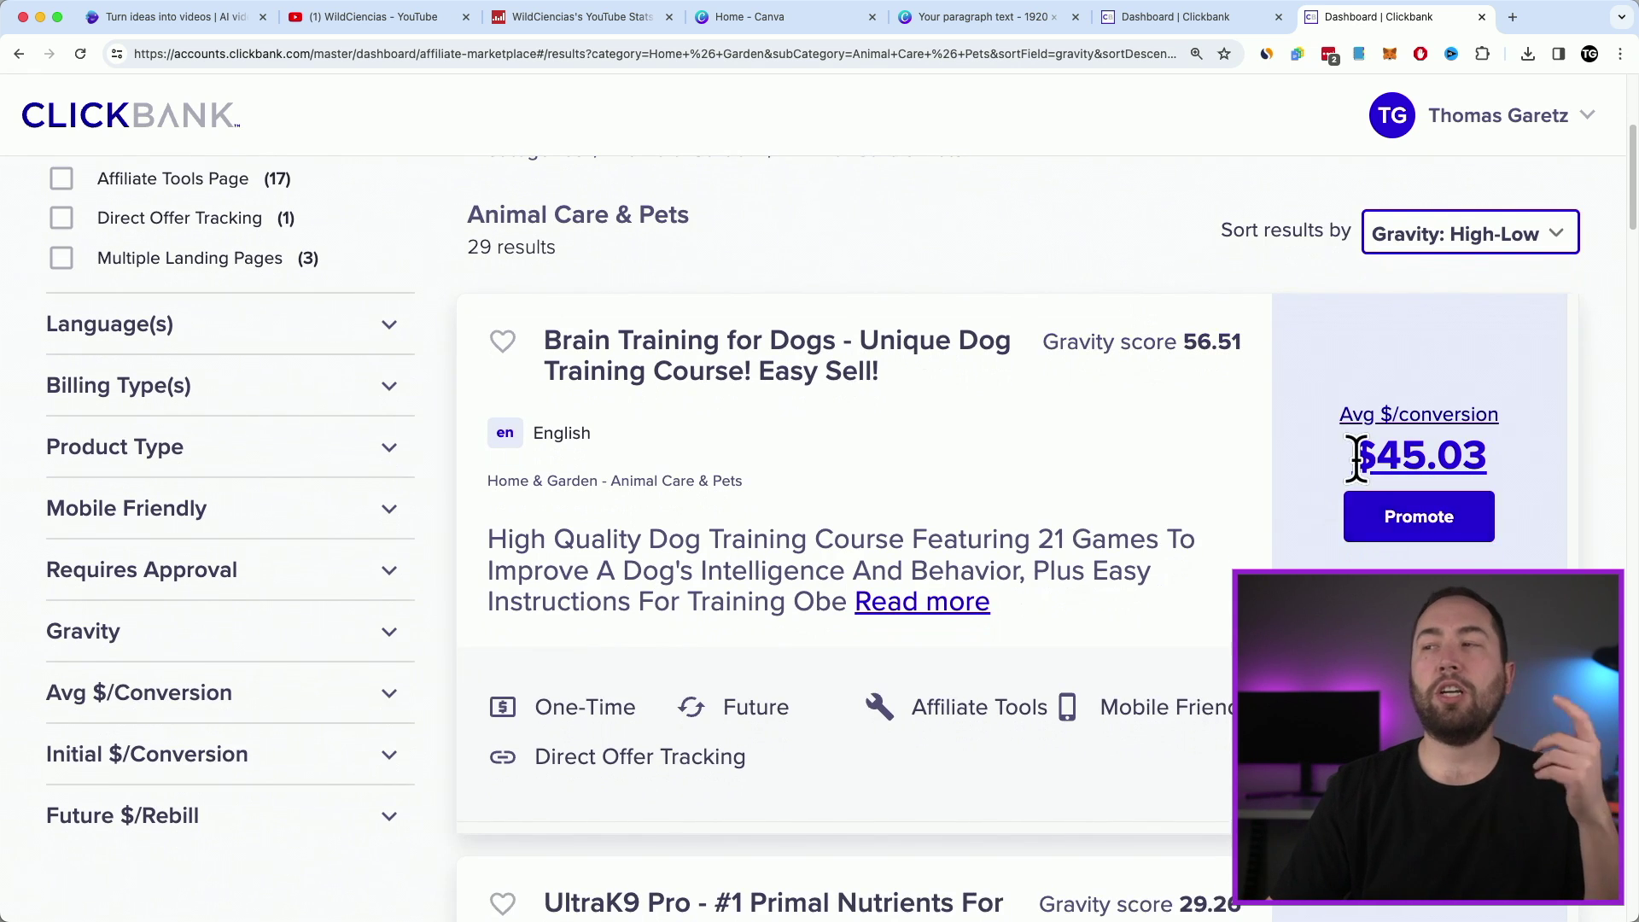
scroll(1358, 459, "down", 1)
scroll(1520, 412, "down", 1)
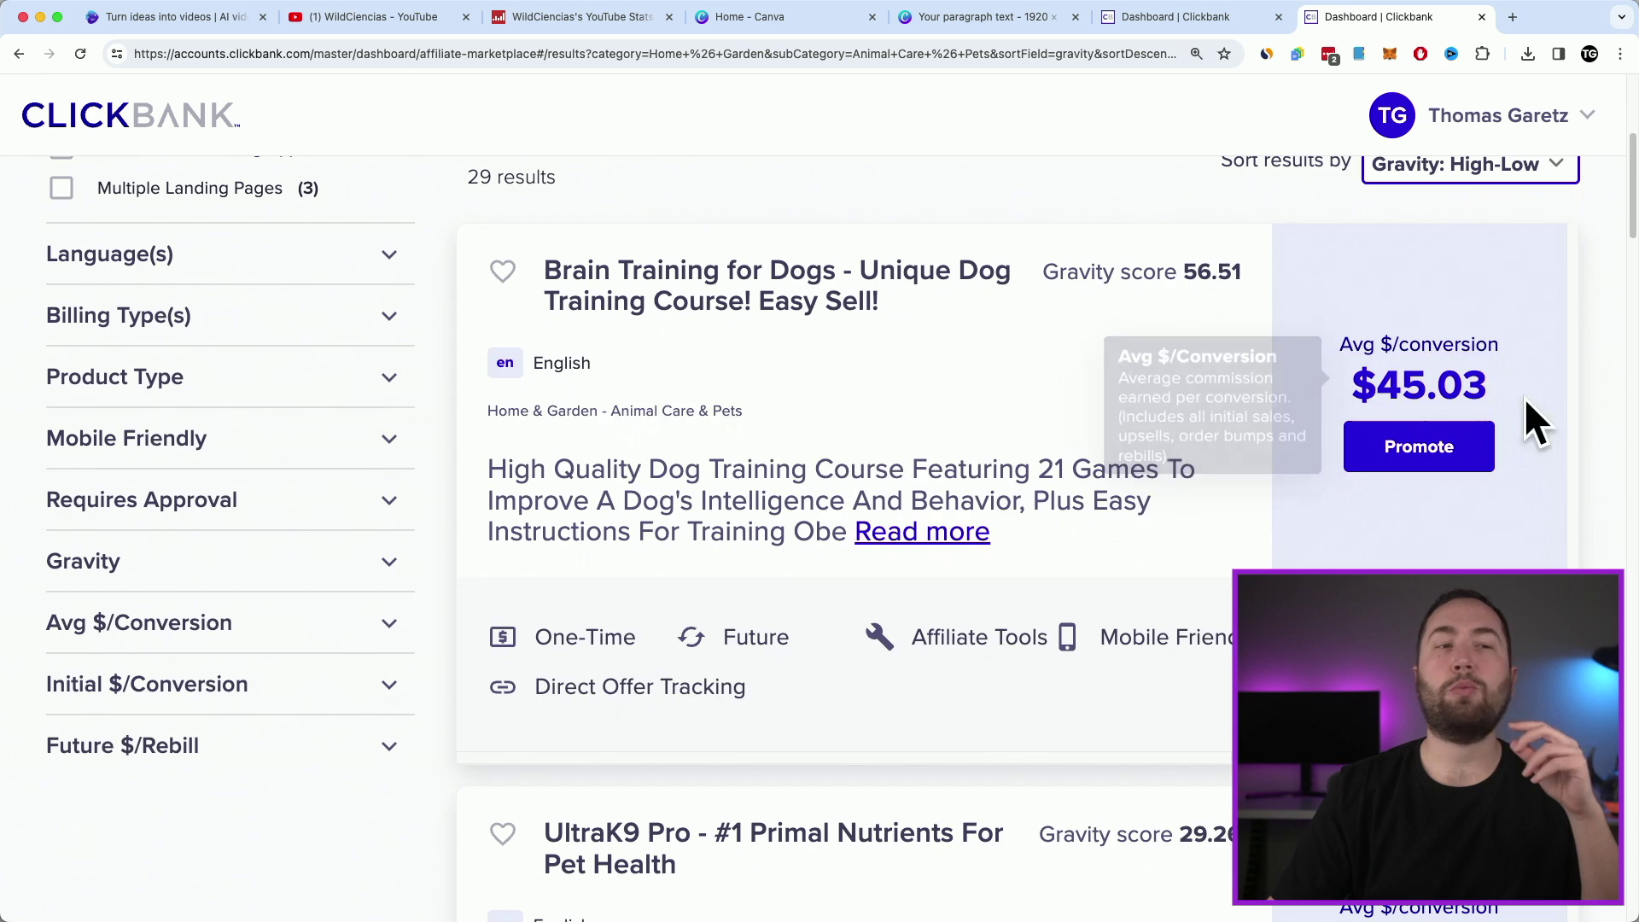
mouse_move(1466, 389)
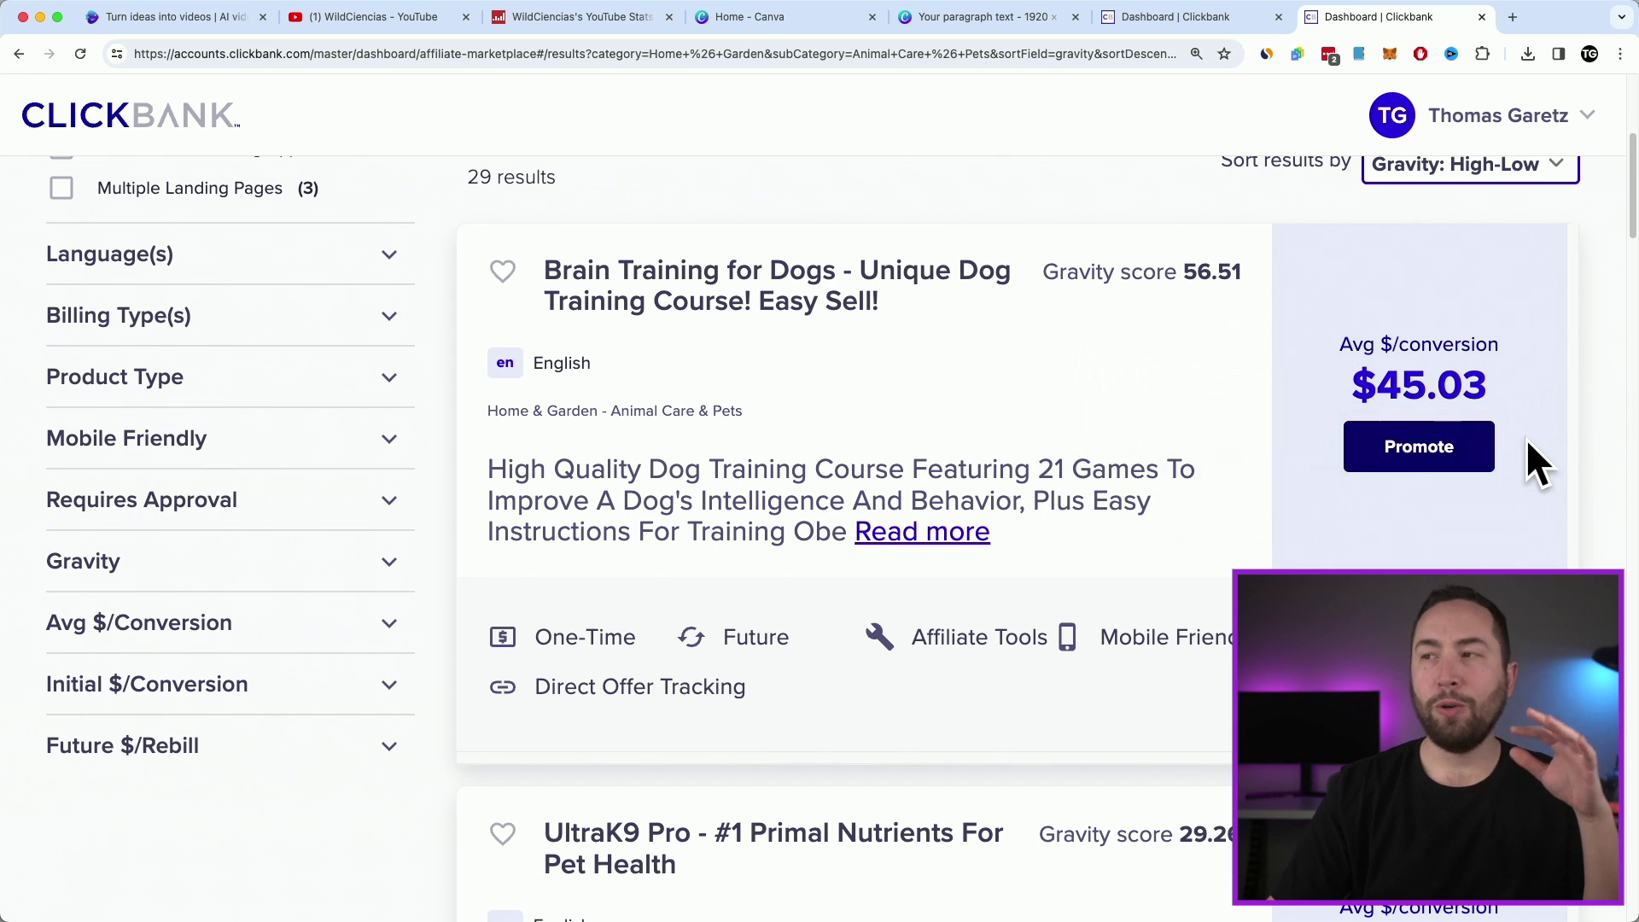
Step: Create an encrypted HopLink for Brain Training for Dogs using the account's affiliate nickname
left_click(1462, 463)
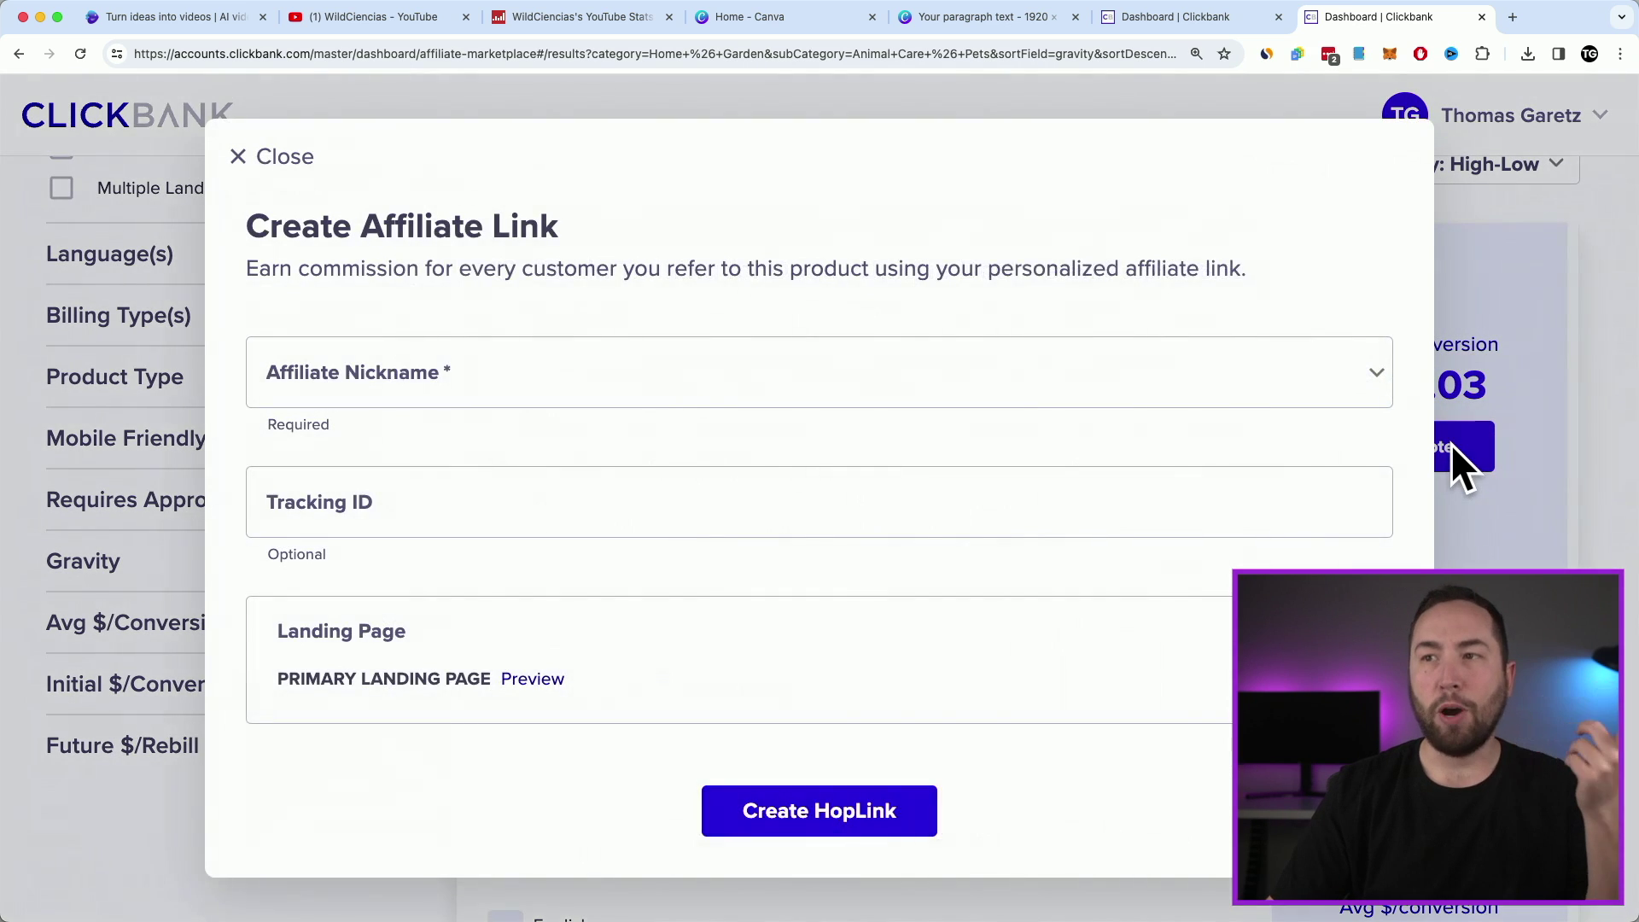
left_click(390, 386)
left_click(347, 437)
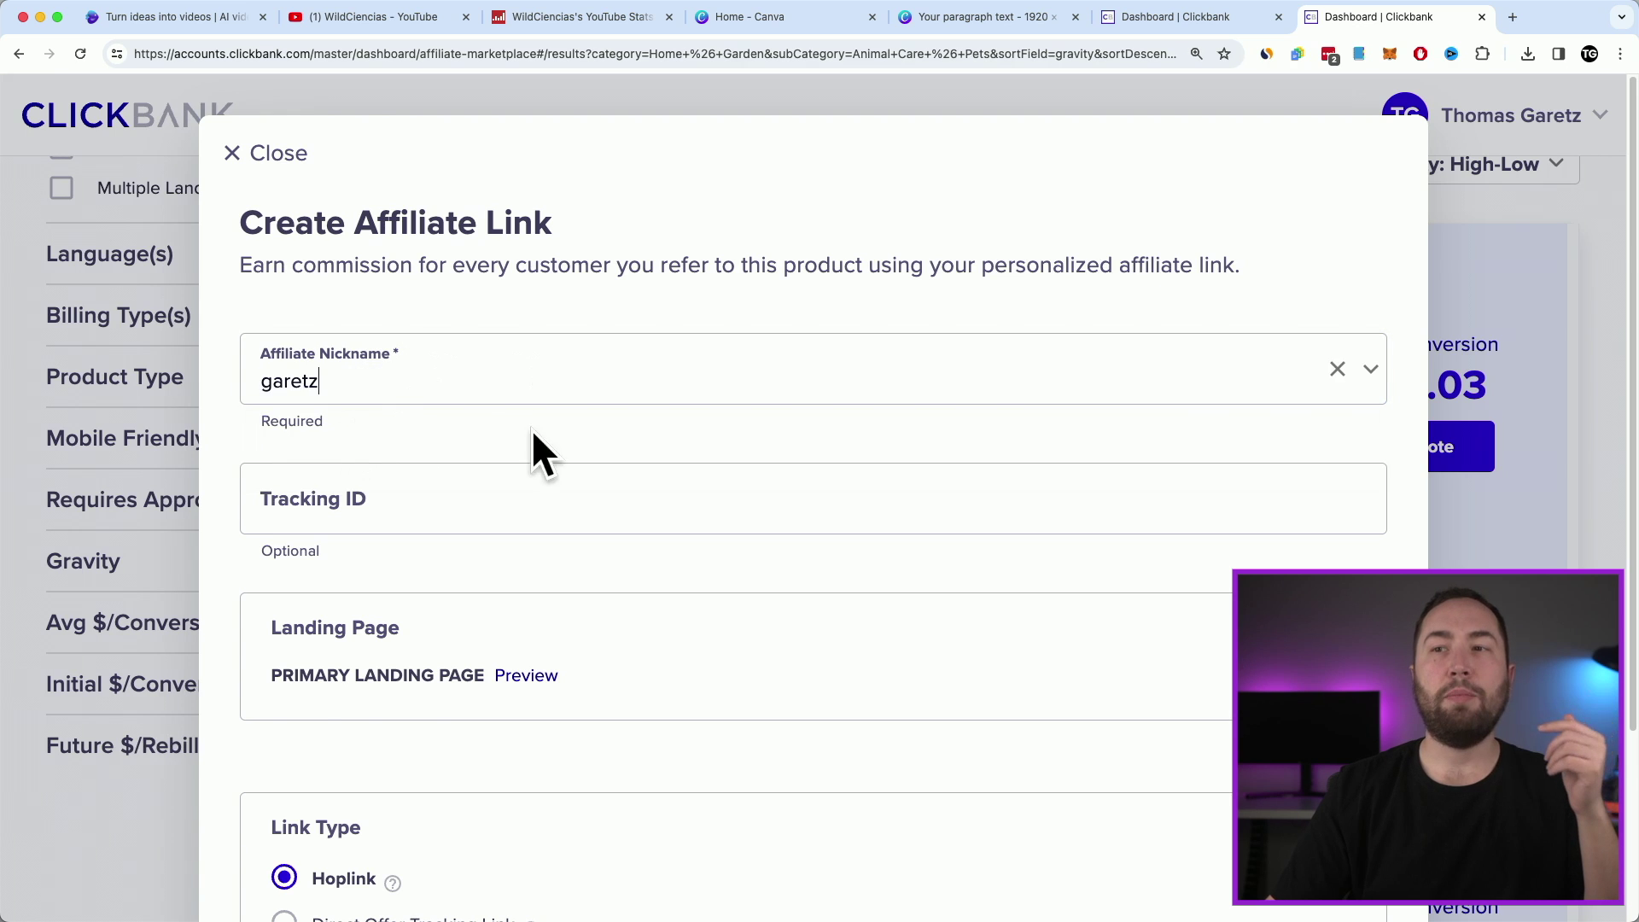
scroll(521, 452, "down", 3)
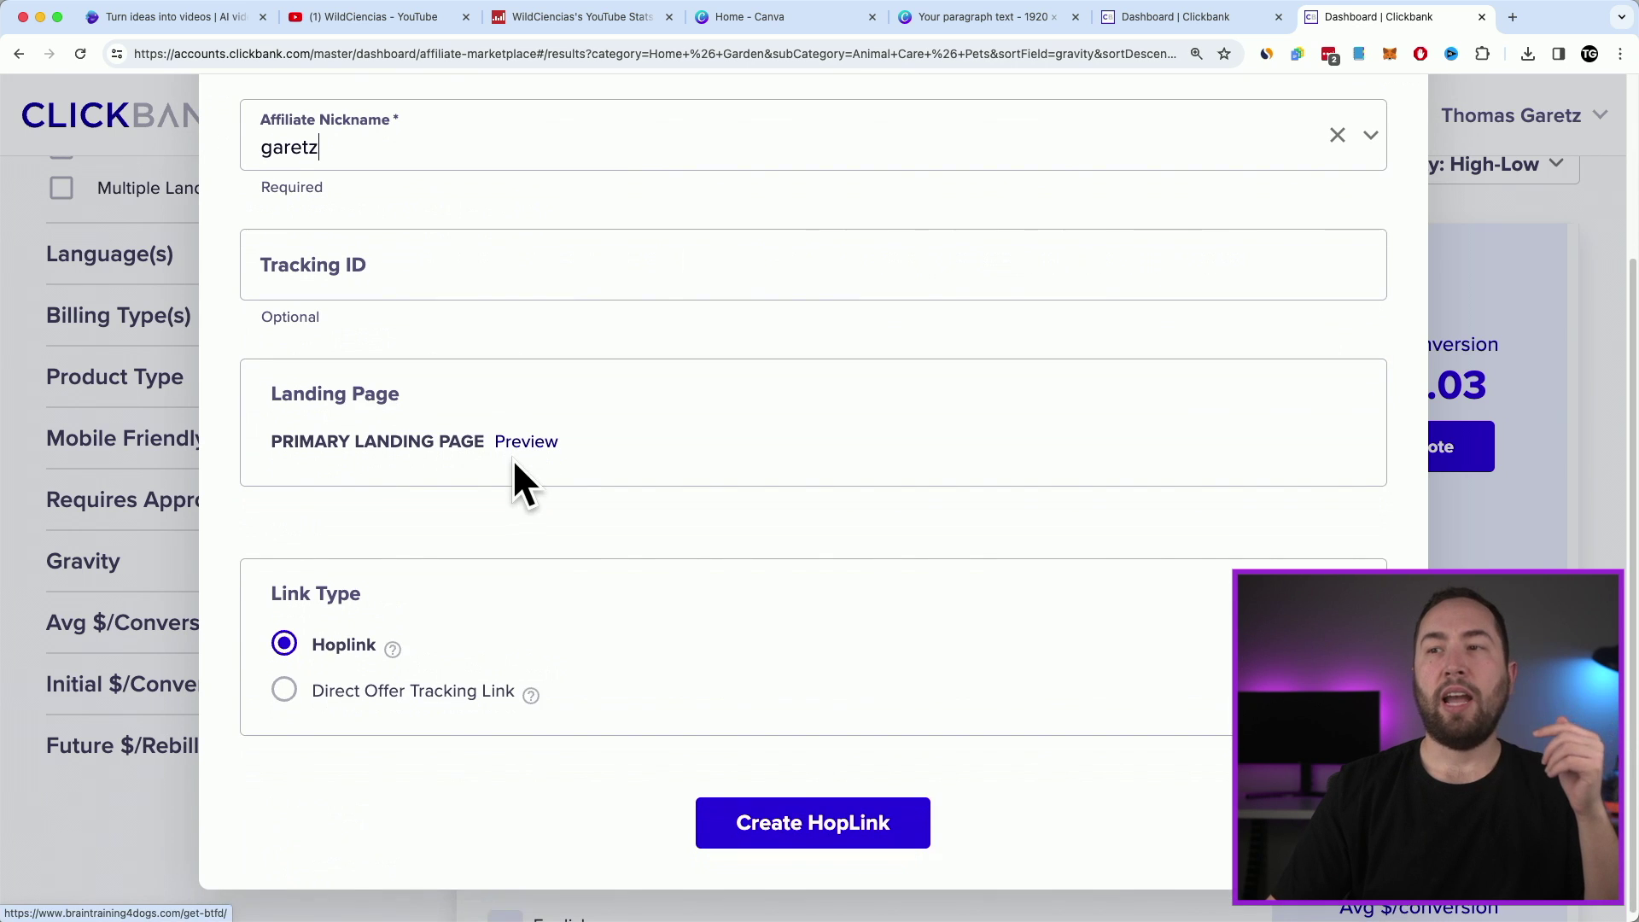
left_click(816, 815)
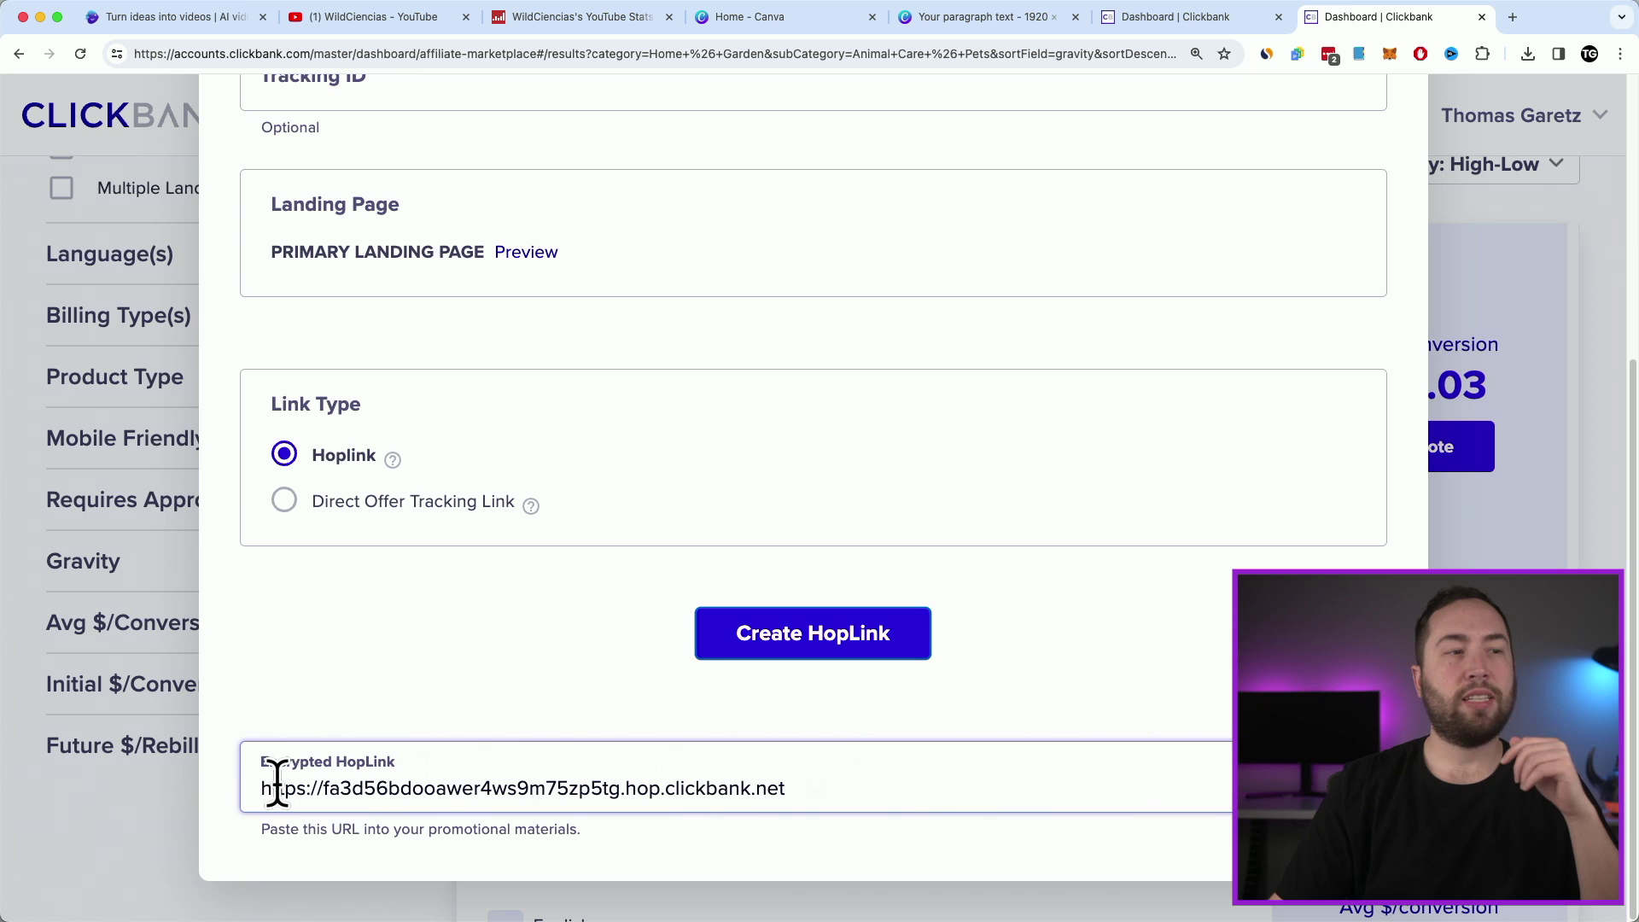
Step: Copy the generated encrypted HopLink URL
left_click_drag(278, 788, 825, 790)
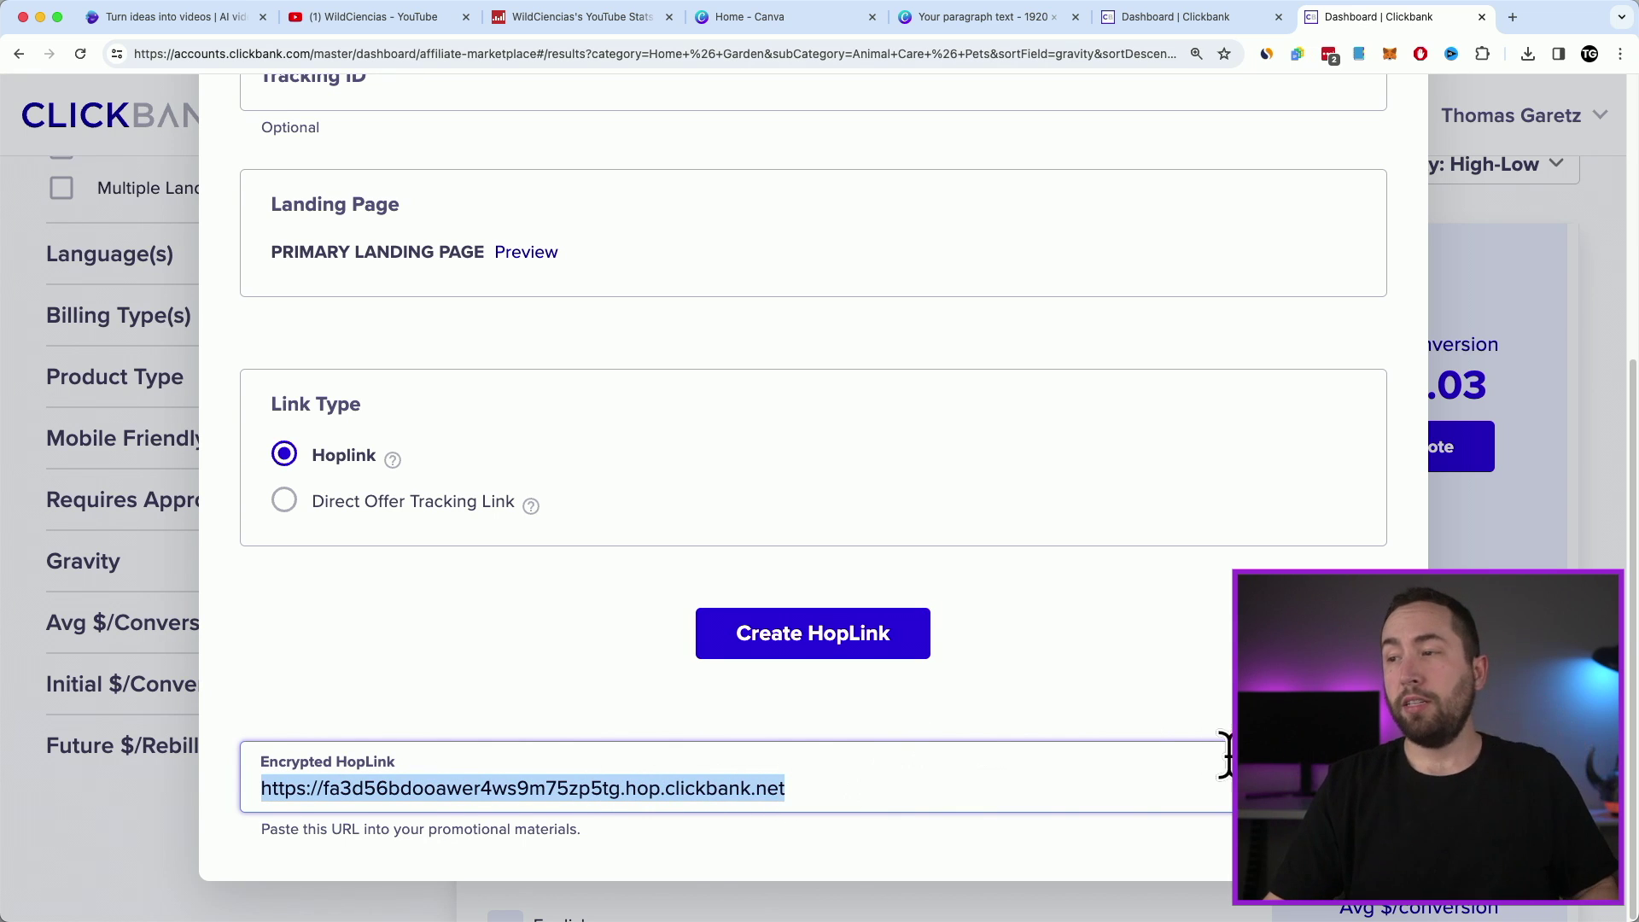
right_click(462, 794)
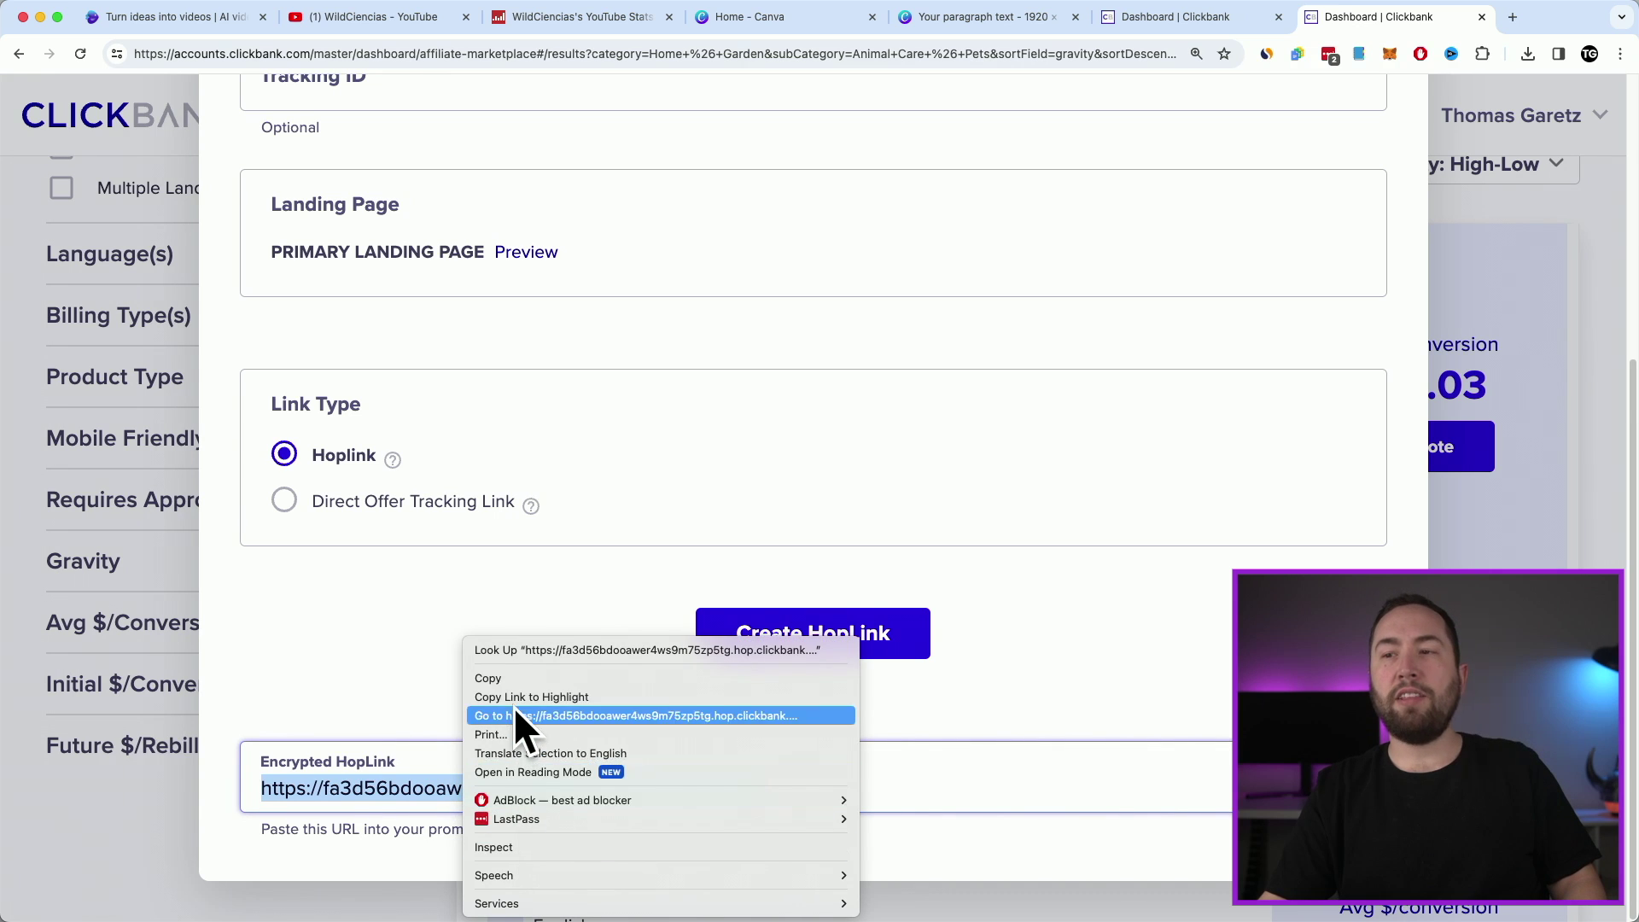
left_click(515, 680)
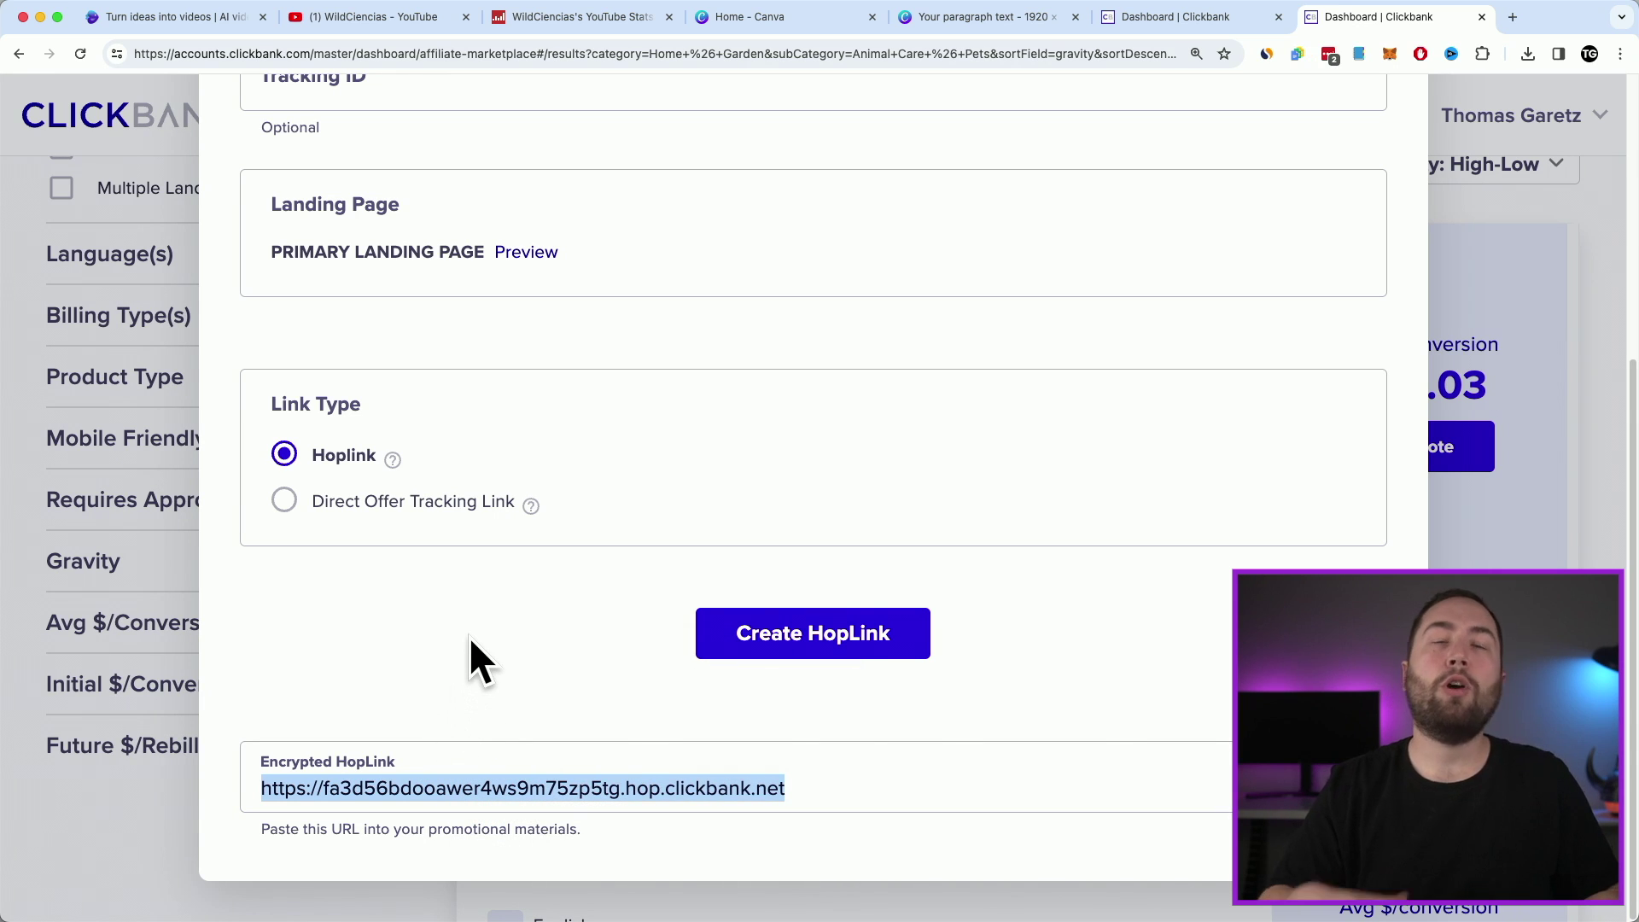
Step: Load tinyurl.com in a new browser tab
key("super+t")
type("tinyurl.com")
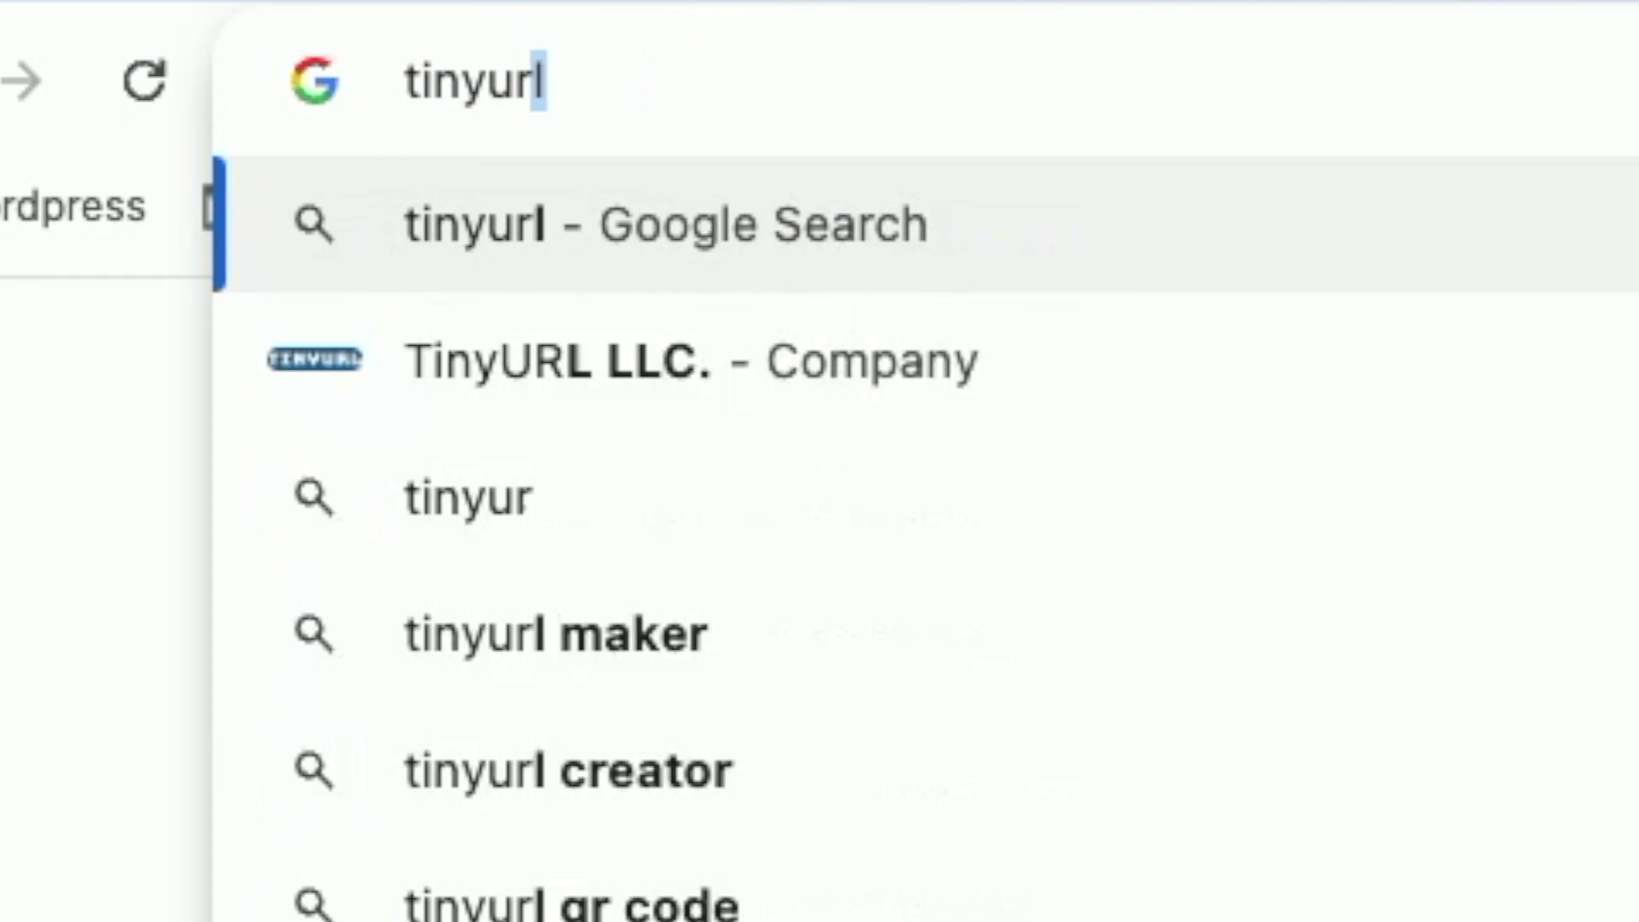
key("Return")
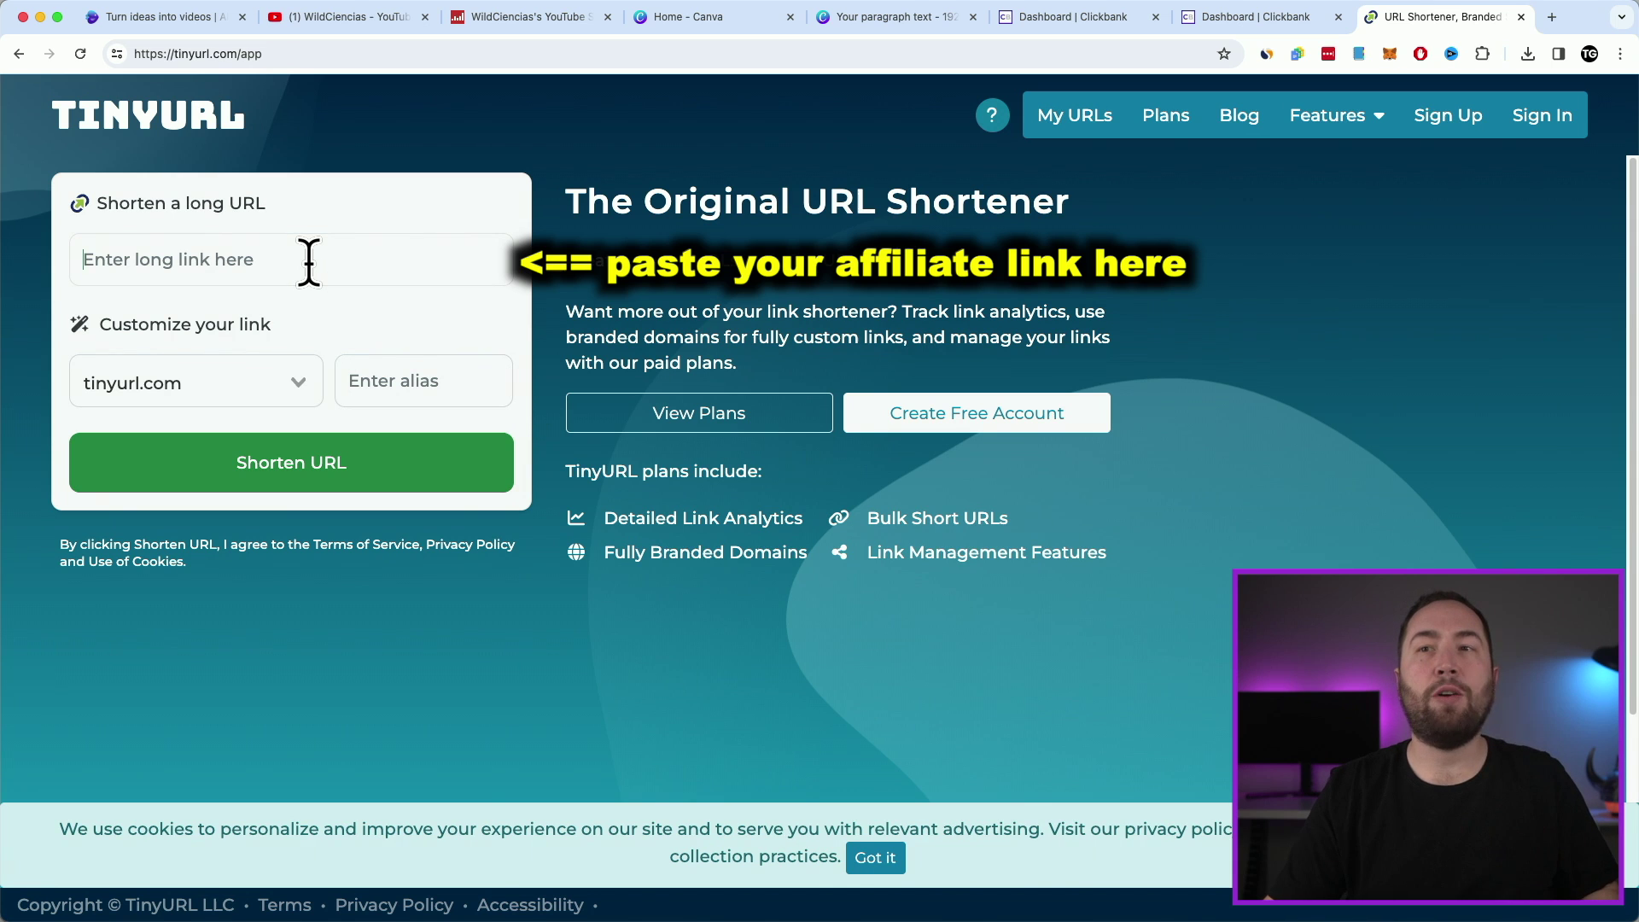
Step: Shorten the pasted ClickBank HopLink to tinyurl.com/3j2p4k8s and copy the short link
left_click_drag(286, 256, 559, 278)
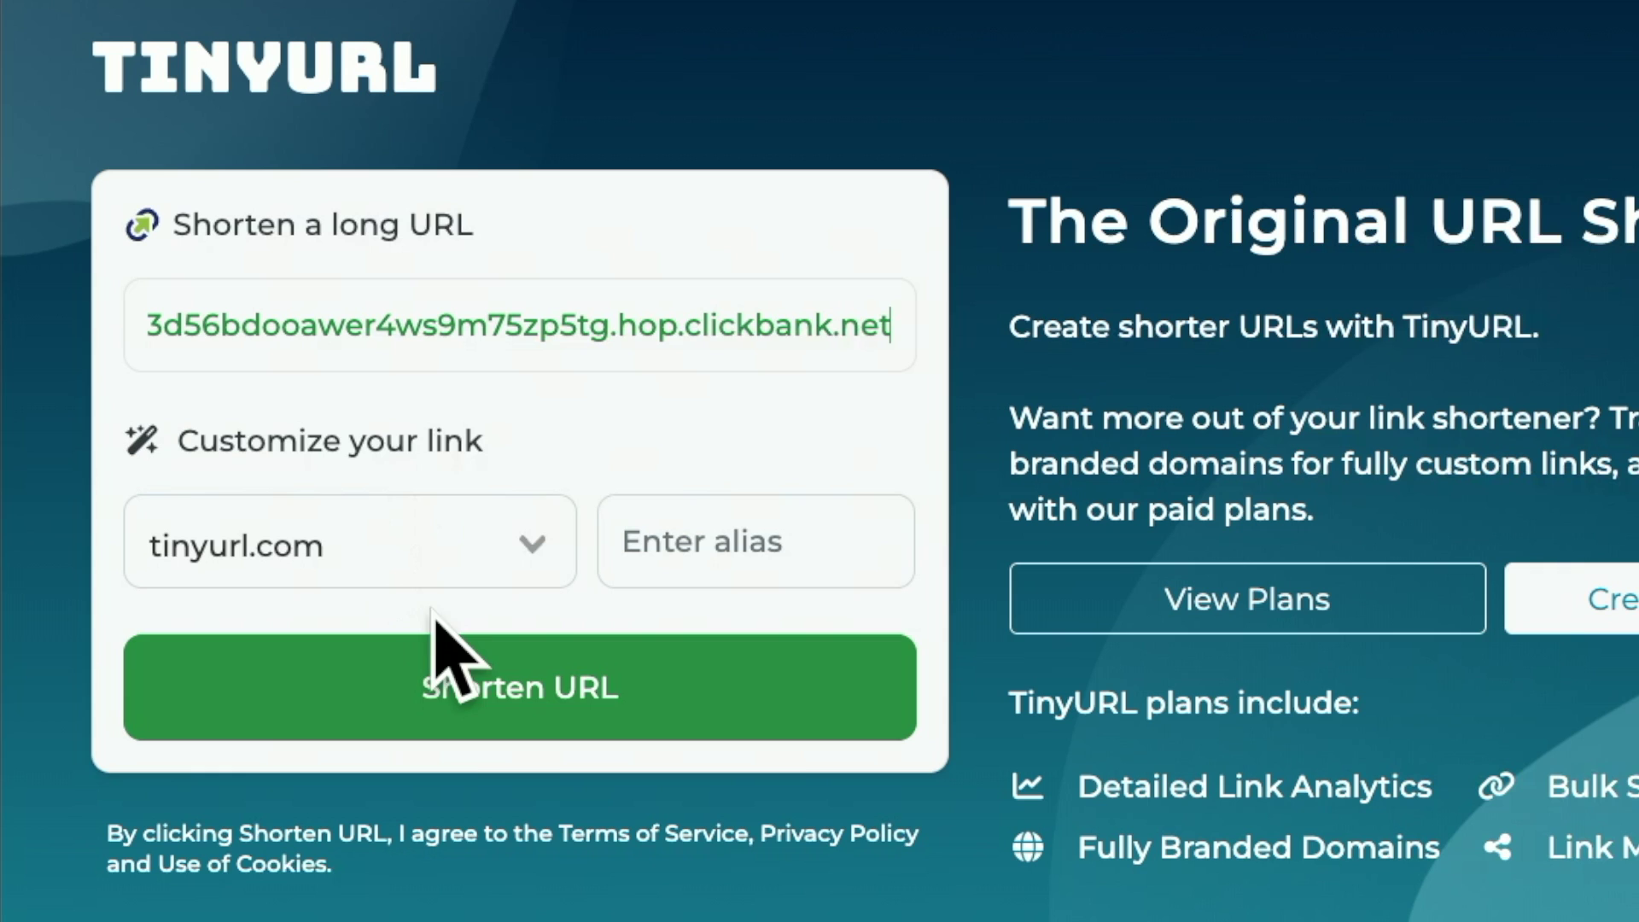
left_click(432, 690)
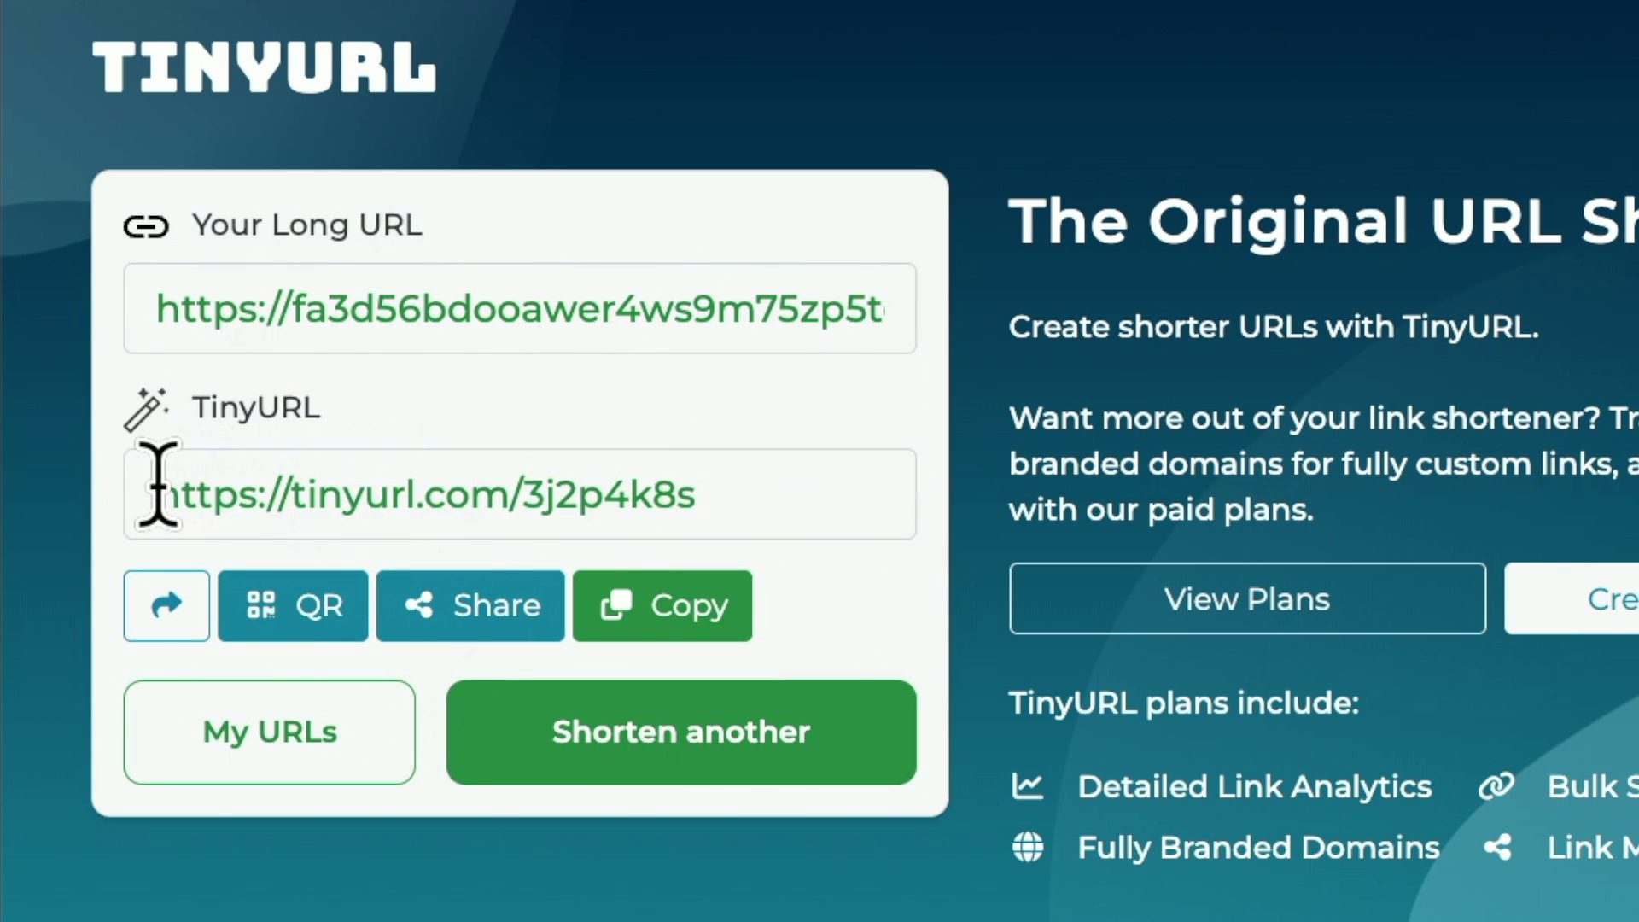
left_click_drag(158, 493, 744, 494)
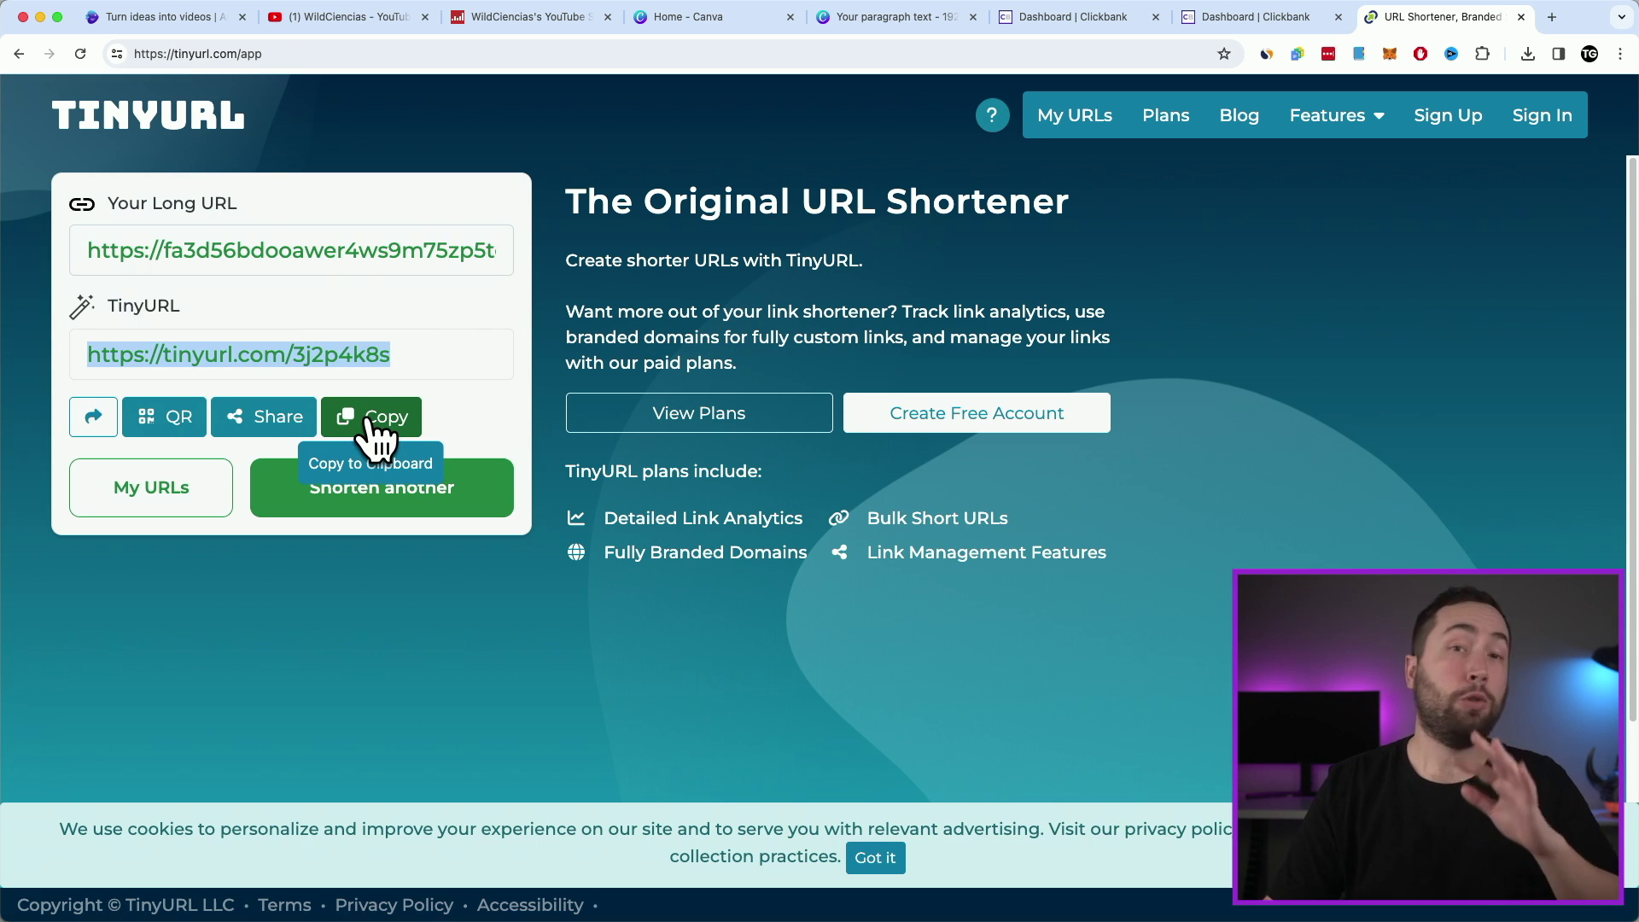
left_click(376, 436)
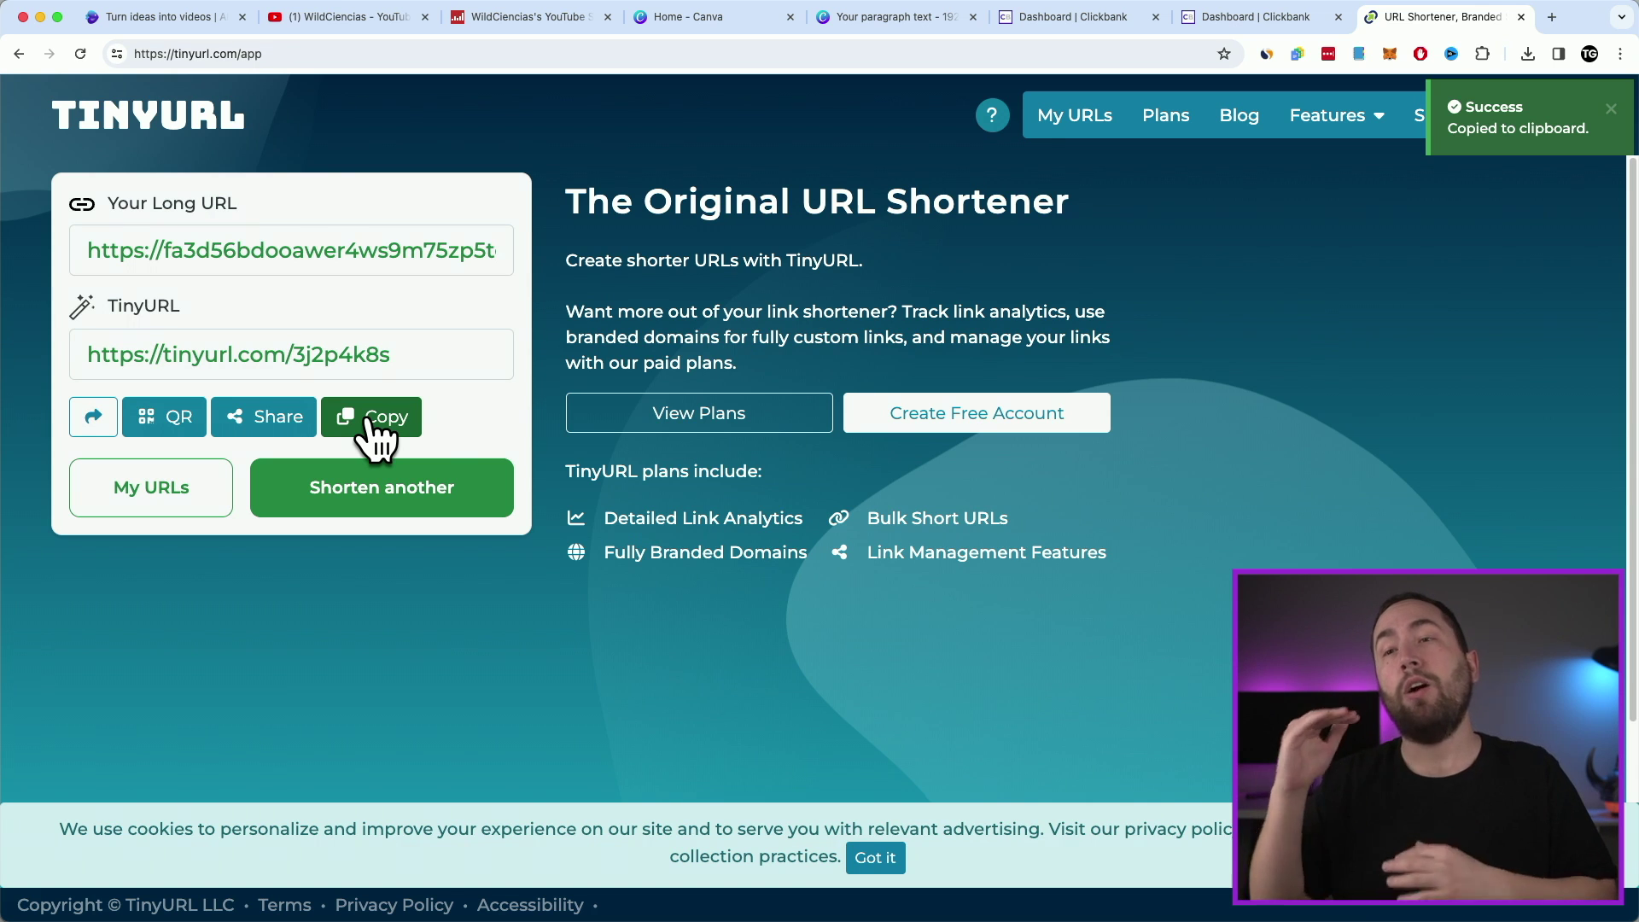
left_click(376, 436)
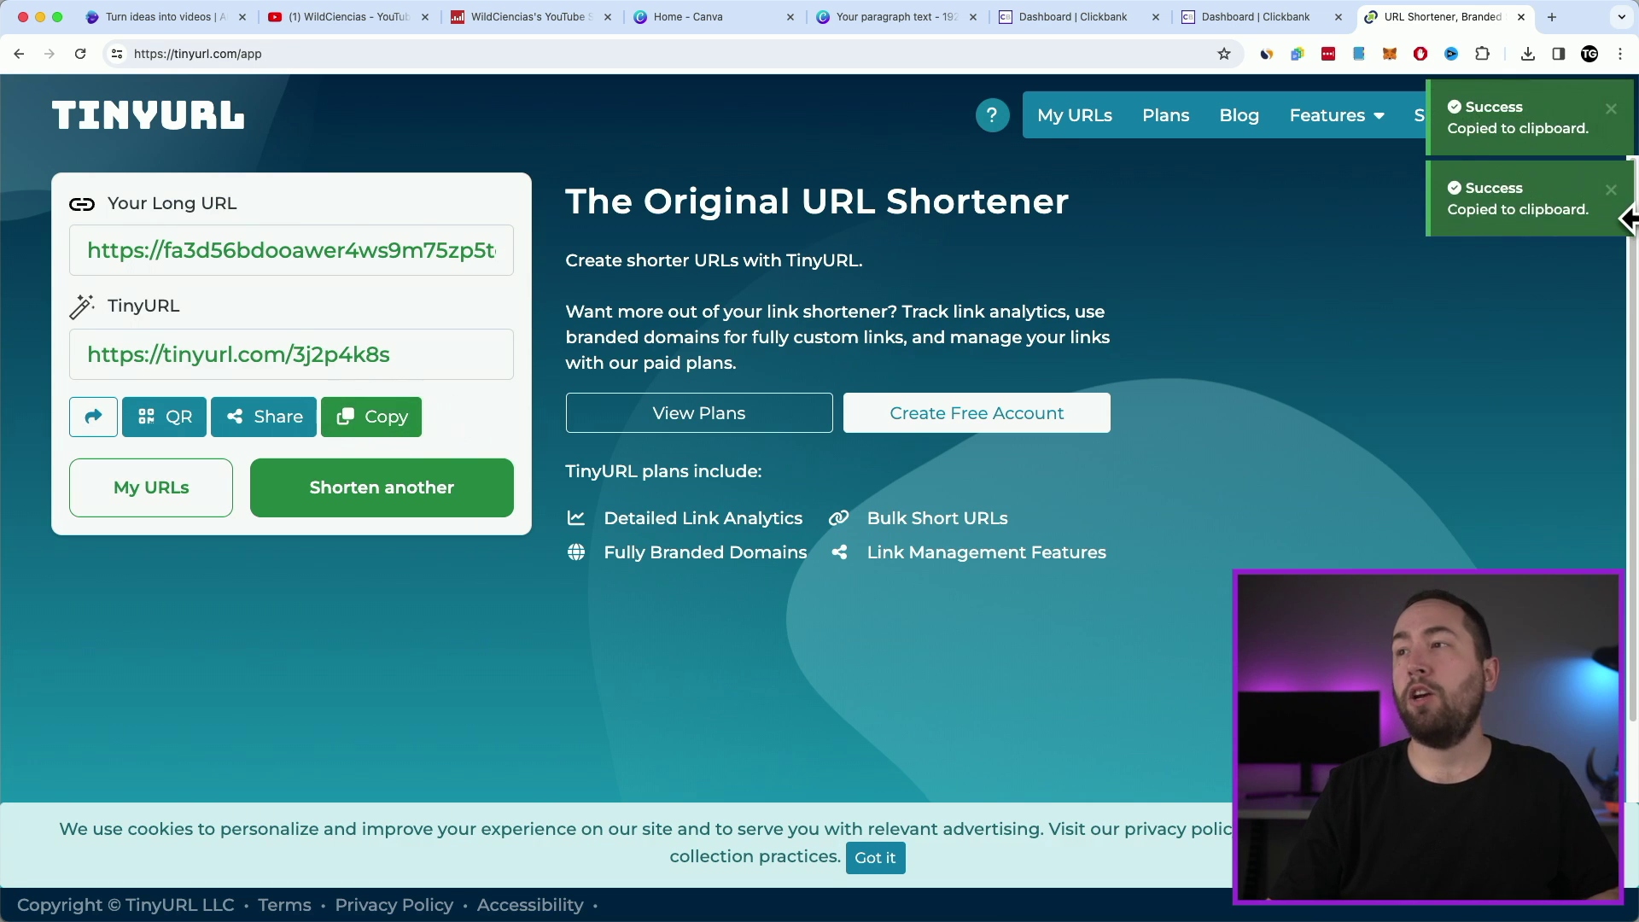
left_click_drag(1633, 213, 553, 213)
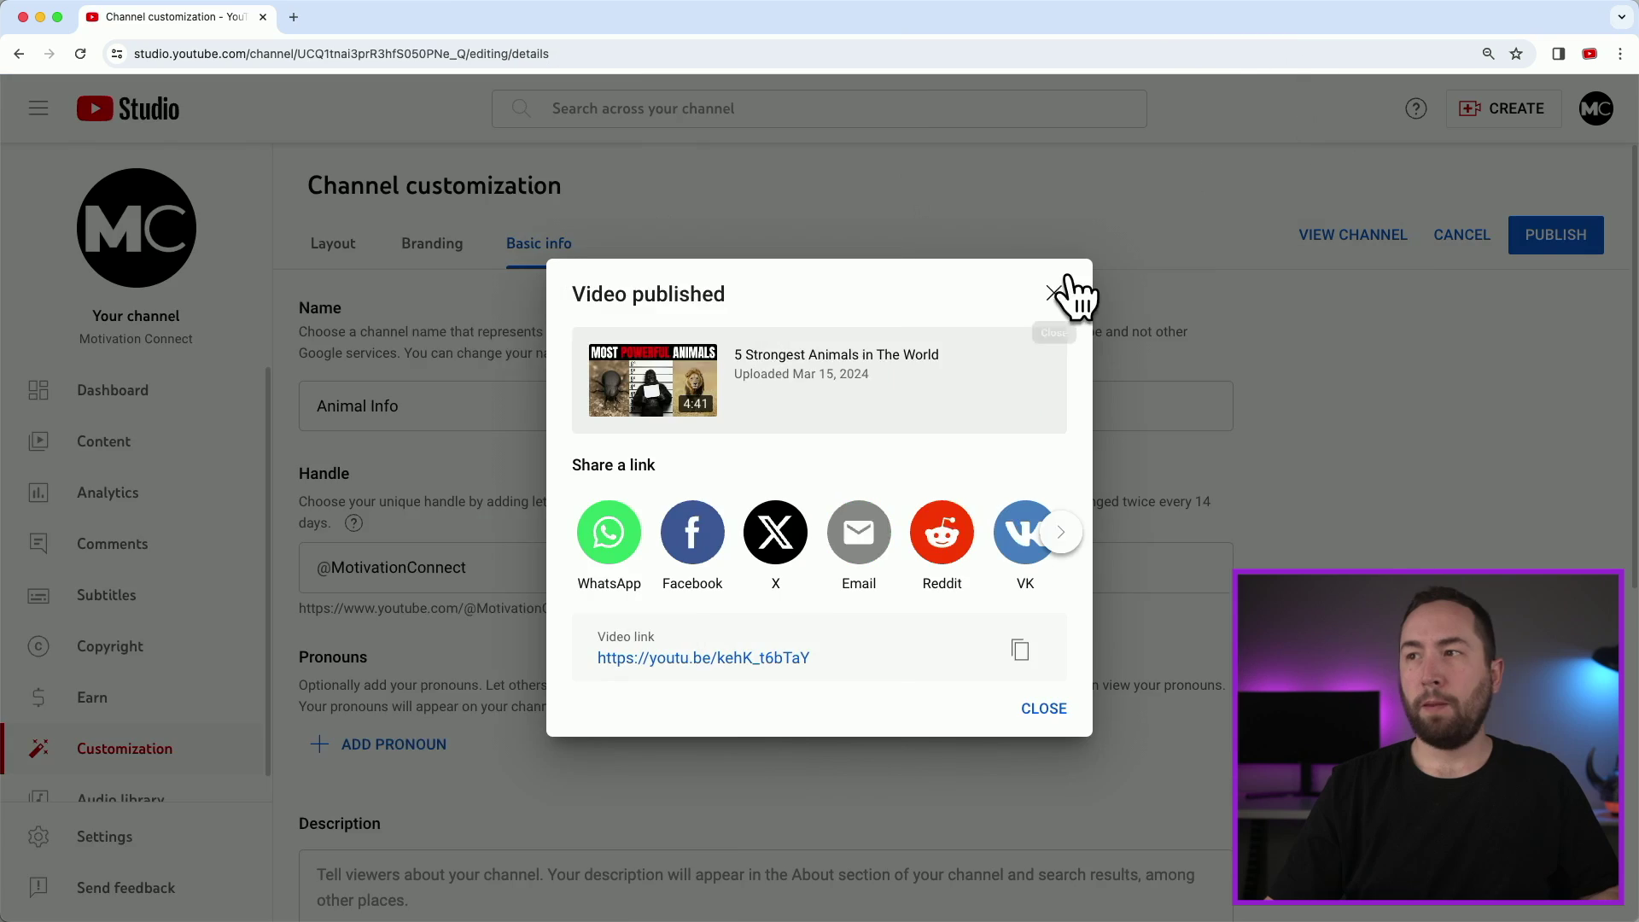
Step: Discard the channel customization edits and open the animals video's details editor
left_click(1073, 293)
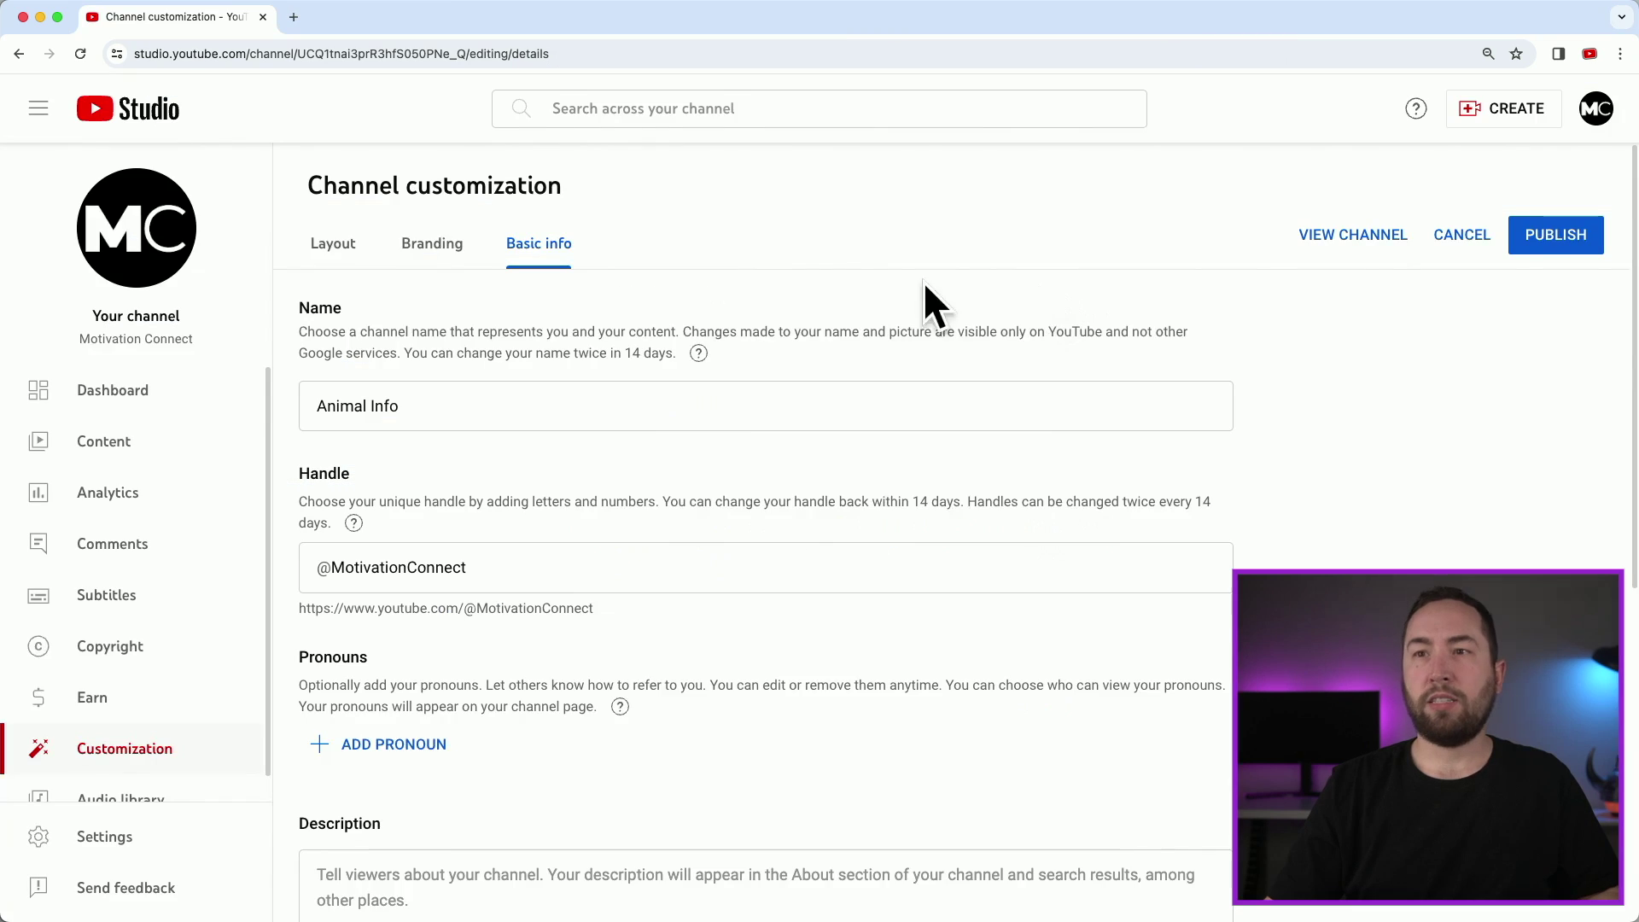
left_click(152, 444)
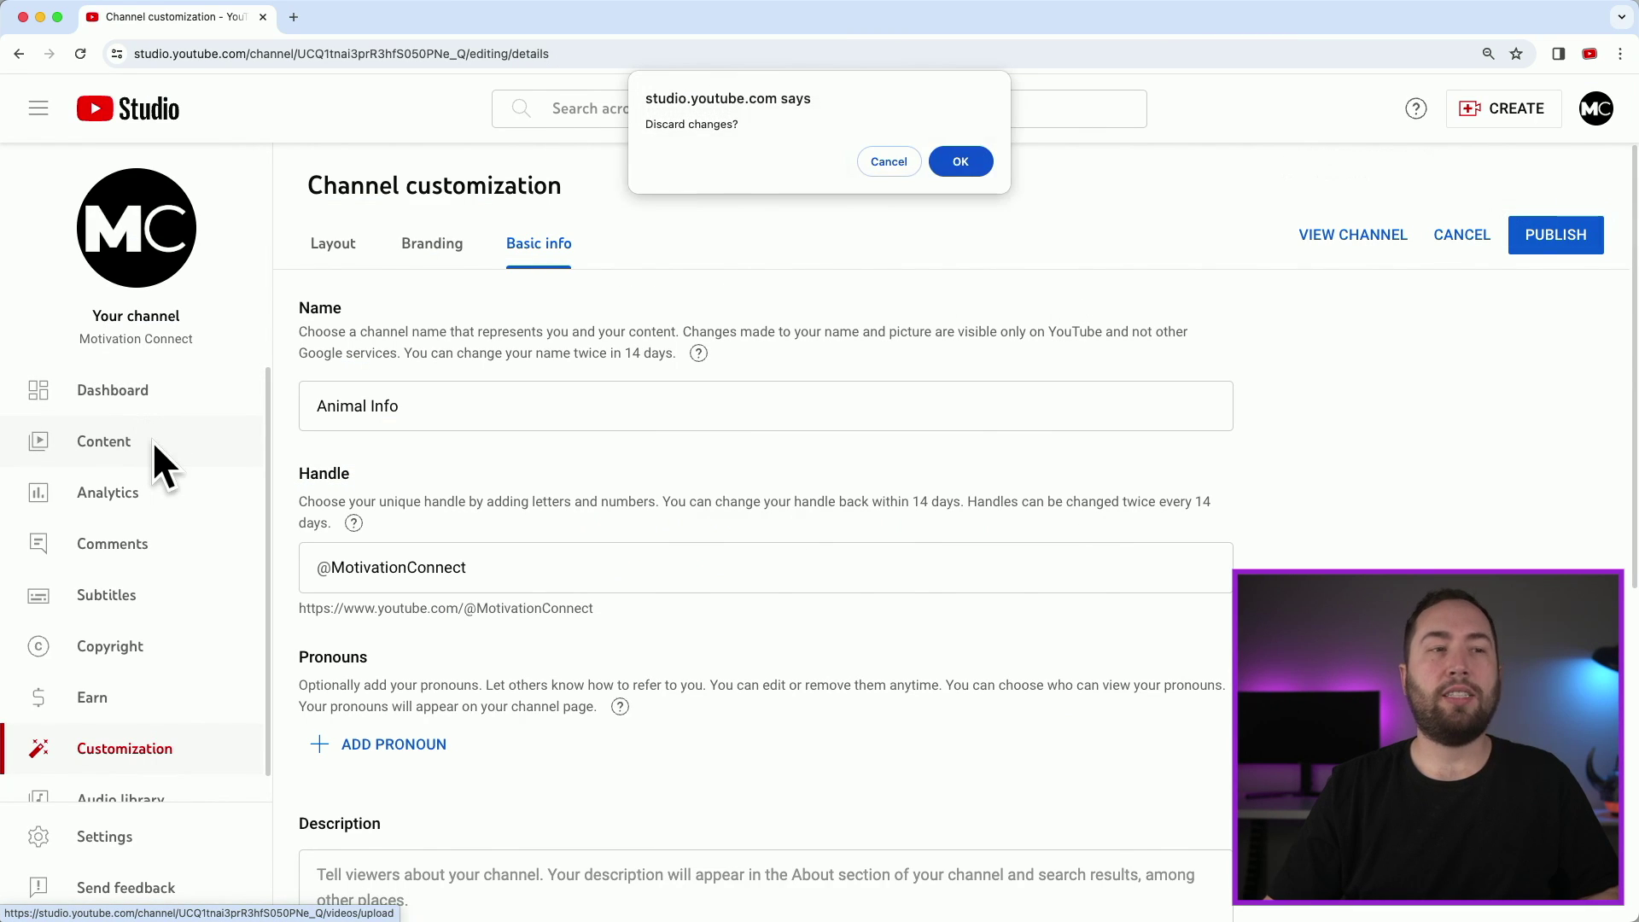
left_click(958, 167)
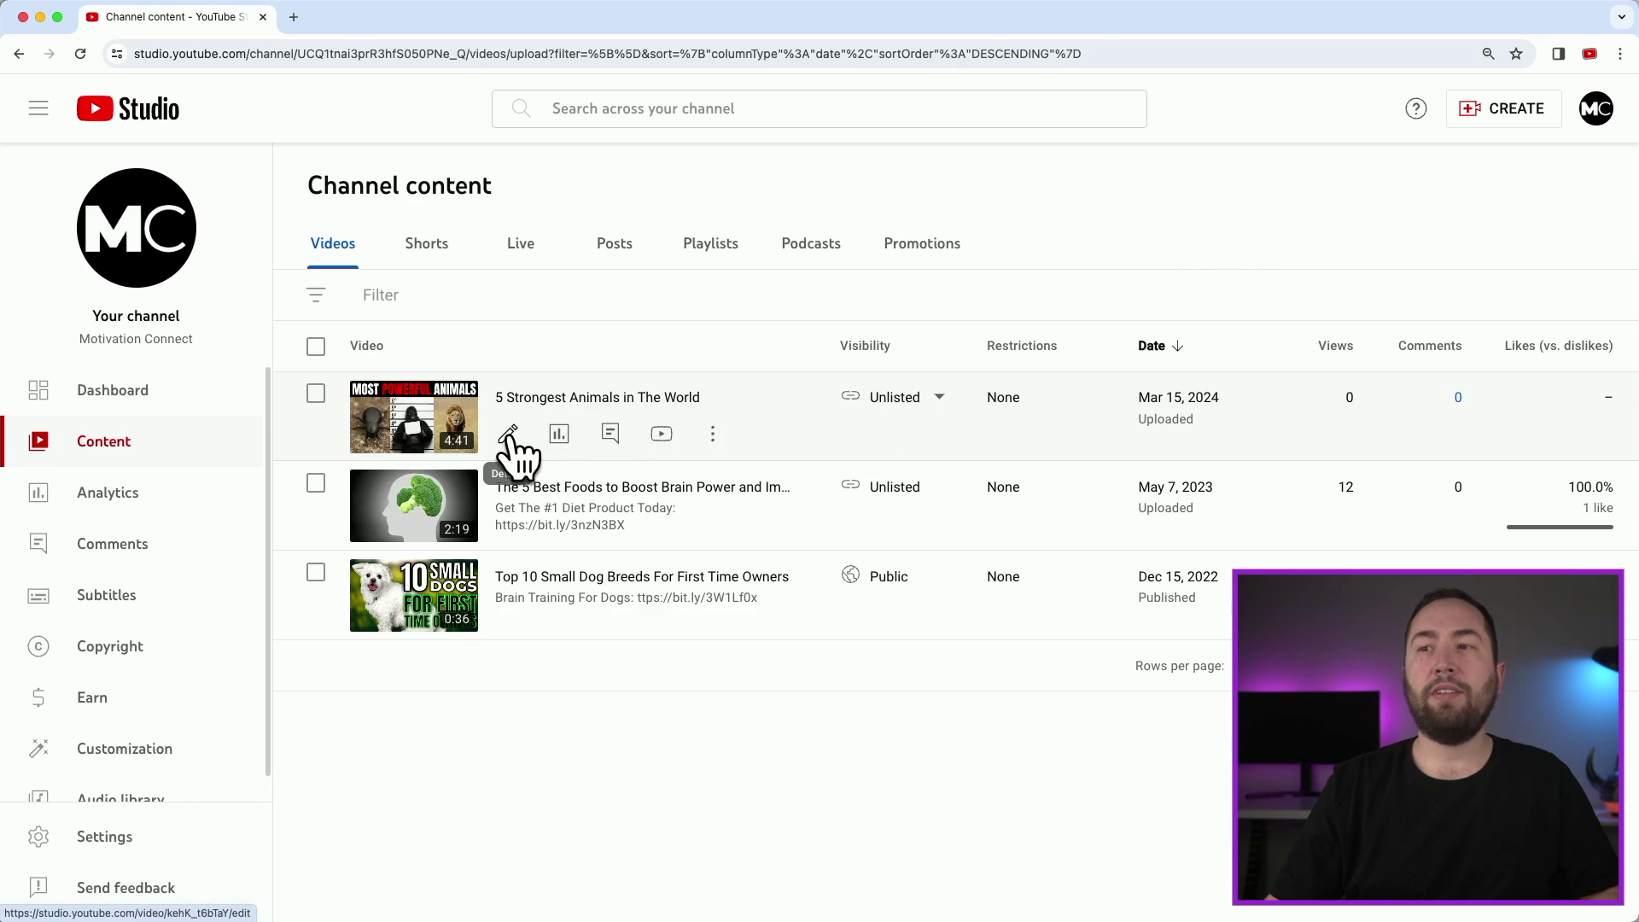
left_click(510, 436)
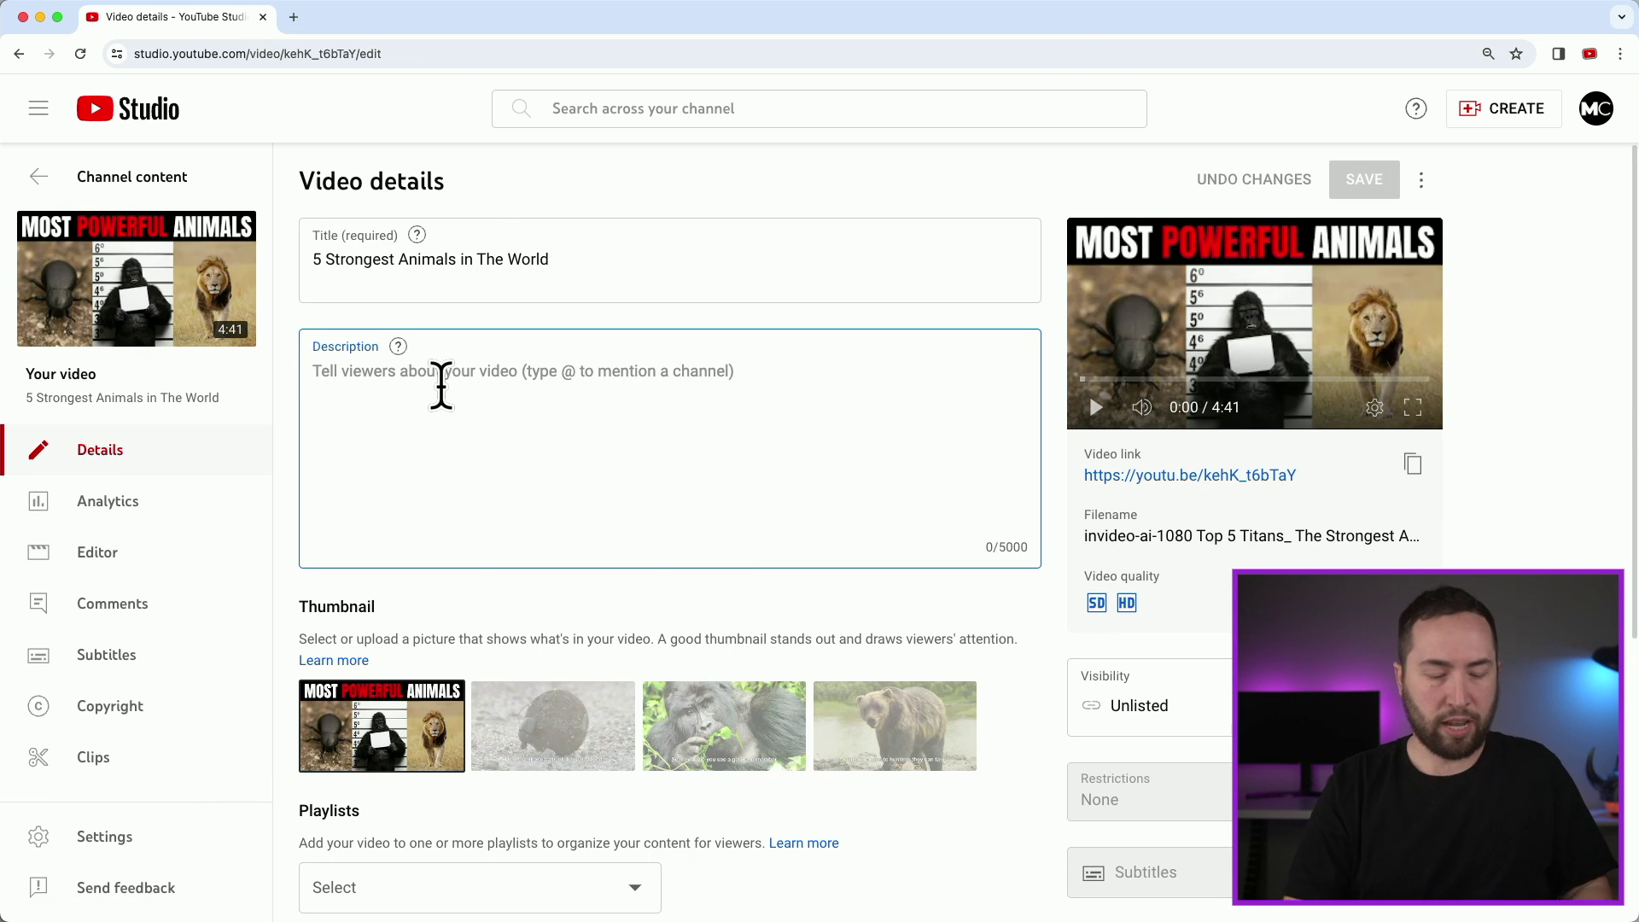
Step: Write a 'Brain Training For Dogs' description with the pasted TinyURL link, skipping link verification
type("Dog Tra")
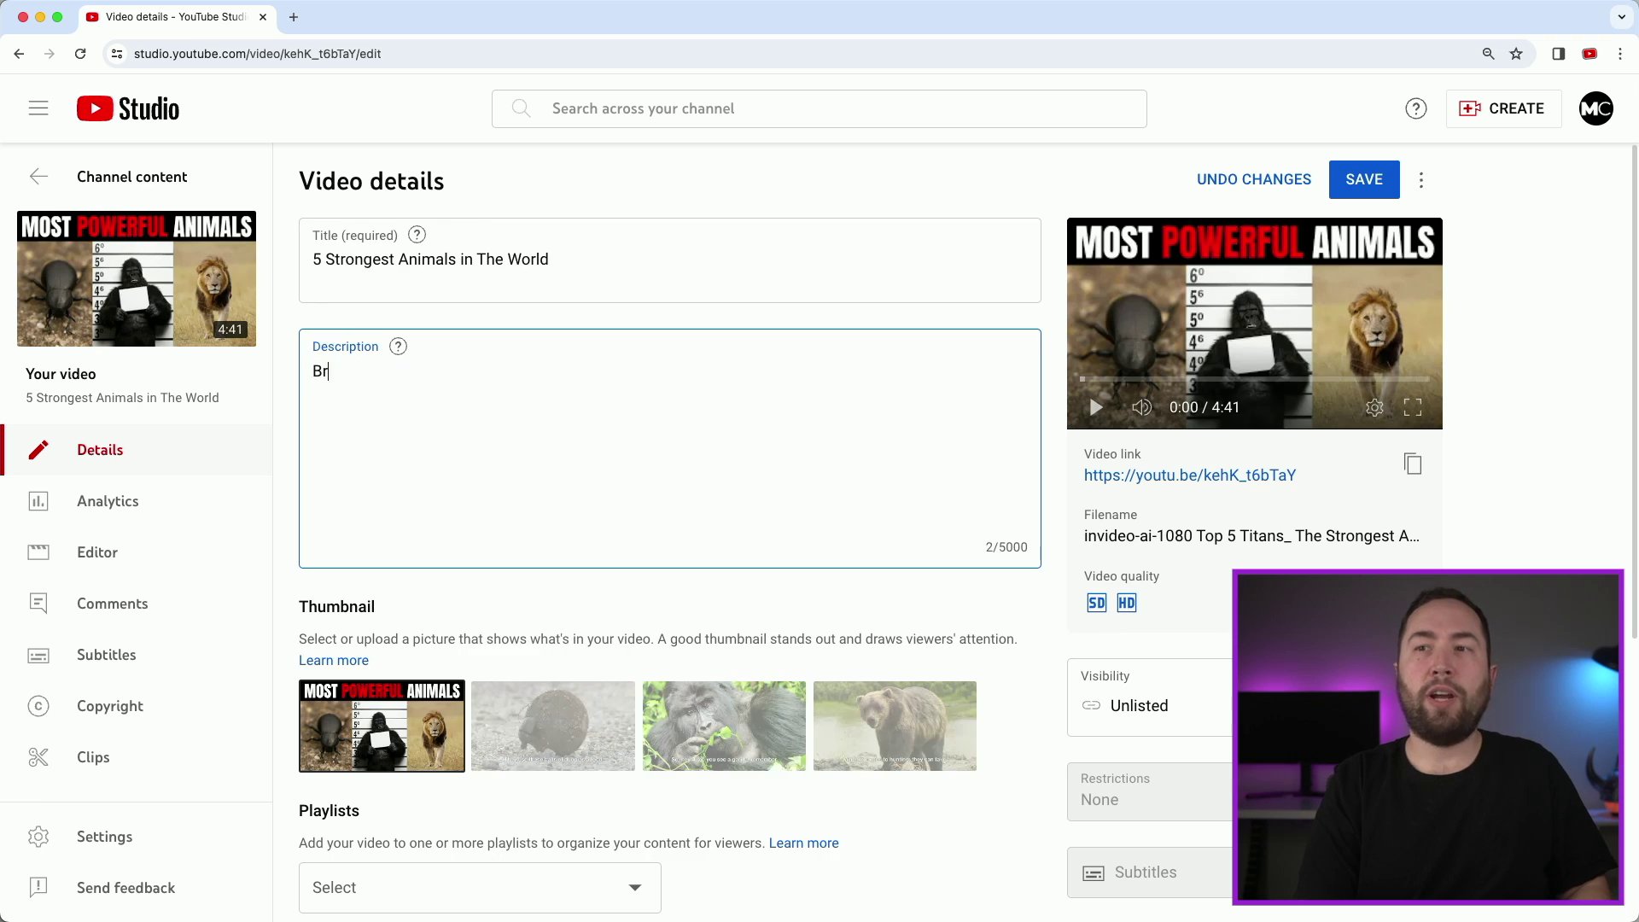
type(" For Dogs")
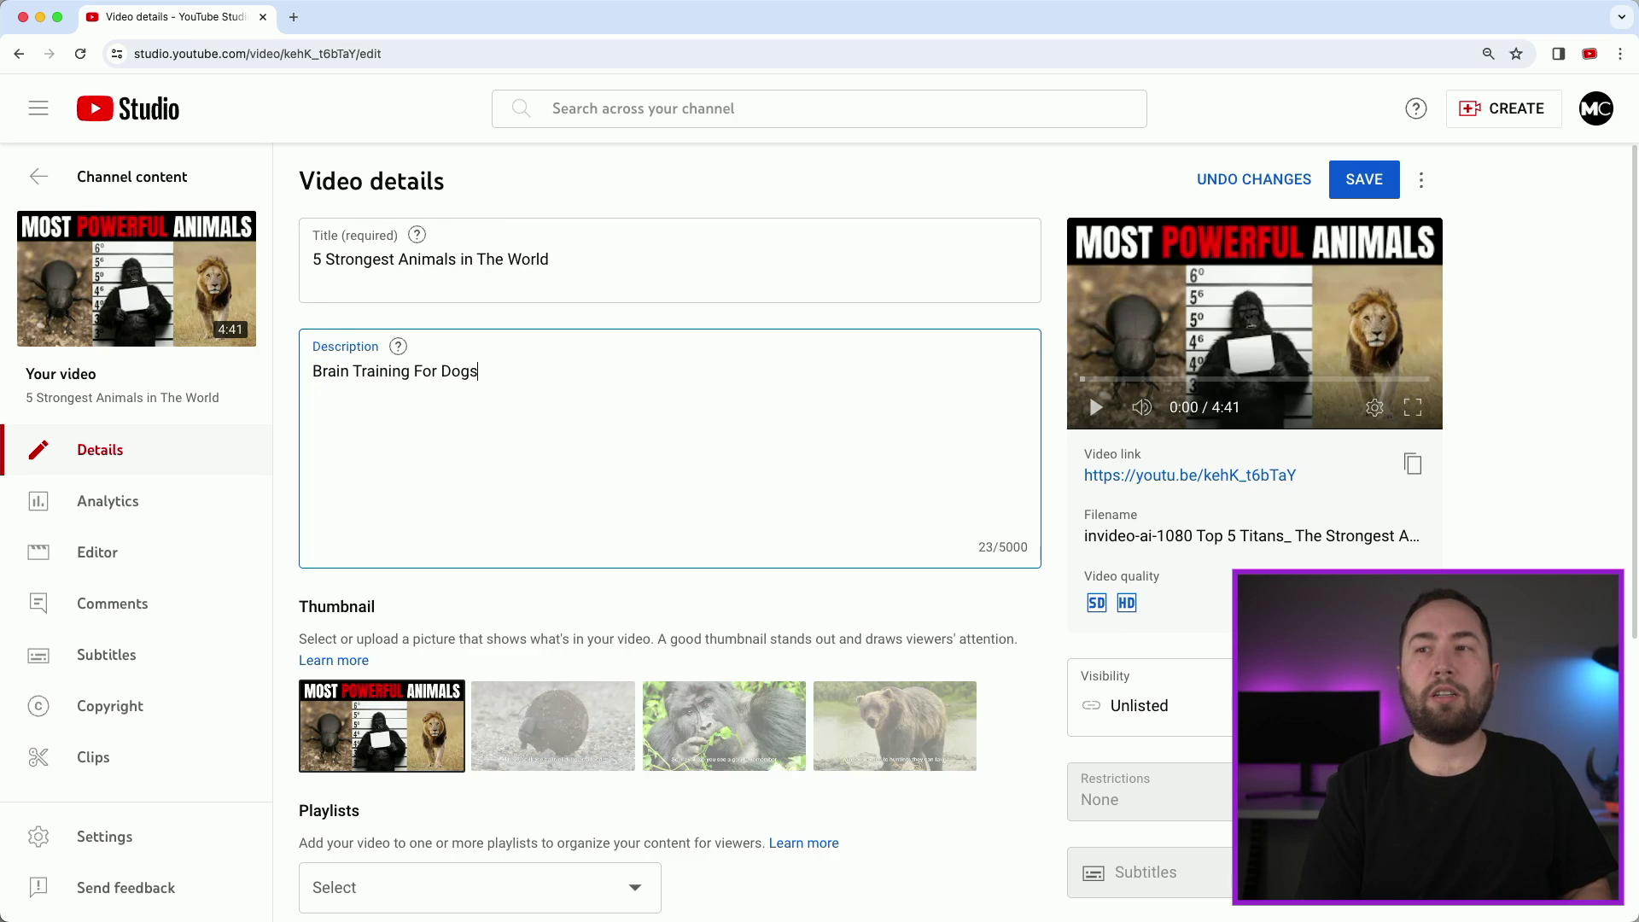
type(":")
type("https://tinyurl.com/3j2p4k8s")
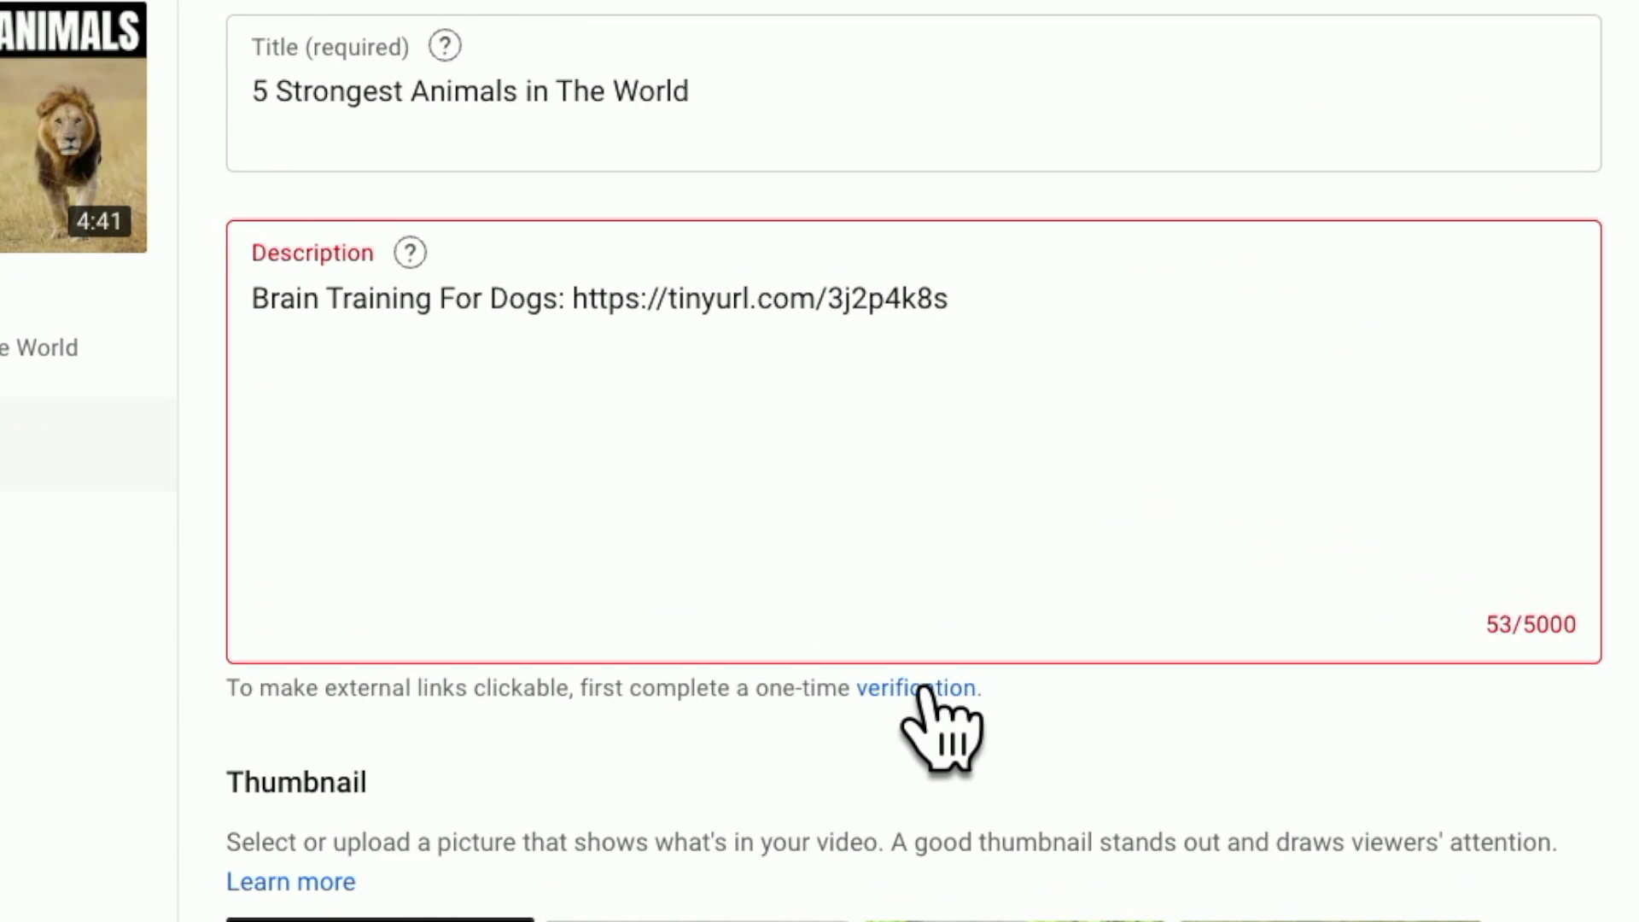
left_click(922, 690)
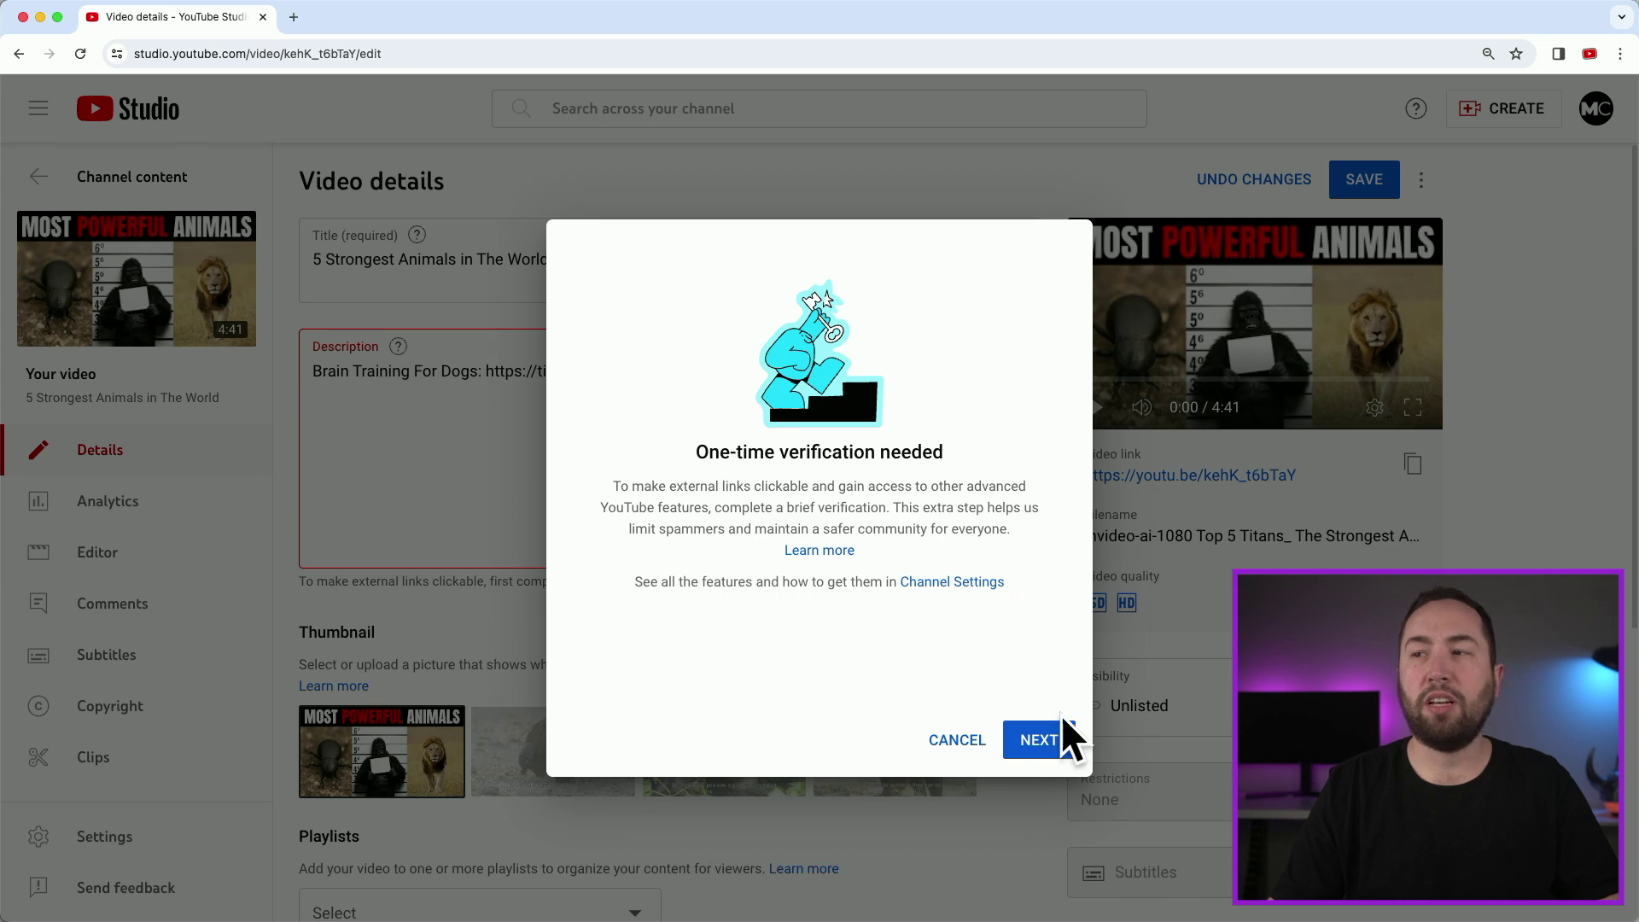
left_click(1043, 742)
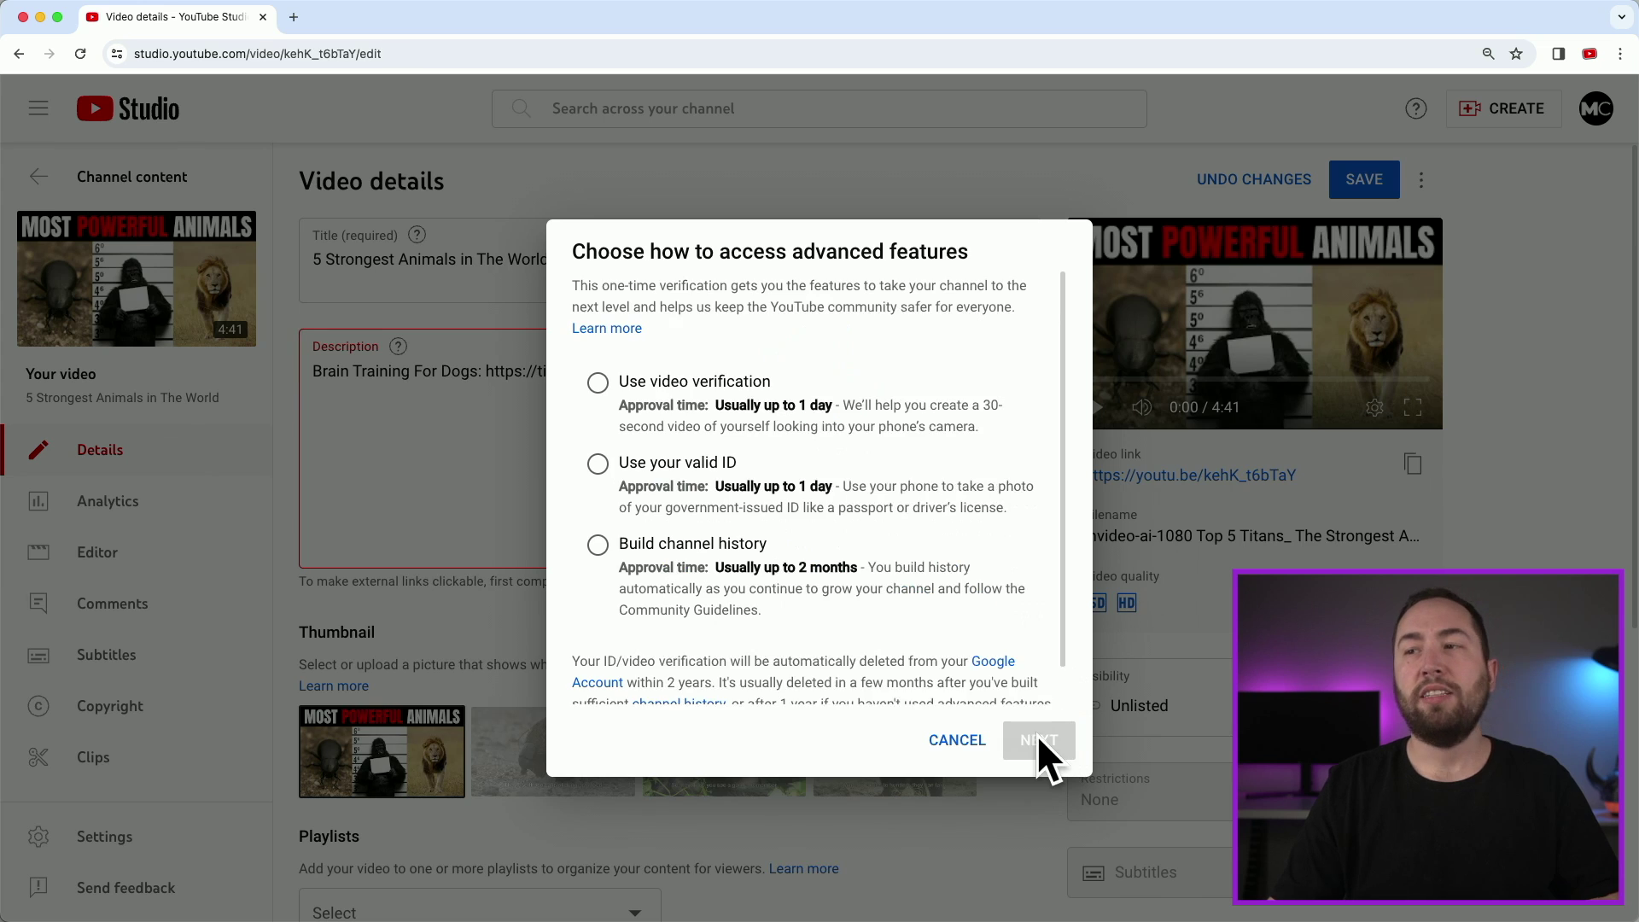
scroll(864, 454, "down", 1)
left_click(944, 743)
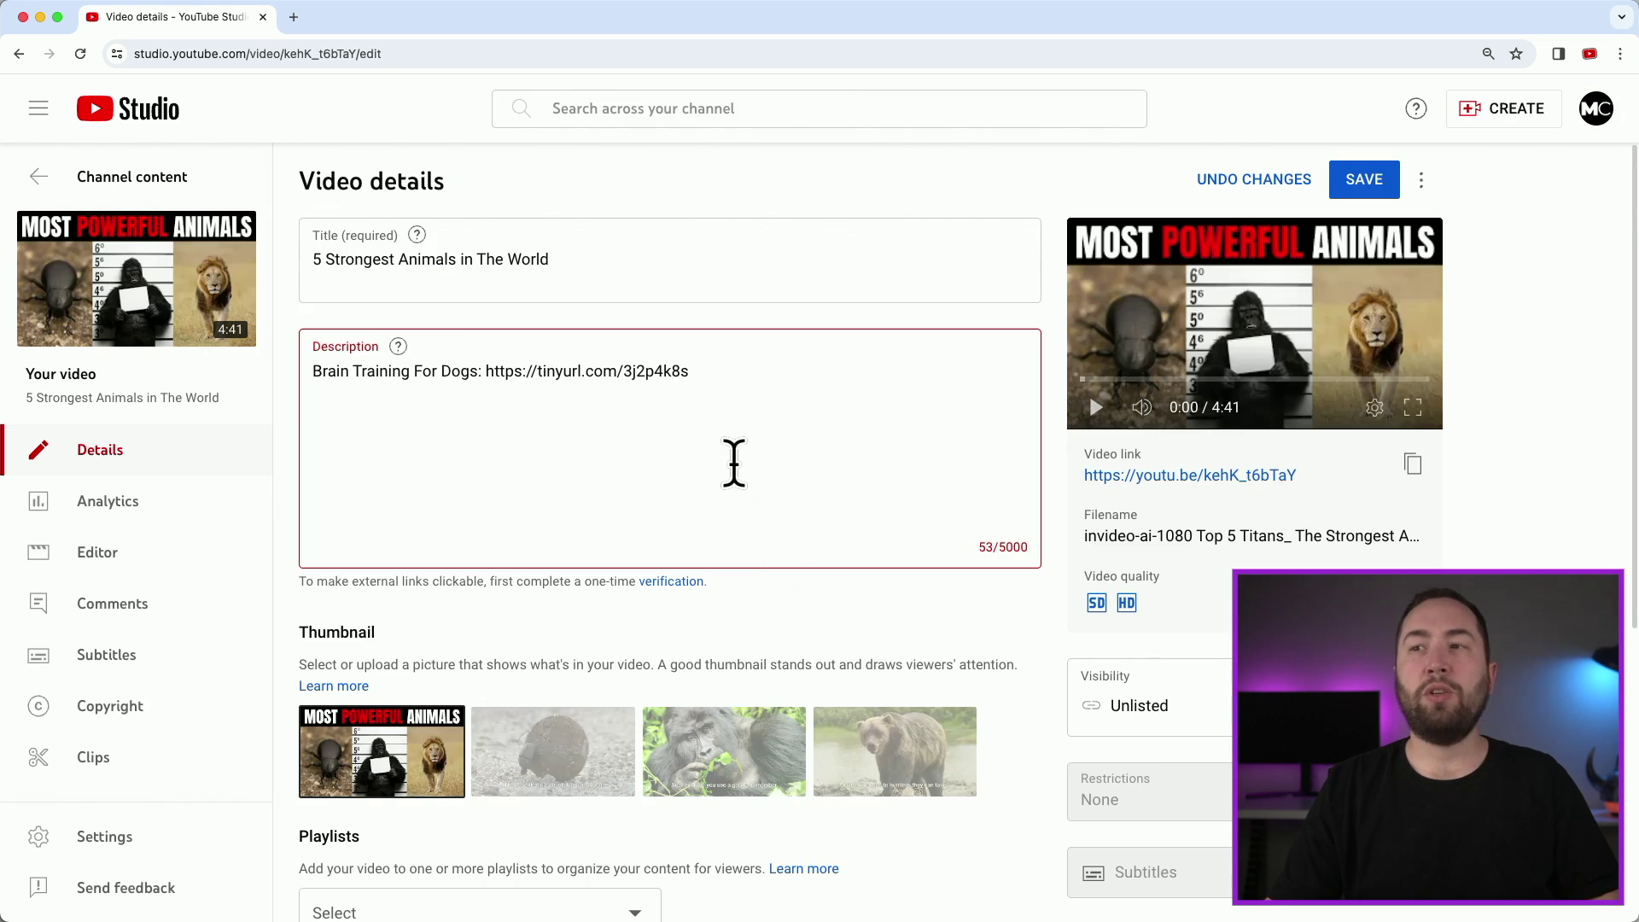
scroll(1111, 501, "down", 5)
scroll(1120, 505, "up", 3)
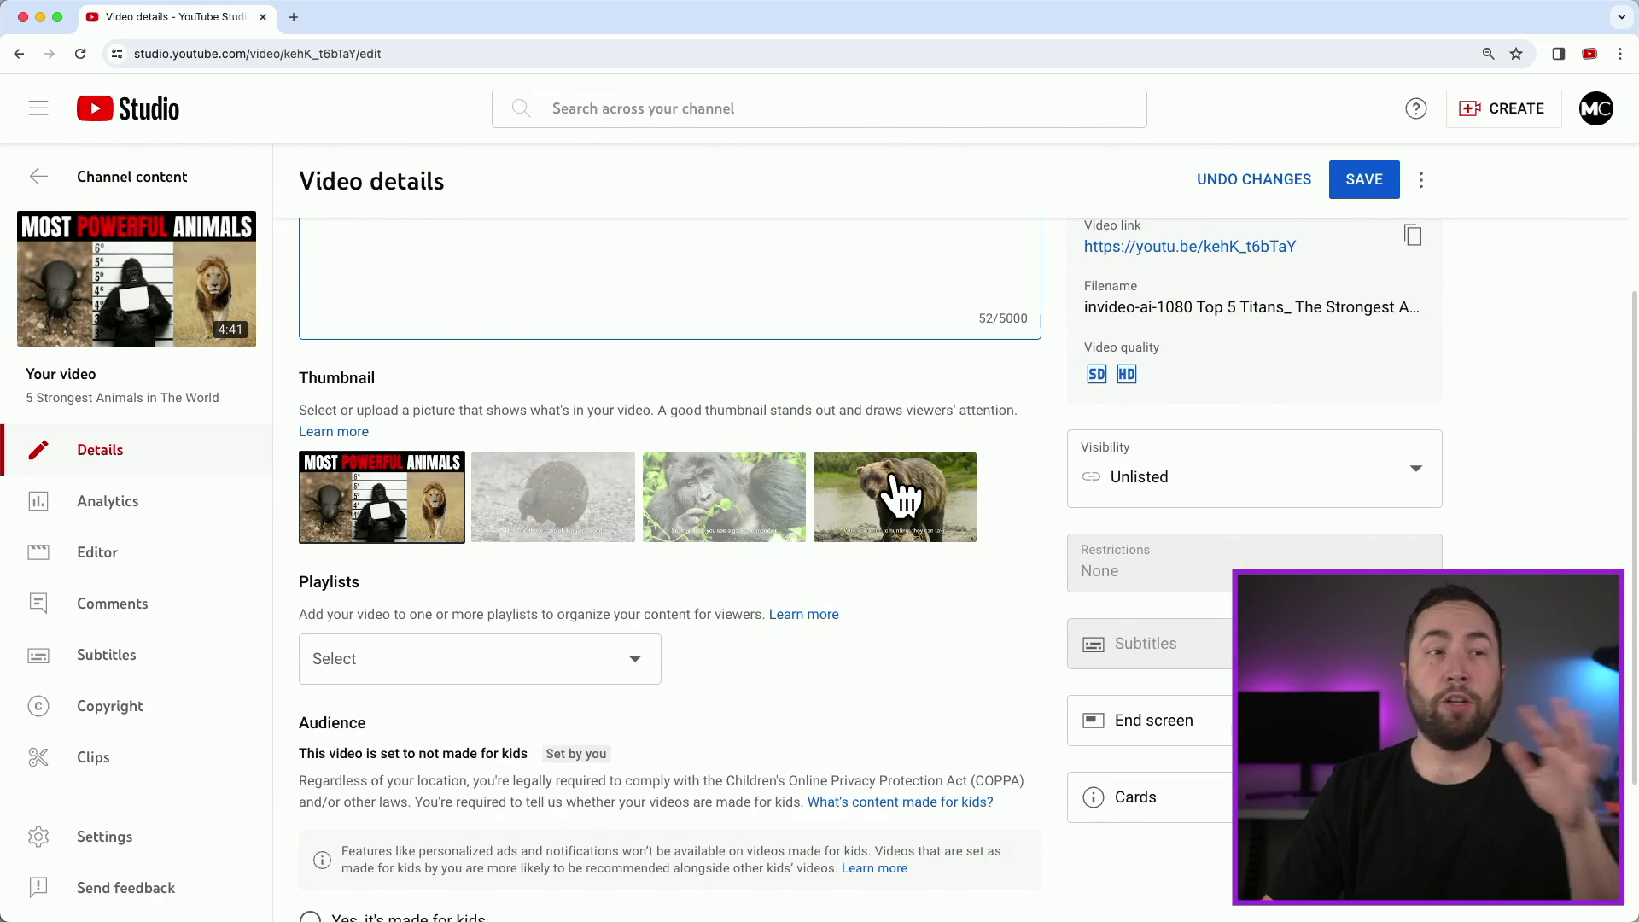
Step: Set the video's visibility to Public and save the changes
left_click(1265, 504)
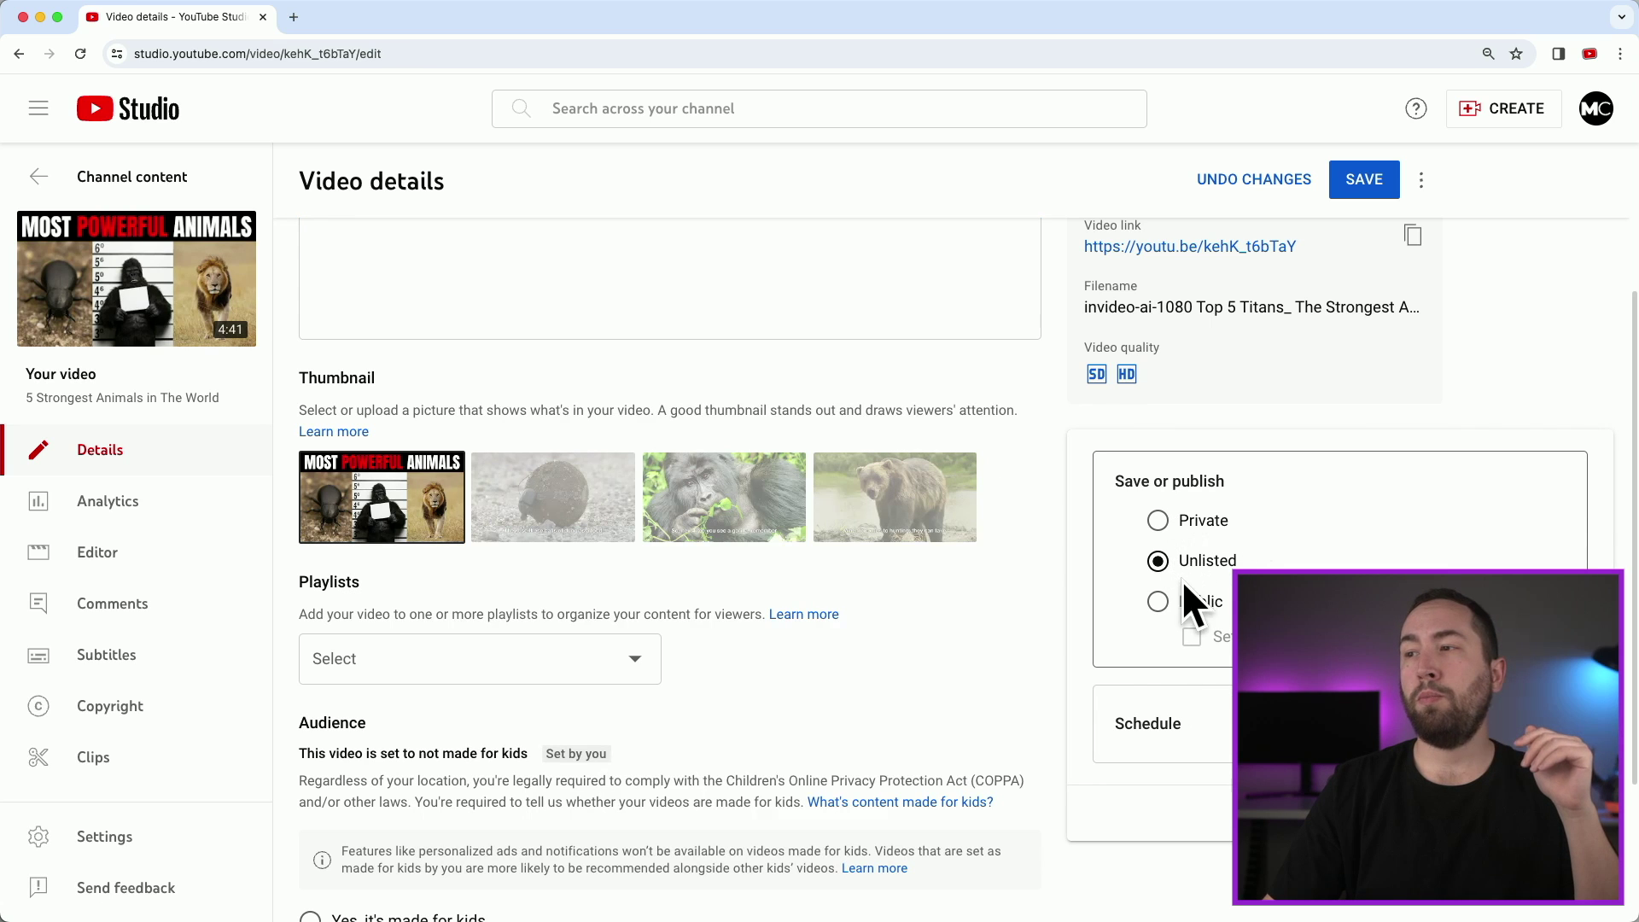
left_click(1466, 288)
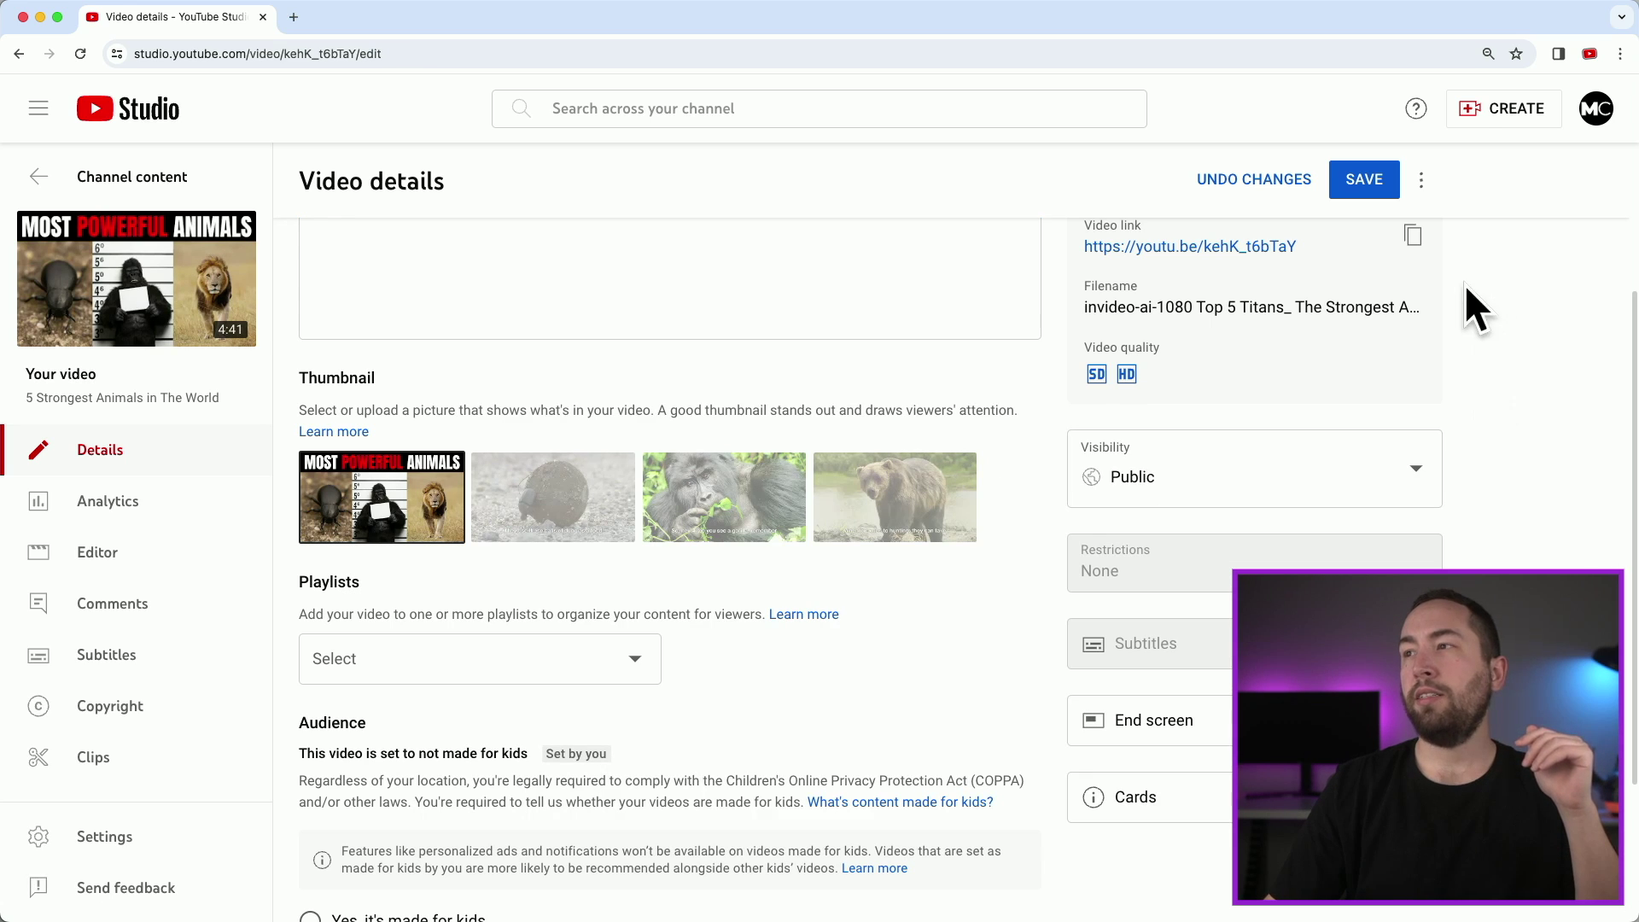
left_click(1364, 191)
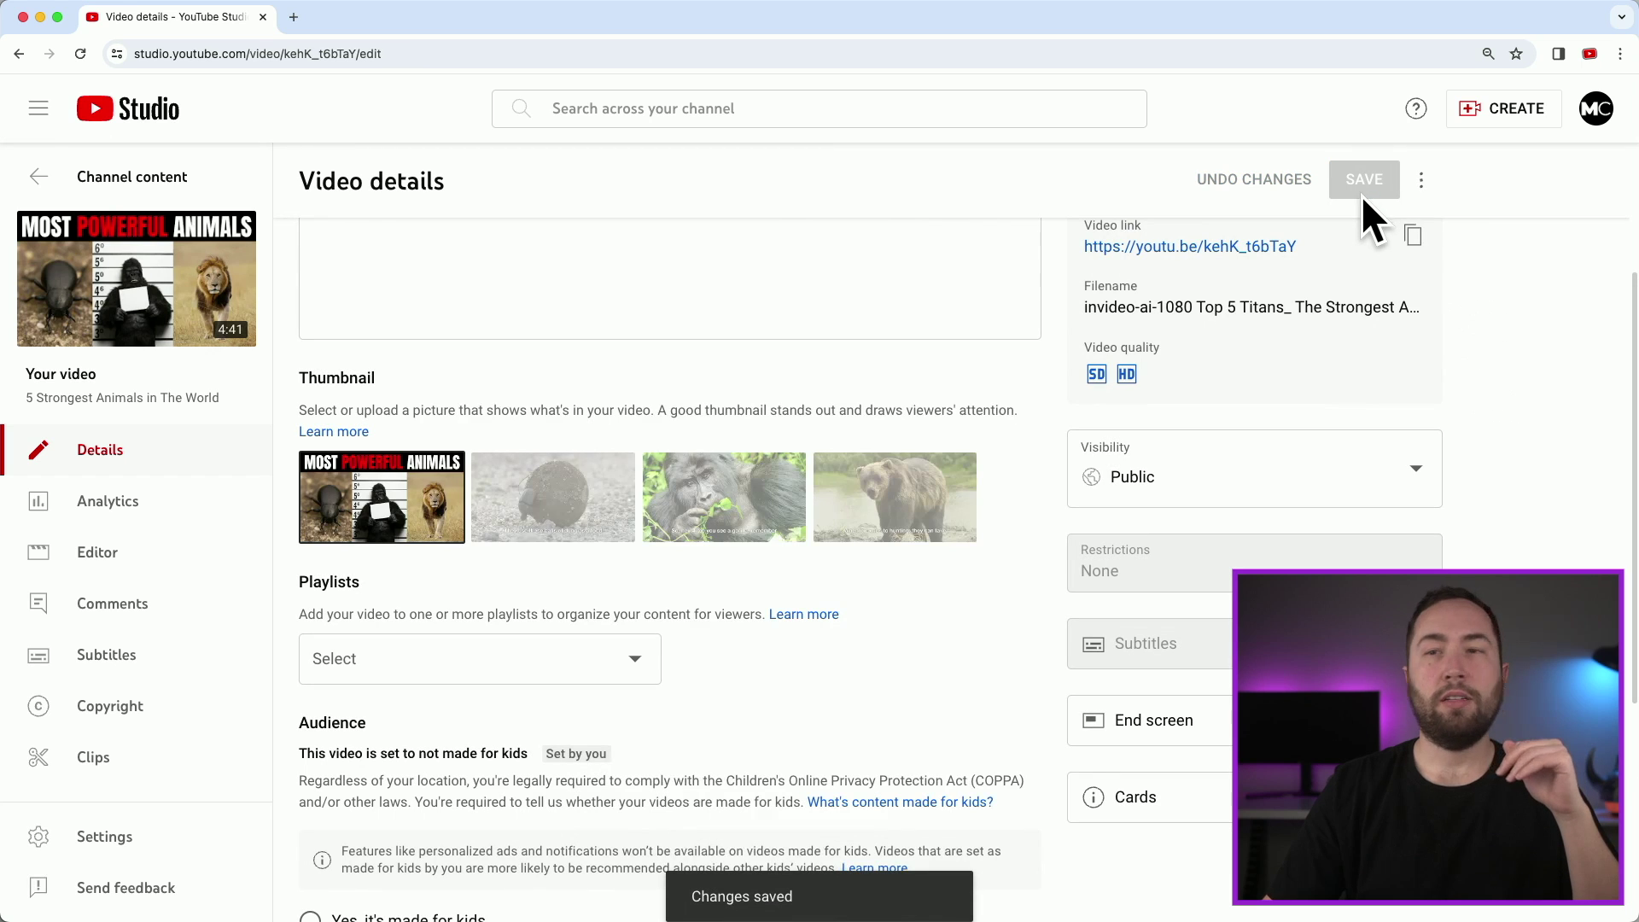
Step: Open the published animals video's public watch page from its details
left_click(1207, 245)
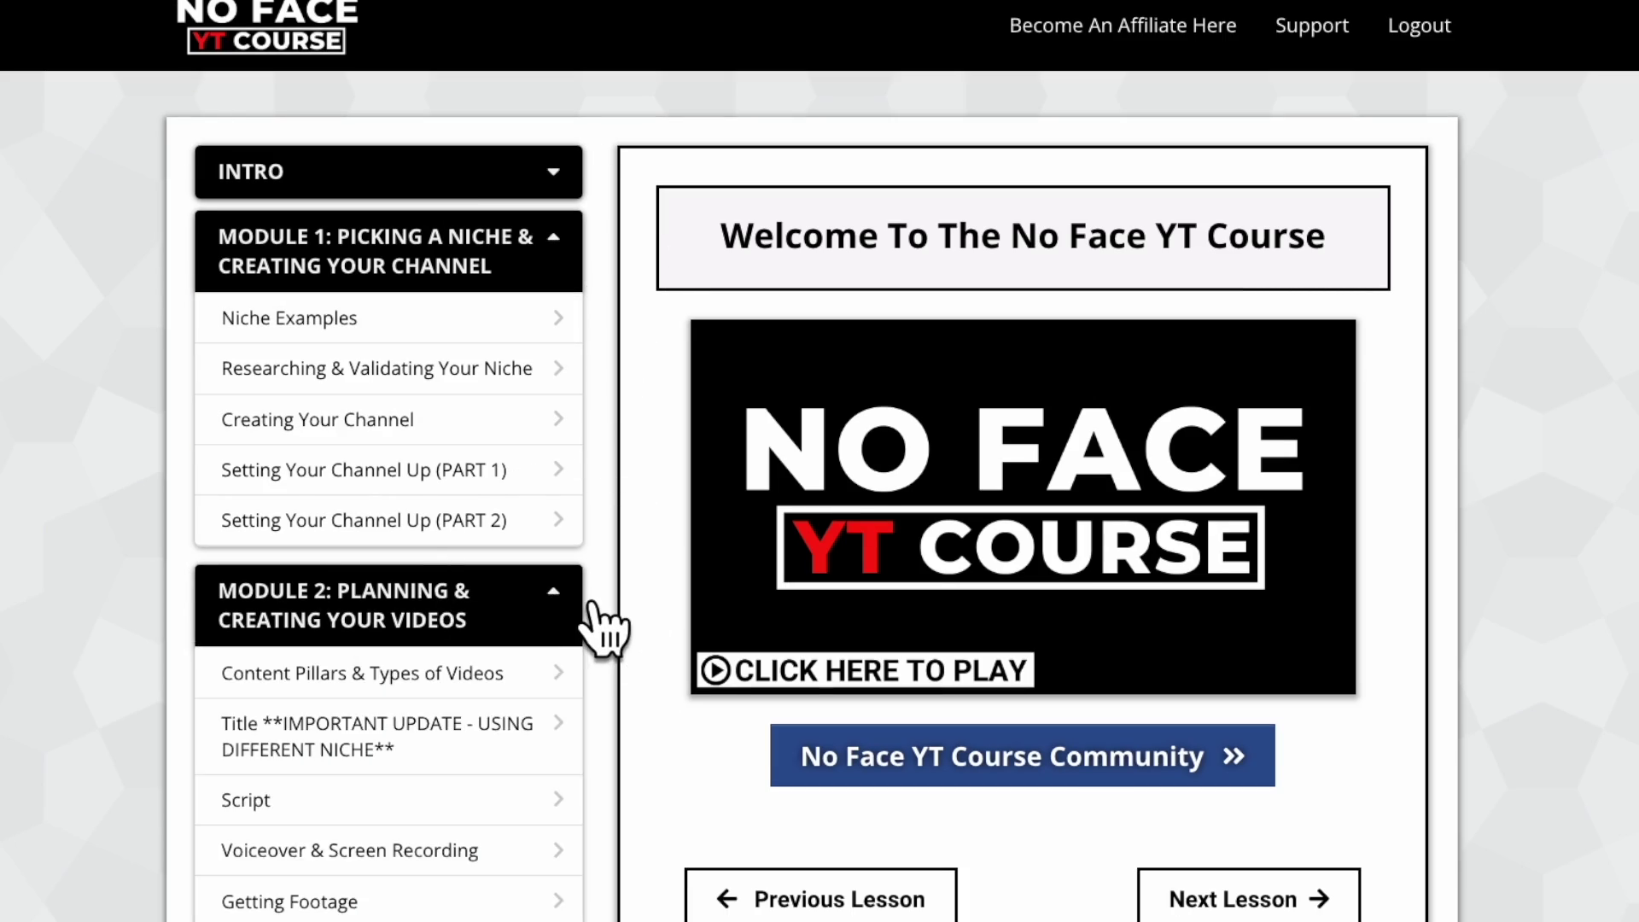
Step: Expand Module 3 in the course sidebar to list its monetization lessons
scroll(598, 627, "down", 4)
left_click(596, 786)
scroll(592, 777, "down", 7)
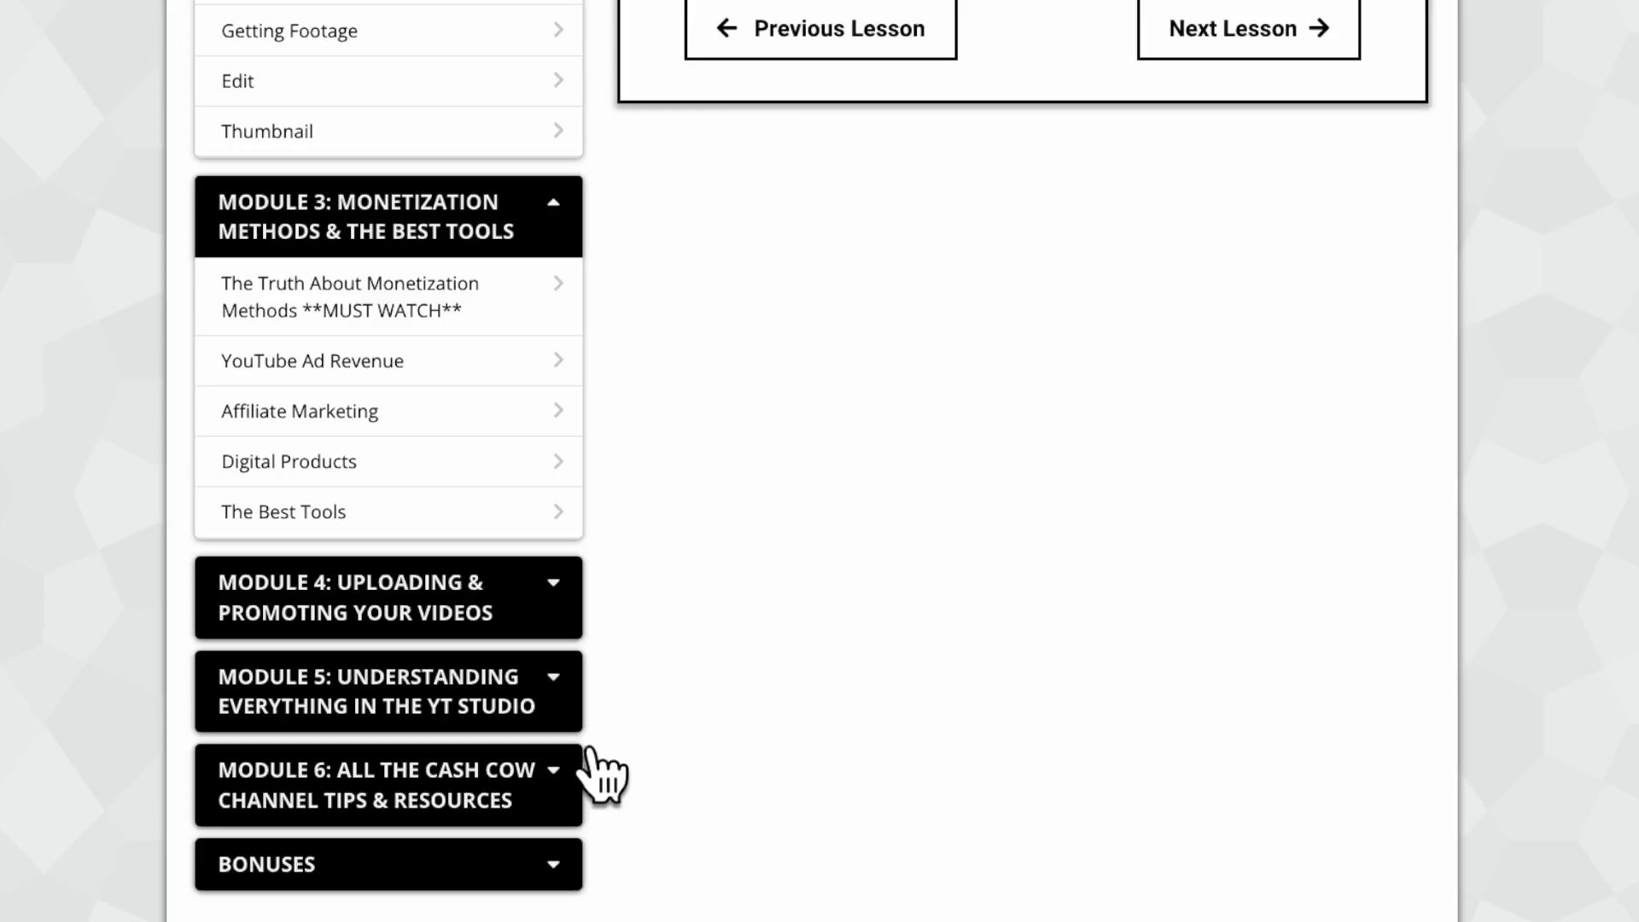